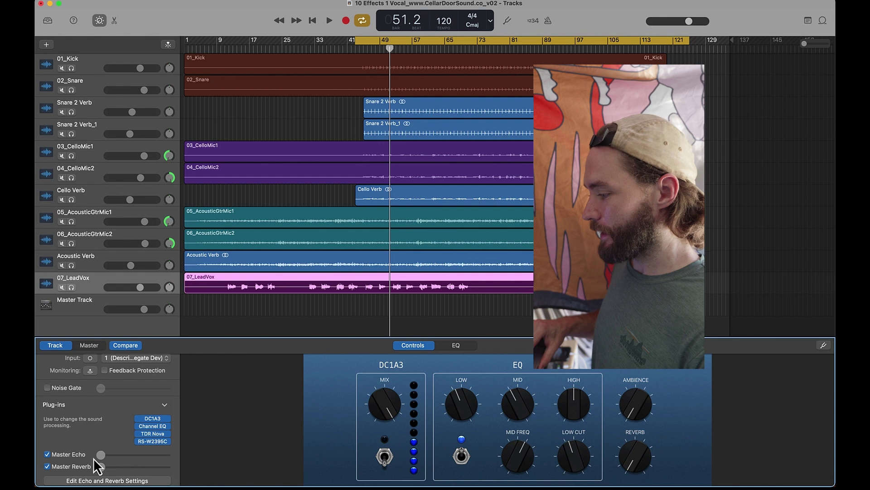
Show the Master Echo controls in the master track's effects
left_click(91, 347)
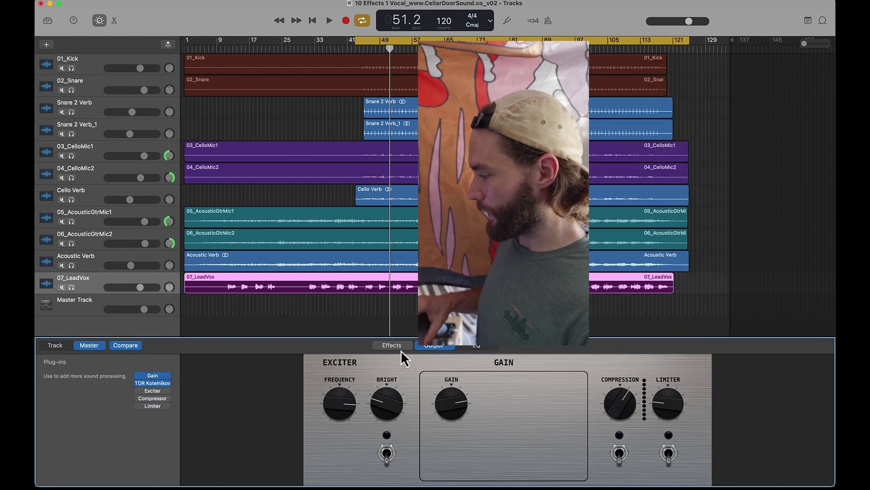
left_click(401, 346)
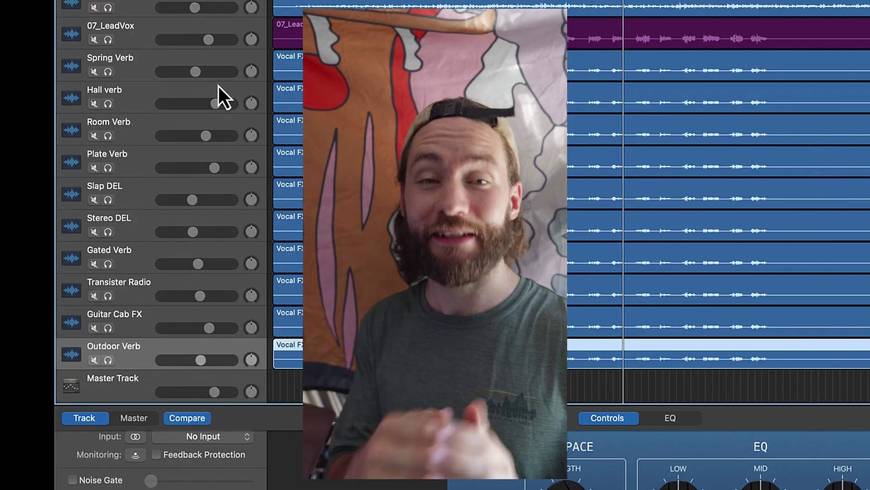
left_click_drag(94, 71, 93, 348)
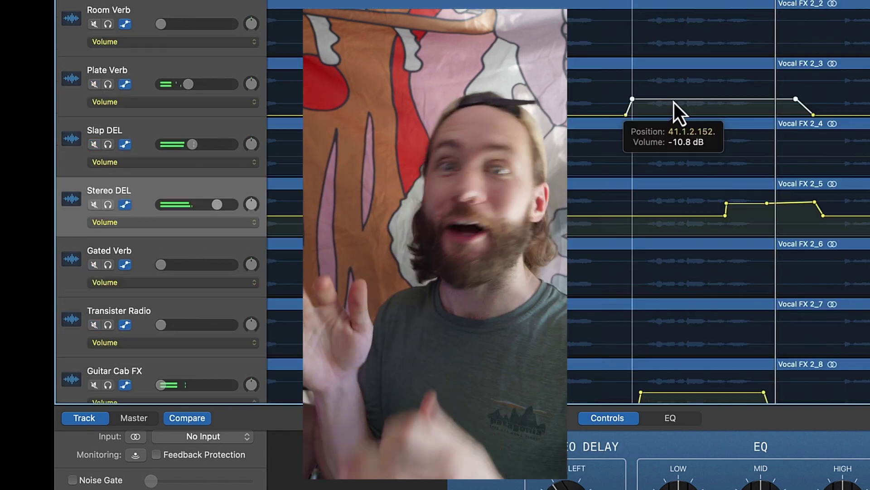
left_click_drag(674, 102, 674, 105)
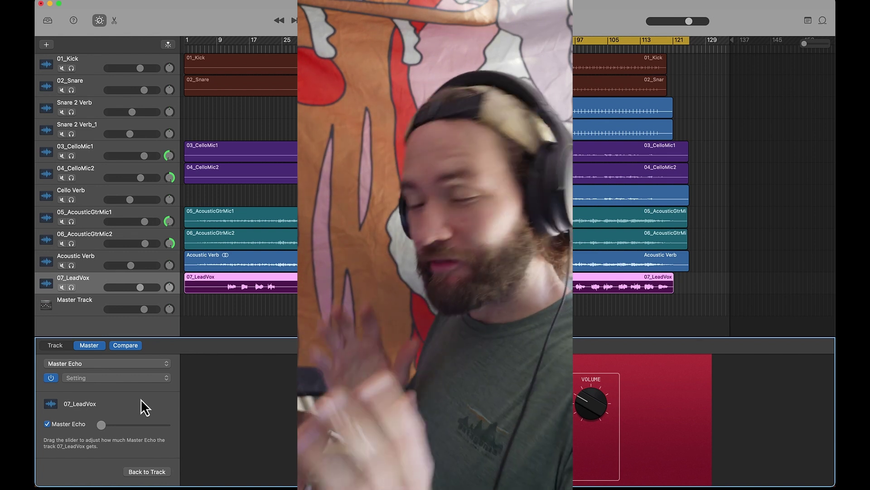
Play back the mix to hear the dry lead vocal, and show the 07_LeadVox track's plug-ins and send settings
key("space")
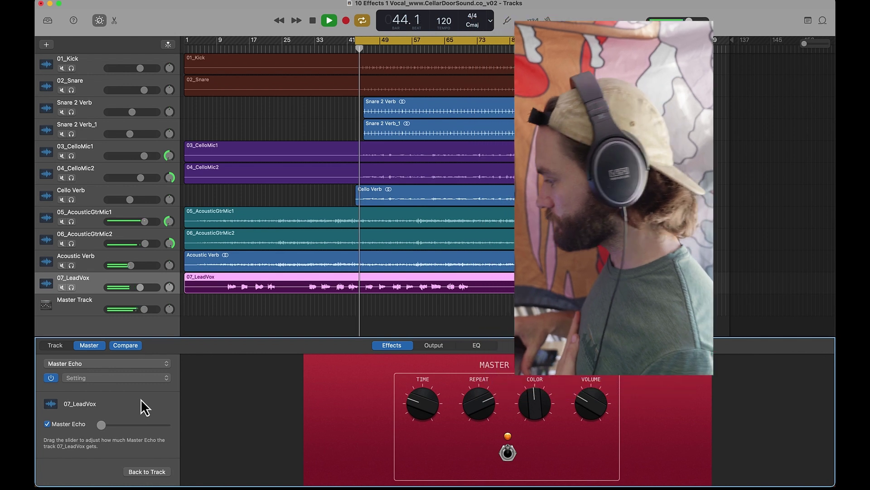
key("XF86AudioRaiseVolume")
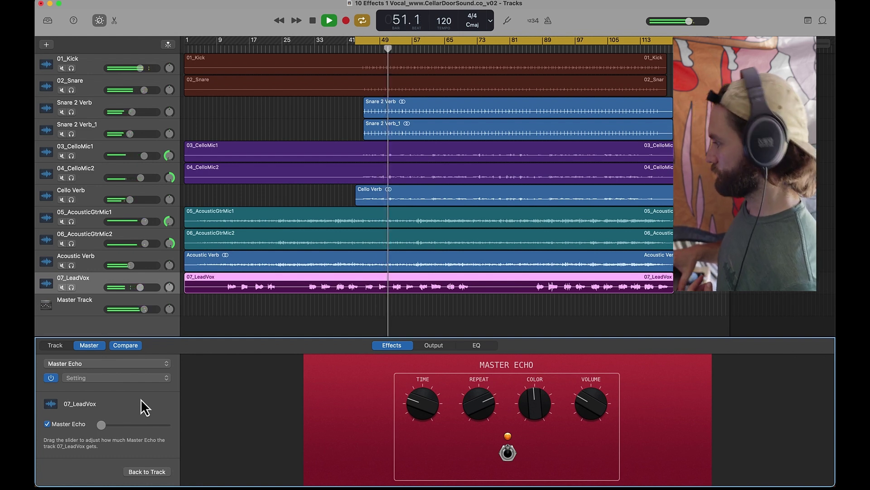
key("space")
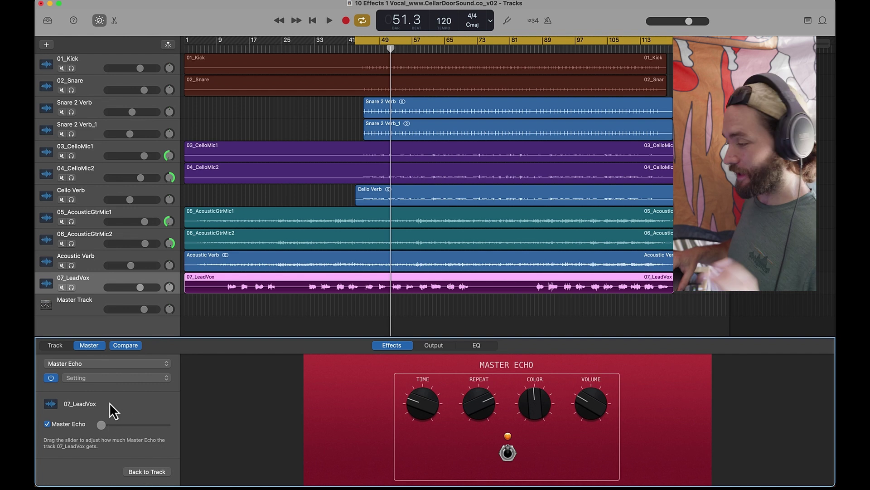
left_click(59, 348)
scroll(110, 421, "down", 5)
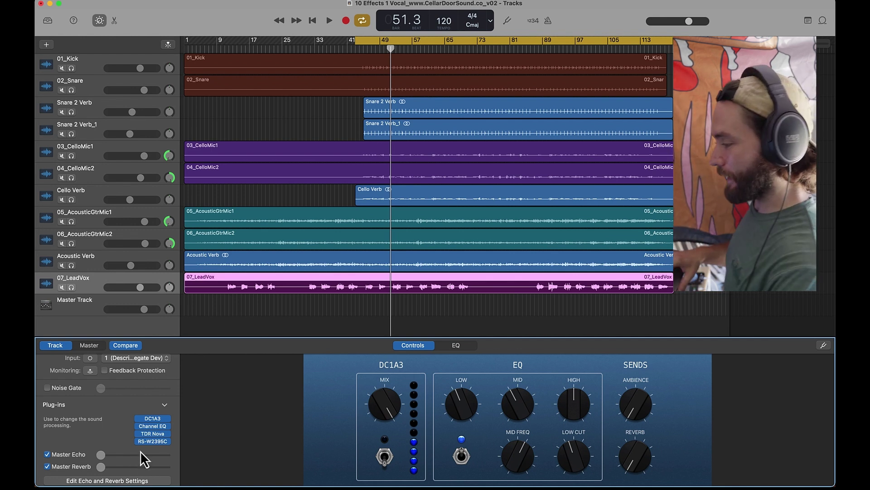
Set the cycle range from bar 1 to bar 121 and solo the 07_LeadVox track
left_click_drag(368, 42, 177, 40)
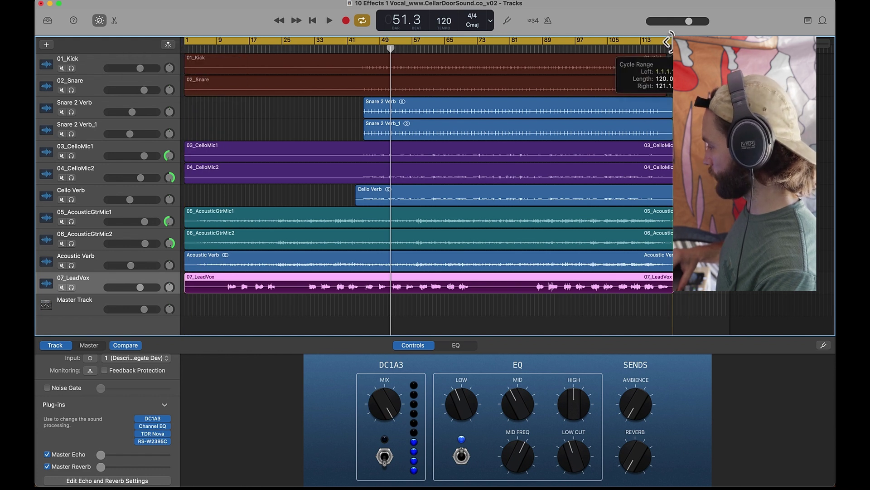
left_click(190, 277)
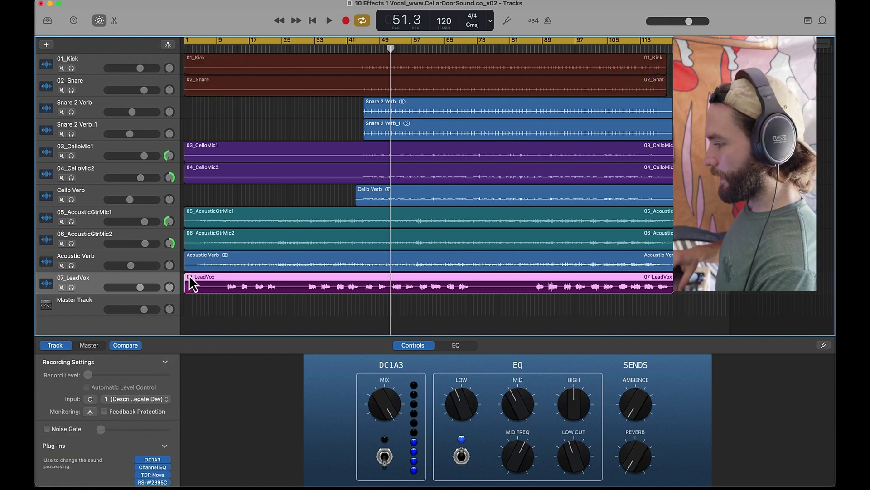
left_click(71, 287)
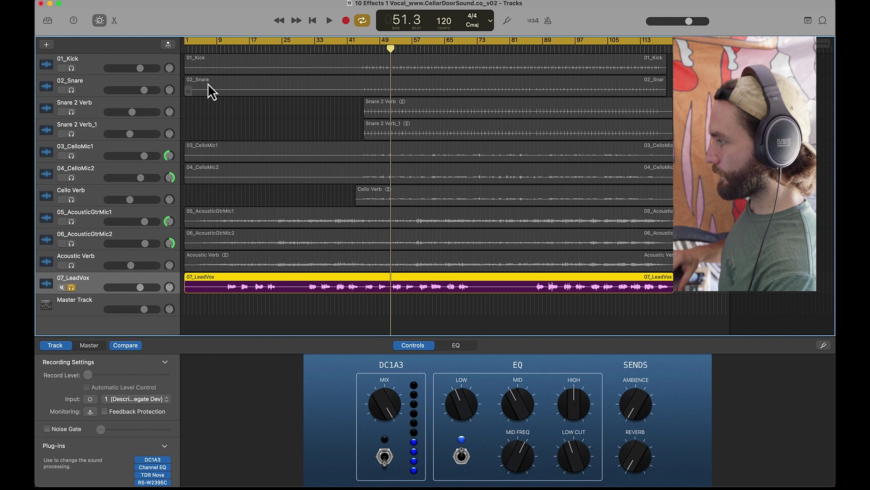
Start exporting the song to disk, choosing the Downloads folder and the file name Vocal FX
left_click(224, 0)
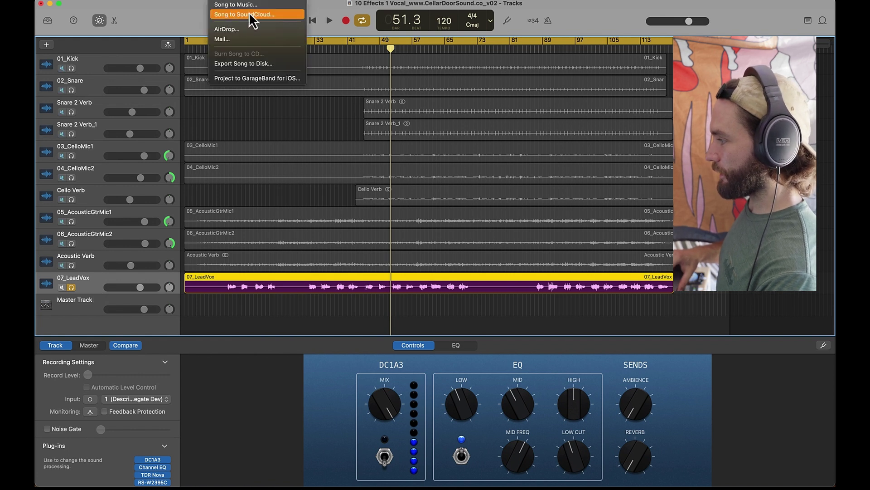
left_click(265, 64)
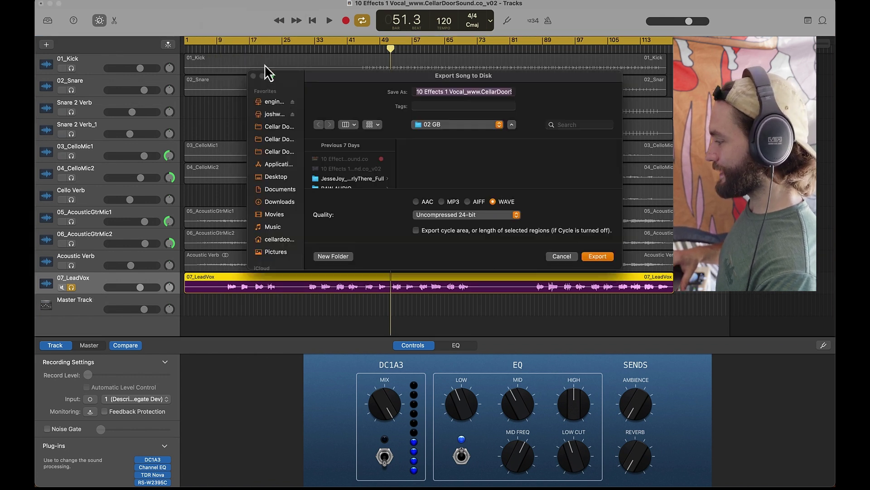
left_click(284, 189)
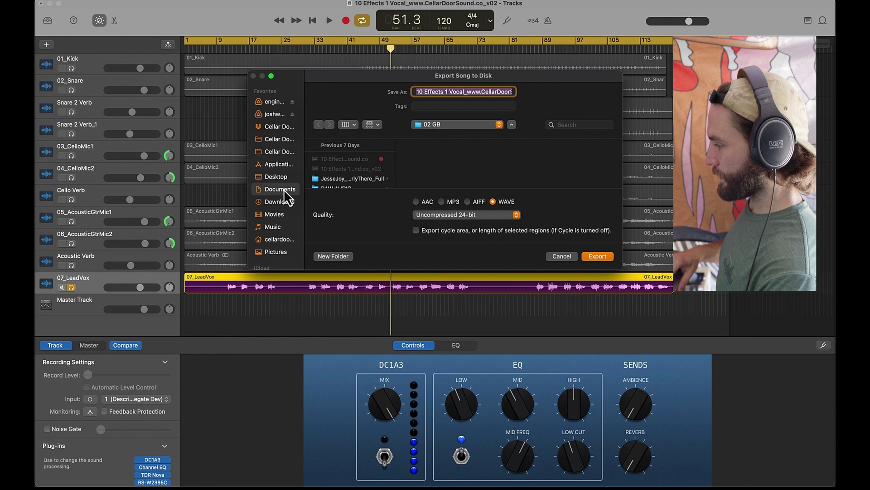
left_click(280, 202)
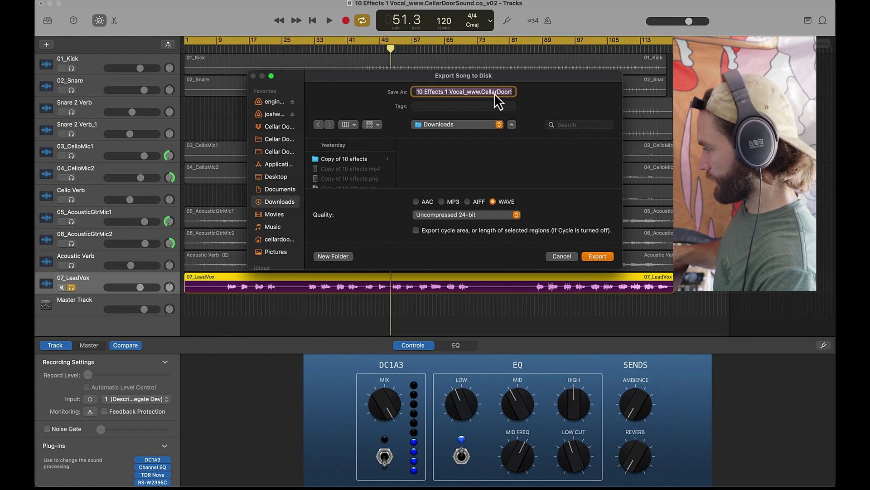
type("Vocal FX")
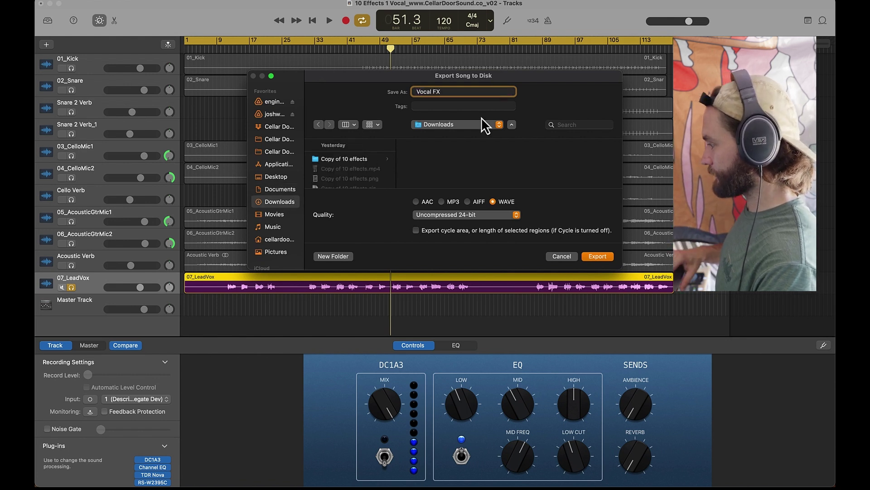
Export the cycle area as an uncompressed 24-bit WAVE, declining to replace the existing file and naming it Vocal FX 2
left_click(456, 213)
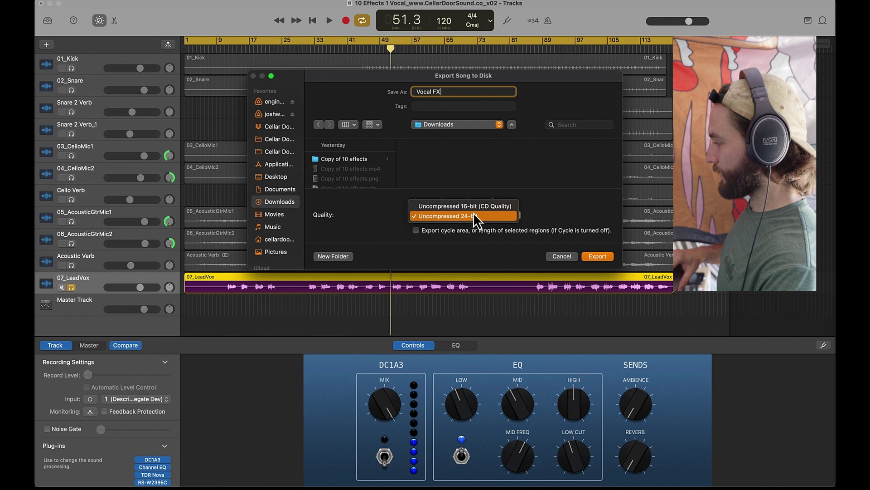
left_click(475, 216)
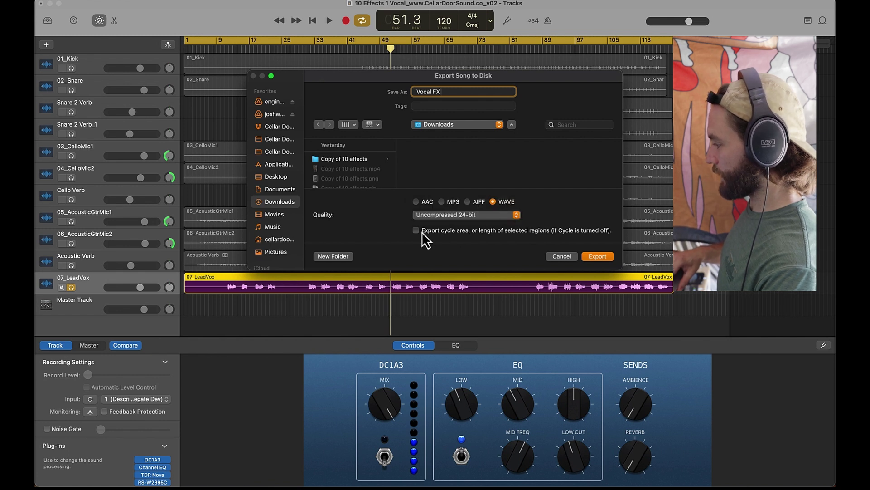
left_click(597, 256)
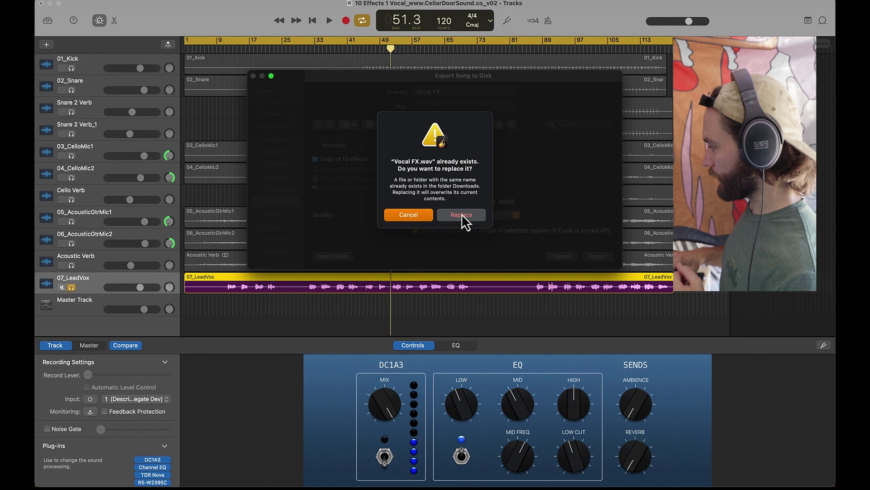
left_click(417, 215)
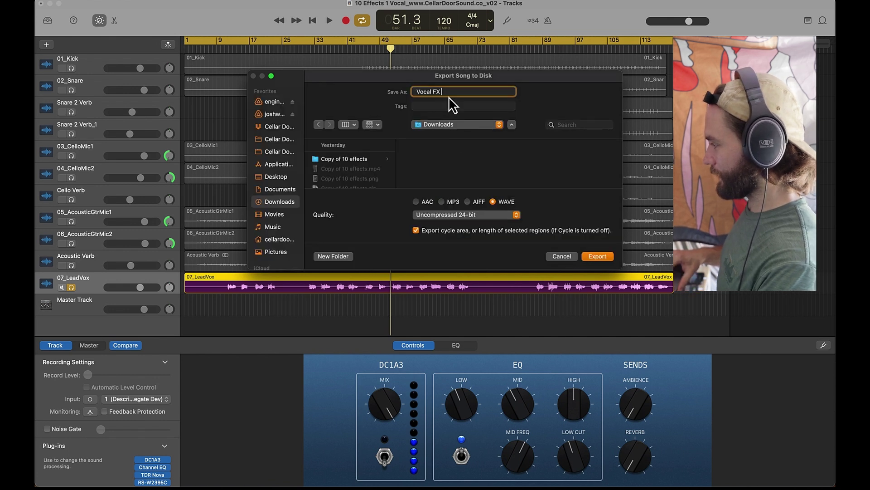
left_click(599, 257)
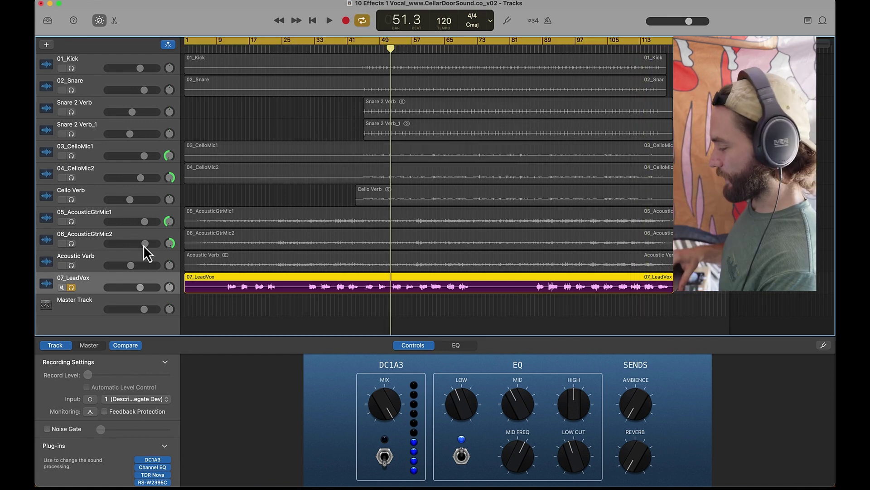
Import Vocal FX 2.wav from Downloads at bar 1 on a new track below 07_LeadVox, and turn cycle mode off
left_click(585, 475)
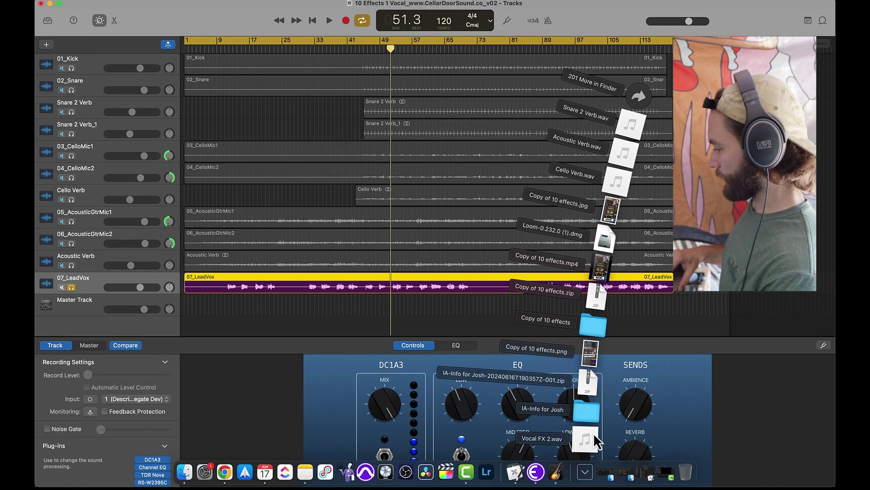
left_click_drag(593, 438, 184, 324)
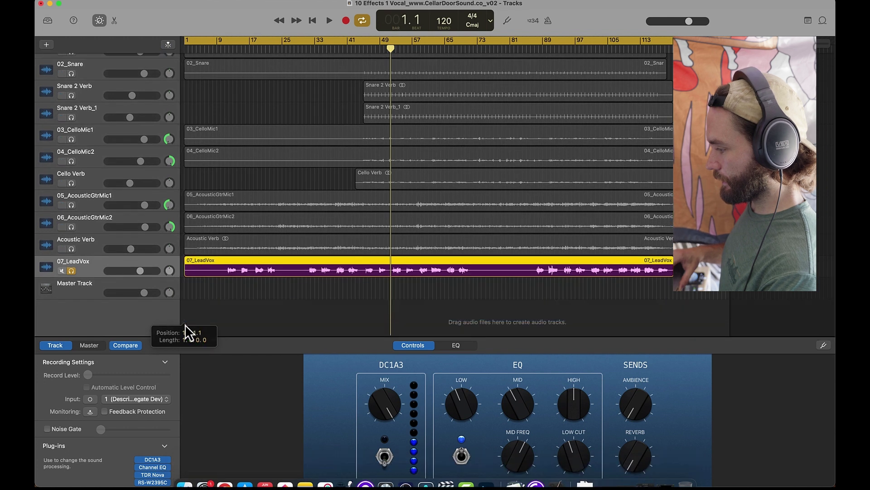
left_click(236, 50)
key("c")
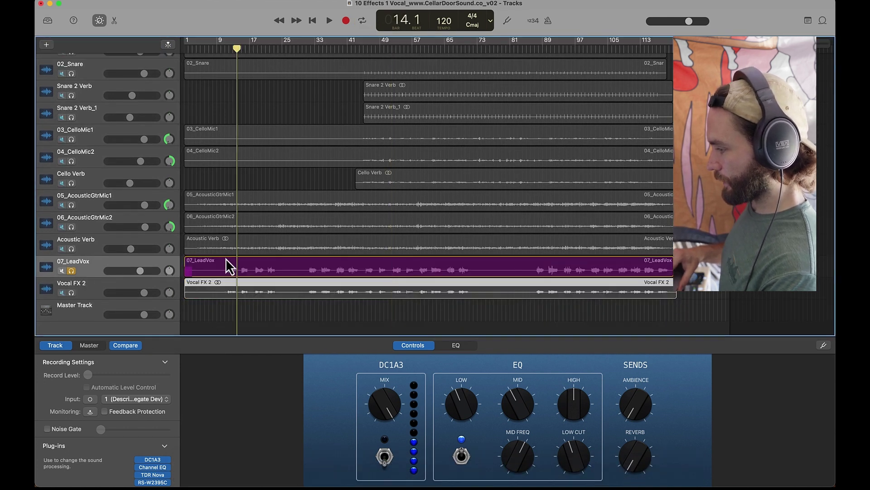
Play 07_LeadVox and Vocal FX 2 soloed together from just before bar 12 to check that they line up
scroll(226, 257, "up", 10)
scroll(225, 258, "left", 3)
scroll(344, 113, "left", 3)
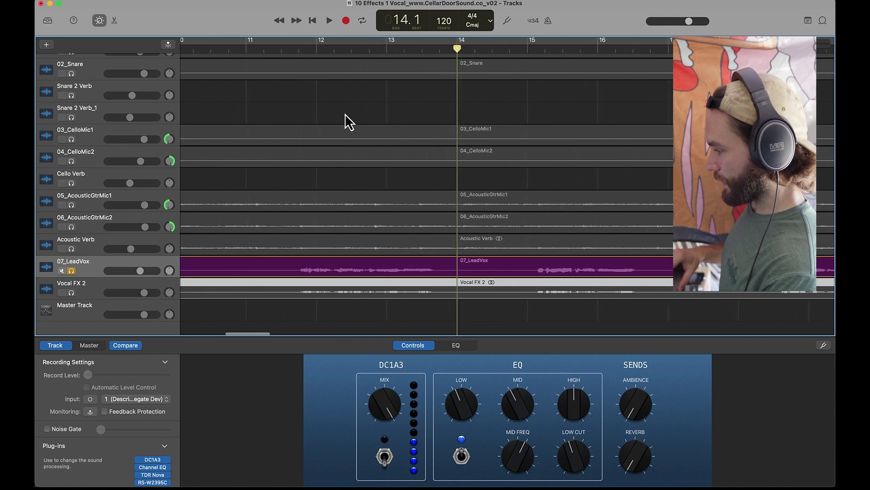
left_click(318, 48)
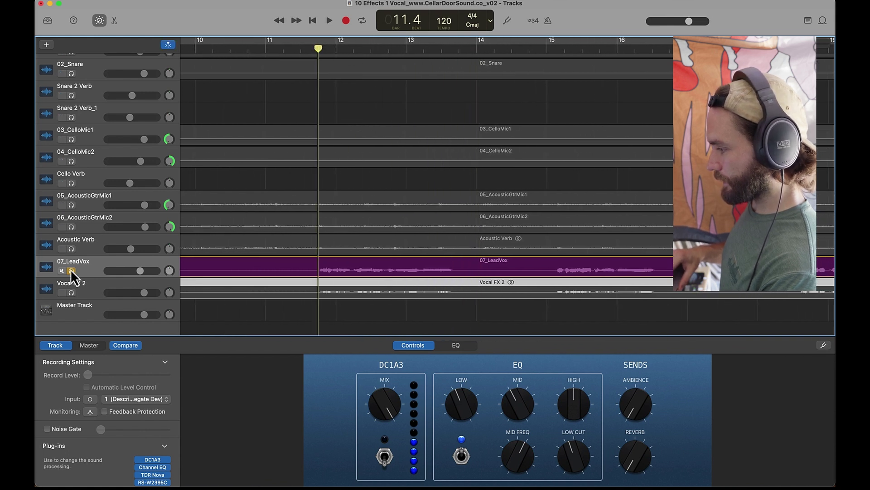
key("space")
left_click(71, 292)
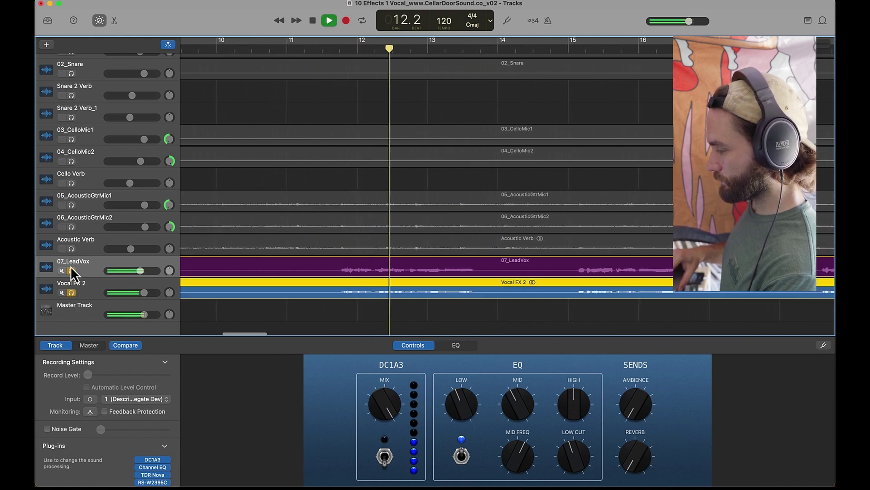
key("space")
Turn off solo on the 07_LeadVox and Vocal FX 2 tracks
left_click(71, 271)
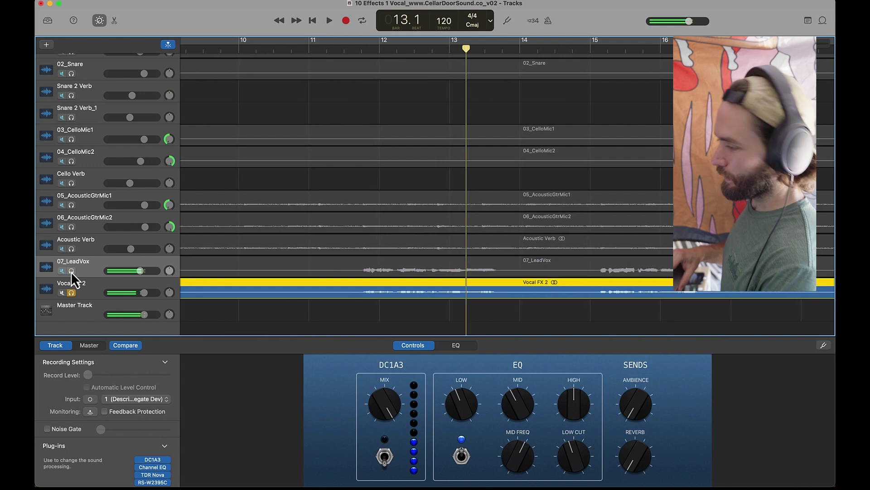
left_click(72, 293)
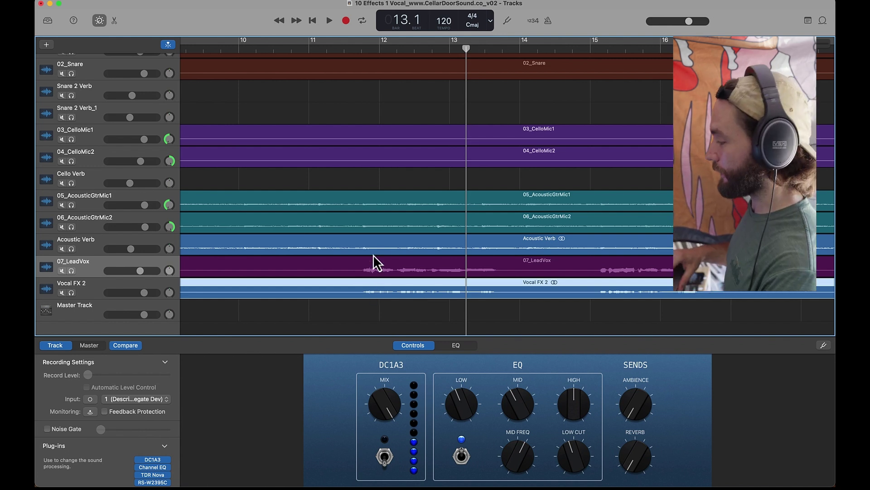
key("z")
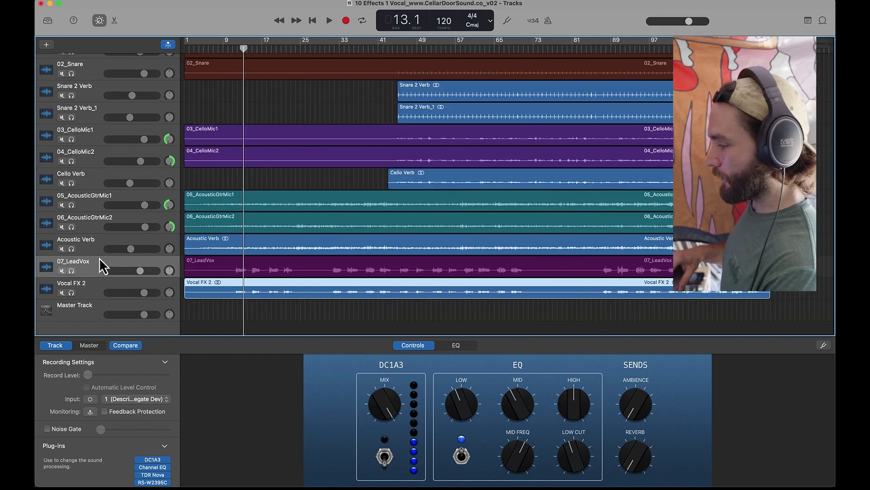
Rename the Vocal FX 2 track as Plate Verb
left_click(82, 284)
right_click(80, 284)
left_click(71, 284)
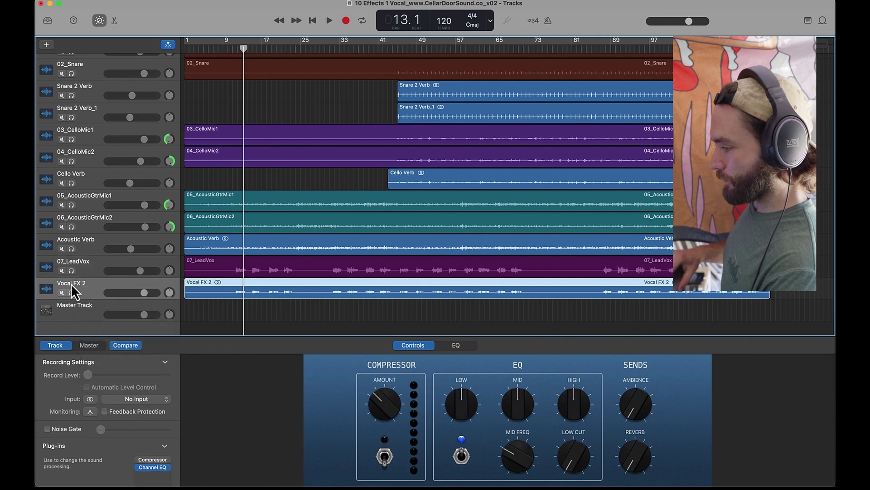
double_click(73, 283)
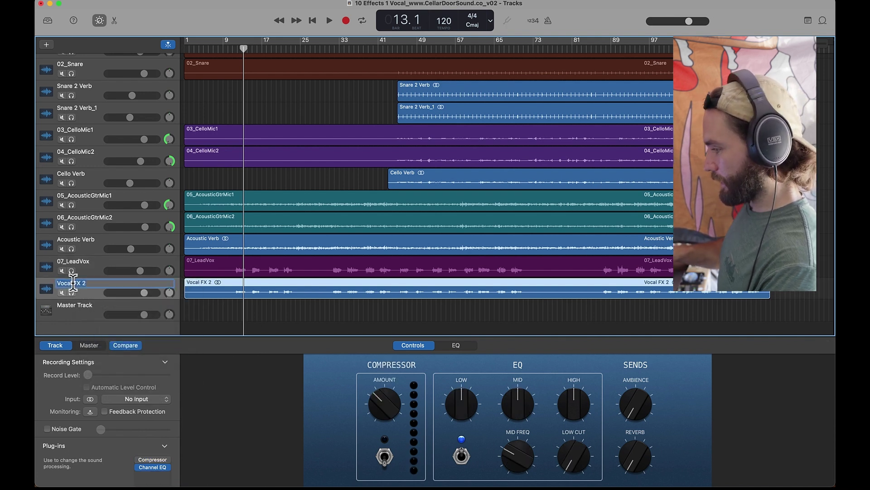
Replace the Compressor on the Plate Verb track with Klanghelm's TENSjr reverb and move its window clear of the track list
left_click(166, 460)
mouse_move(166, 462)
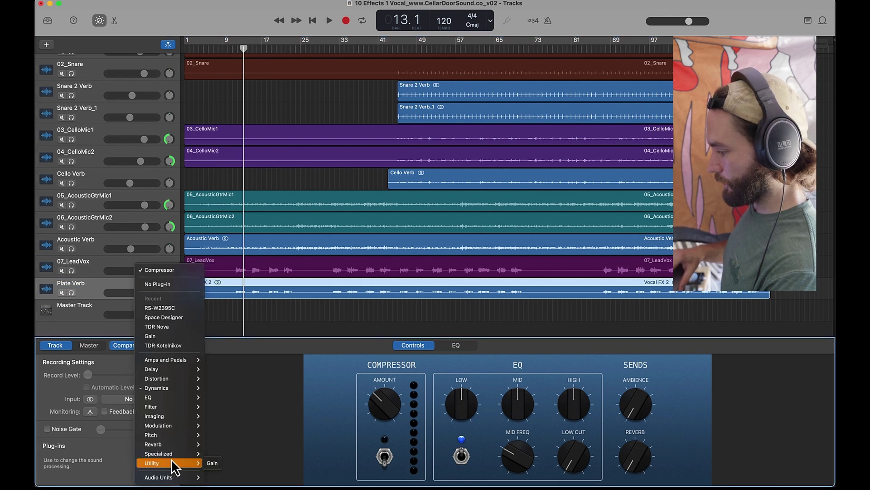
mouse_move(177, 477)
mouse_move(222, 480)
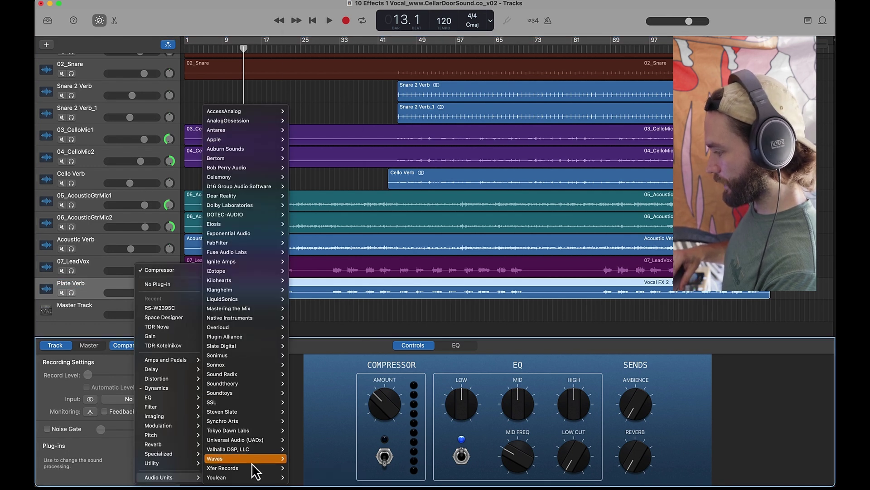
mouse_move(262, 437)
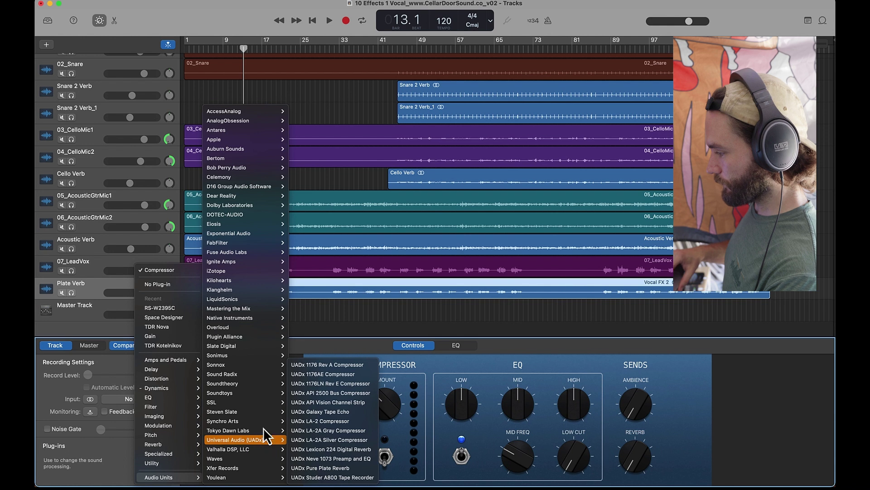
mouse_move(261, 254)
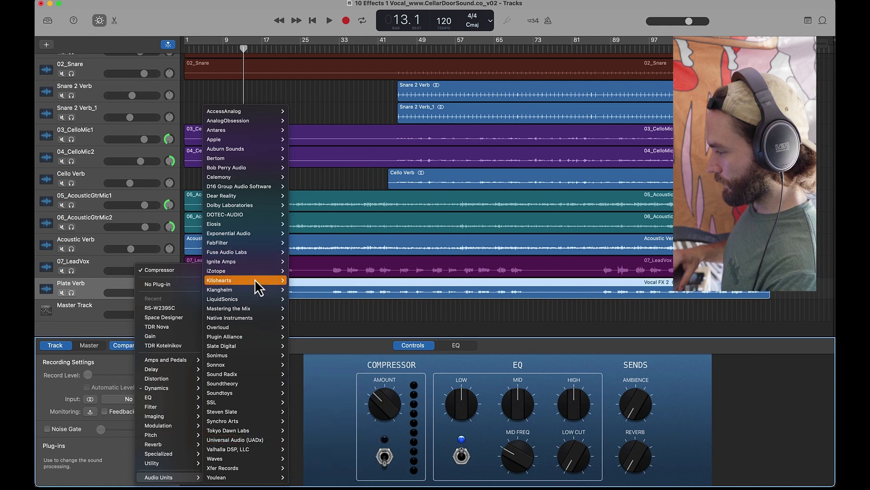
mouse_move(255, 288)
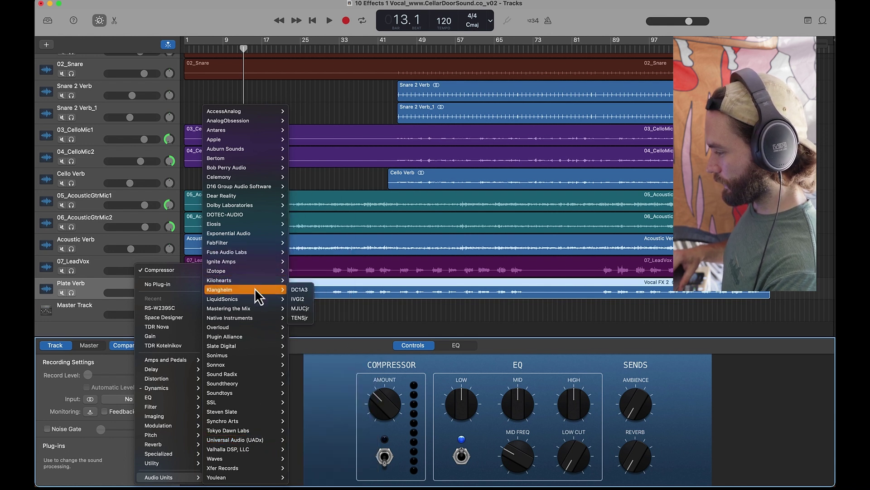
left_click(300, 318)
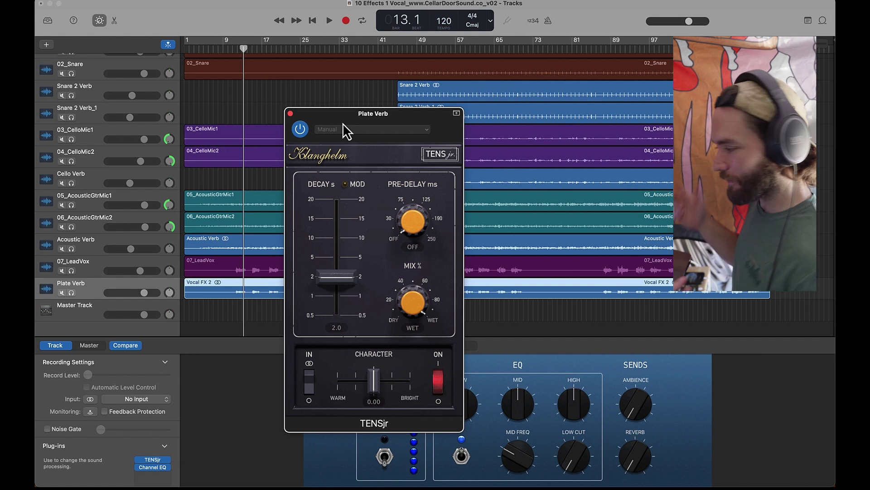
left_click_drag(341, 115, 304, 31)
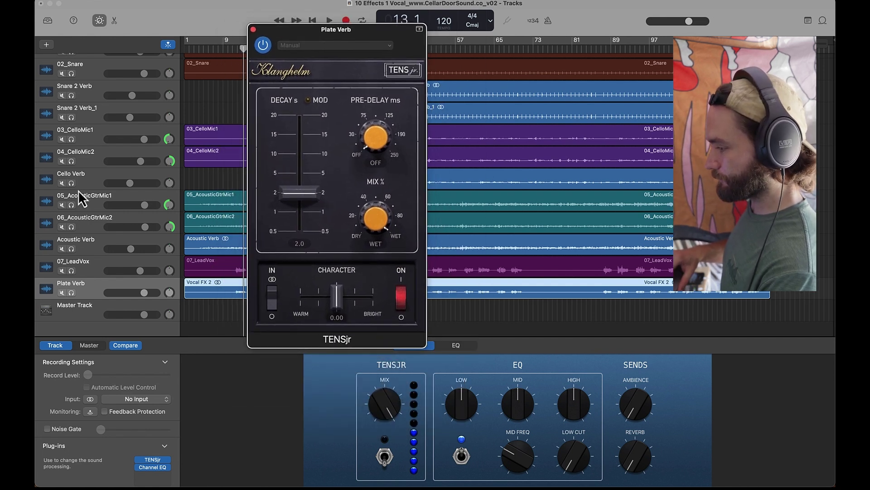
Solo the Plate Verb track and set the TENSjr mix to about 29%
left_click(71, 293)
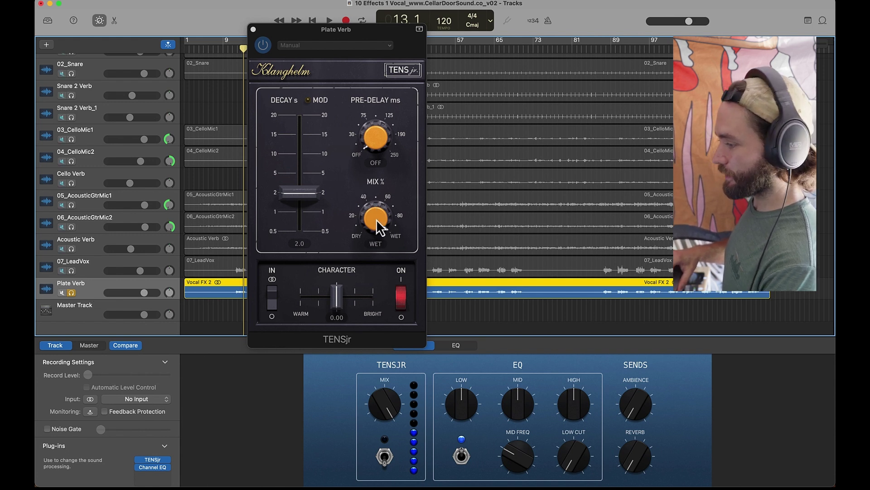
left_click(95, 268)
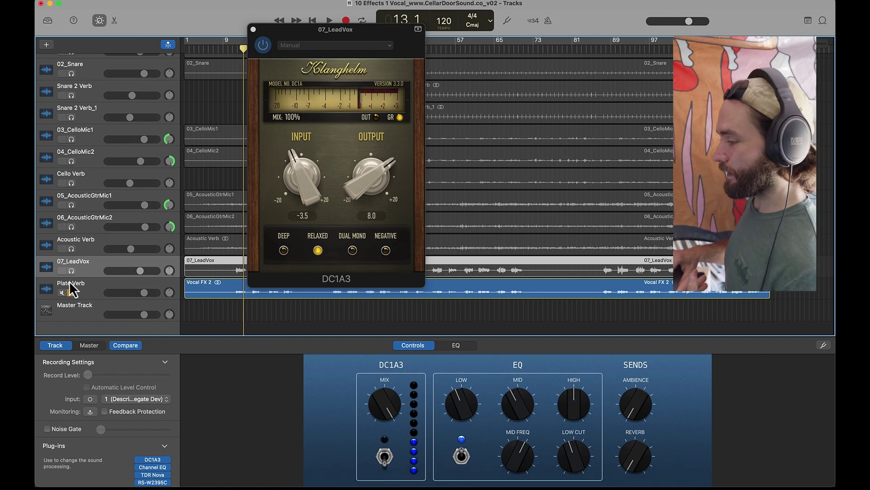
left_click(91, 293)
left_click_drag(377, 214, 366, 199)
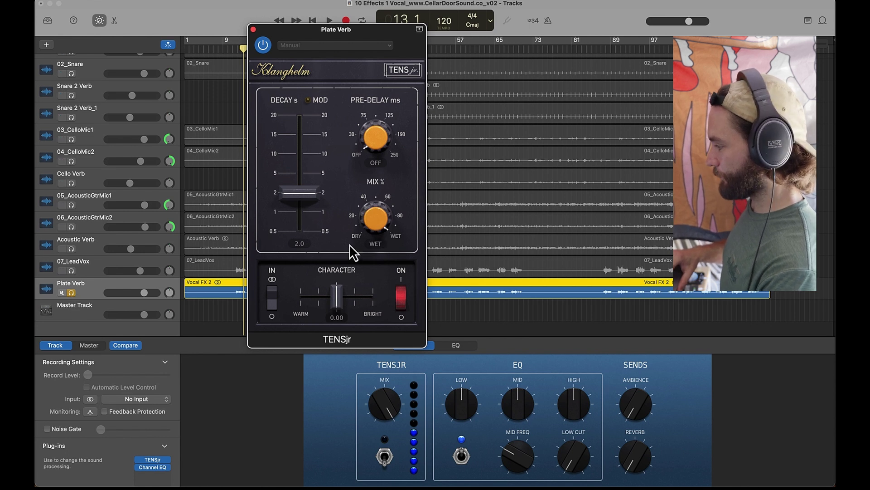
left_click_drag(376, 216, 386, 323)
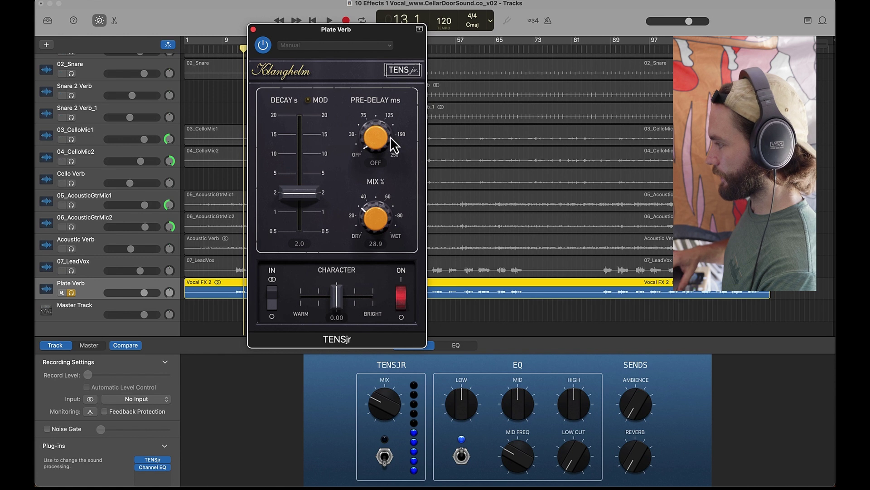
Set a cycle range from bar 41 to bar 88 and start playback with the TENSjr controls in view
left_click_drag(327, 23, 352, 330)
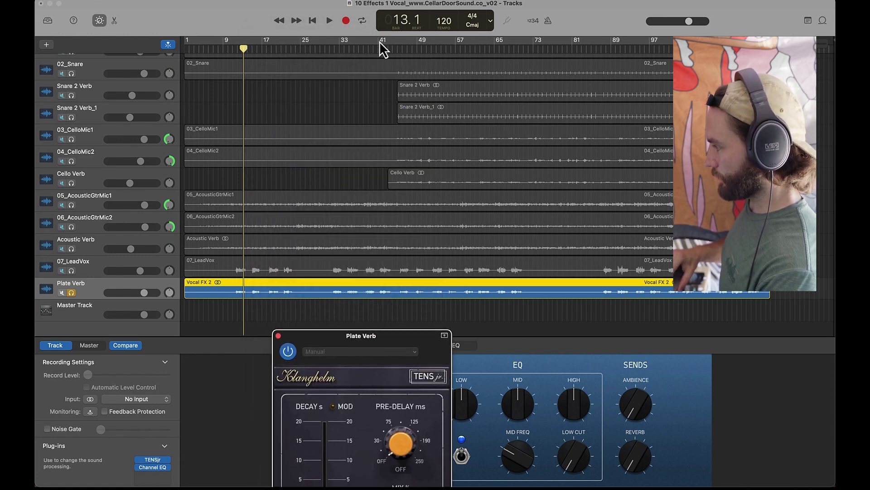
left_click_drag(380, 42, 606, 58)
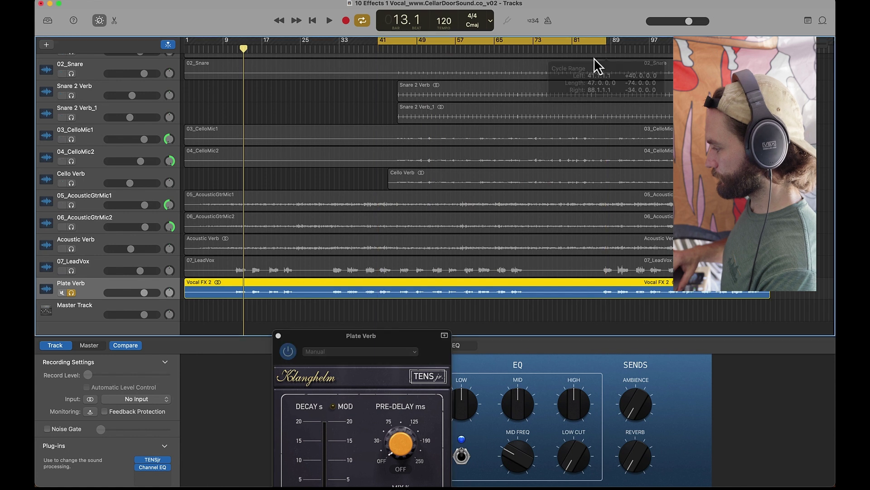
key("space")
left_click_drag(355, 336, 326, 36)
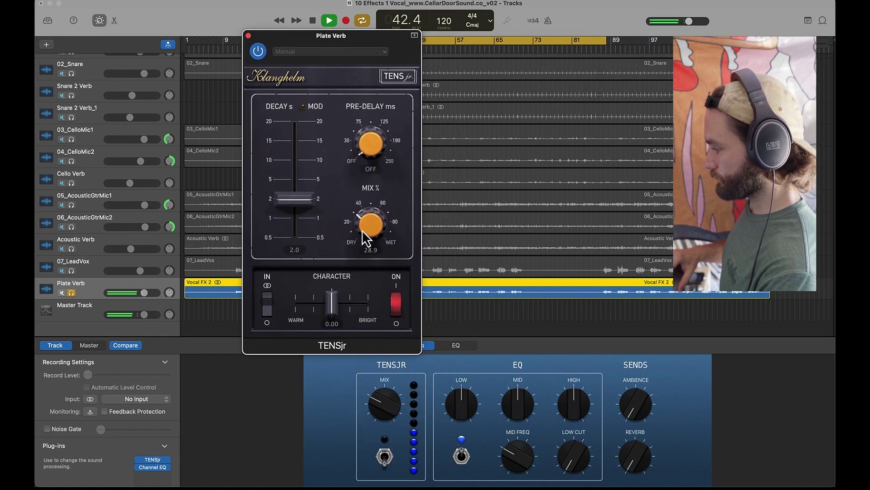
During playback, toggle TENSjr's input mode and set decay to 2.5 s, character to 2.33 and pre-delay to 40.2 ms
left_click(268, 303)
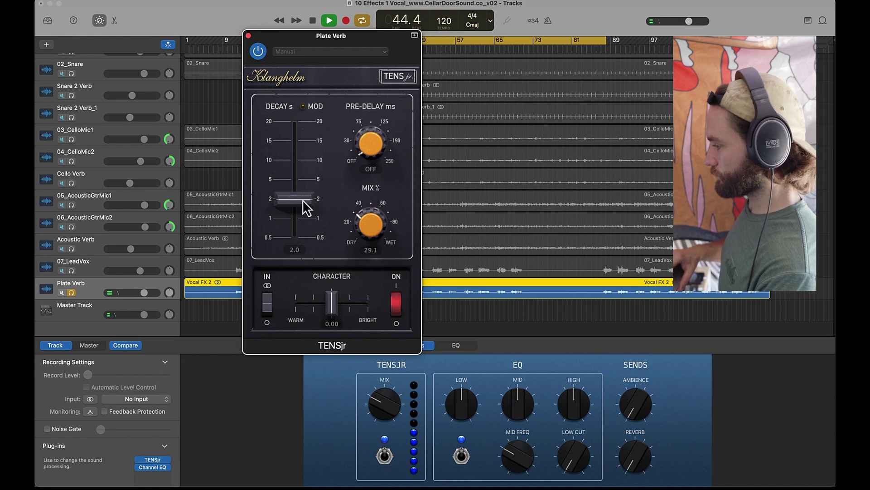
left_click_drag(303, 199, 304, 199)
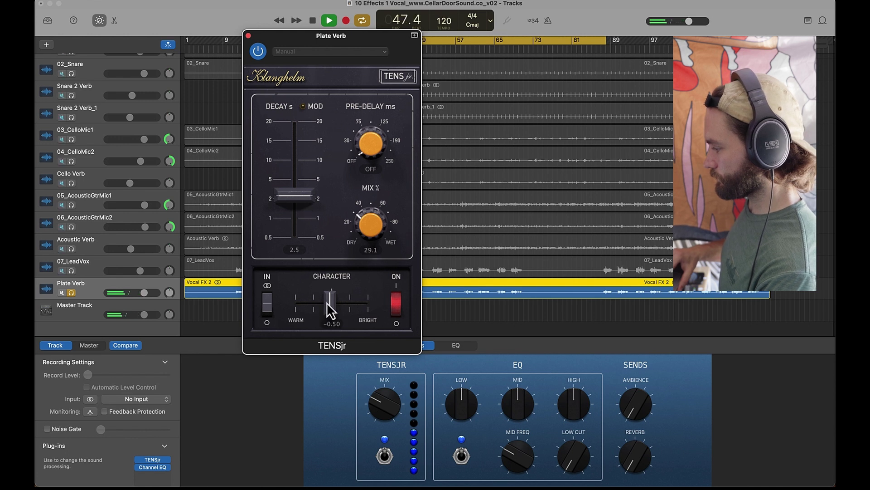
left_click_drag(327, 303, 324, 302)
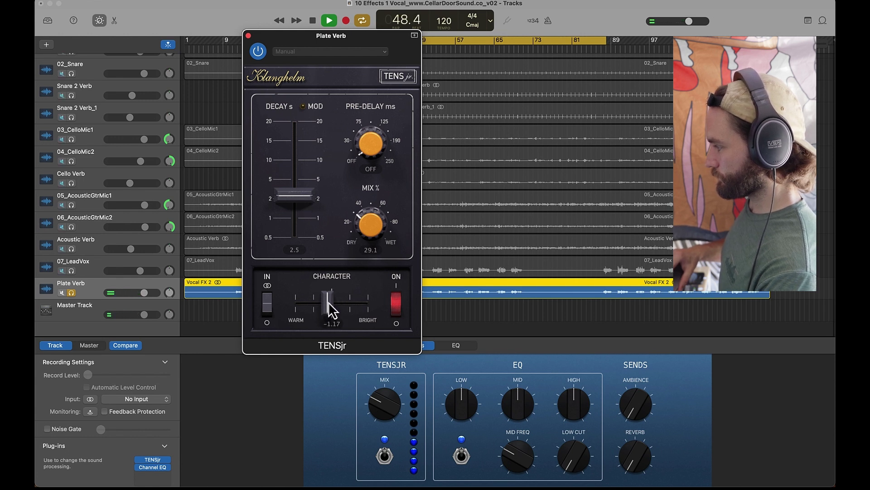
left_click_drag(328, 301, 341, 302)
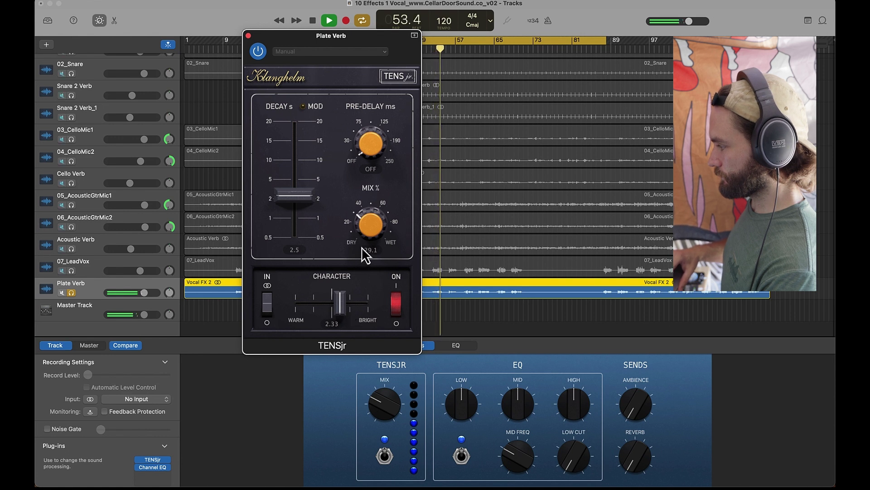
mouse_move(364, 146)
left_mouse_down()
mouse_move(362, 108)
mouse_move(366, 142)
left_mouse_up()
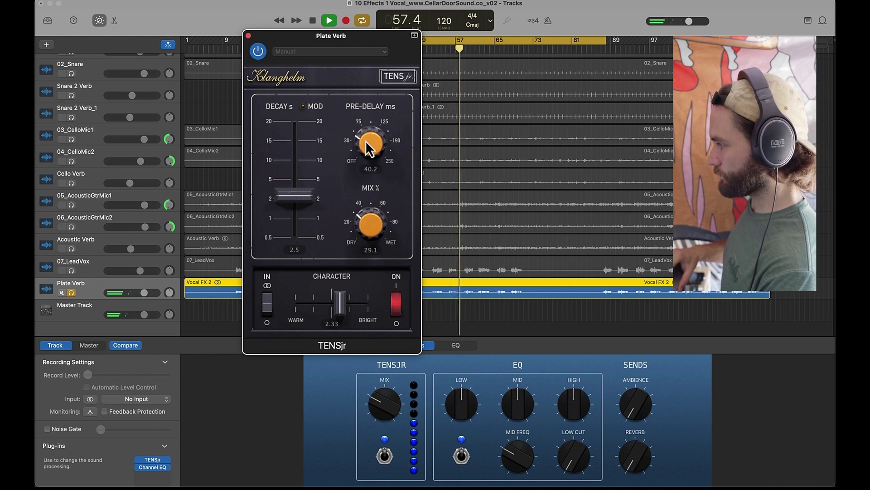
key("space")
Set the TENSjr mix to fully wet and audition the soloed Plate Verb track briefly
left_click(248, 37)
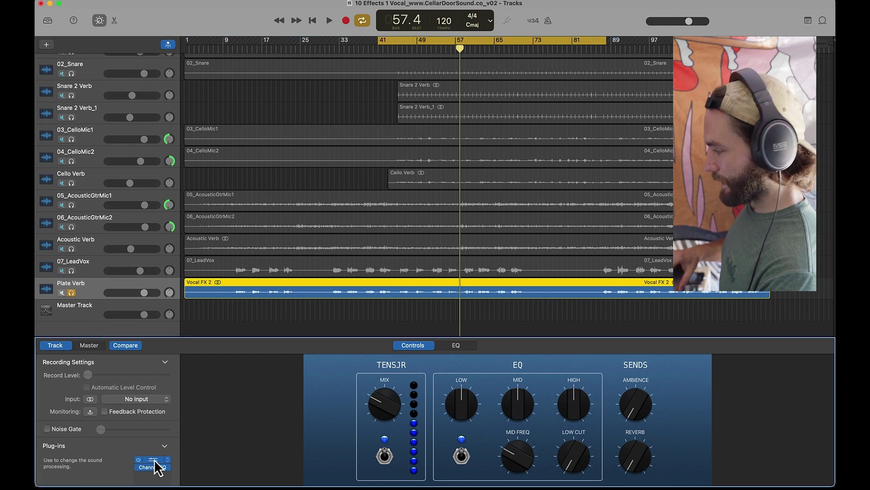
left_click(153, 460)
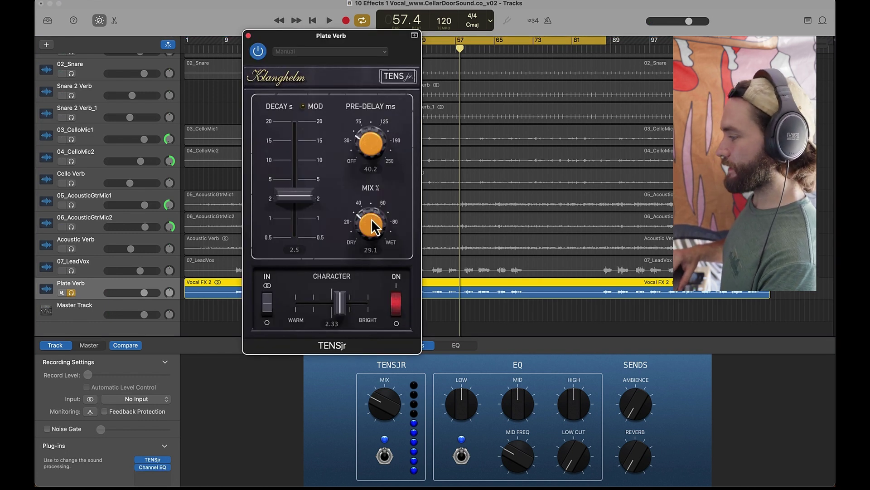
left_click_drag(370, 220, 369, 97)
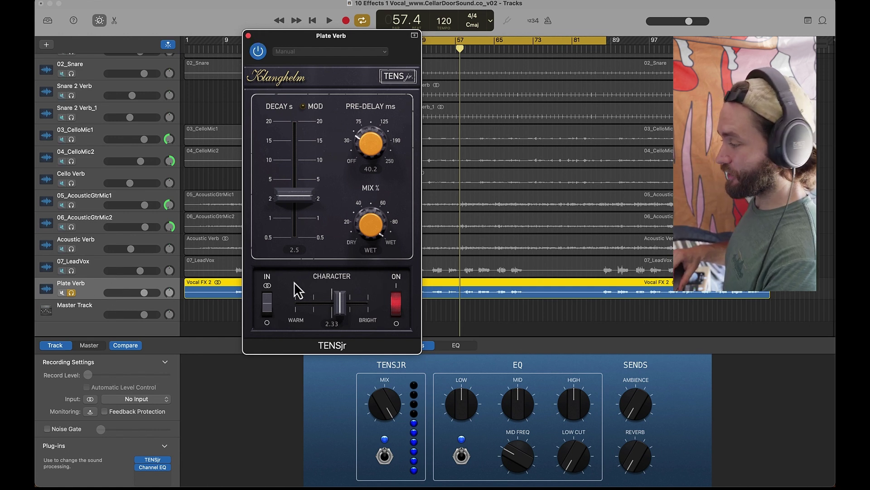
key("space")
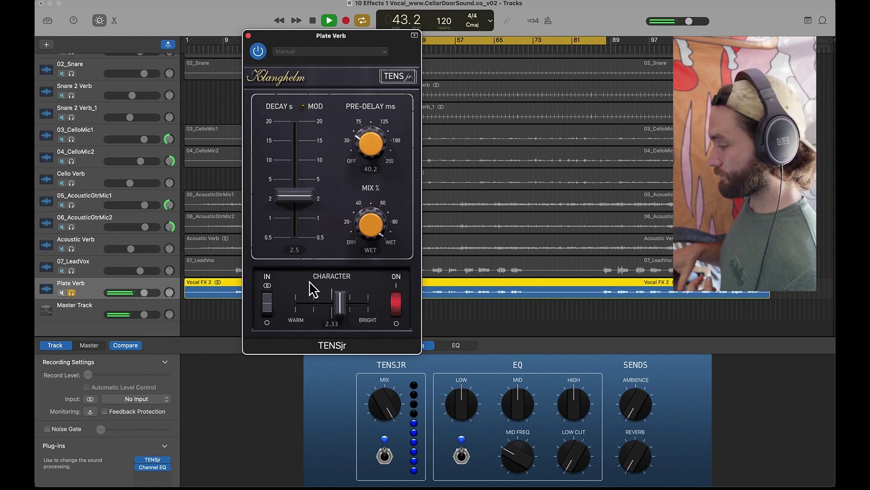
key("space")
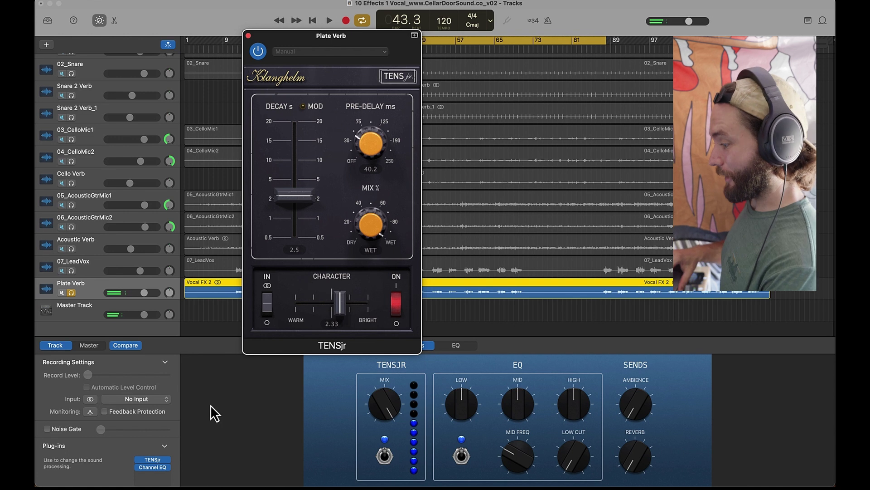
In the Plate Verb track's Channel EQ, add a low cut at 181 Hz and a high cut around 5 kHz, and audition it
left_click(162, 467)
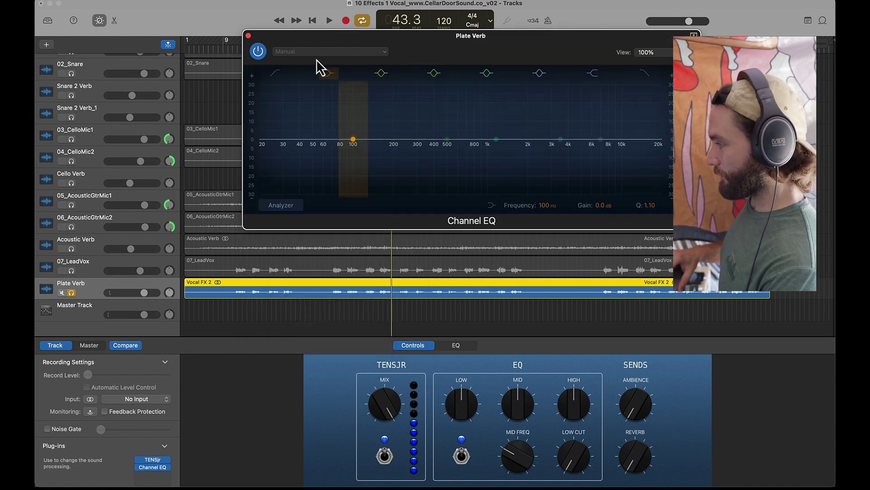
left_click_drag(260, 149, 388, 149)
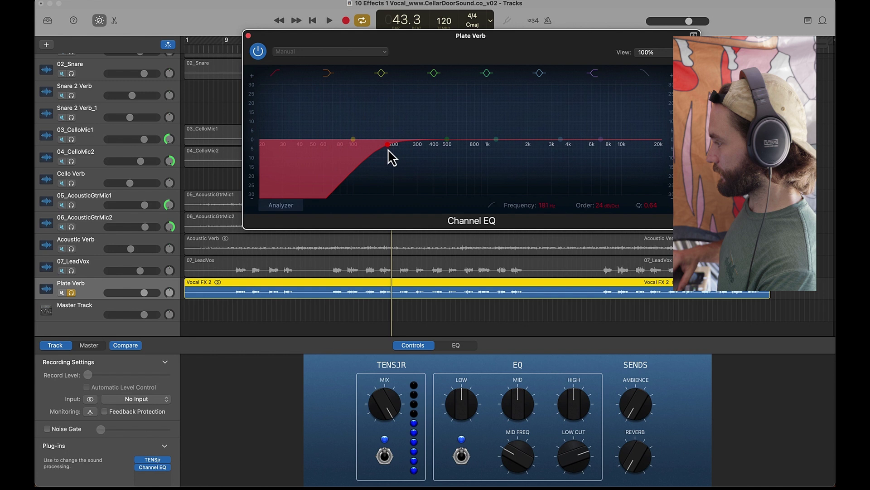
left_click(646, 71)
left_click_drag(651, 145, 586, 145)
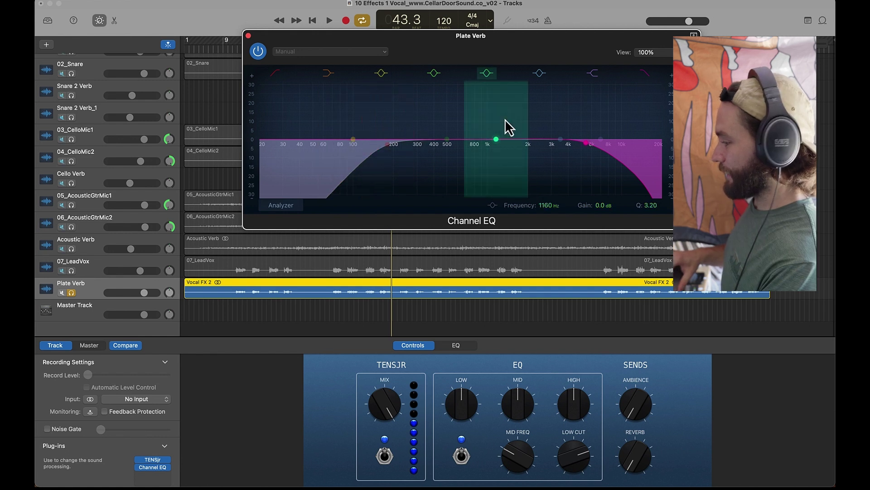
key("space")
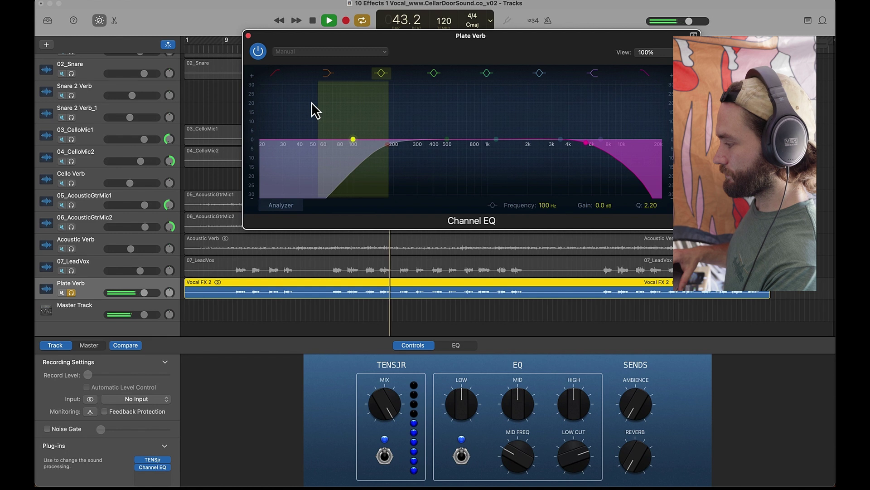
key("space")
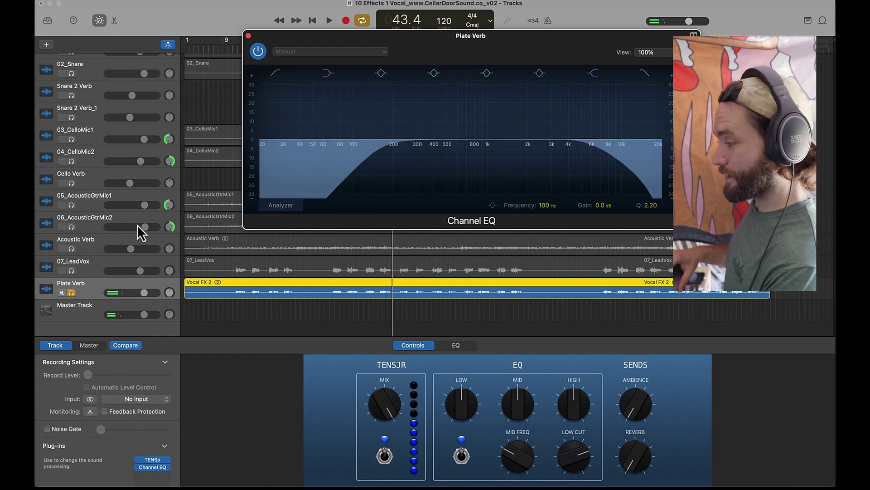
Solo 07_LeadVox alongside Plate Verb, lower the Plate Verb volume to -8.0 dB and play both together
left_click(72, 271)
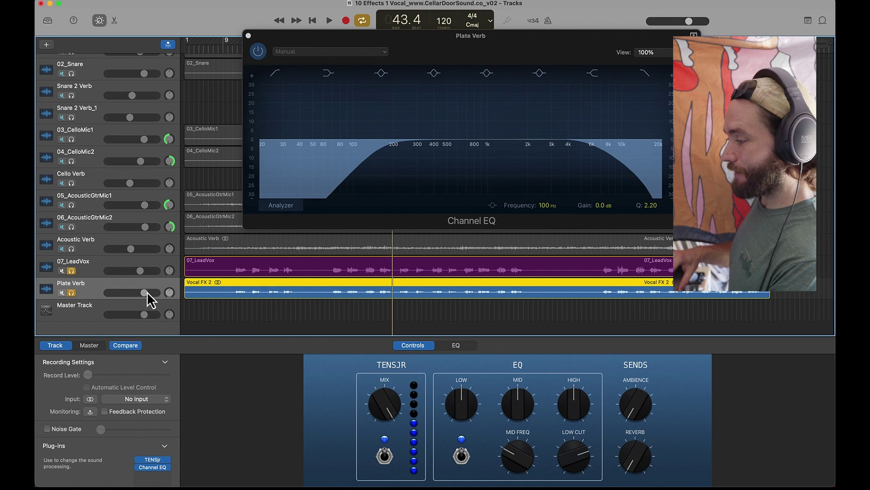
left_click_drag(147, 293, 141, 292)
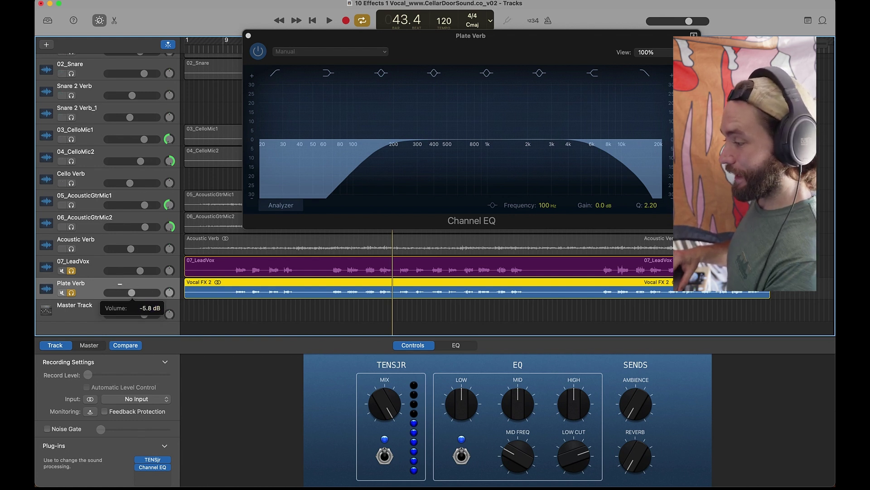
left_click_drag(129, 291, 129, 292)
key("space")
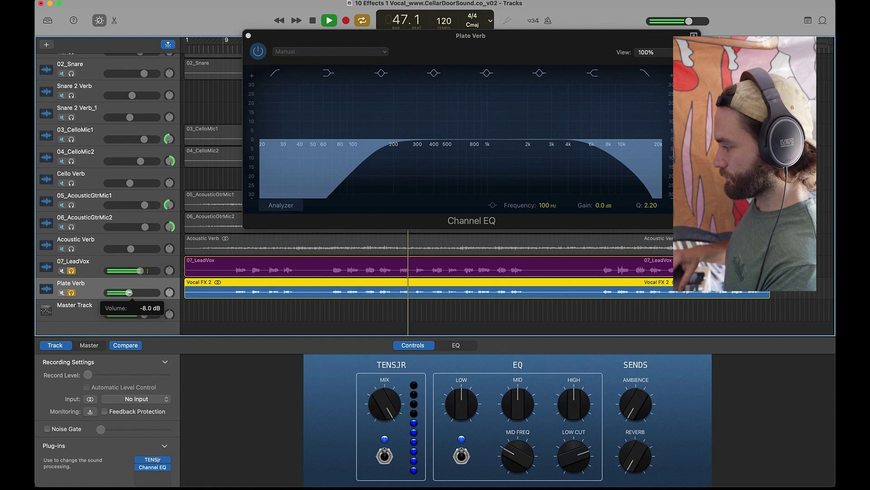
key("space")
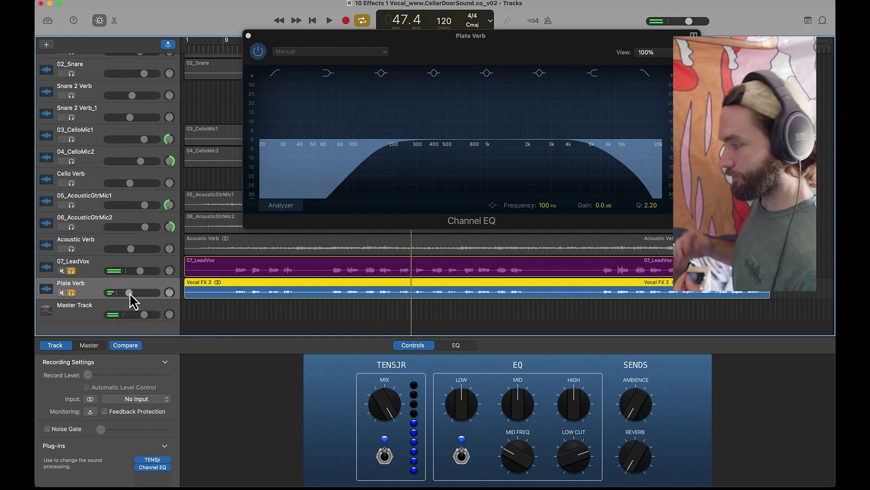
Unsolo 07_LeadVox and Plate Verb, set the Plate Verb volume to -7.4 dB during full-mix playback, and close its Channel EQ
left_click(71, 271)
left_click(71, 292)
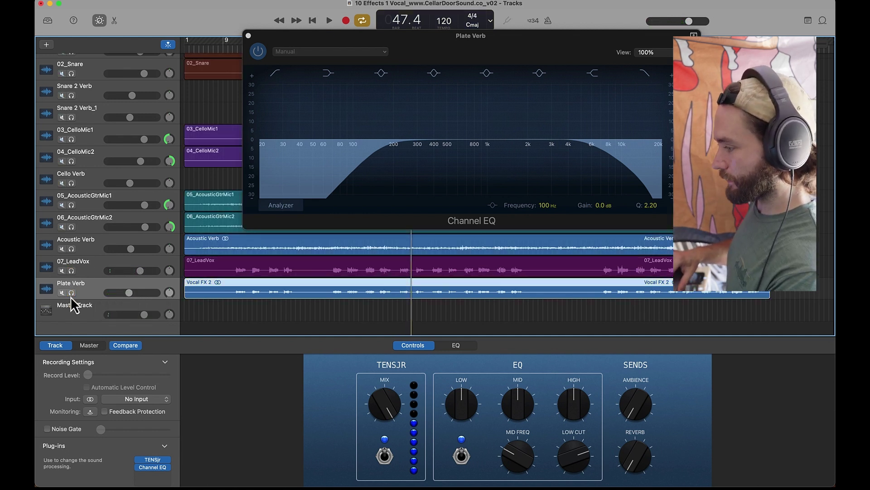
key("space")
left_click(129, 292)
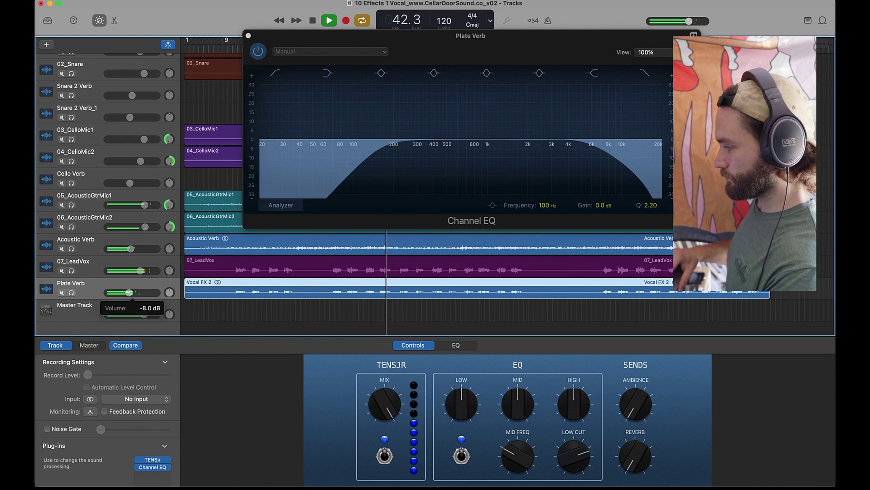
left_click_drag(129, 292, 130, 292)
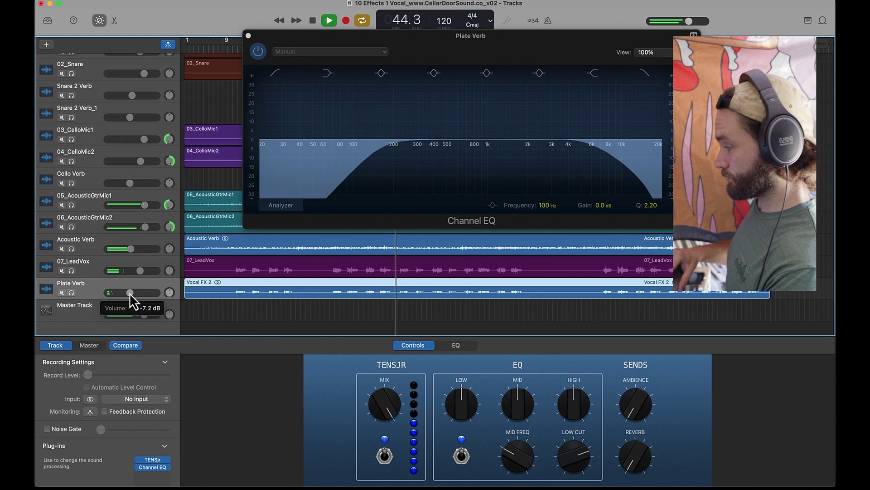
left_click(130, 292)
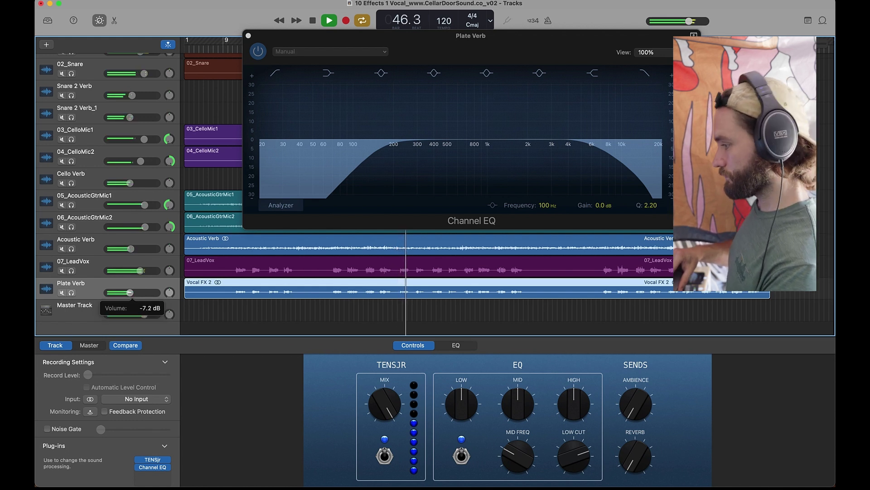
left_click(130, 292)
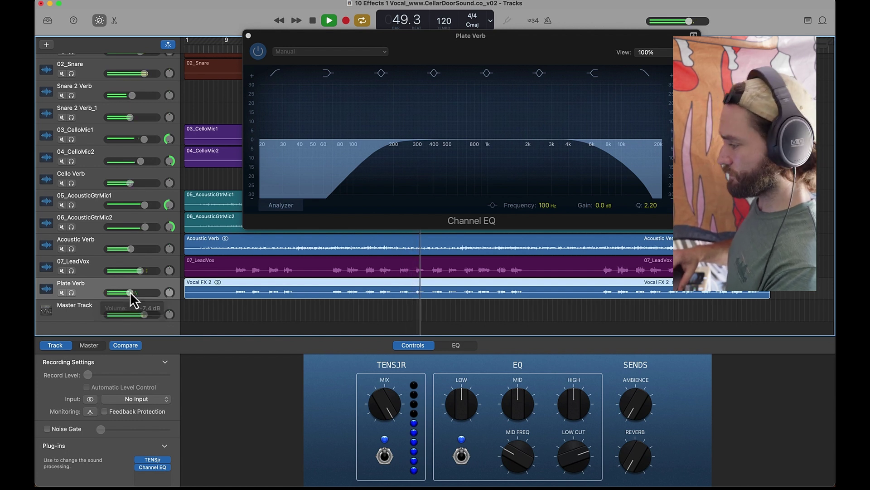
key("space")
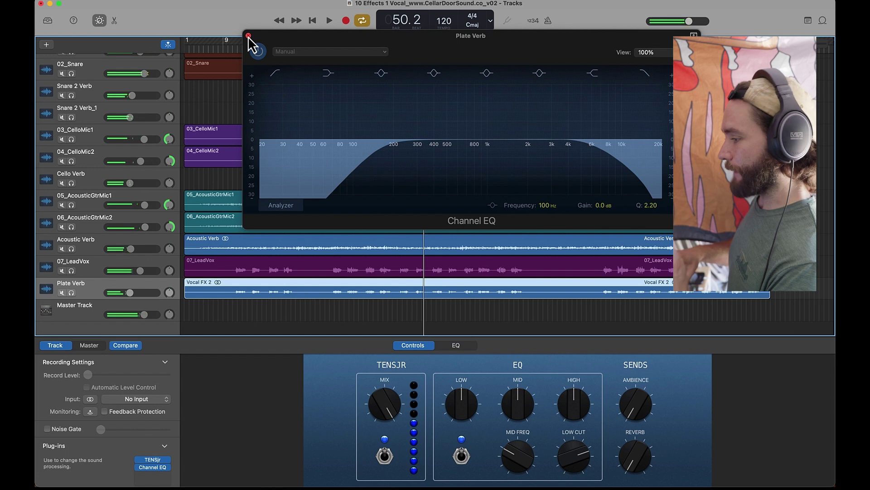
left_click(248, 36)
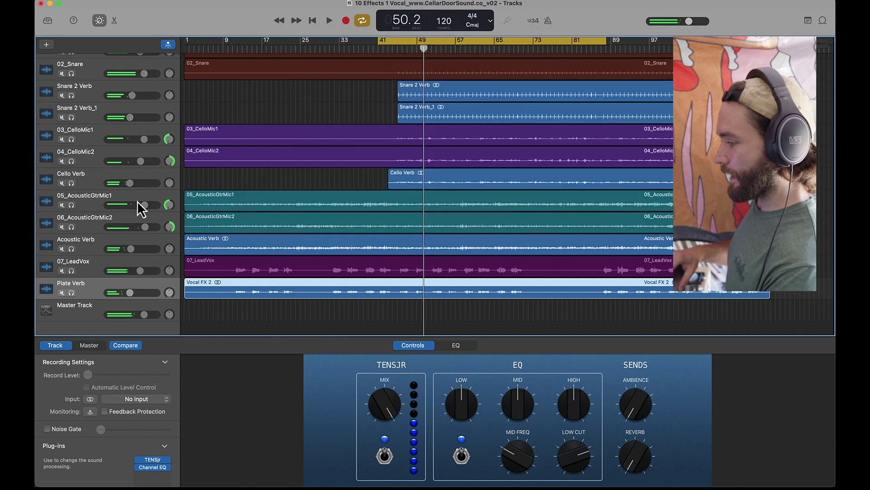
Mute the Plate Verb track and save its TENSjr settings as a preset named Med Vocal Plate
left_click(61, 292)
left_click(95, 271)
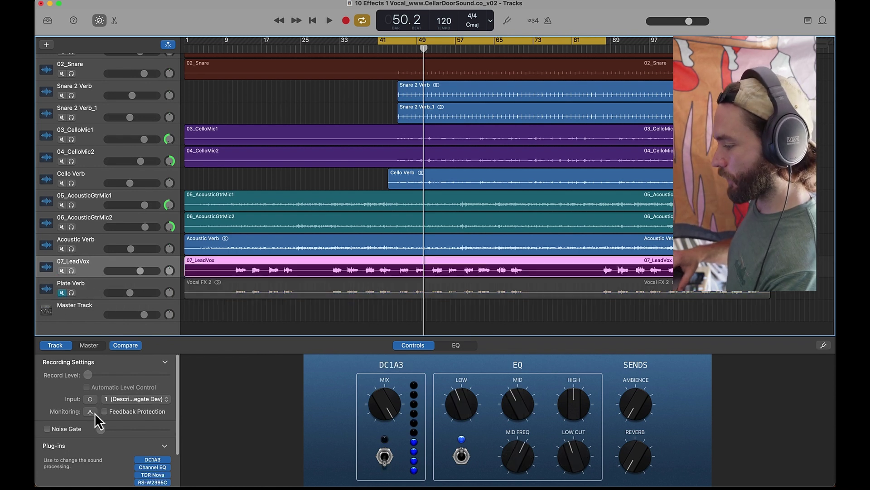
scroll(96, 415, "down", 2)
left_click(89, 289)
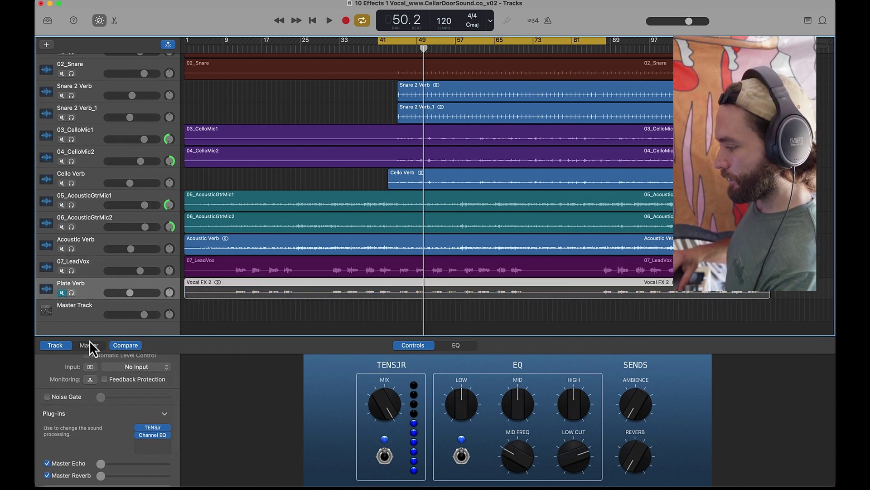
left_click(153, 421)
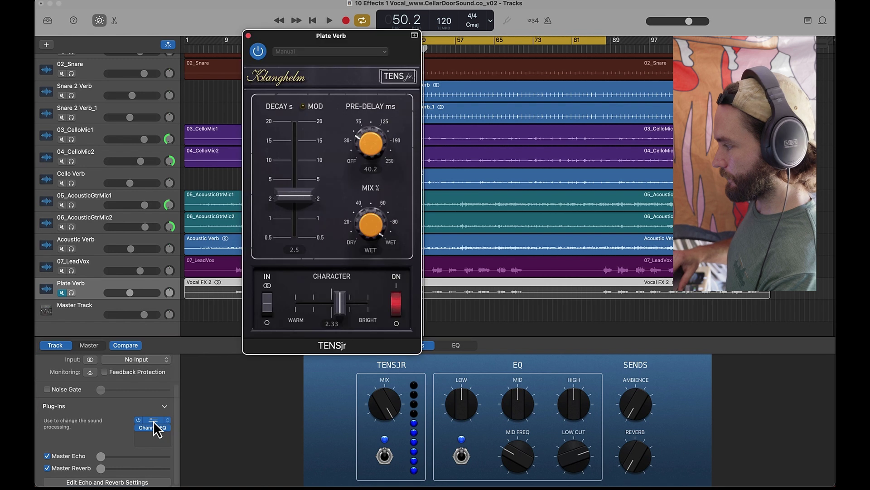
left_click(354, 51)
left_click(304, 80)
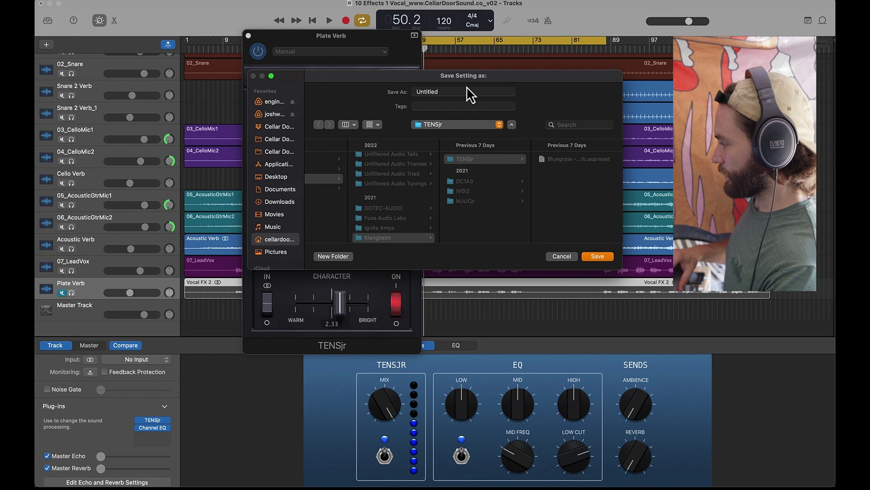
left_click(459, 91)
type("M")
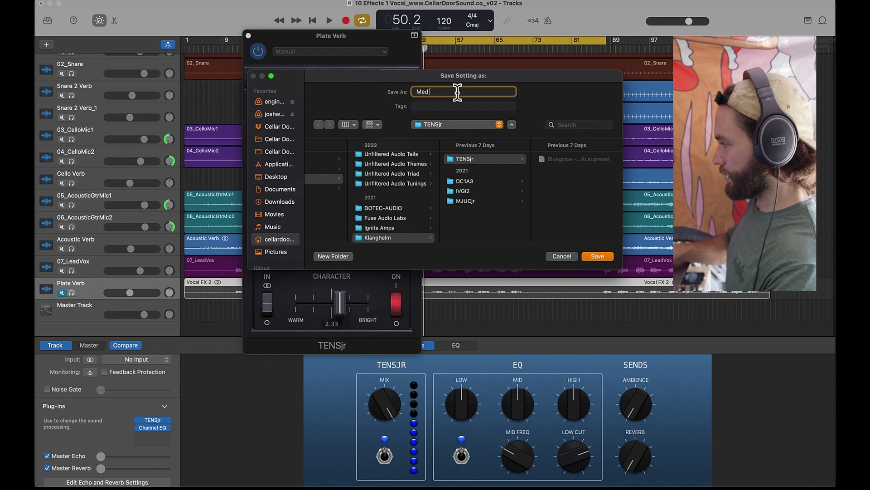
type("Vocal Plate")
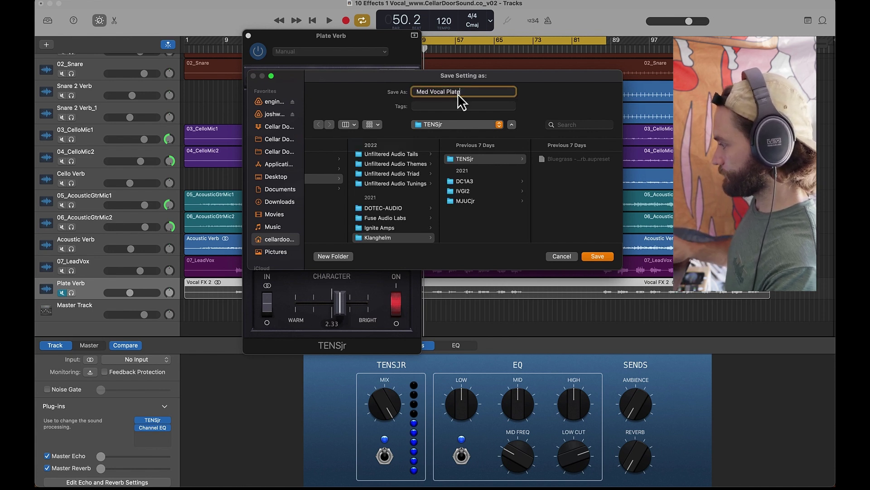
key("Return")
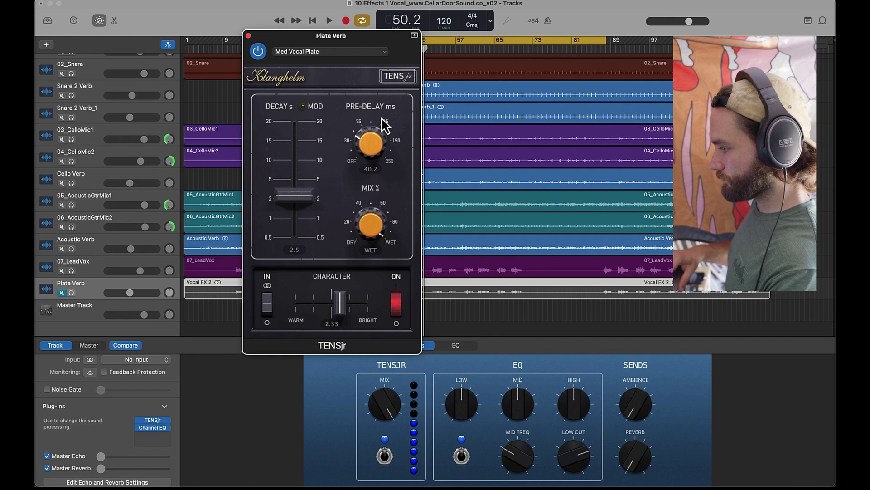
left_click(249, 36)
Solo 07_LeadVox, add TENSjr after its existing plug-ins and load the Med Vocal Plate preset
left_click(89, 268)
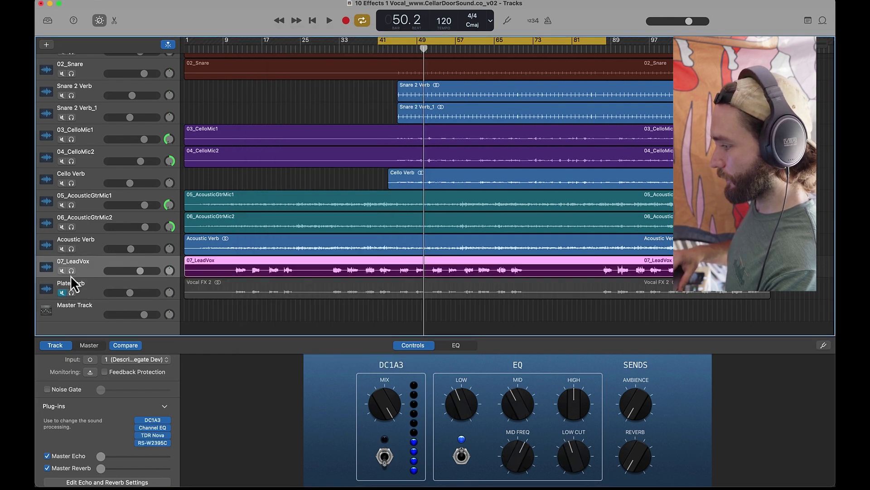
left_click(71, 271)
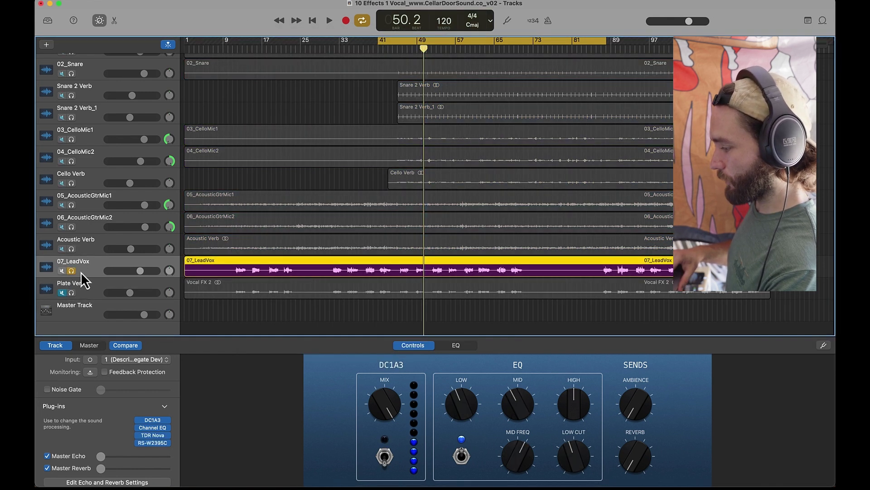
left_click(165, 448)
left_click(175, 442)
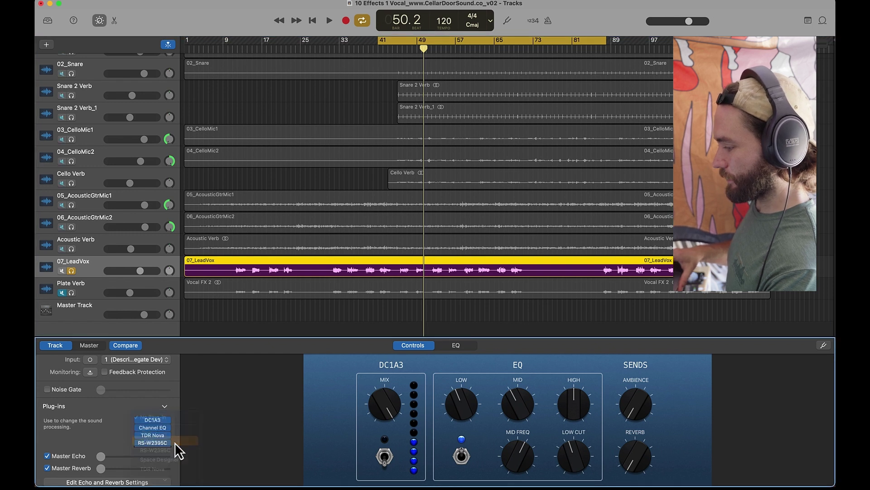
left_click(358, 126)
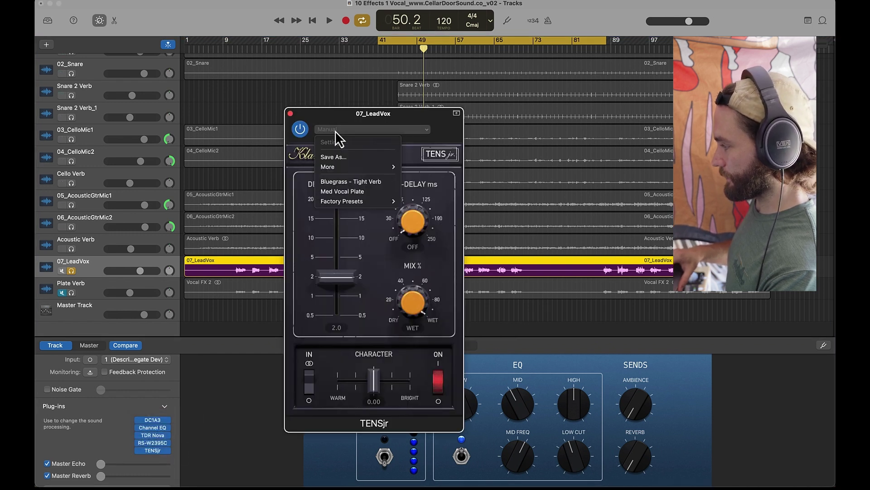
mouse_move(357, 171)
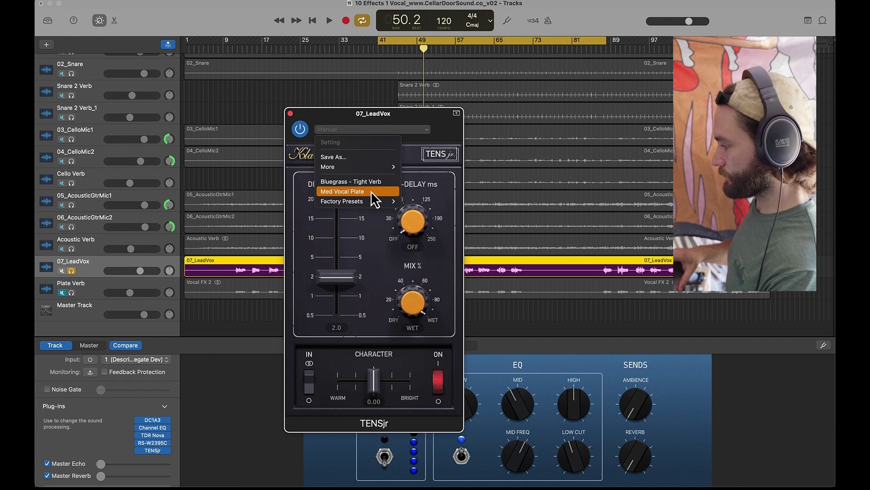
left_click(370, 191)
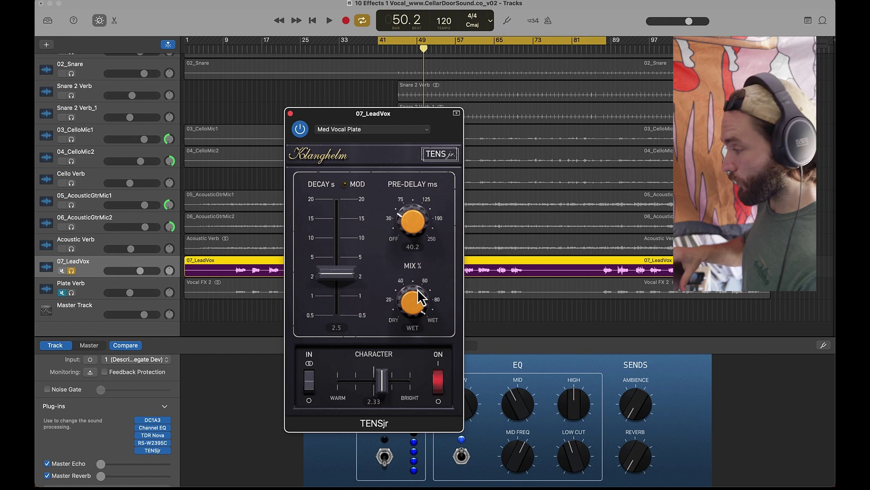
Lower the TENSjr mix on 07_LeadVox to 27.7% while auditioning it soloed and in the full mix
left_click_drag(410, 304, 422, 394)
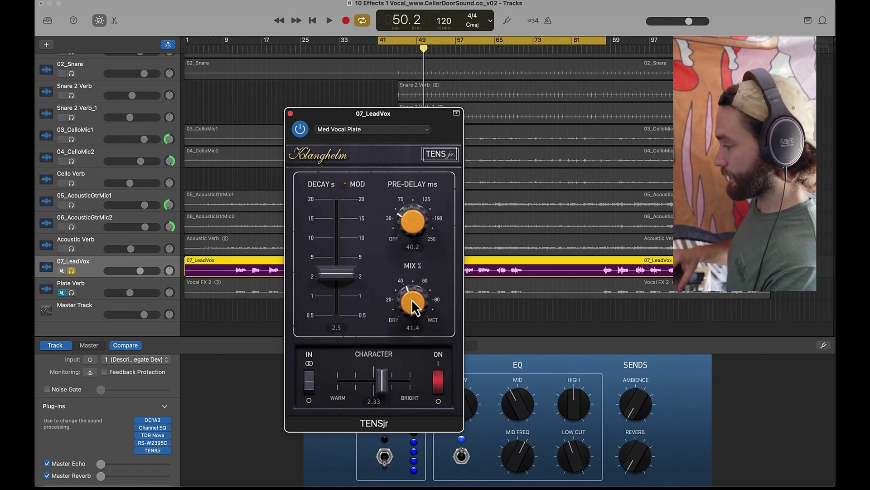
key("space")
left_click_drag(412, 303, 412, 319)
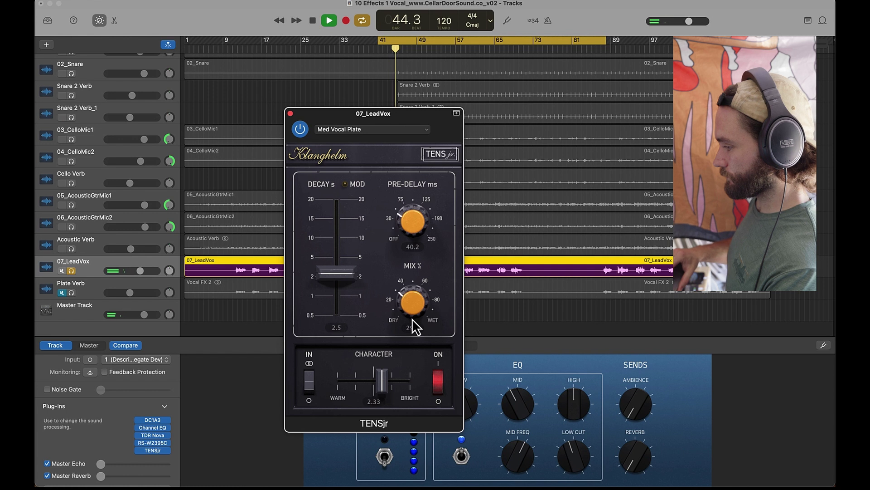
left_click(71, 270)
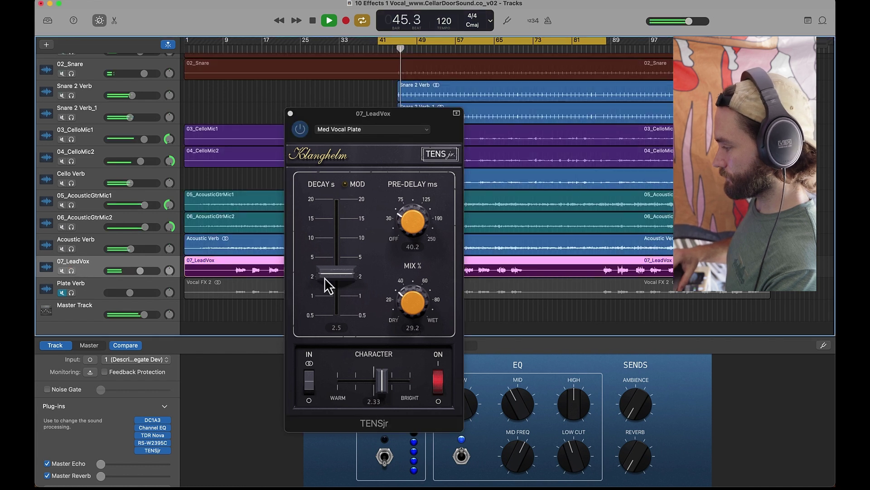
left_click_drag(399, 300, 399, 301)
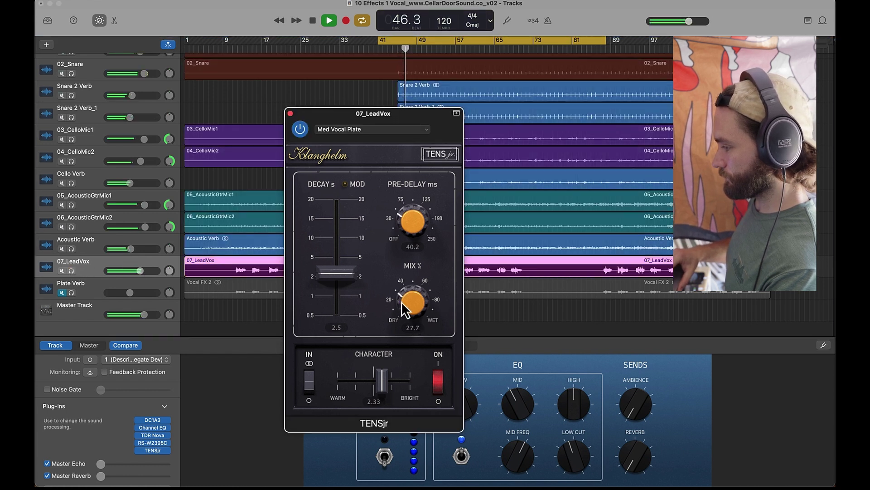
key("space")
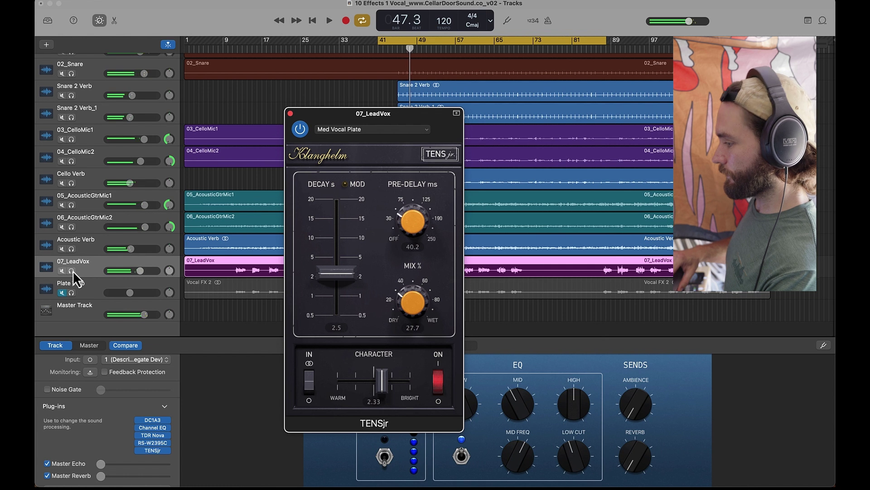
Solo 07_LeadVox, play from the cycle start at bar 41 and bypass TENSjr to compare the vocal with and without reverb
left_click(72, 271)
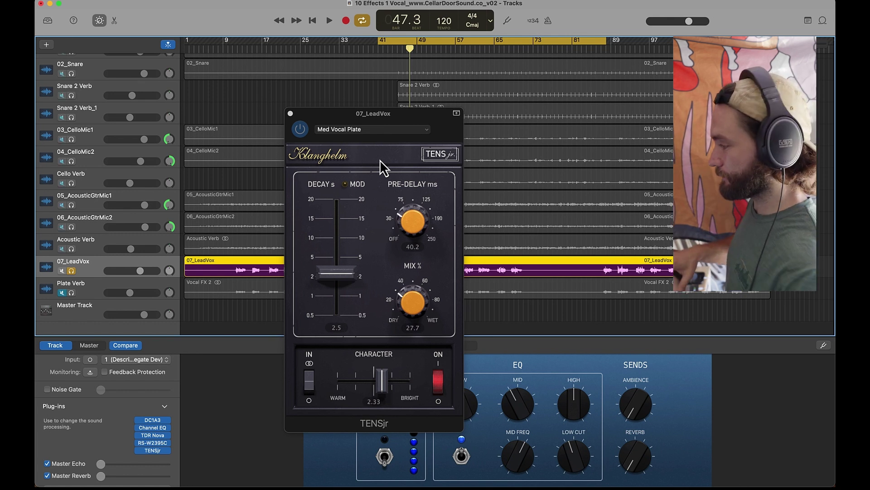
key("Return")
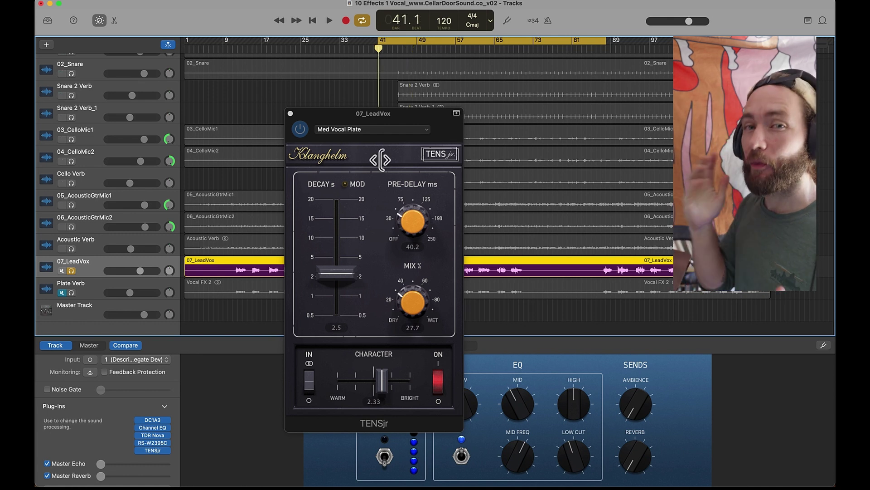
key("space")
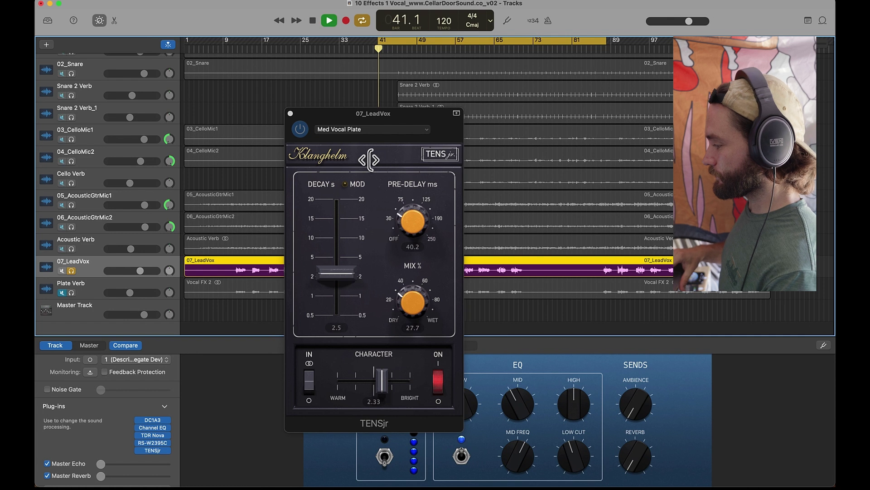
left_click(300, 130)
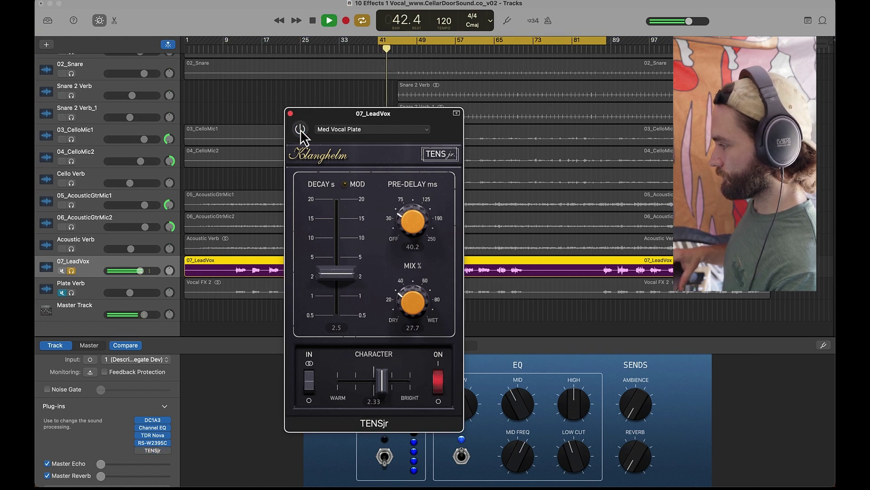
key("space")
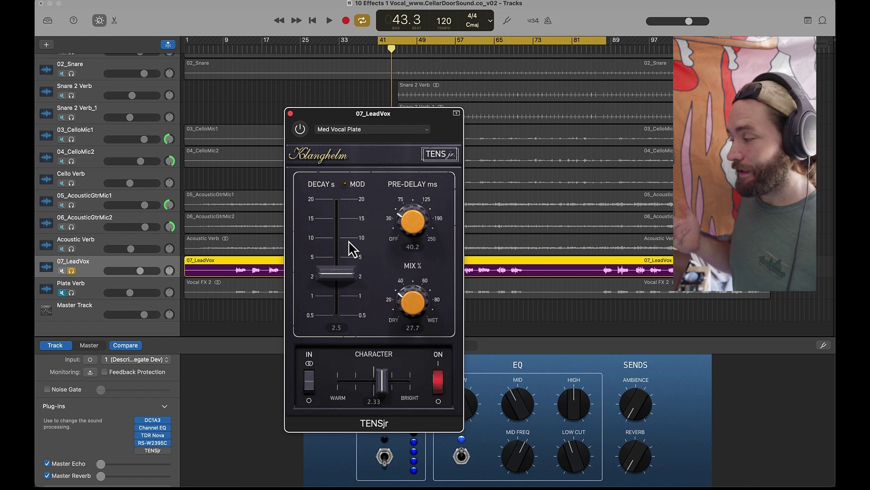
Compare the Channel EQ curve of the Plate Verb track with that of 07_LeadVox
left_click(89, 291)
left_click(153, 428)
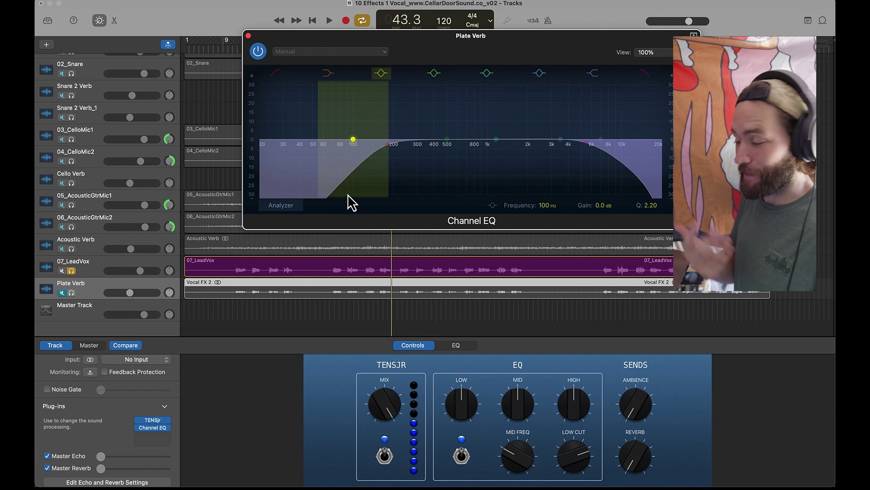
left_click(101, 270)
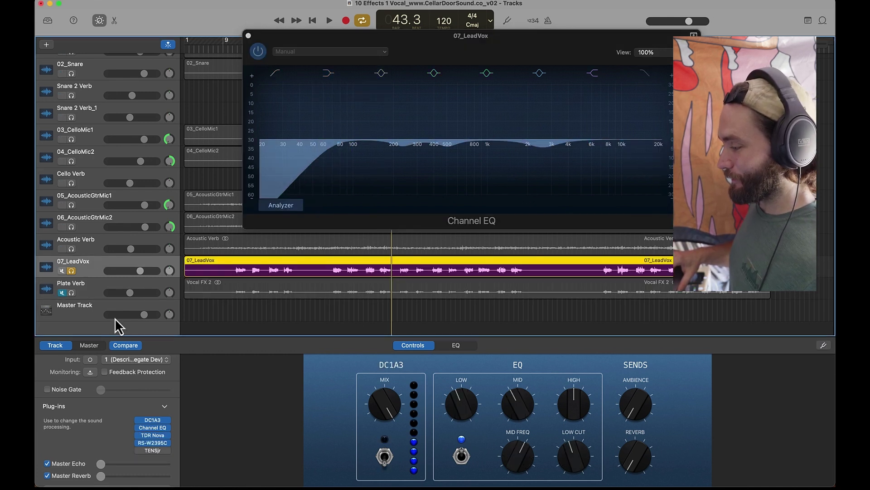
Save the Plate Verb track's Channel EQ setting as a preset named Vocal Reverb EQ and close the plug-in window
key("Down")
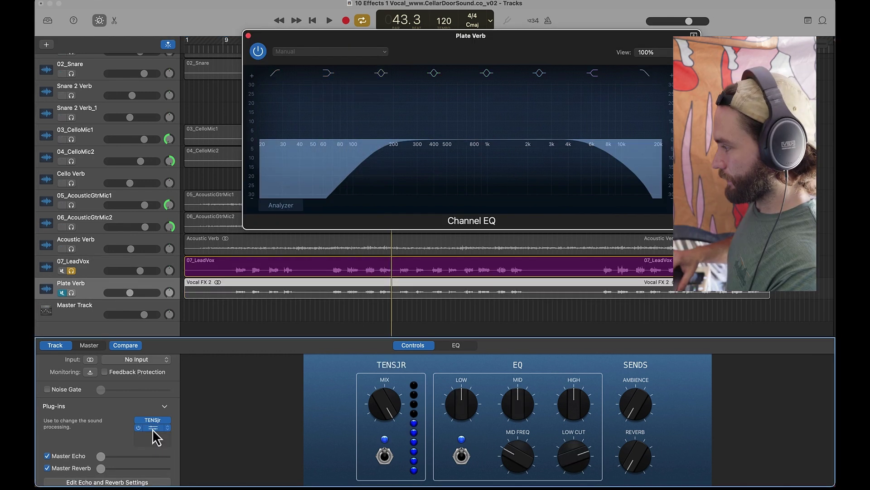
left_click(301, 53)
left_click(310, 80)
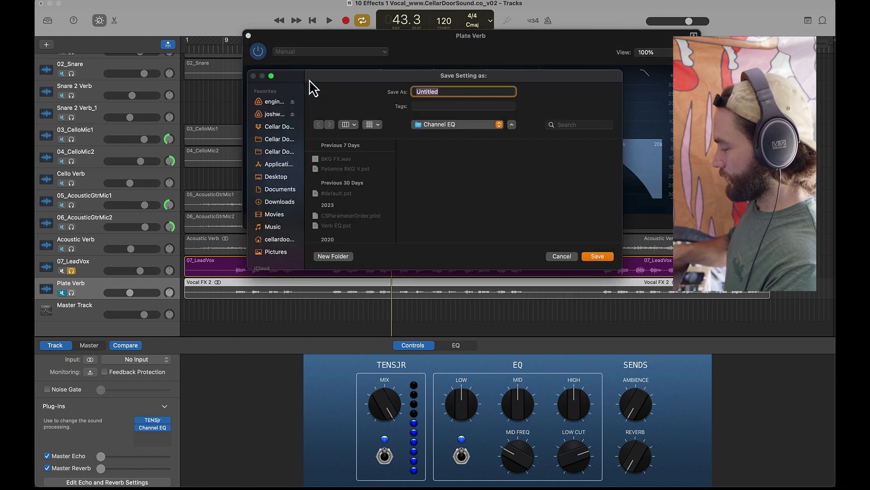
type("Vocal Reverb EQ")
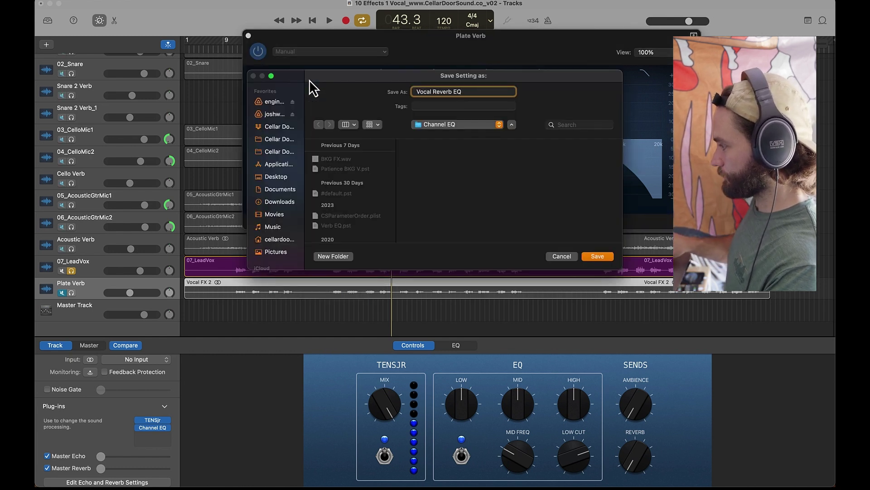
key("Return")
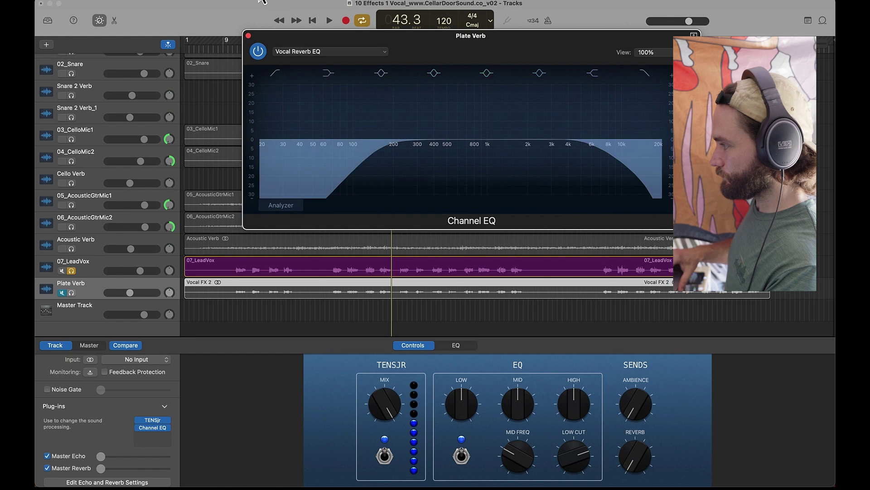
left_click(248, 36)
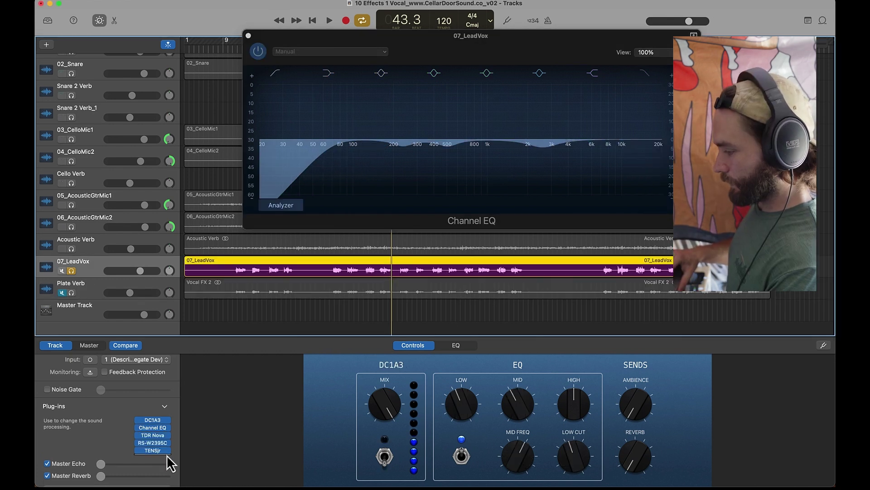
Try a second Channel EQ after TENSjr on 07_LeadVox, load the Vocal Reverb EQ preset and audition the soloed vocal
left_click(167, 455)
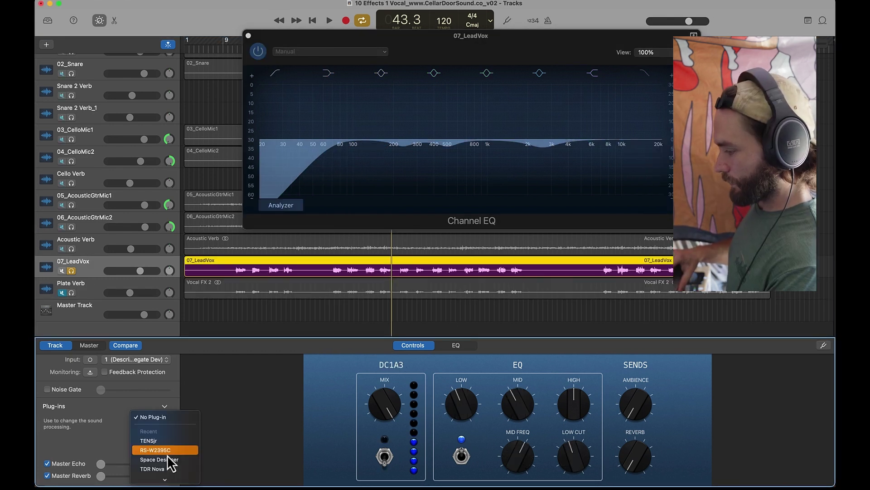
mouse_move(173, 431)
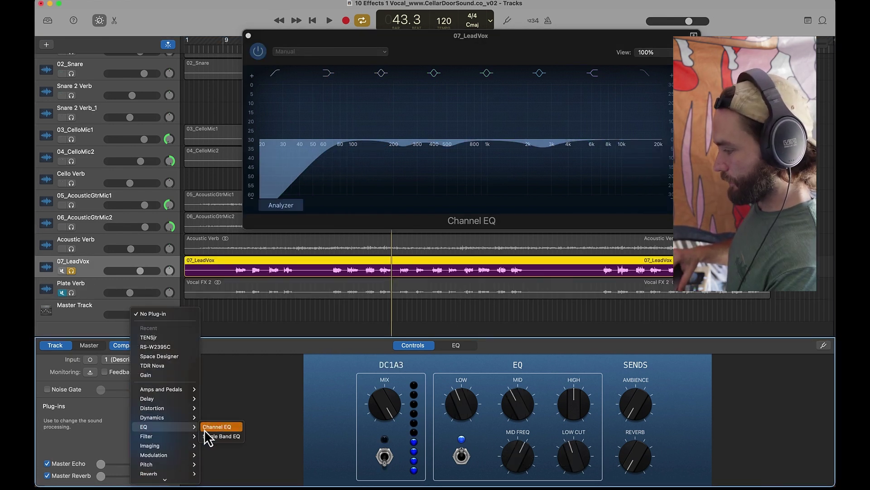
left_click(210, 429)
left_click(308, 53)
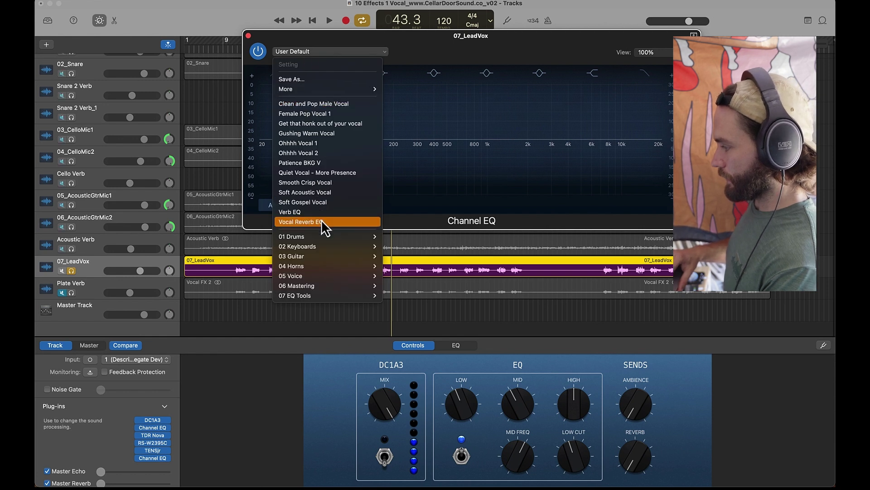
left_click(339, 221)
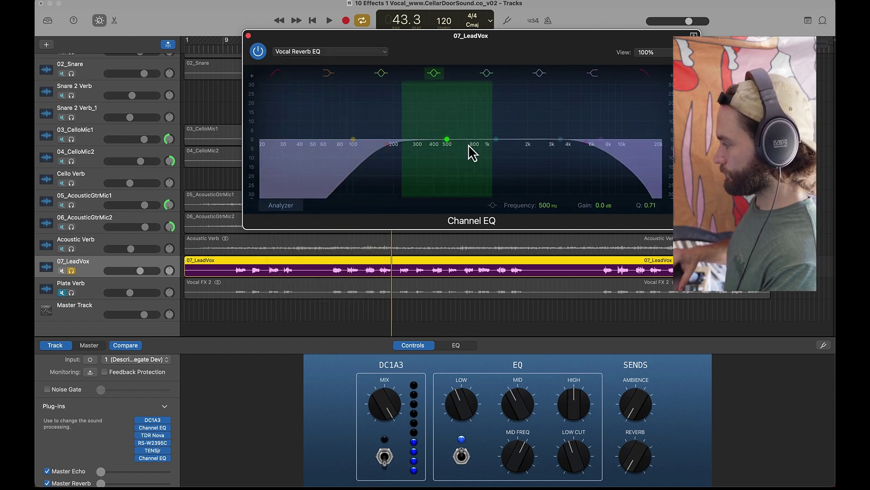
key("space")
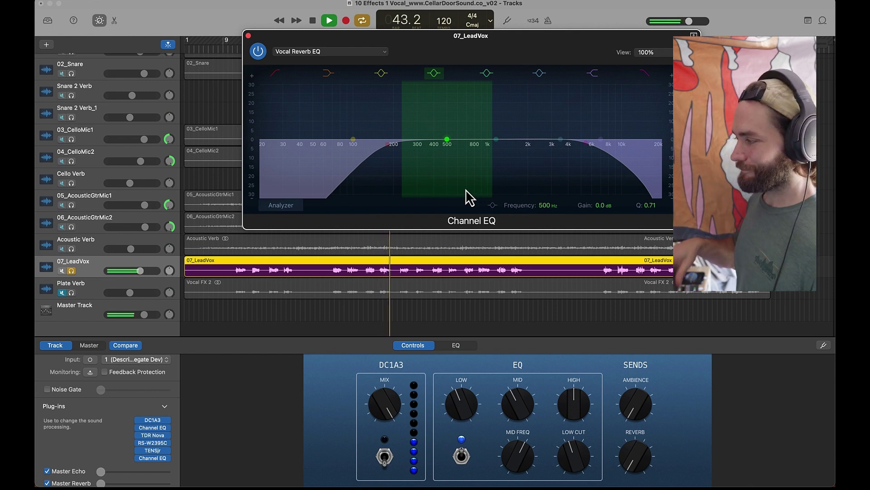
key("space")
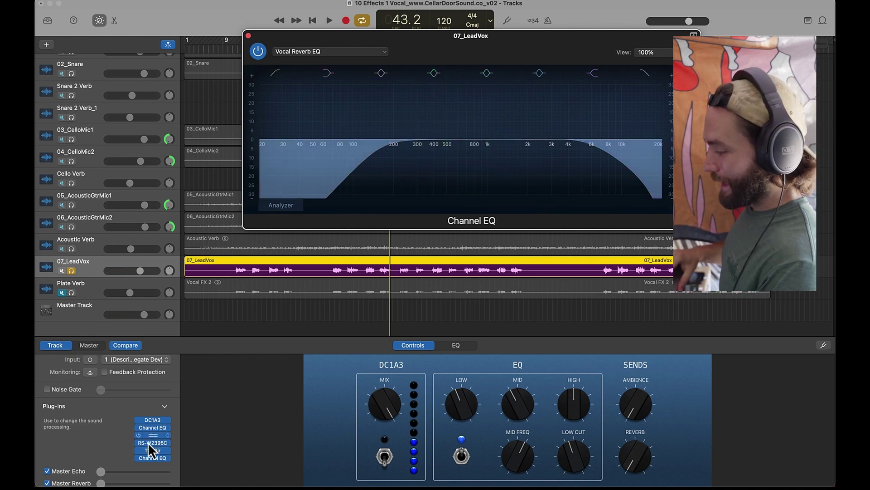
Remove the second Channel EQ from the end of the 07_LeadVox plug-in chain
left_click(167, 458)
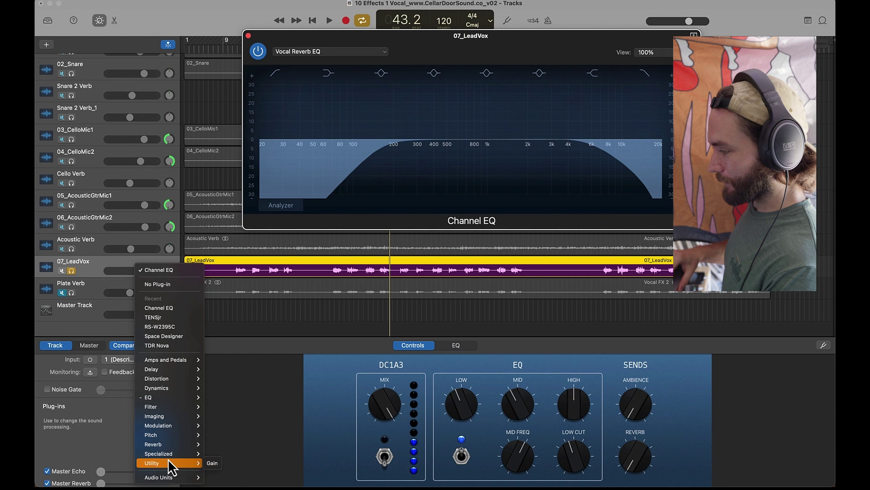
left_click(170, 282)
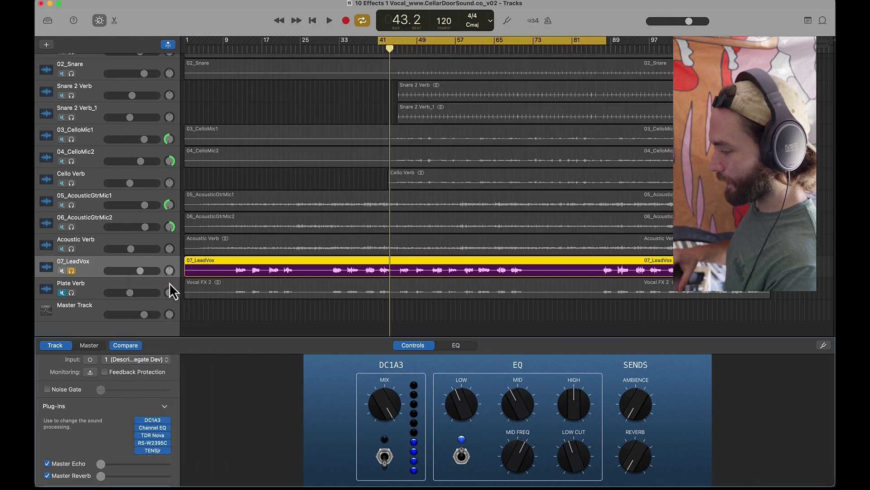
left_click(152, 450)
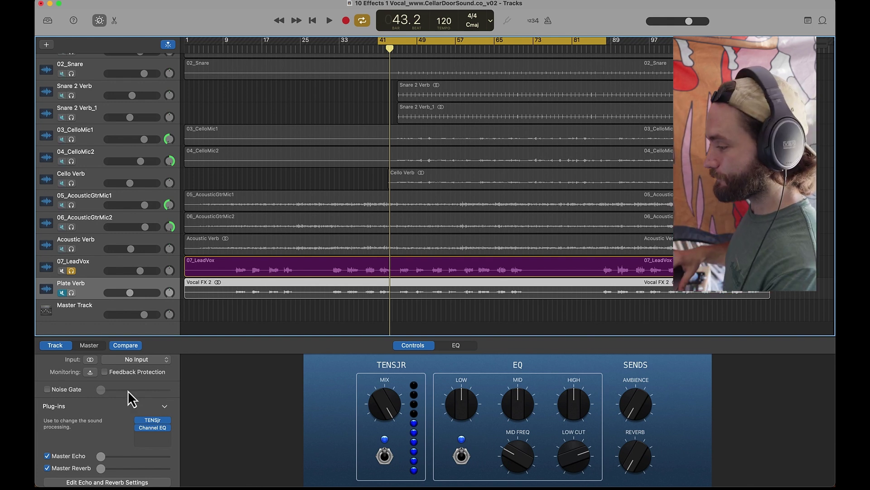
Create a new track with duplicate settings from 07_LeadVox and copy the lead vocal region onto it
left_click(94, 271)
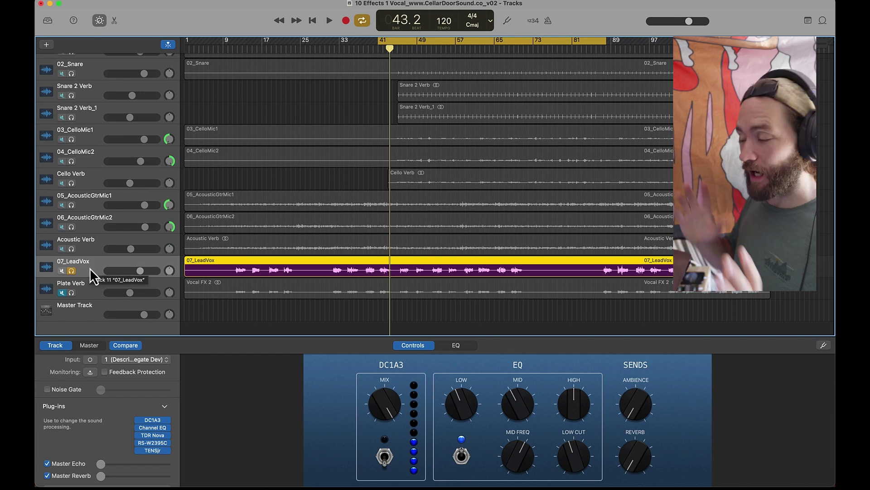
right_click(92, 268)
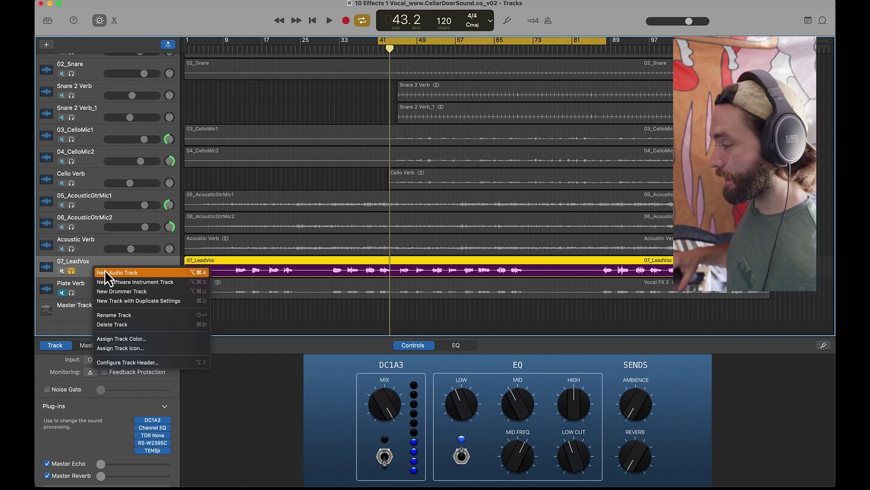
left_click(146, 301)
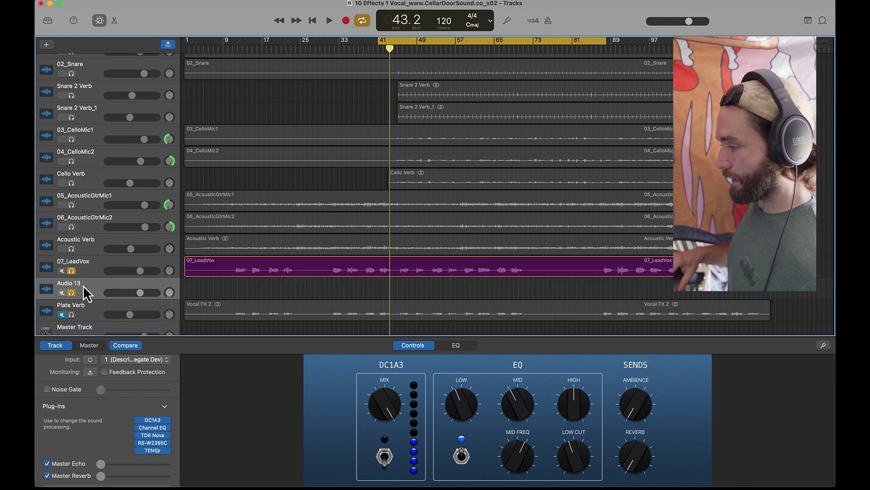
left_click(226, 273)
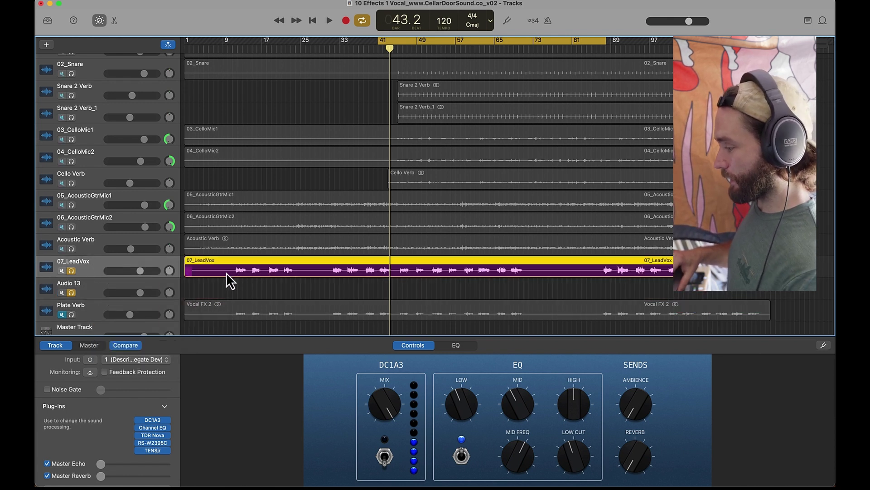
left_click_drag(236, 273, 236, 285)
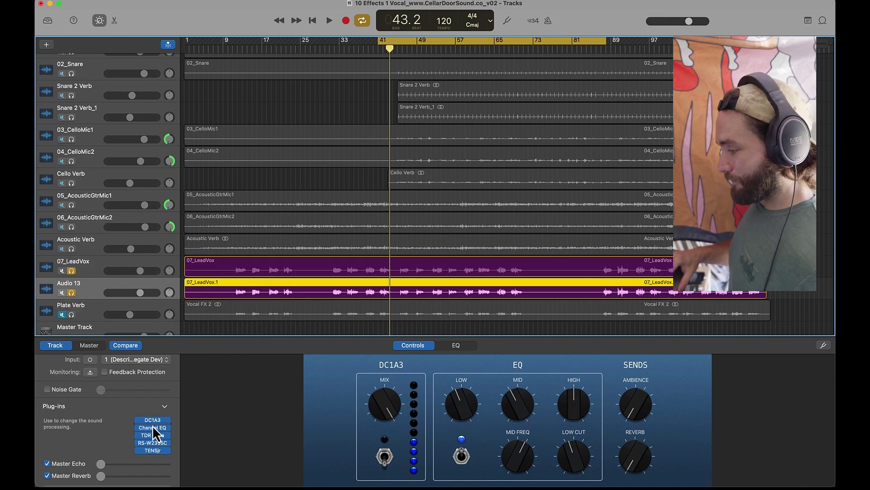
Compare the plug-in chains of 07_LeadVox, its duplicate track Audio 13 and the Plate Verb track
mouse_move(162, 425)
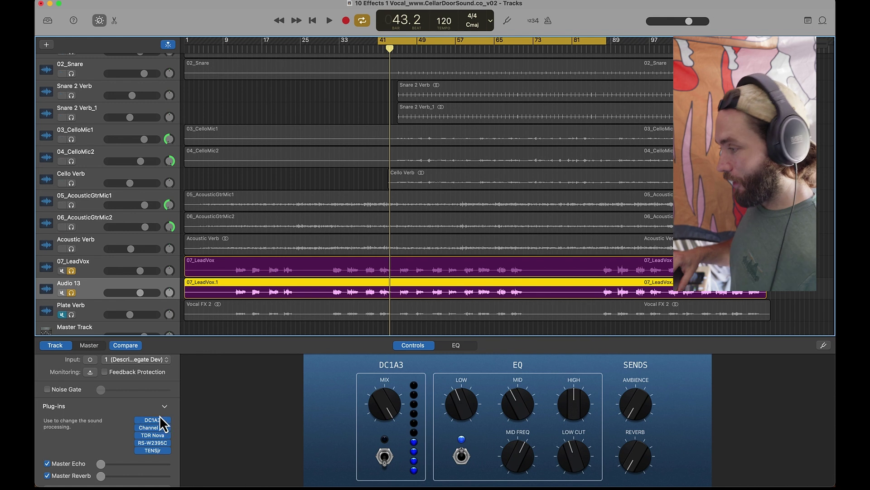
left_click(92, 271)
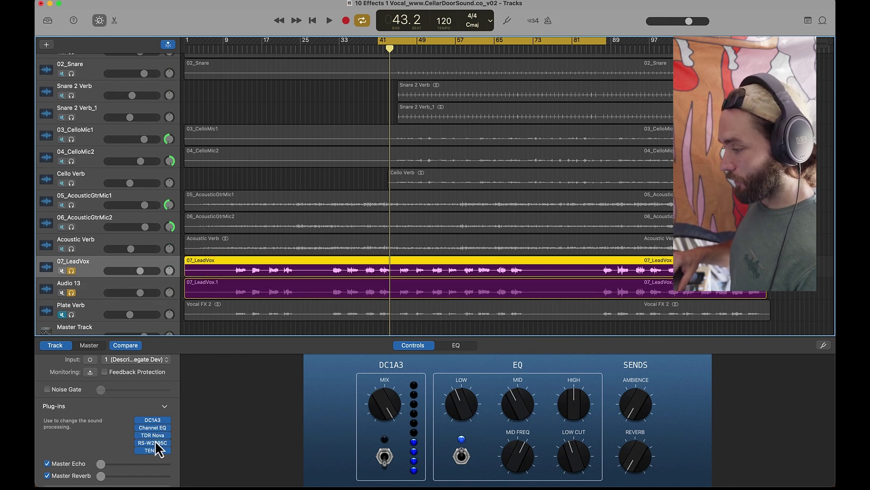
left_click(98, 286)
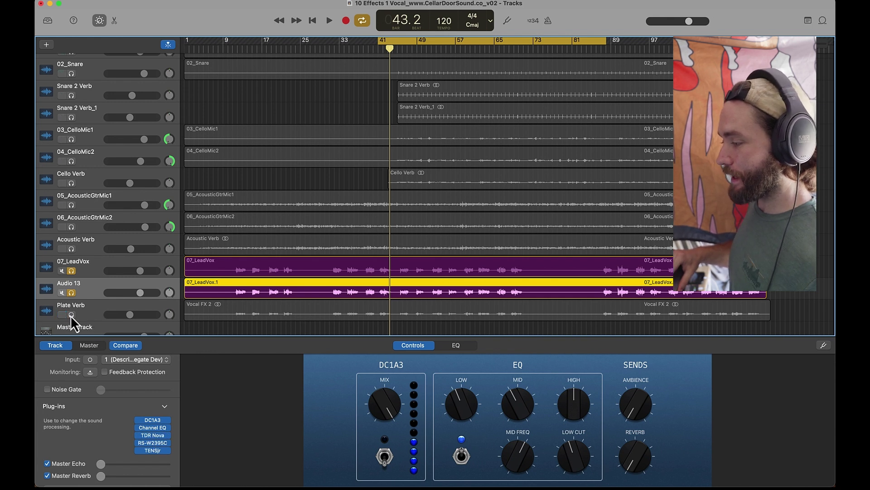
left_click(91, 312)
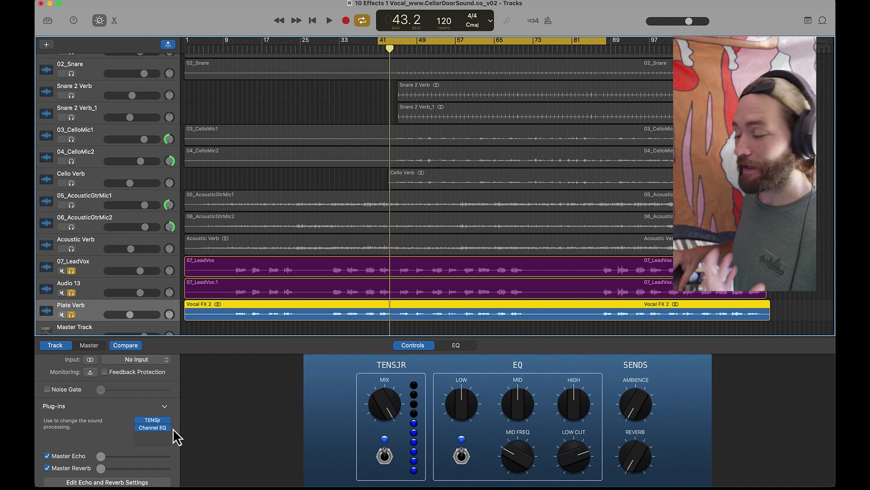
scroll(217, 136, "up", 2)
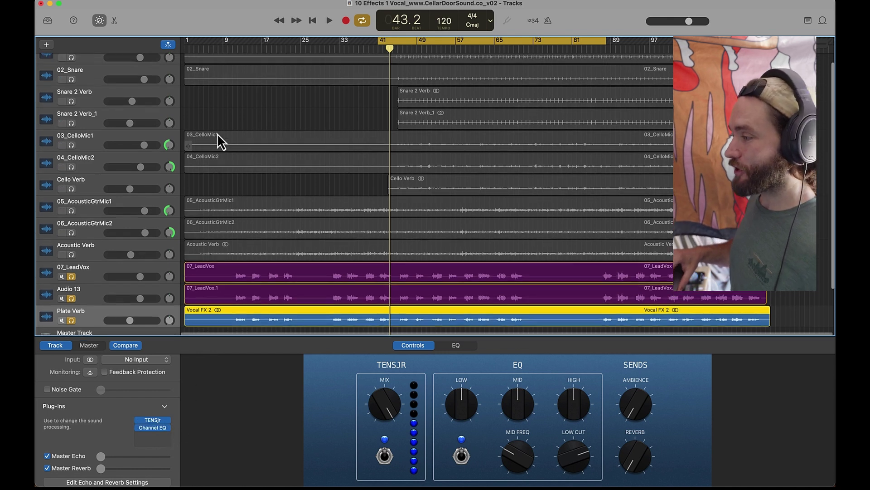
scroll(227, 147, "down", 2)
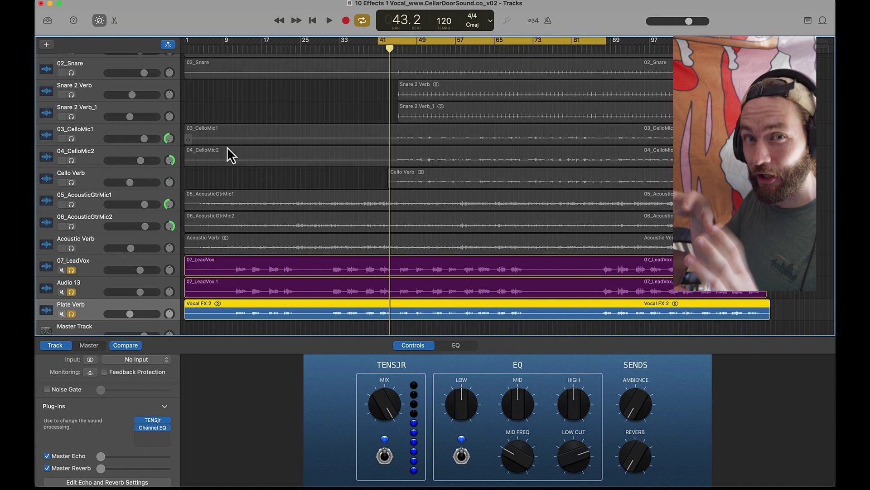
Delete the copied vocal region and the duplicate track Audio 13, leaving 07_LeadVox selected
left_click(94, 283)
key("Delete")
key("Delete")
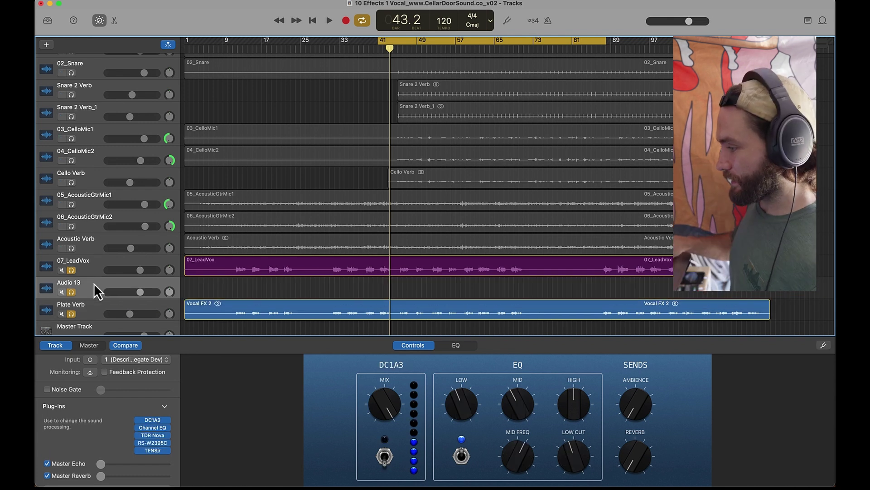
left_click(225, 274)
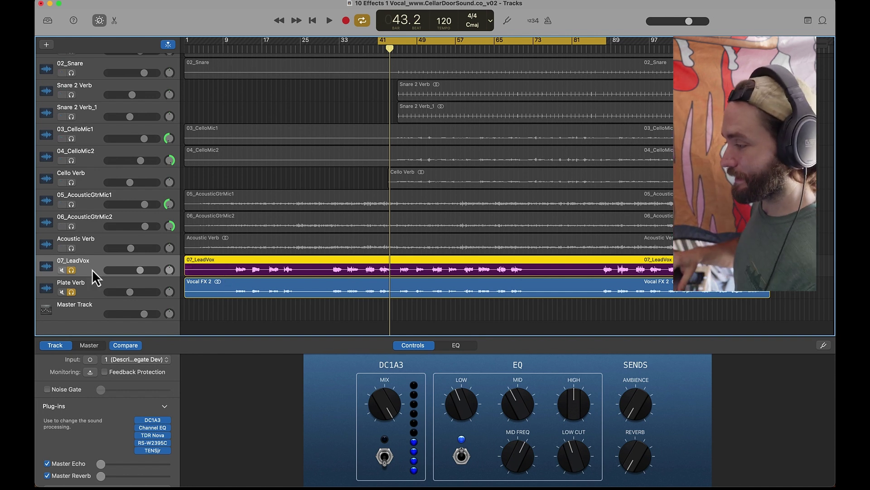
Clear the solos on 07_LeadVox and Plate Verb and remove TENSjr from the 07_LeadVox plug-in chain
left_click(85, 287)
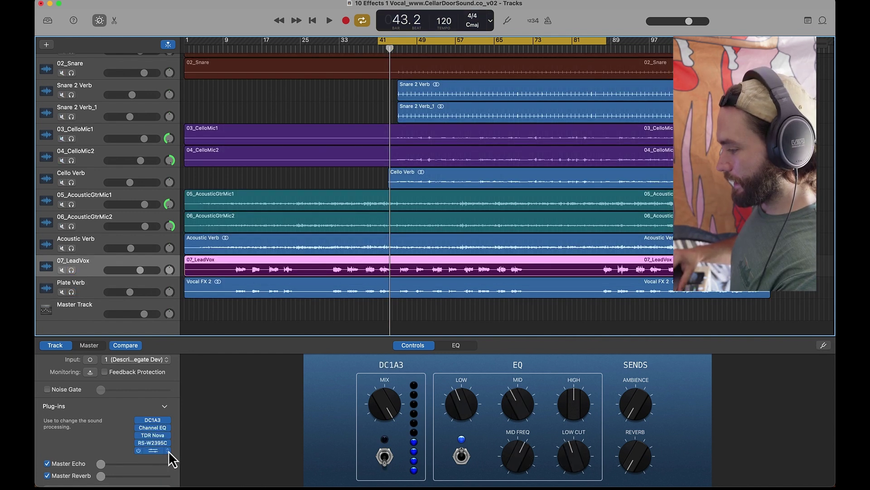
left_click(168, 451)
left_click(168, 284)
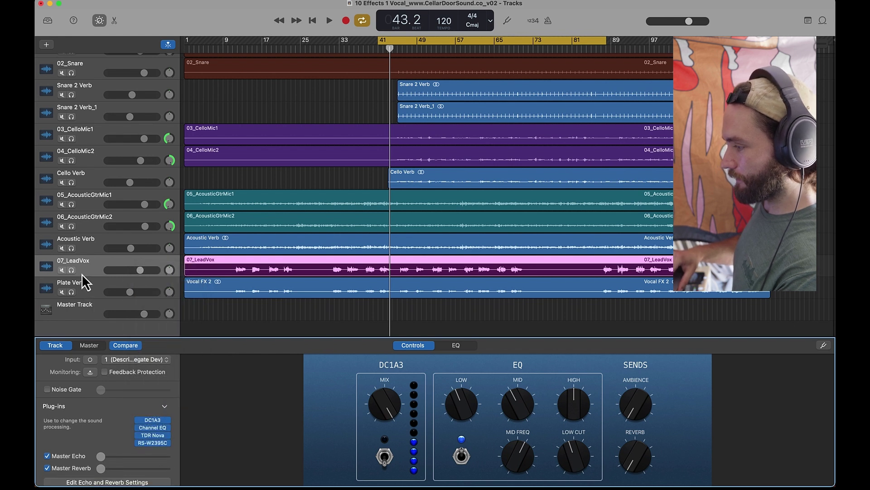
Play the full mix from bar 41, raise the Plate Verb volume to -6.4 dB and briefly toggle its solo
key("space")
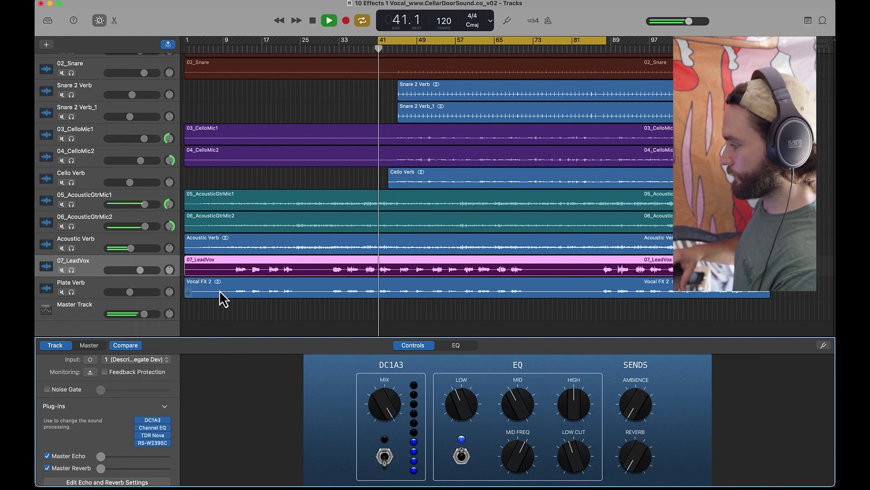
left_click(129, 290)
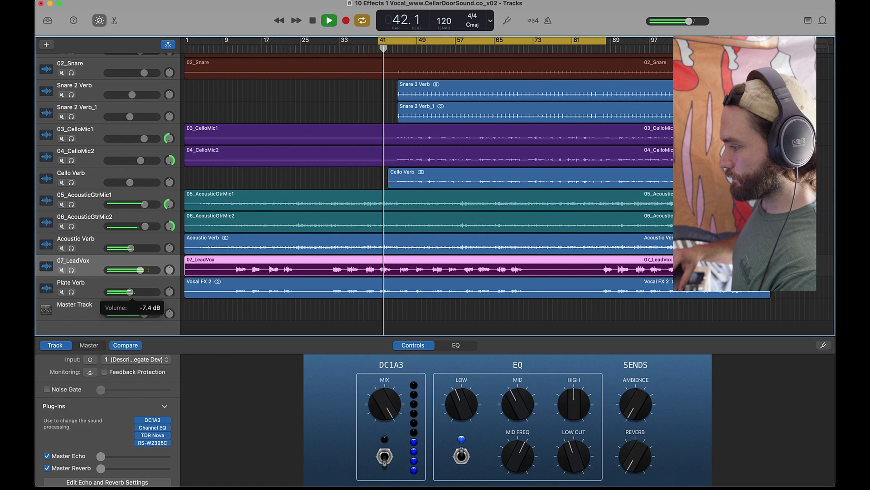
left_click_drag(129, 292, 132, 292)
left_click(99, 289)
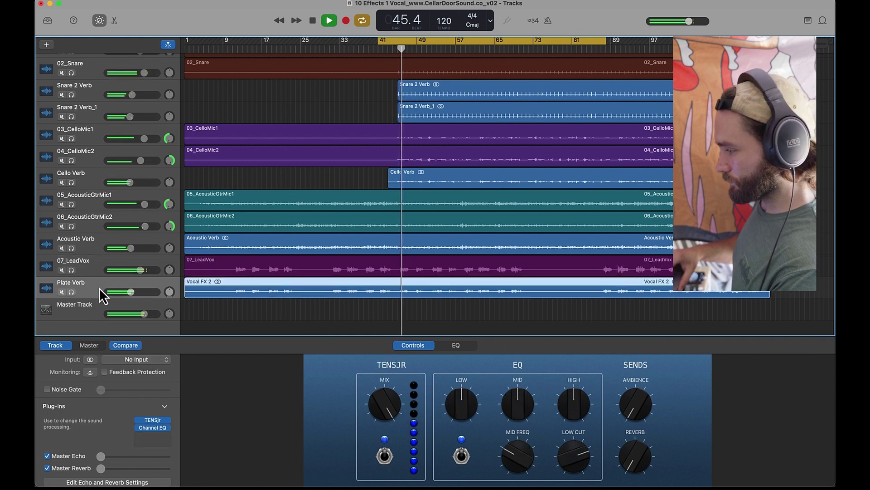
left_click(71, 293)
left_click(71, 292)
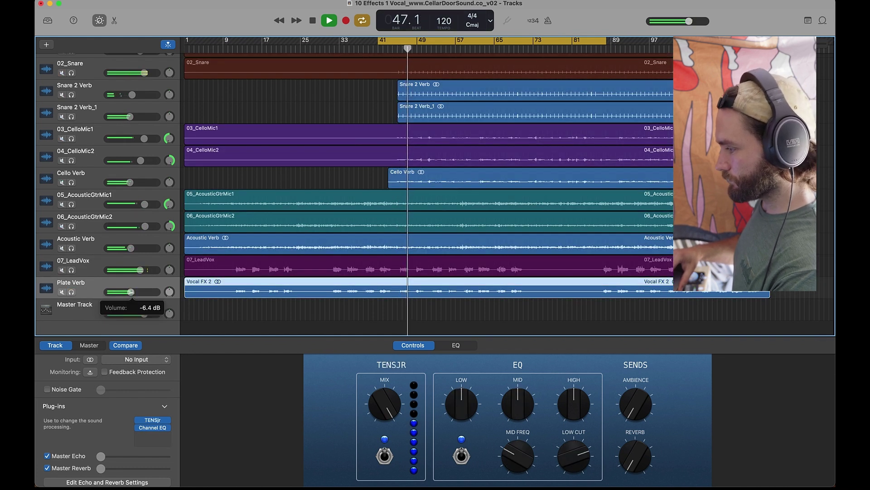
Stop playback and mute the Plate Verb track
key("space")
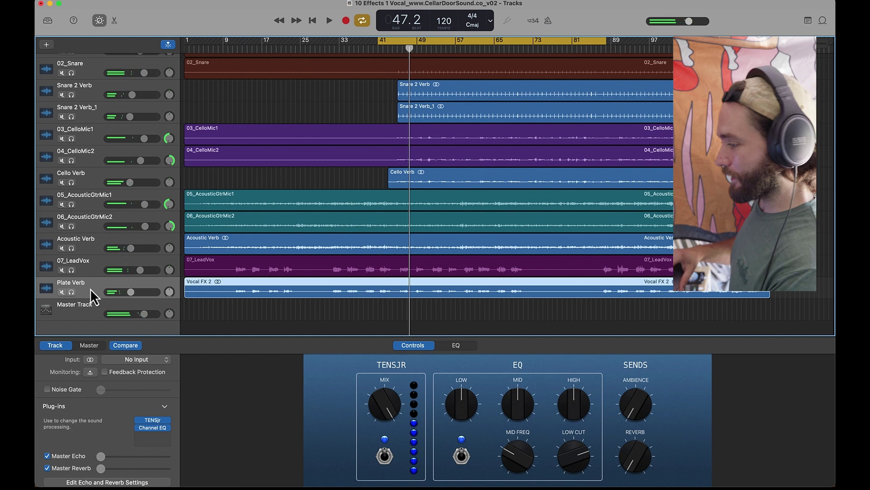
left_click(61, 292)
scroll(178, 268, "down", 2)
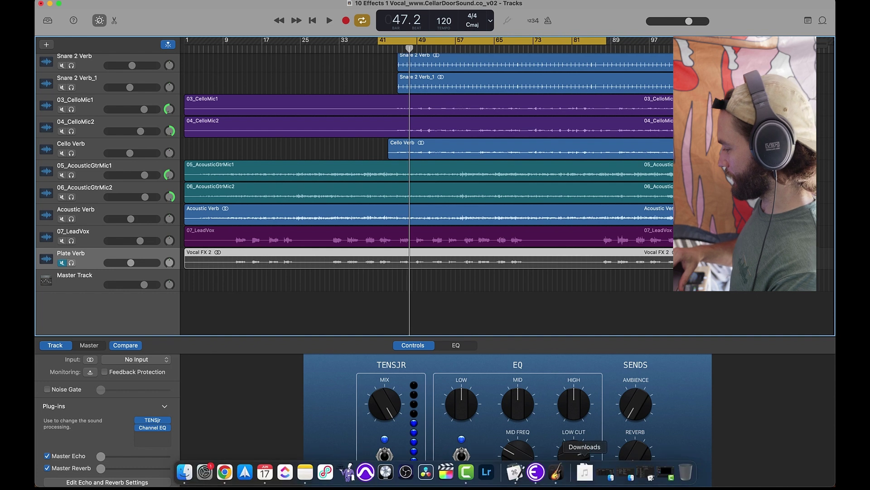
Add Vocal FX 2.wav from the Downloads stack at bar 1 on a new track below Plate Verb and name the track Hall verb
left_click(585, 470)
left_click_drag(577, 445, 186, 310)
left_click(86, 278)
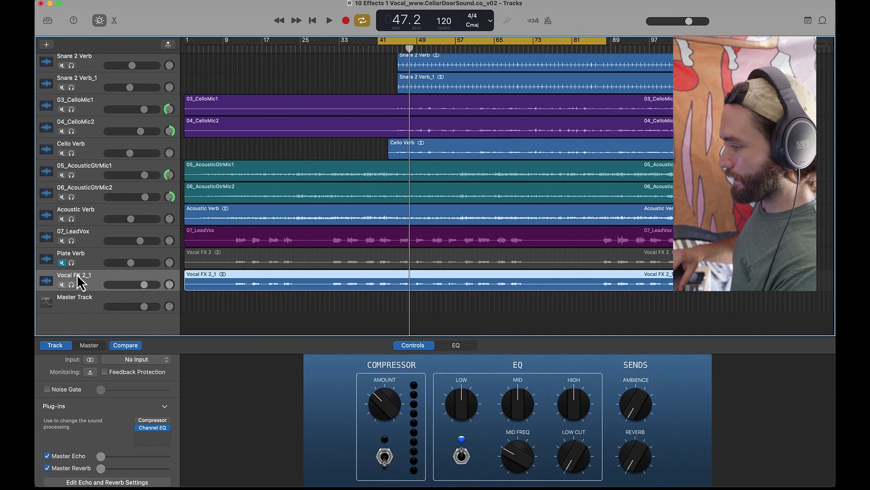
double_click(78, 275)
type("Hall")
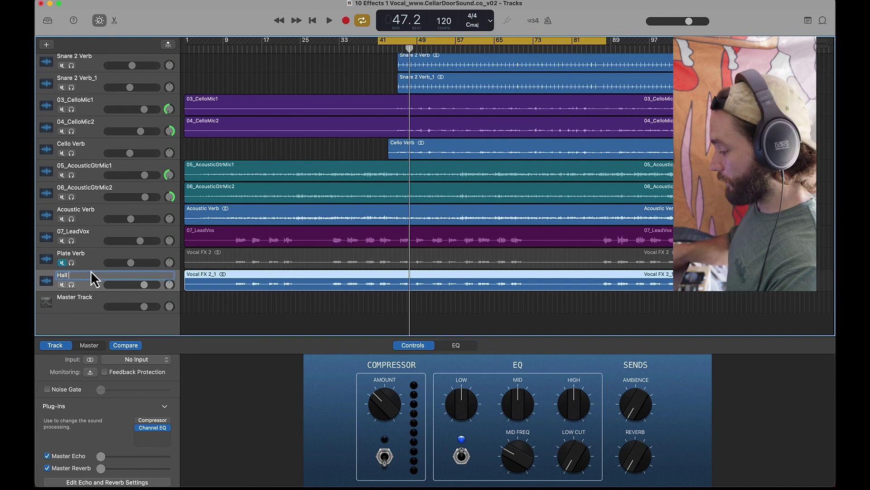
type(" verb")
key("Return")
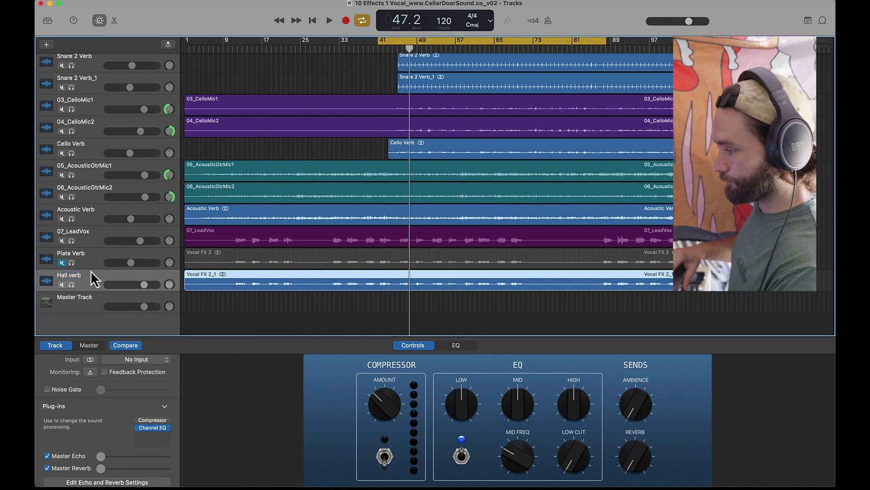
Solo the Hall verb track, replace its Compressor with Space Designer and load the large hall preset 03.3s Warm Vocal Hall
left_click(72, 284)
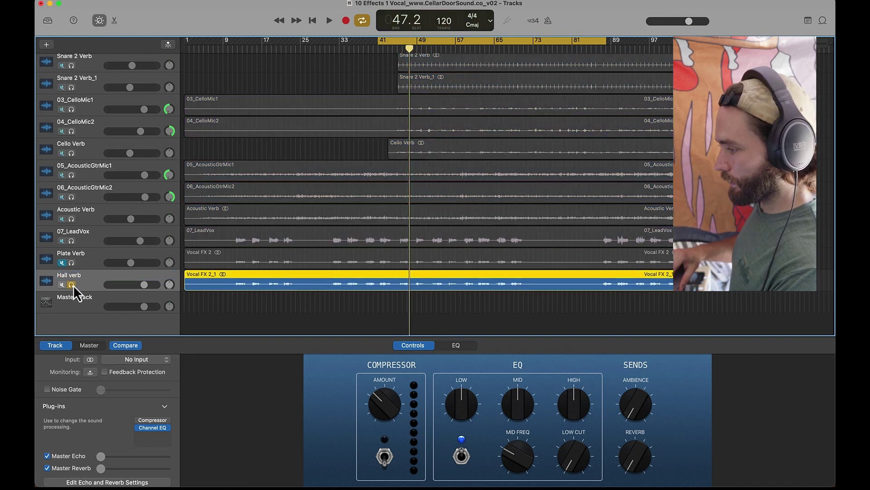
left_click(168, 421)
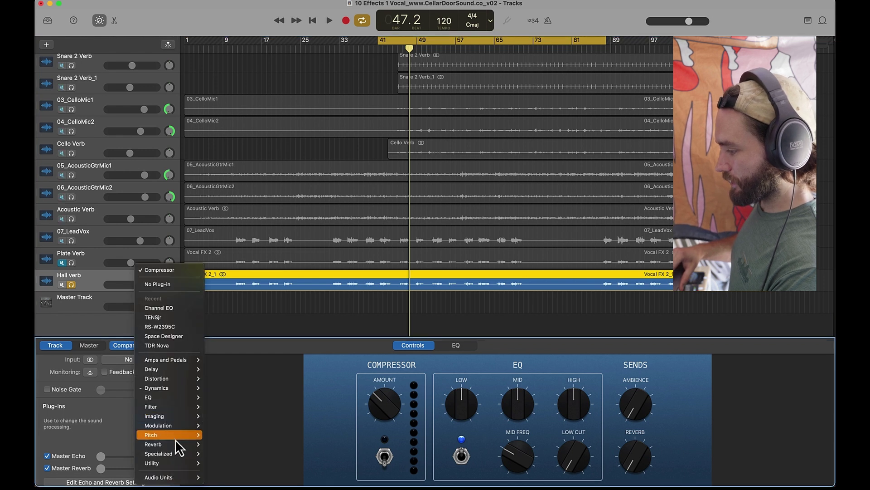
mouse_move(175, 445)
left_click(230, 473)
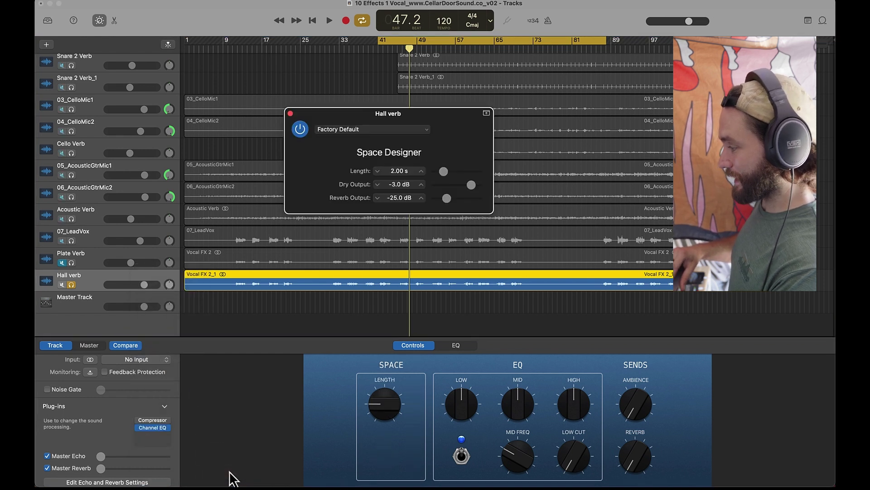
left_click(366, 130)
mouse_move(368, 169)
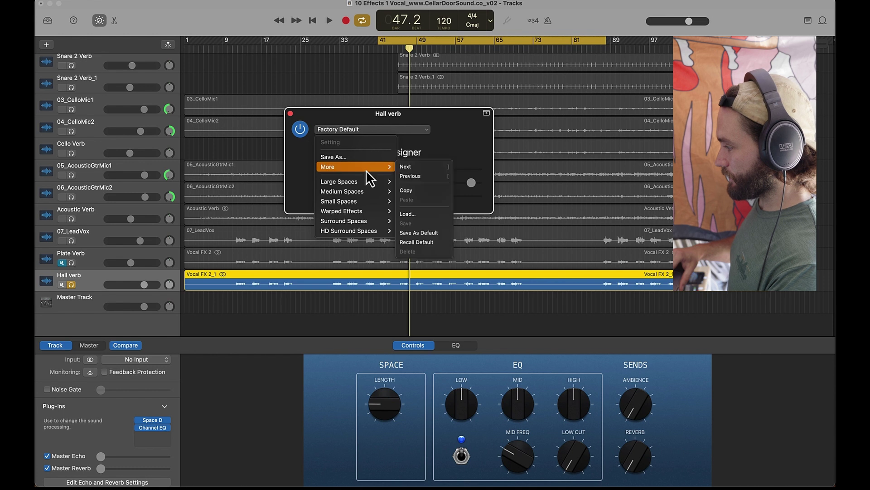
mouse_move(417, 189)
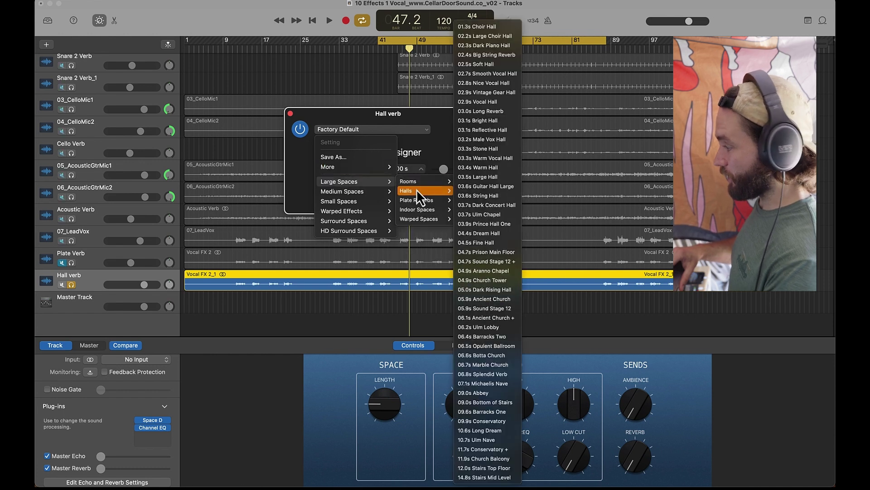
left_click(498, 158)
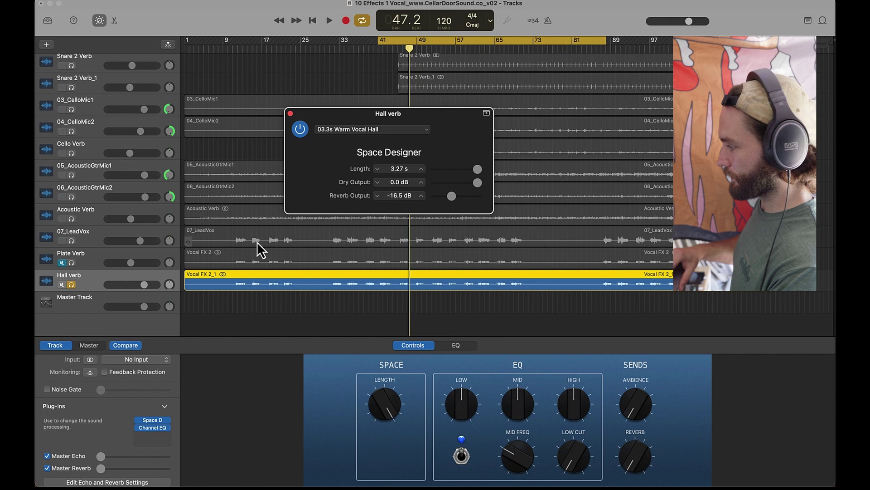
Mute Space Designer's dry output on Hall verb, auditioning the soloed track before and after the change
key("space")
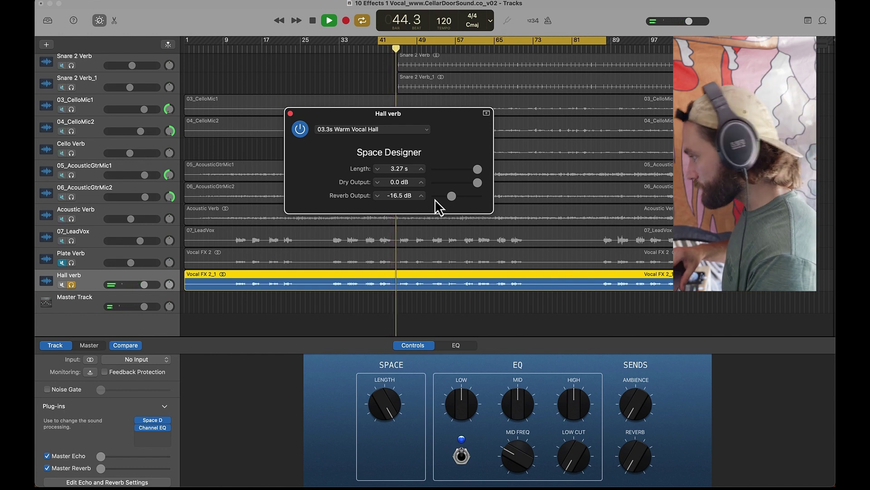
key("space")
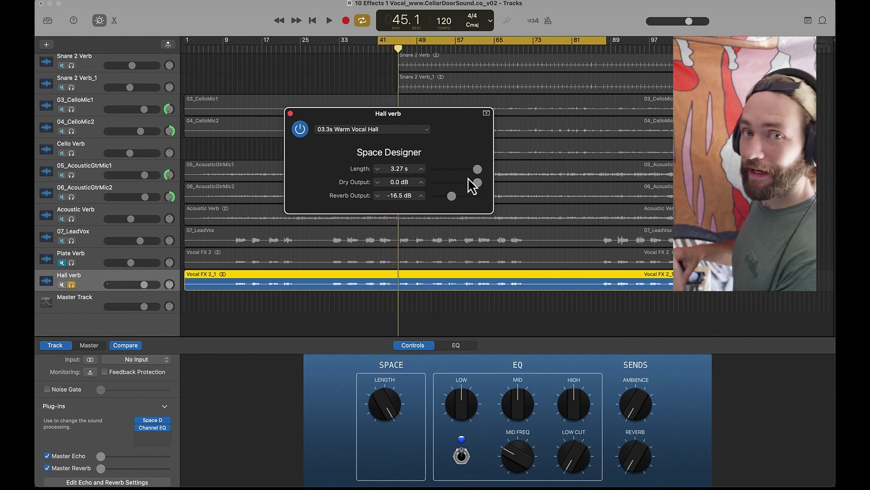
left_click_drag(479, 183, 417, 183)
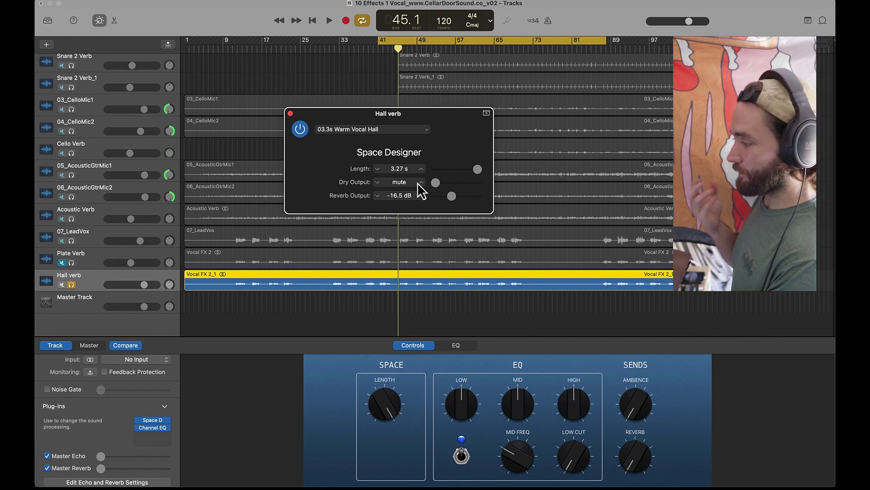
key("space")
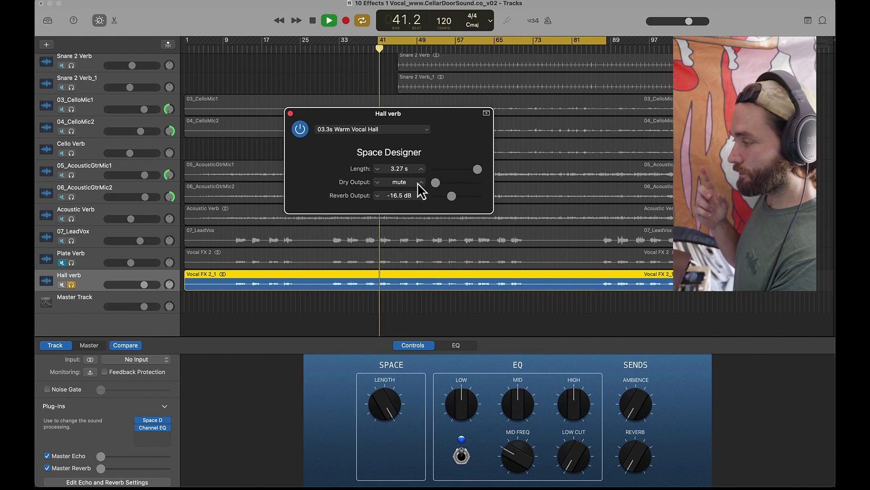
key("space")
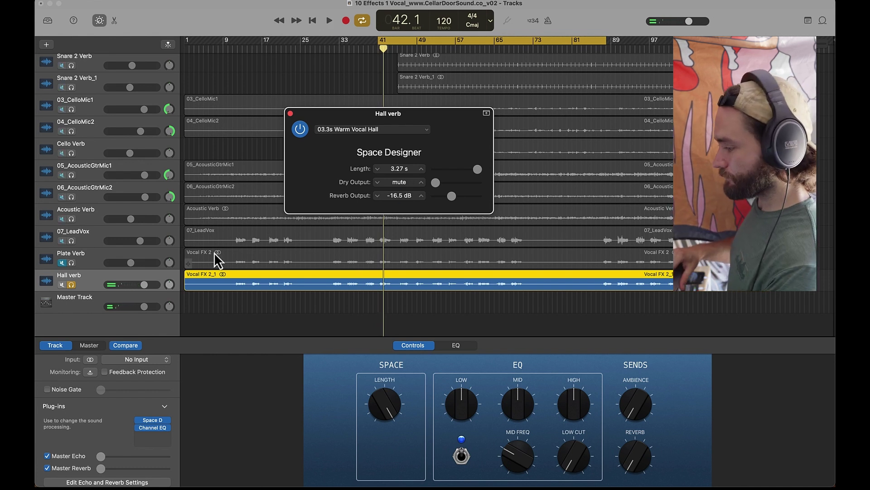
Load the Vocal Reverb EQ preset in Hall verb's Channel EQ, audition the track and close the EQ window
left_click(152, 428)
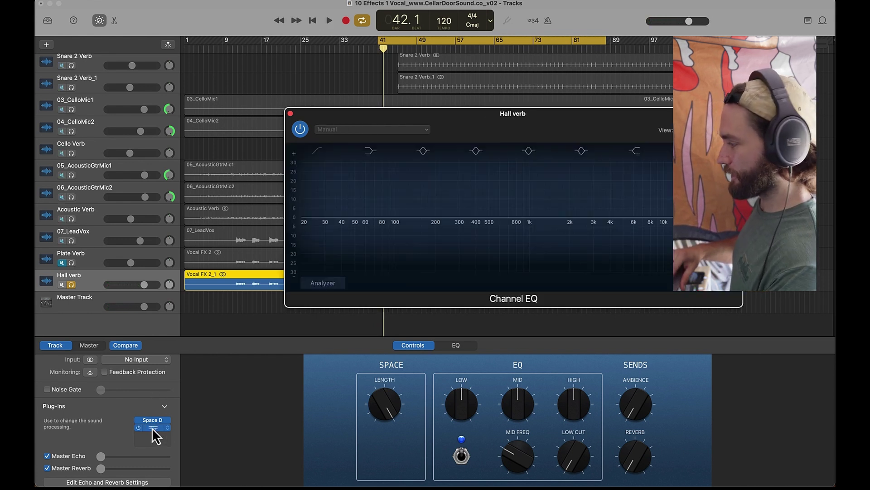
left_click(360, 129)
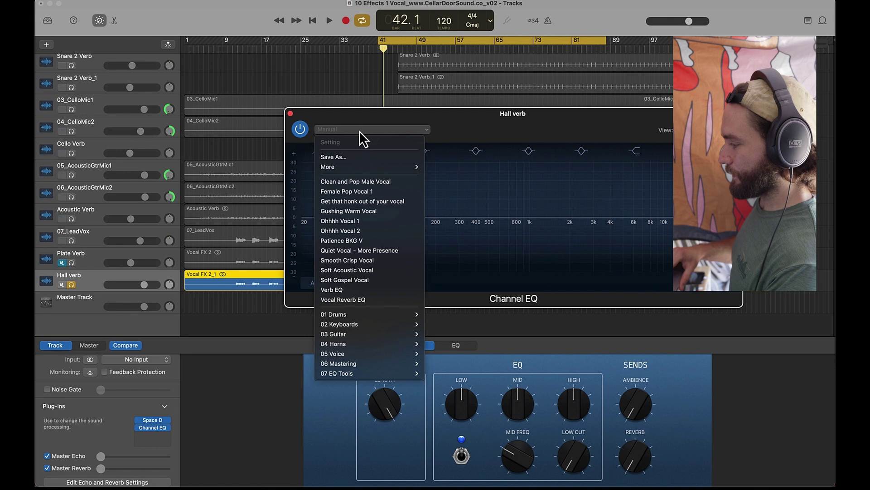
left_click(374, 299)
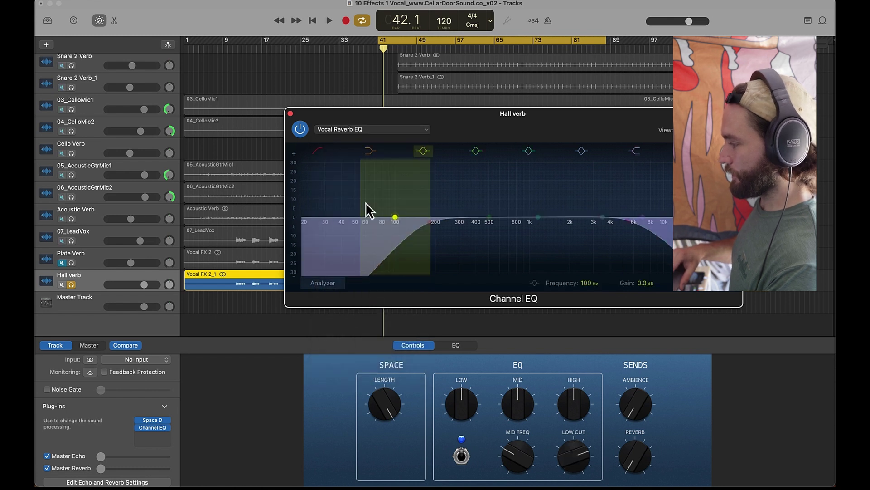
key("space")
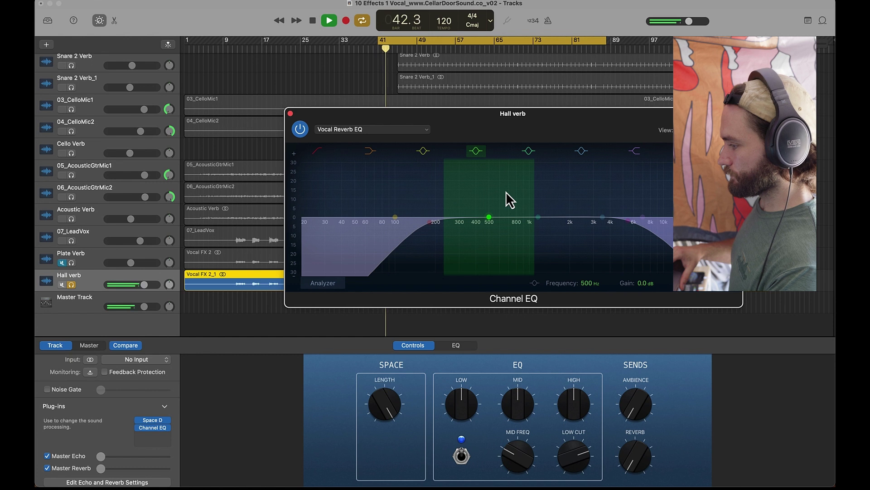
left_click(291, 114)
key("space")
Clear the solo on Hall verb, raise its track volume slightly and play the full mix
left_click(71, 284)
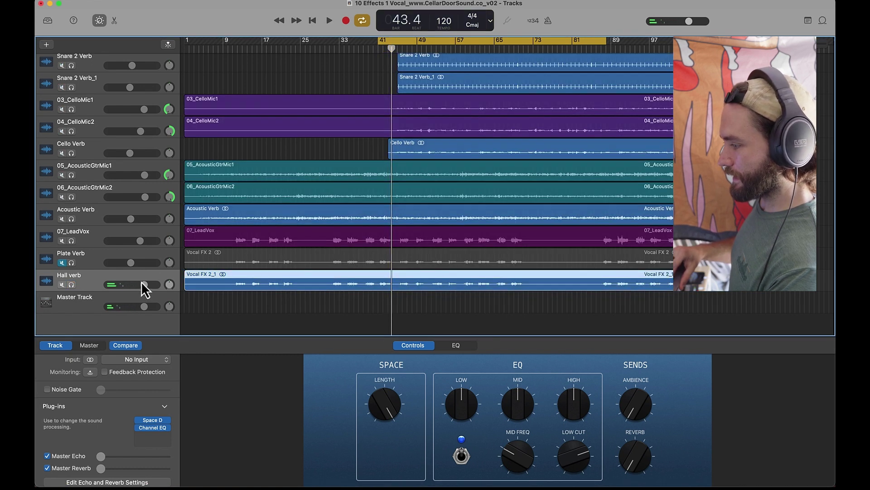
mouse_move(143, 285)
left_mouse_down()
mouse_move(57, 276)
mouse_move(147, 284)
left_mouse_up()
key("space")
mouse_move(151, 424)
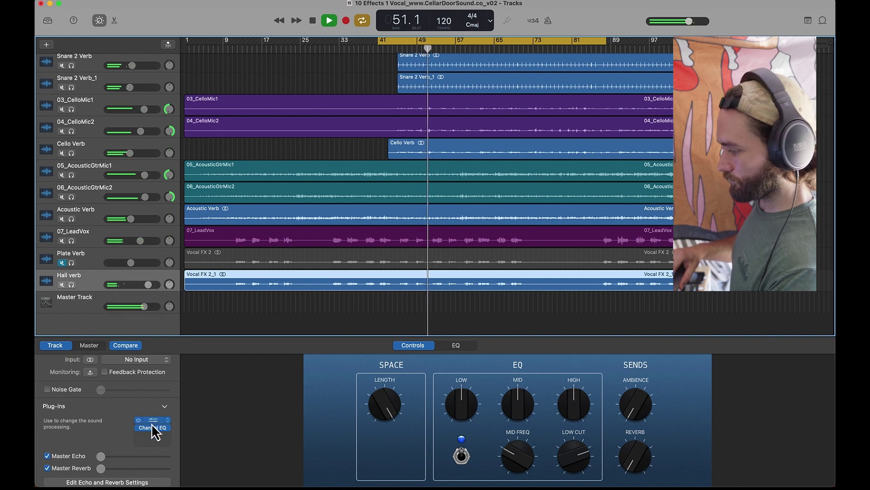
During playback, set Hall verb's Space Designer reverb output to -13.5 dB and lower the track volume slightly
left_click(152, 420)
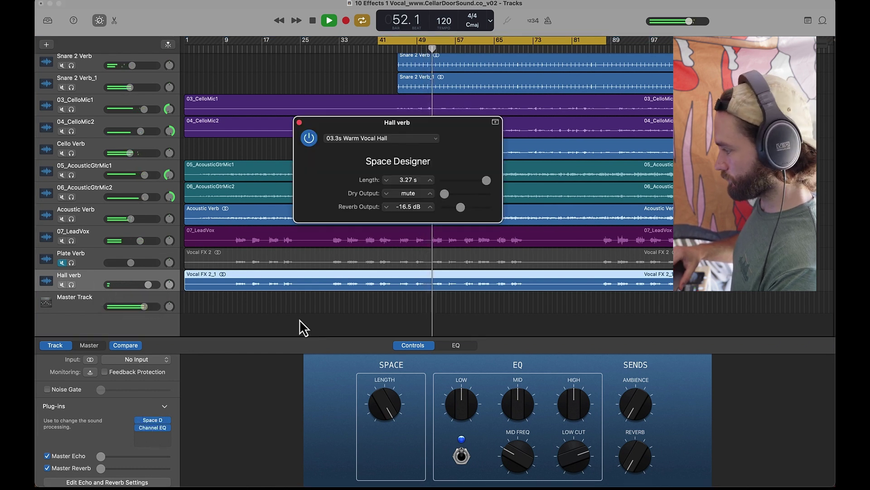
left_click_drag(460, 208, 462, 208)
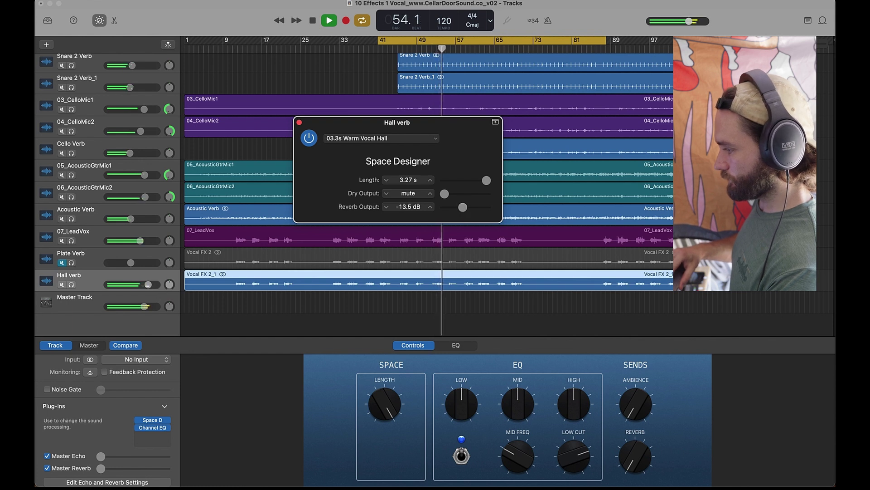
left_click_drag(149, 285, 145, 284)
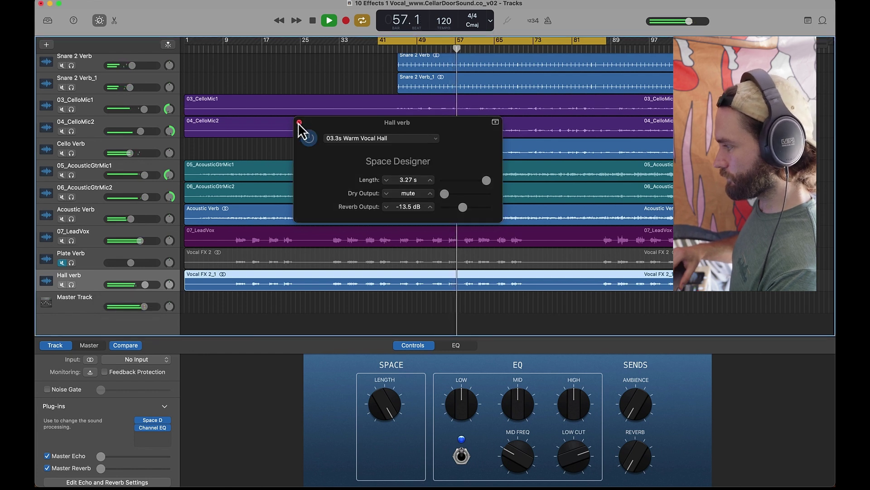
Stop playback, close Space Designer and mute the Hall verb track
key("space")
left_click(299, 123)
left_click(62, 284)
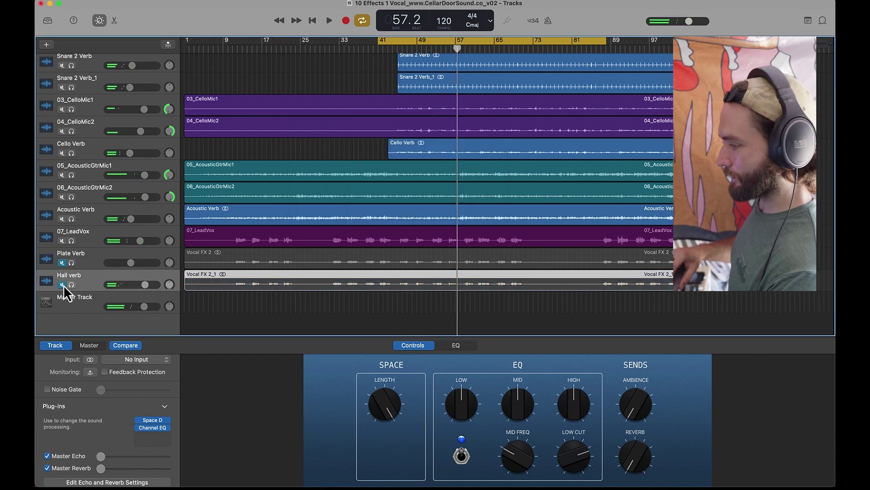
Add Vocal FX 2.wav from the Downloads stack on another new track below Hall verb and name the track Room Verb
left_click(585, 471)
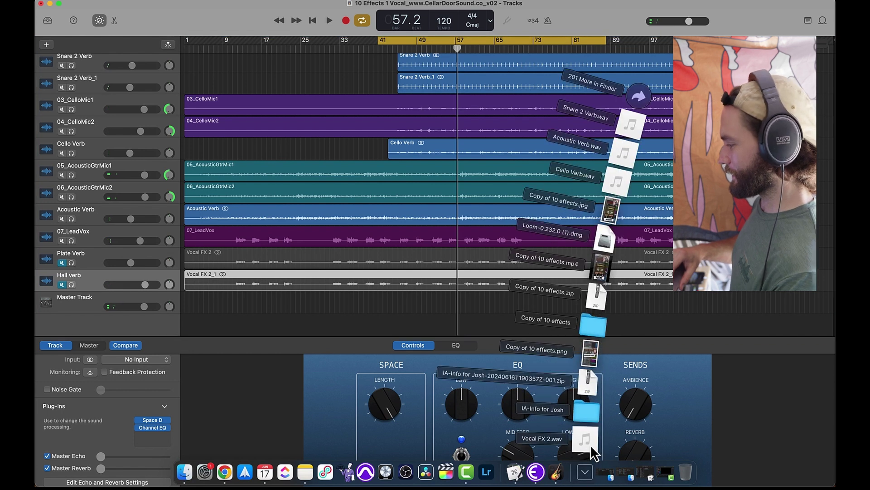
left_click_drag(589, 445, 183, 309)
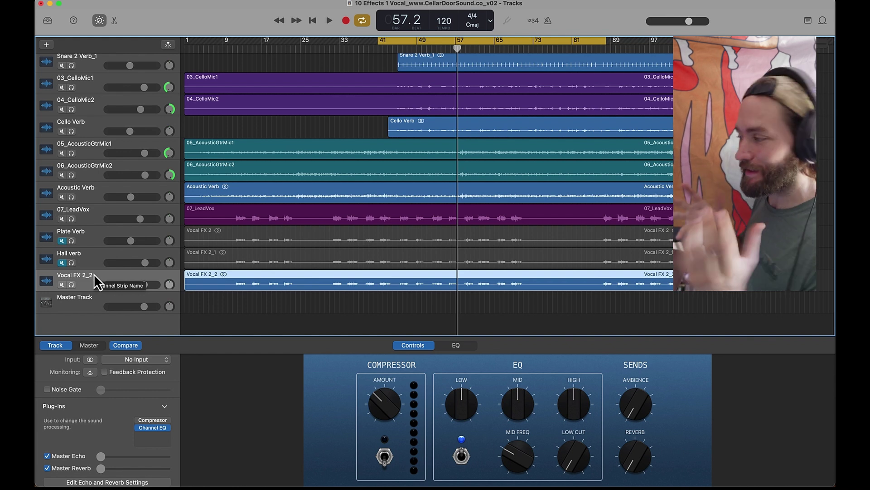
scroll(96, 455, "down", 1)
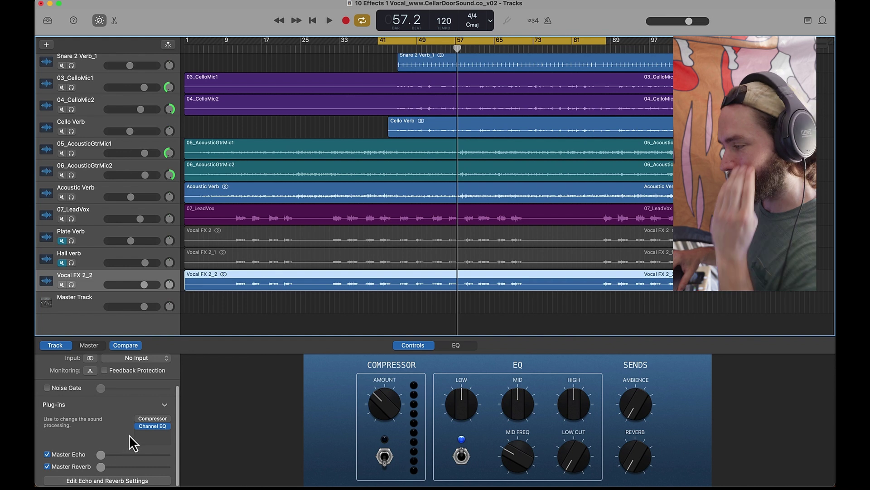
double_click(81, 274)
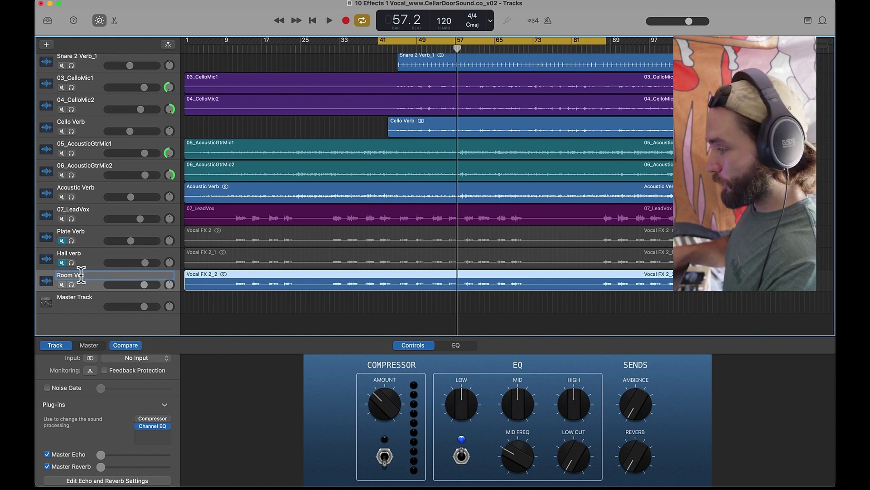
Replace the Compressor on Room Verb with Space Designer and load a room preset from its Large Spaces category
left_click(160, 418)
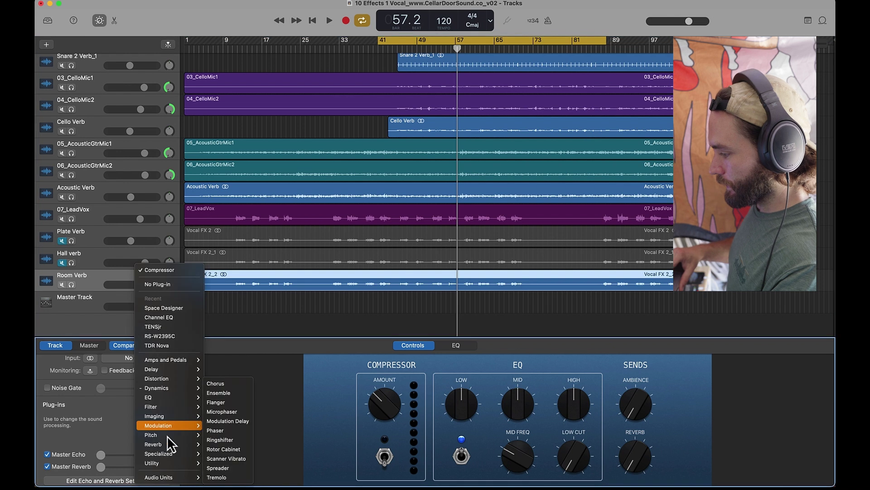
mouse_move(175, 444)
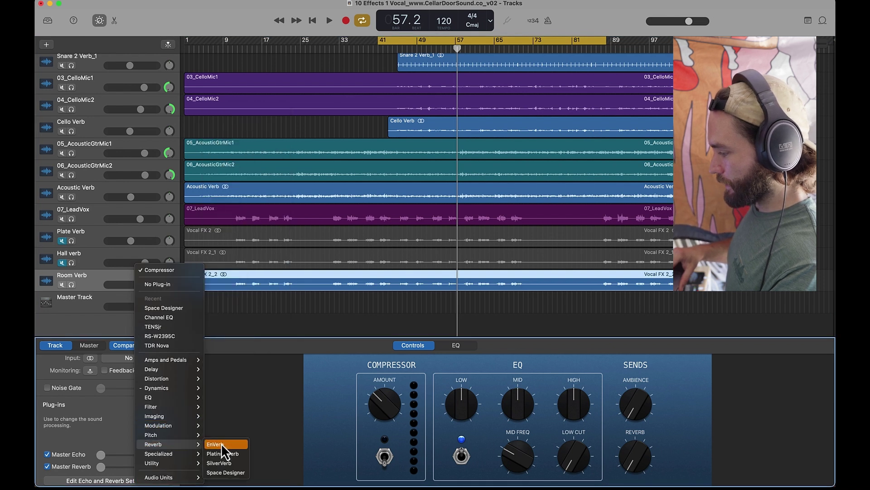
left_click(230, 472)
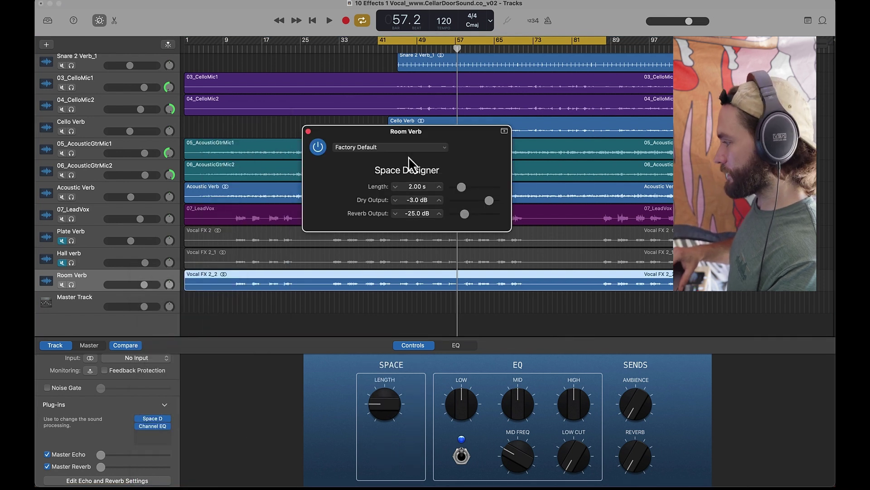
left_click(387, 147)
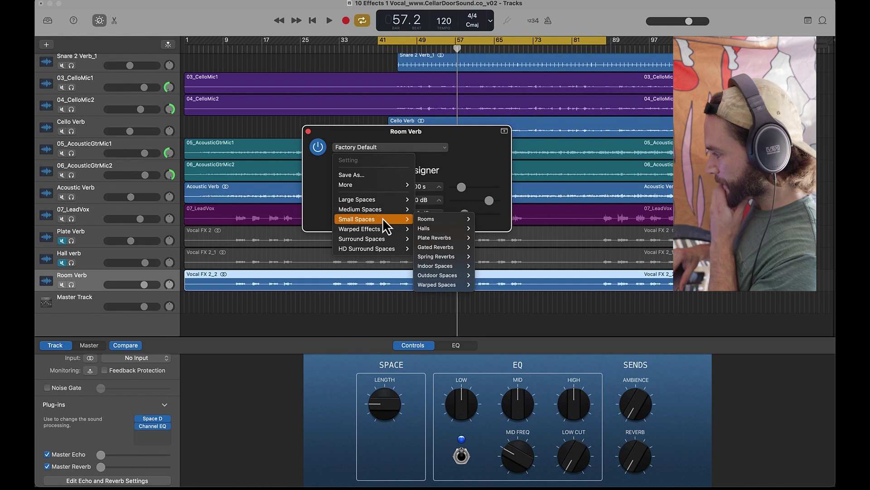
mouse_move(389, 211)
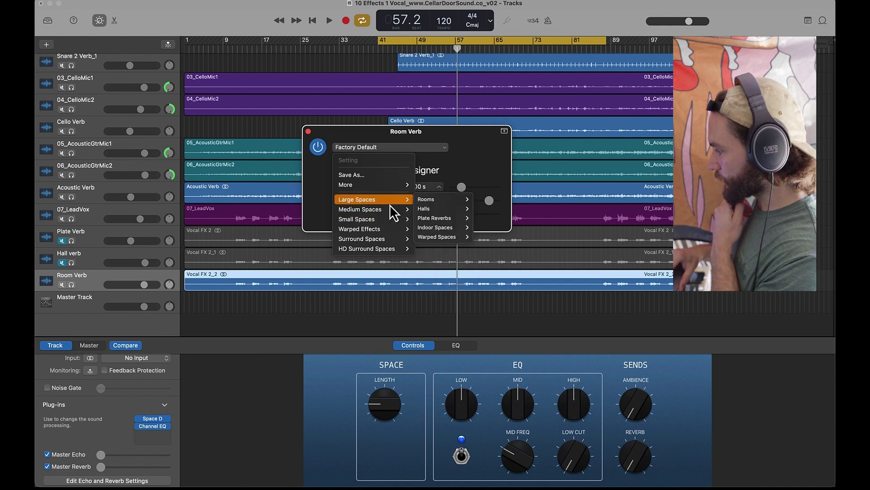
mouse_move(432, 202)
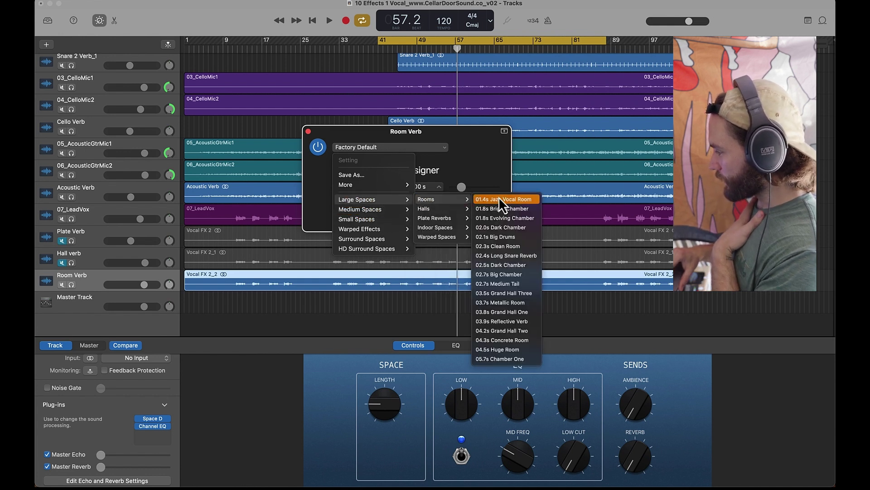
left_click(517, 237)
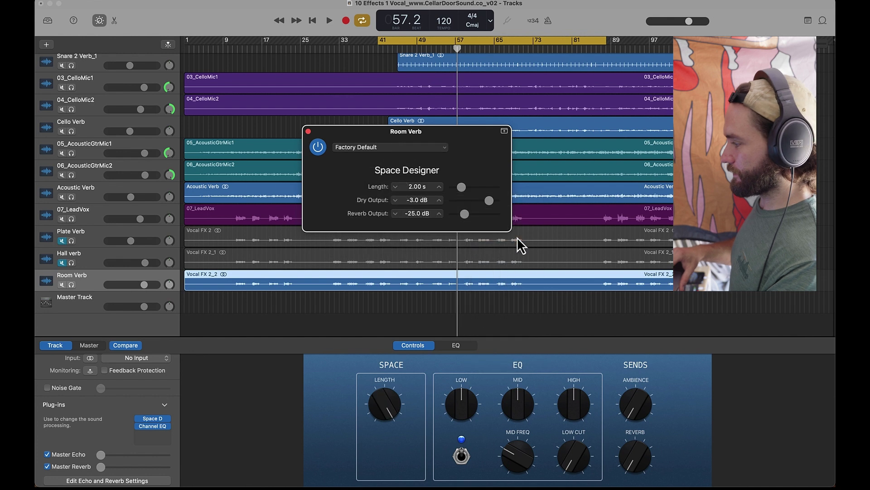
Solo Room Verb during playback, mute Space Designer's dry output and set its reverb output to -7.6 dB
key("space")
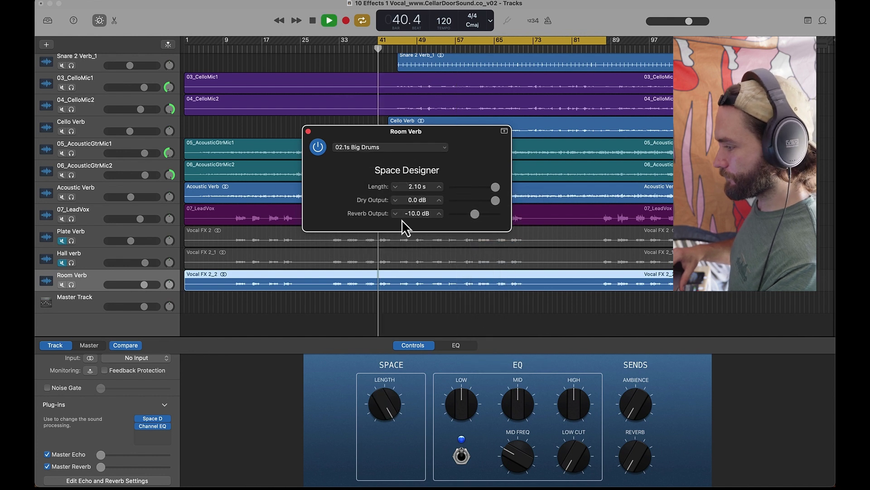
left_click(72, 284)
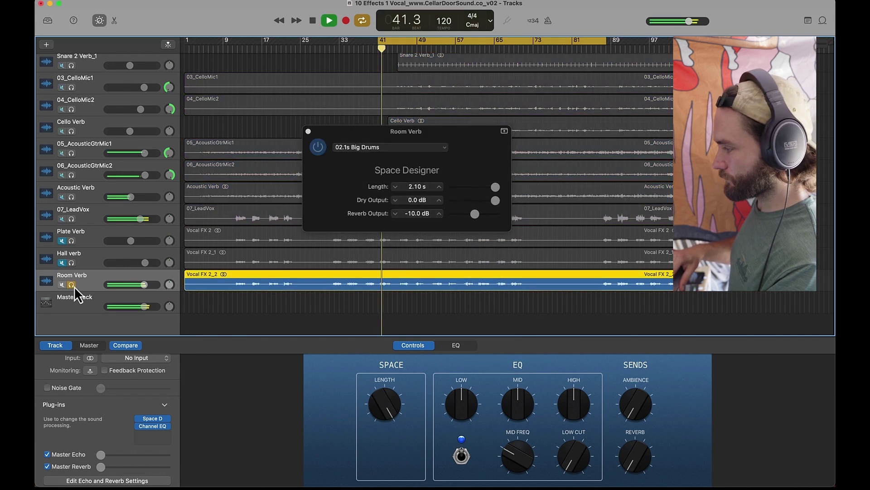
left_click(495, 200)
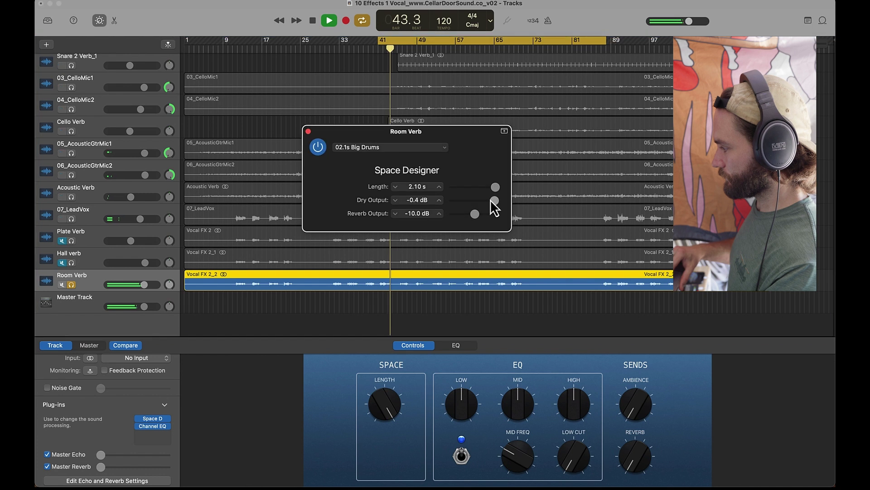
left_click_drag(493, 200, 427, 199)
left_click_drag(476, 213, 482, 215)
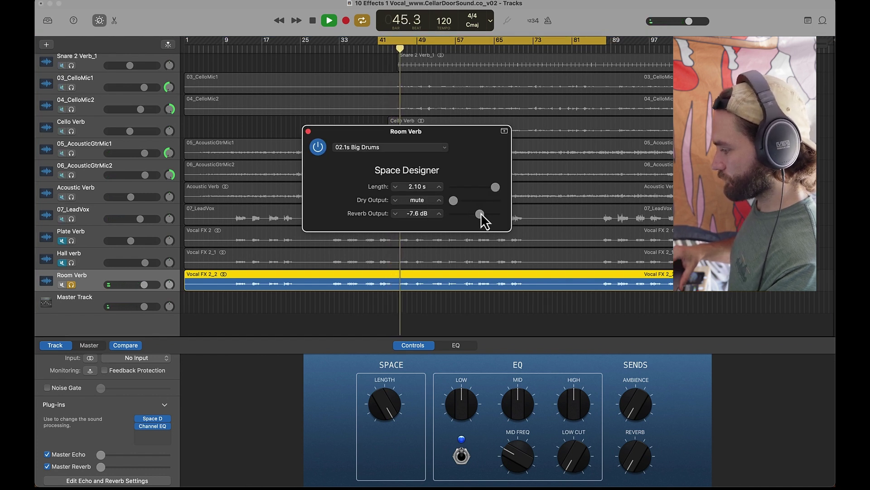
Load the Vocal Reverb EQ preset in Room Verb's Channel EQ and lower its high-cut frequency to 3430 Hz
mouse_move(161, 427)
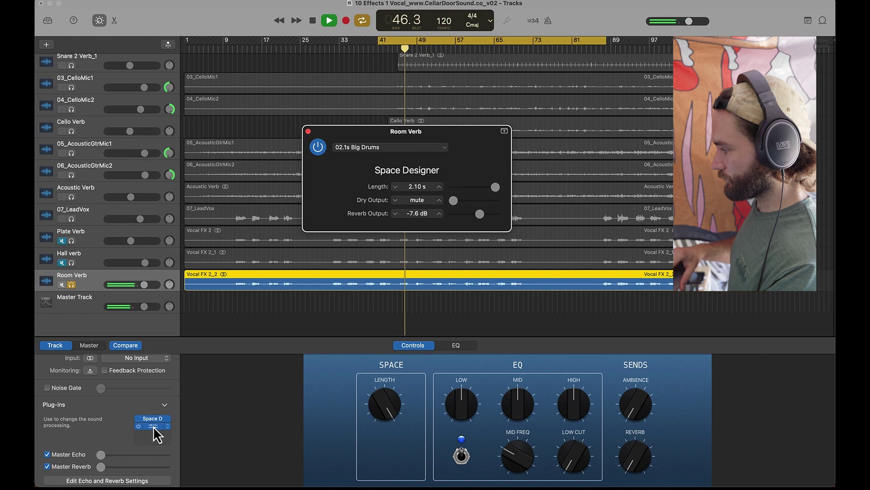
key("space")
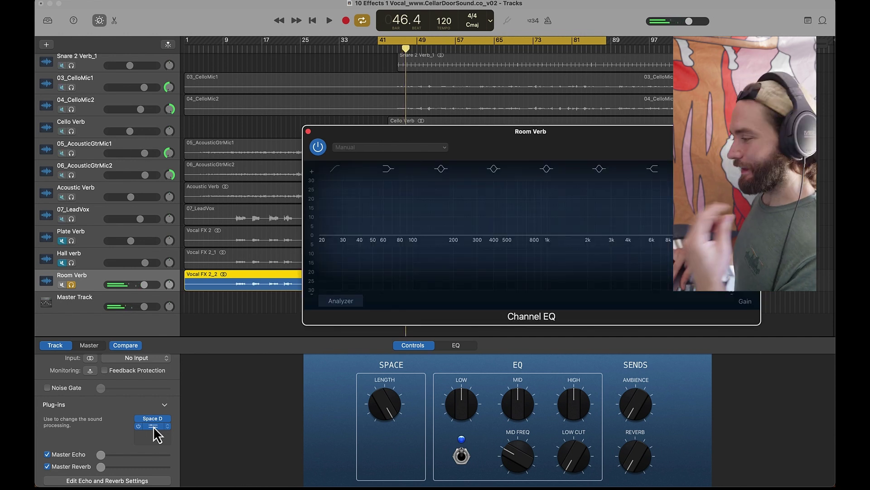
left_click(394, 152)
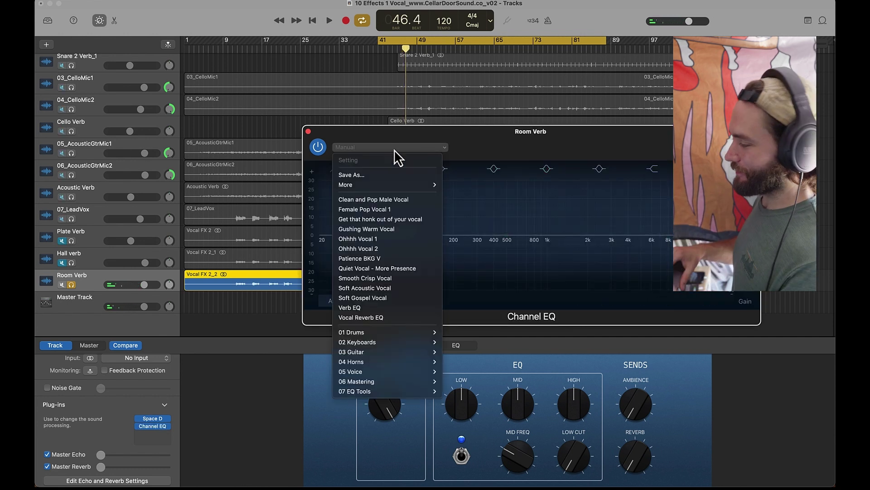
left_click(382, 317)
key("space")
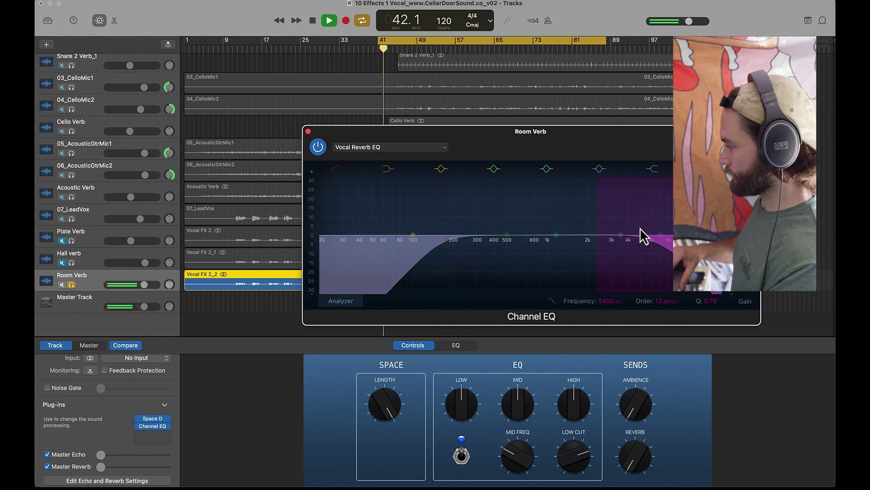
left_click_drag(635, 240, 622, 240)
key("space")
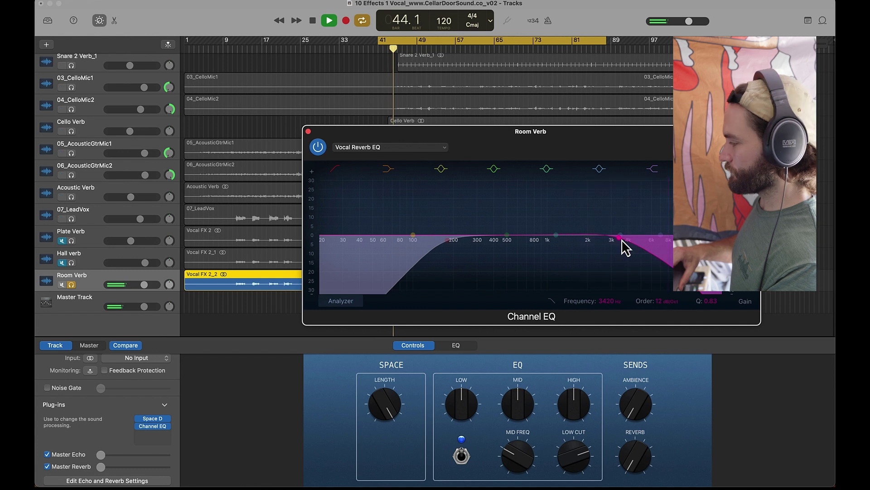
Close the Channel EQ, lower Room Verb's volume slightly and play it unsoloed with the full mix
left_click(309, 132)
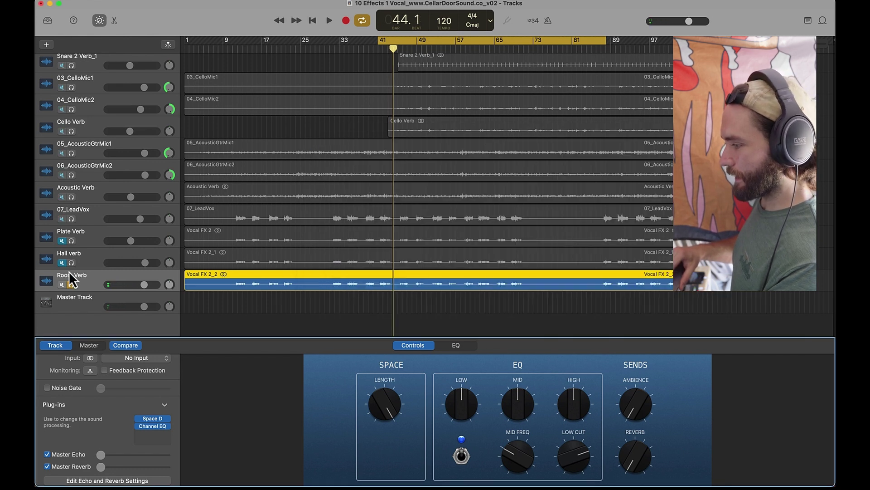
mouse_move(144, 285)
left_mouse_down()
mouse_move(107, 285)
mouse_move(138, 284)
left_mouse_up()
left_click(73, 285)
key("space")
key("space")
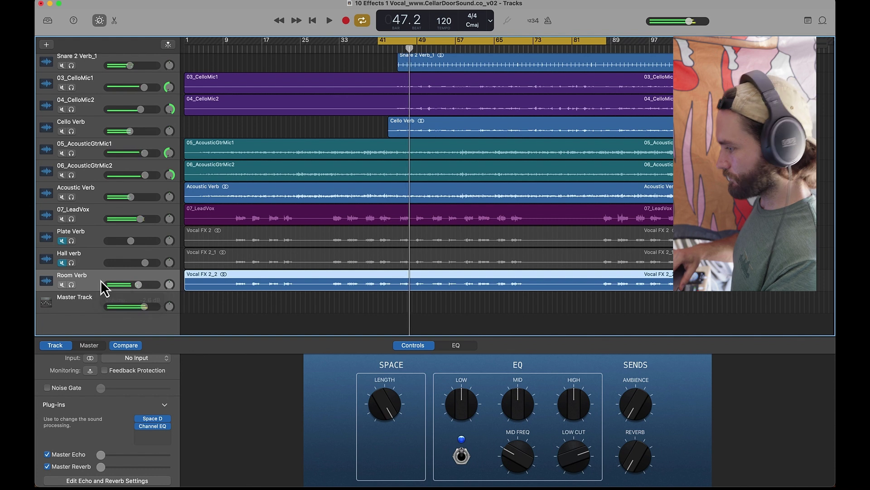
Mute Room Verb and add the Vocal FX 2 file from the Downloads stack on a new track below it
left_click(62, 284)
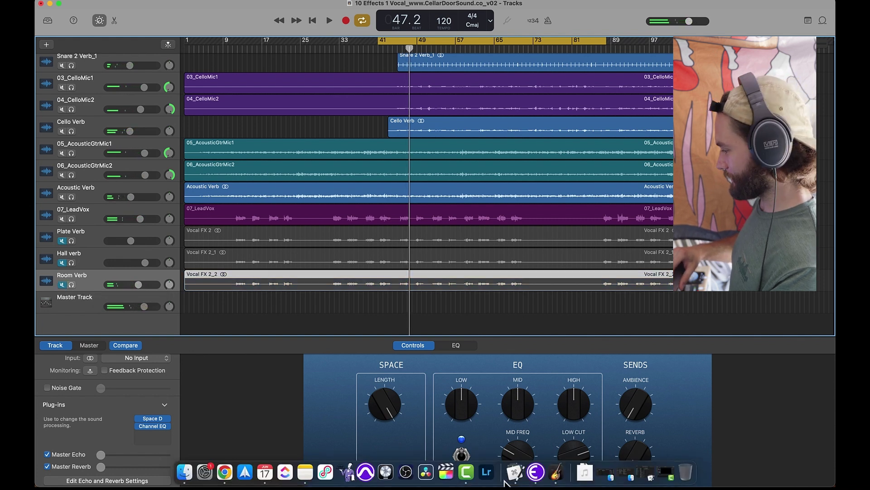
left_click(585, 473)
left_click_drag(583, 442, 185, 316)
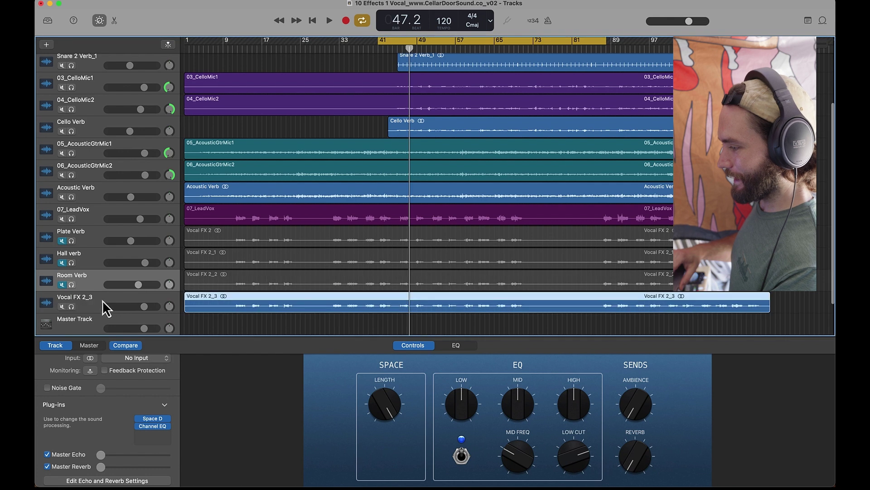
Check the TENSjr preset used on the existing Plate Verb track and close the plug-in
left_click(95, 235)
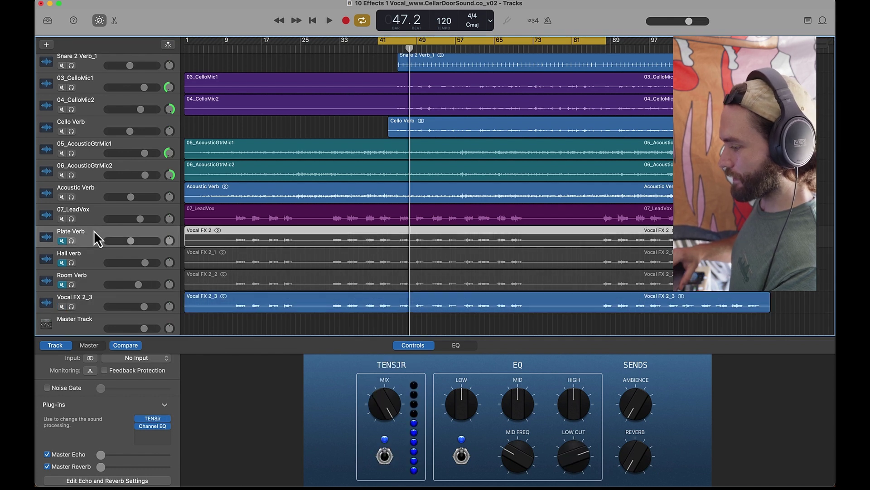
left_click(157, 426)
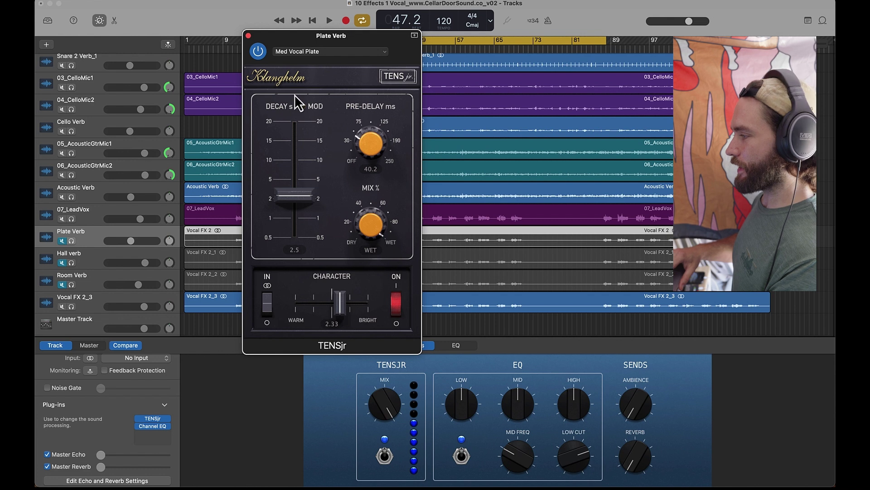
left_click(249, 36)
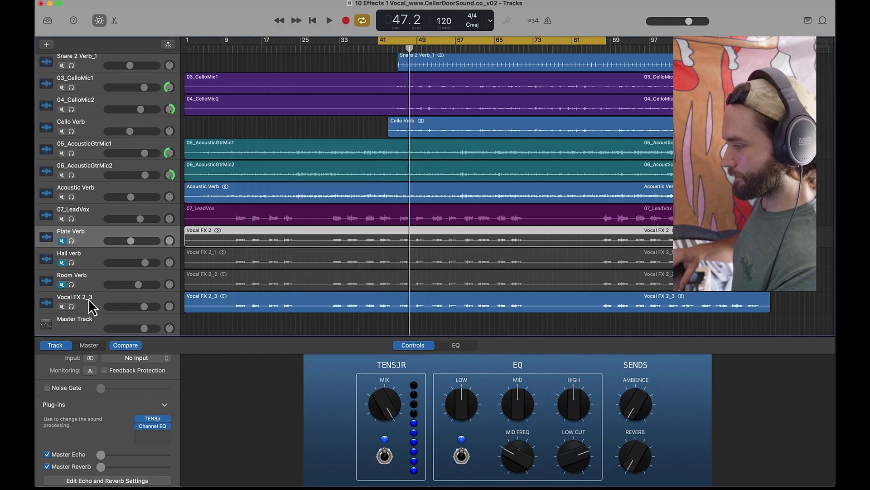
Rename the existing Plate Verb track as Spring Verb and the newly added vocal effects track as Plate Verb
left_click(93, 302)
double_click(89, 298)
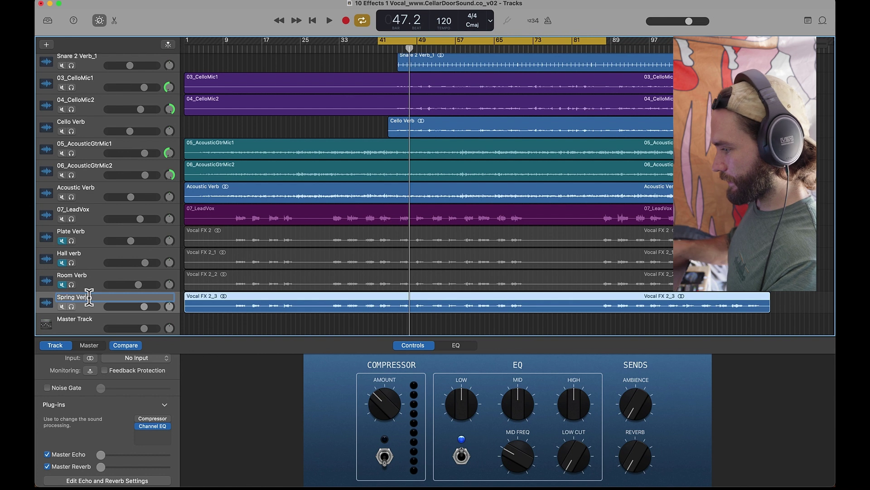
double_click(73, 232)
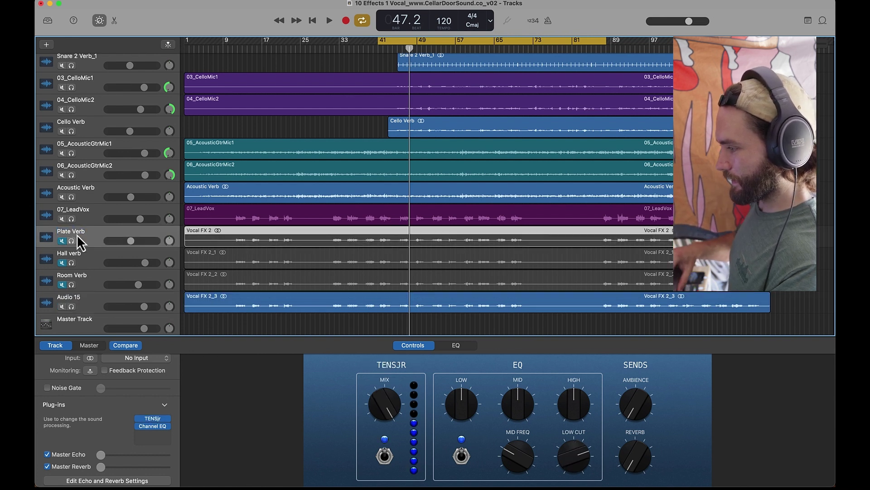
double_click(77, 232)
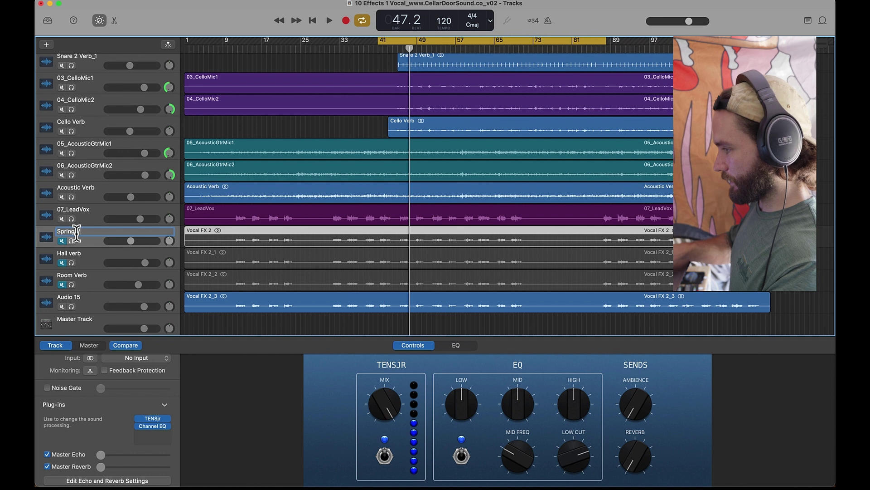
double_click(74, 297)
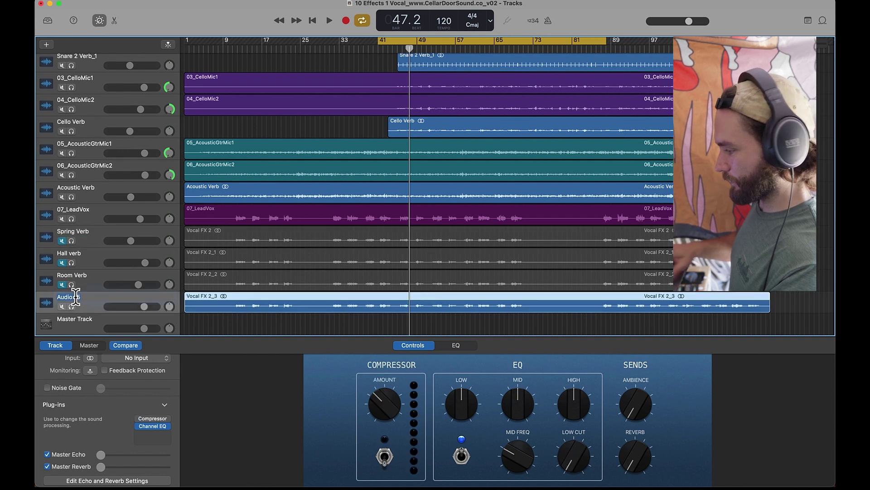
type("Plate Verb")
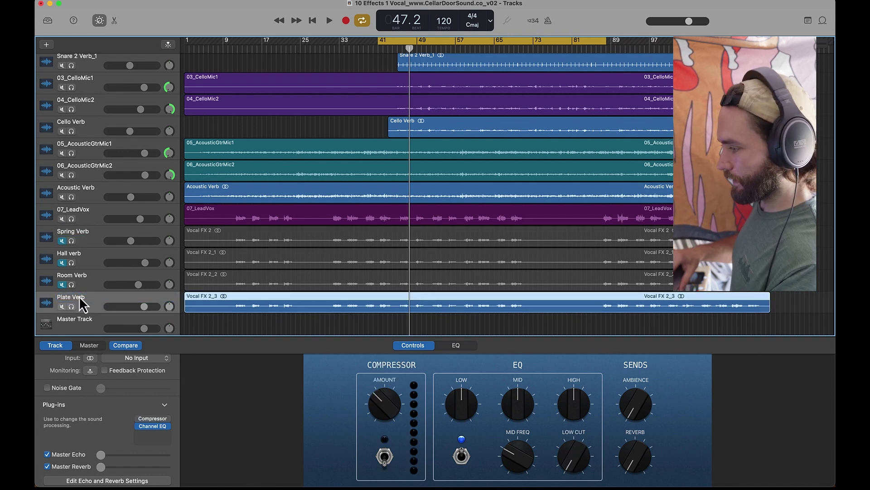
Replace the Compressor on the new Plate Verb track with Space Designer and load the medium-space plate preset 1.3s Soft Plate
left_click(169, 418)
mouse_move(170, 445)
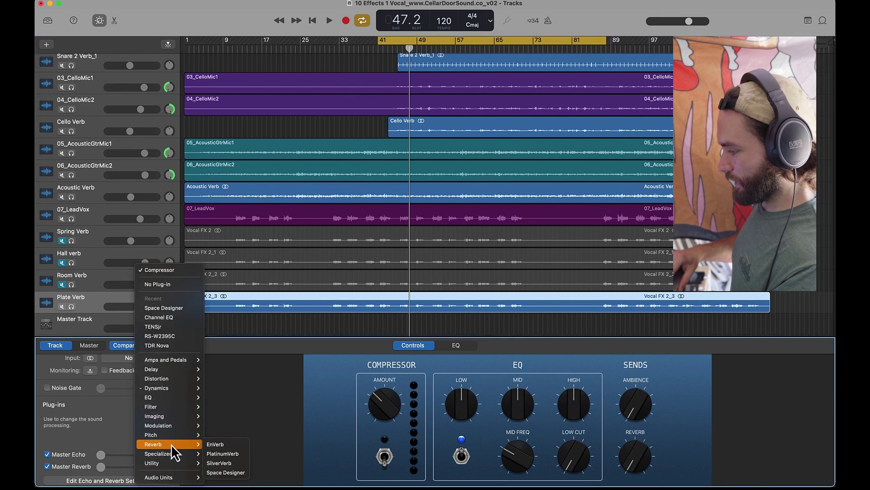
left_click(229, 473)
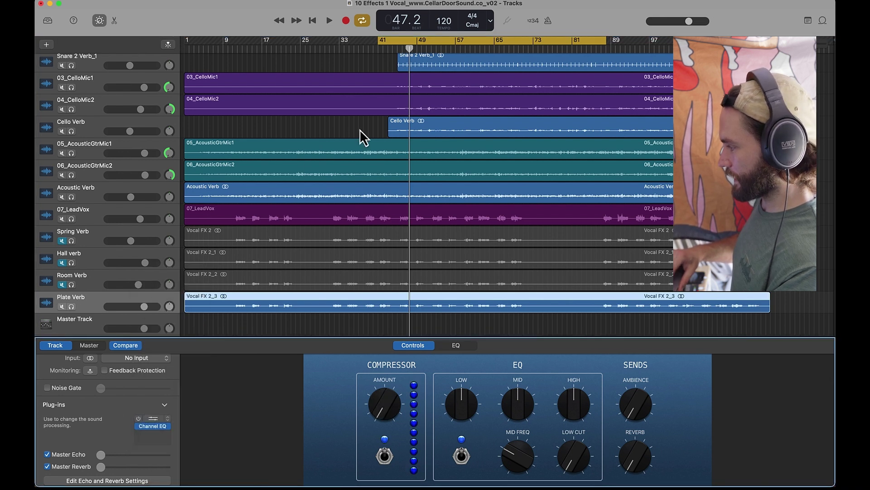
left_click(387, 156)
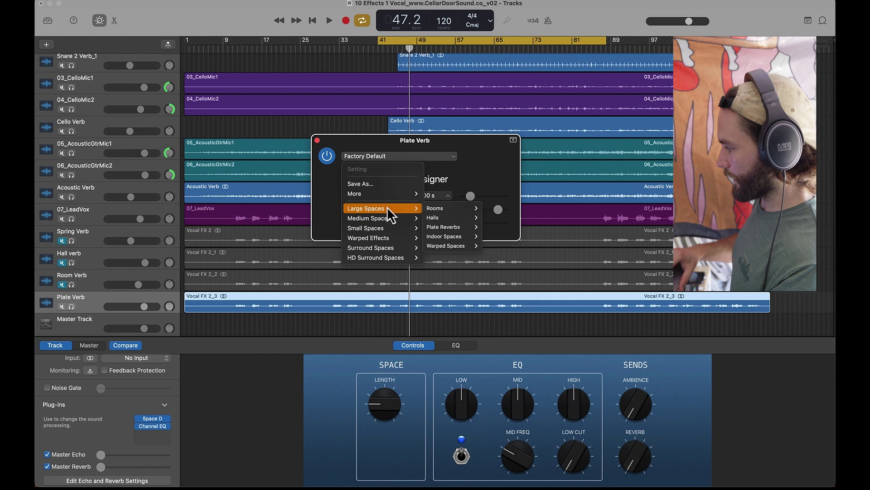
mouse_move(392, 218)
mouse_move(428, 219)
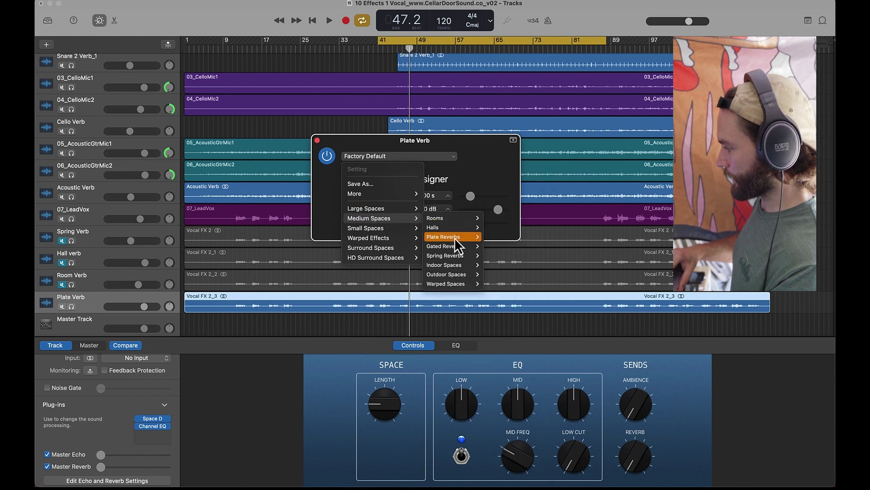
mouse_move(454, 236)
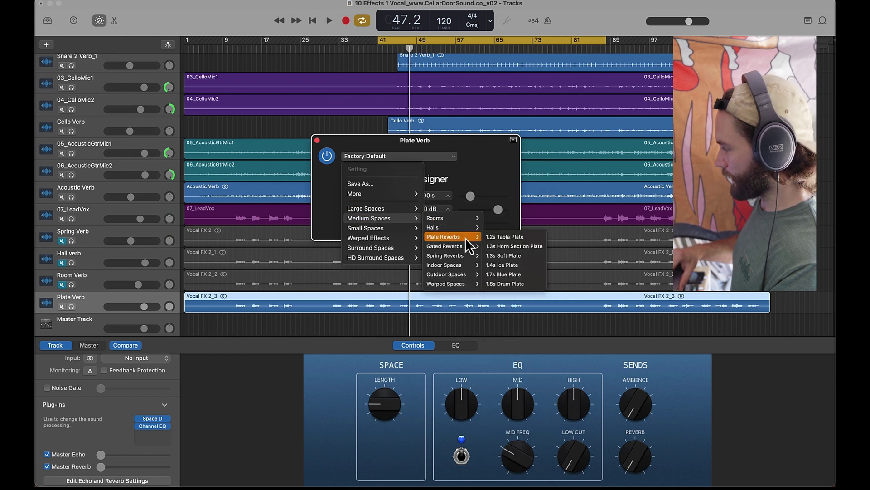
left_click(520, 257)
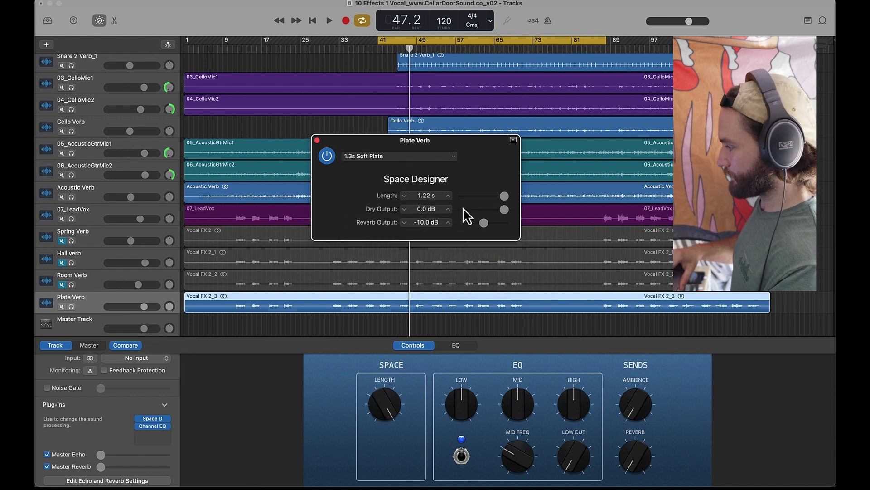
Audition Plate Verb in solo and mute the dry output in its Space Designer
key("space")
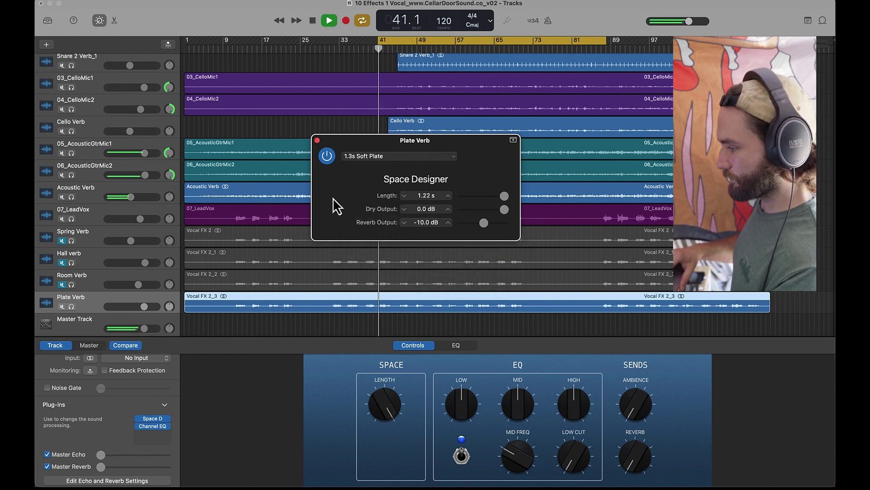
left_click(72, 307)
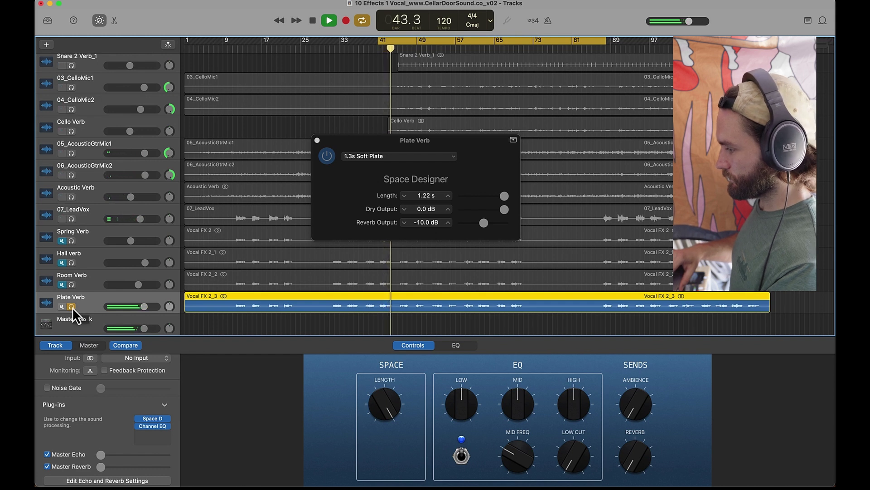
key("space")
left_click_drag(504, 209, 491, 209)
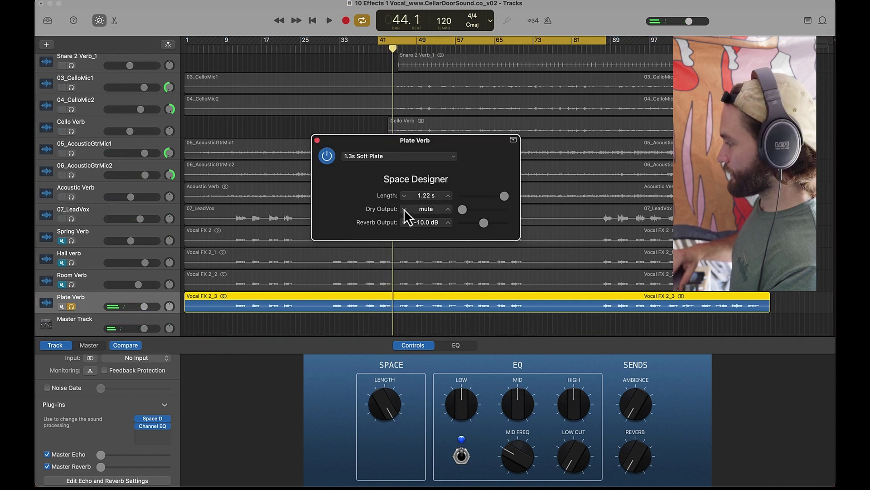
Load the Vocal Reverb EQ preset in Plate Verb's Channel EQ and set its high-cut frequency to 4900 Hz
left_click(152, 426)
left_click(409, 156)
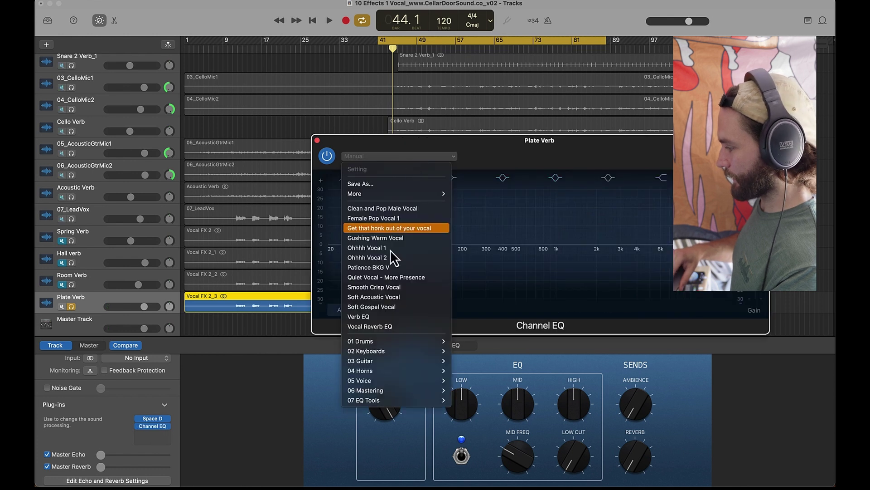
left_click(387, 326)
key("space")
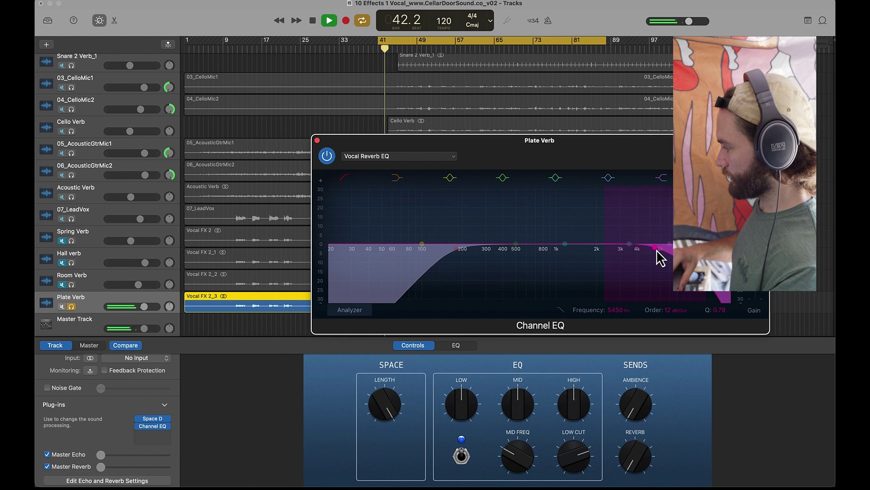
left_click_drag(657, 251, 651, 250)
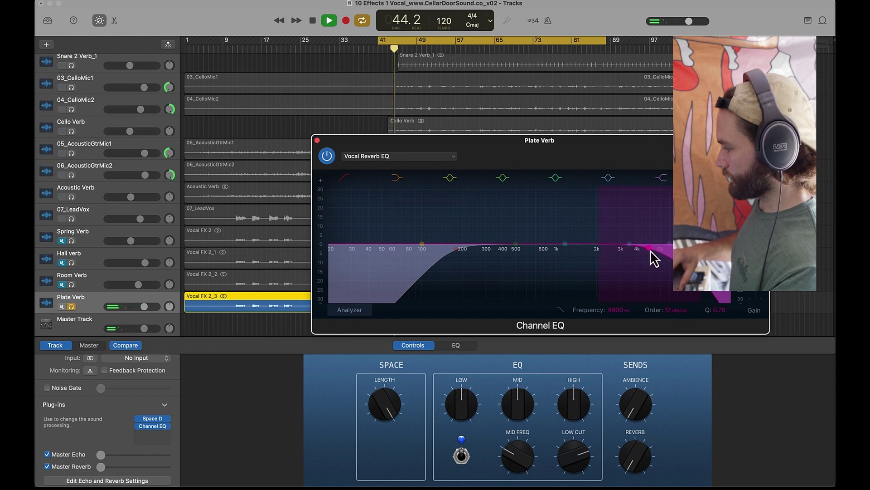
Unsolo Plate Verb and raise its track volume slightly to blend it with the full mix
left_click(72, 306)
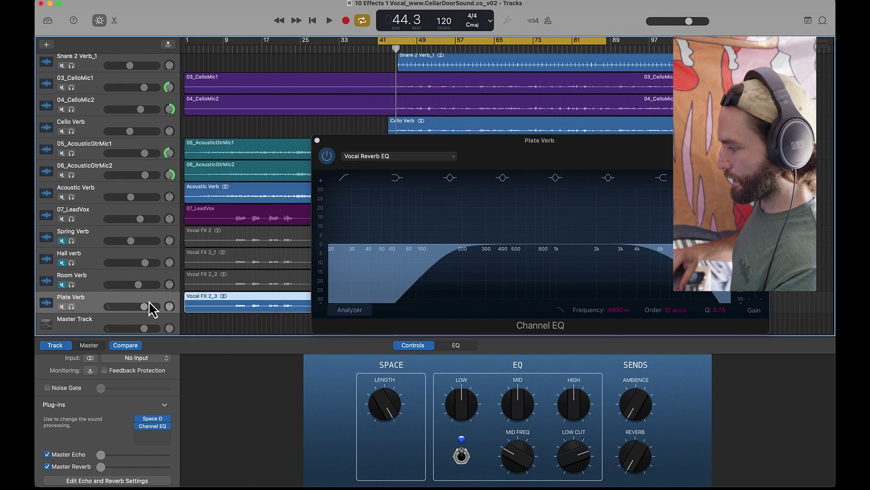
left_click_drag(144, 306, 146, 306)
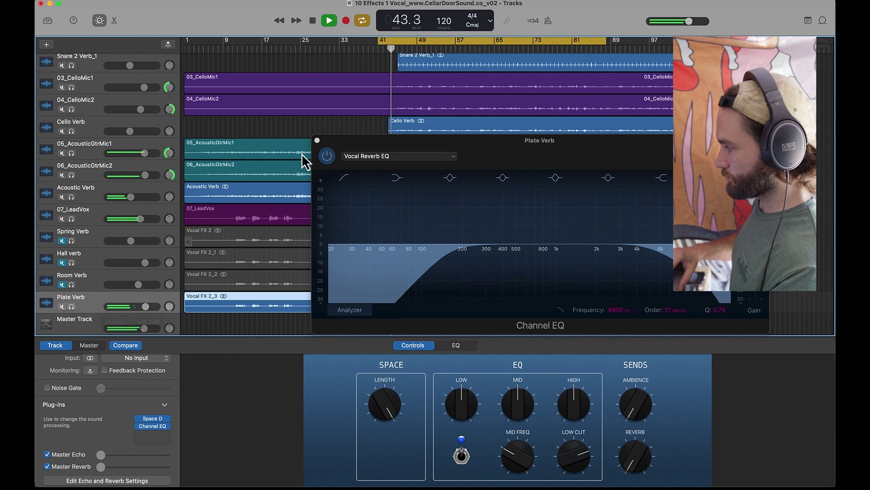
Lower Plate Verb's track volume slightly against the full mix, then stop playback and mute the track
left_click(318, 140)
scroll(219, 272, "down", 2)
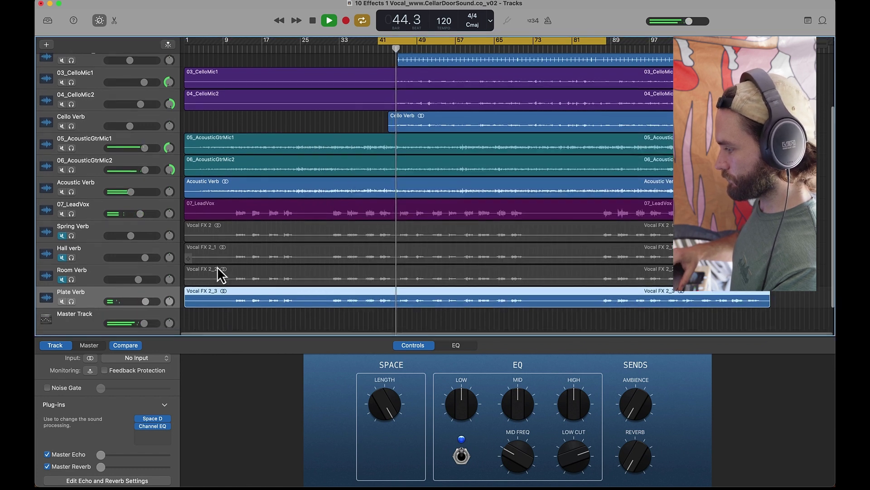
left_click(145, 284)
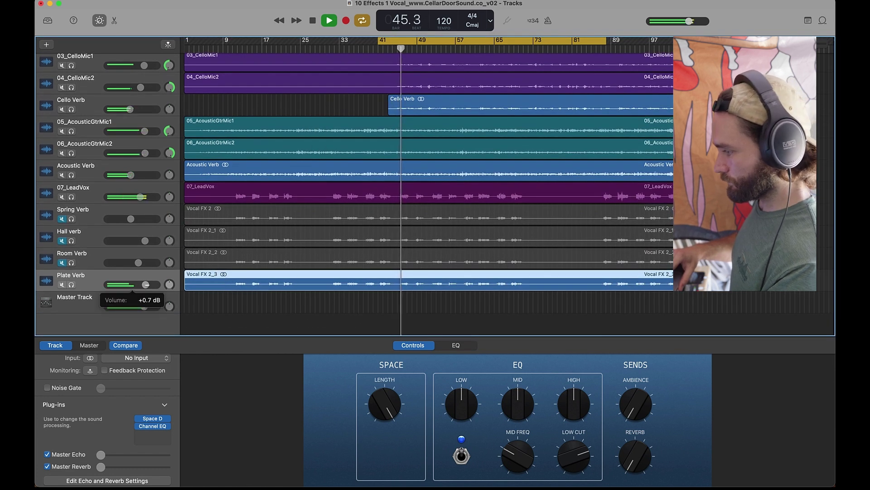
left_click_drag(145, 284, 144, 284)
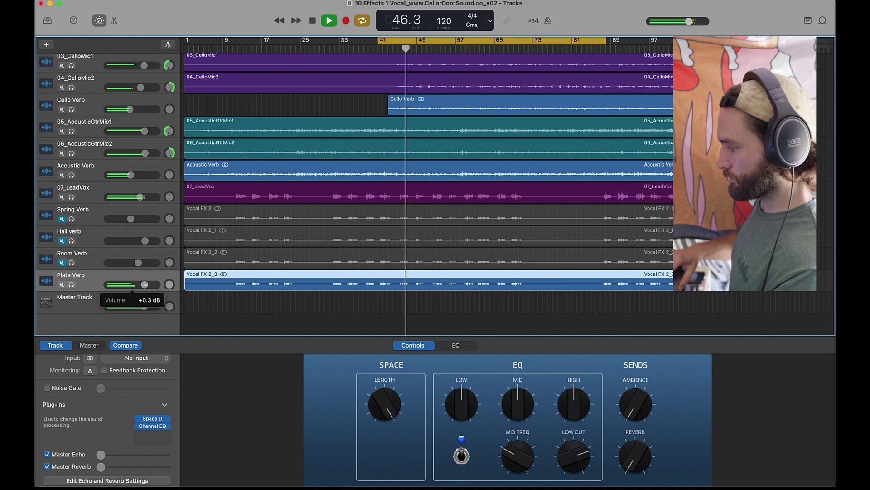
key("space")
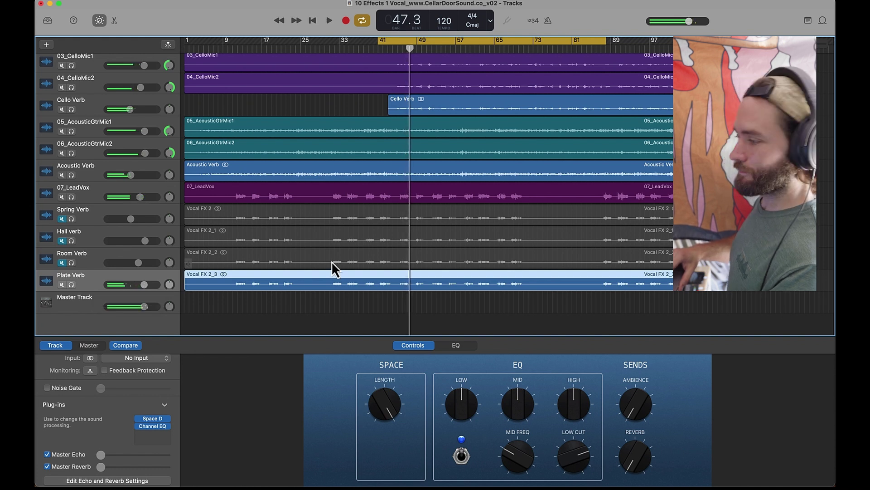
left_click(61, 285)
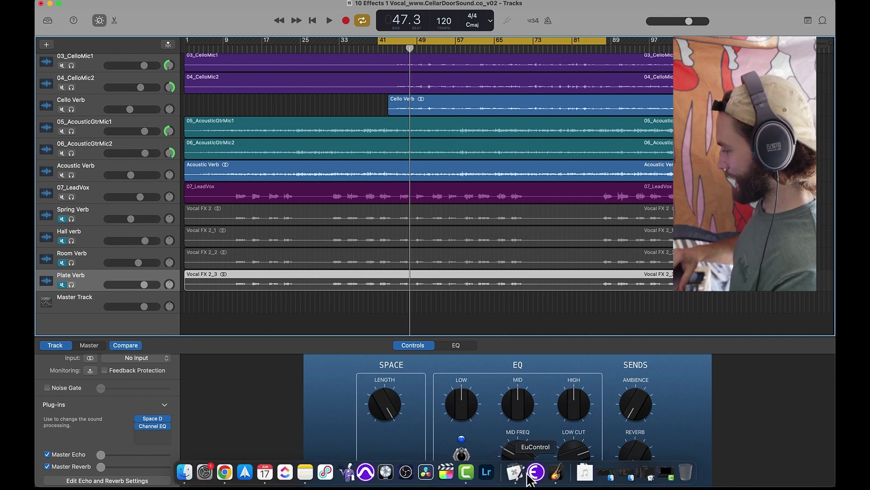
Import the vocal FX audio file onto a new track below Plate Verb, starting at bar 1, and name the track Slap DEL
left_click(585, 472)
left_click_drag(585, 435, 179, 316)
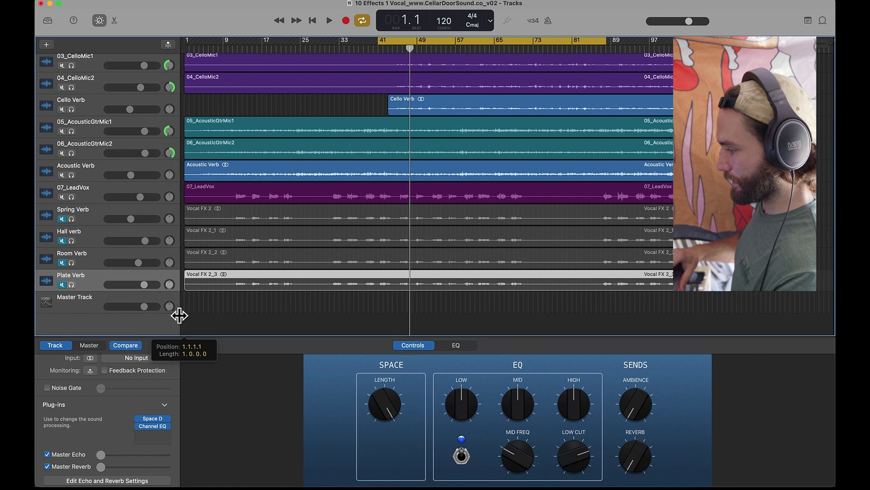
double_click(87, 276)
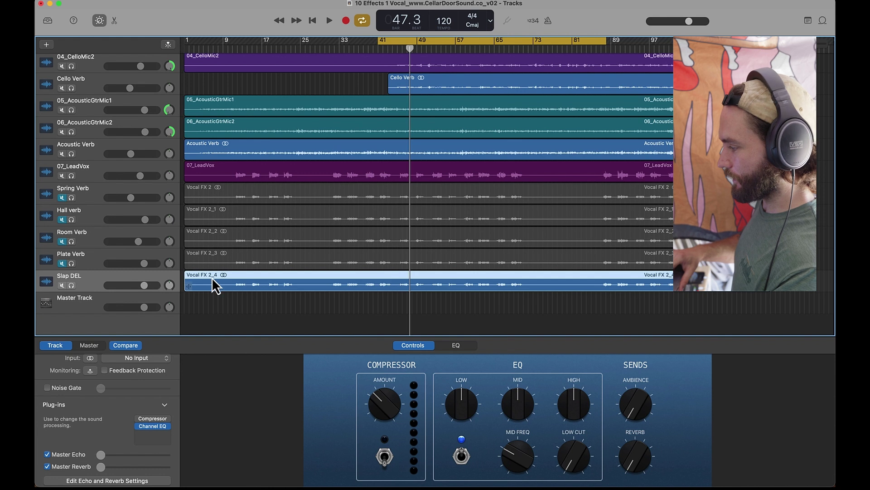
Replace the Compressor on Slap DEL with Valhalla DSP's ValhallaFreqEcho and move its window clear of the track
left_click(168, 426)
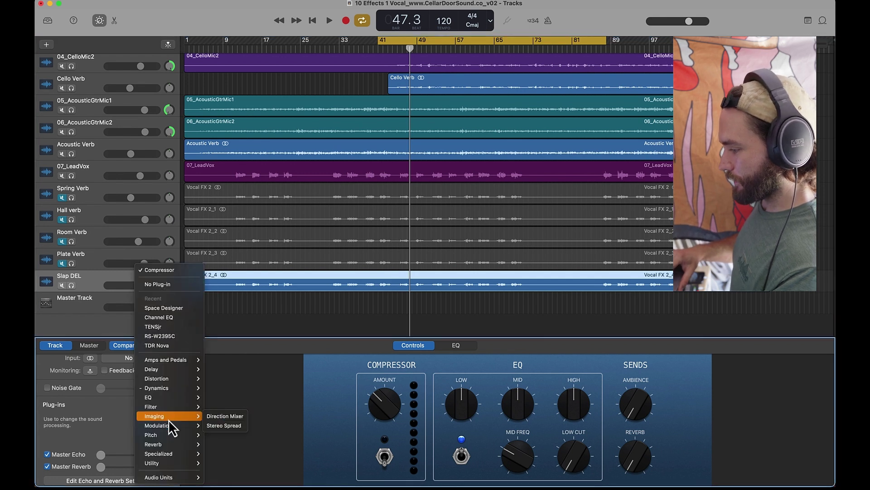
mouse_move(169, 478)
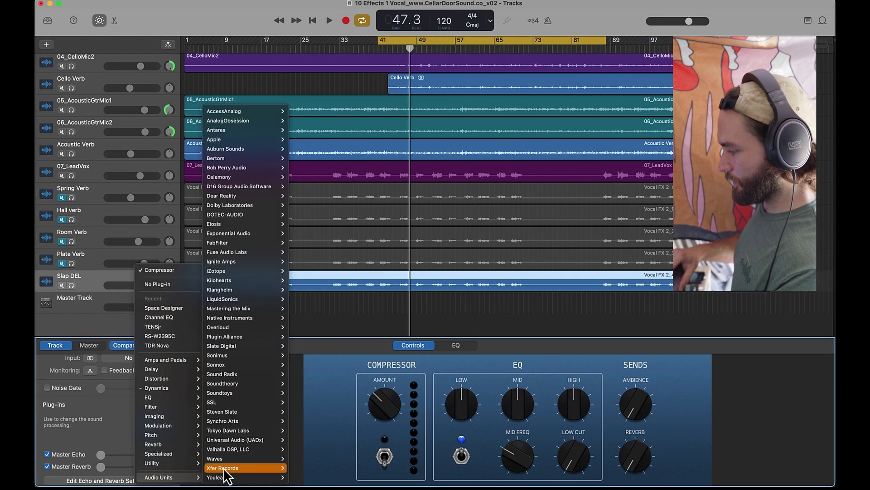
mouse_move(249, 450)
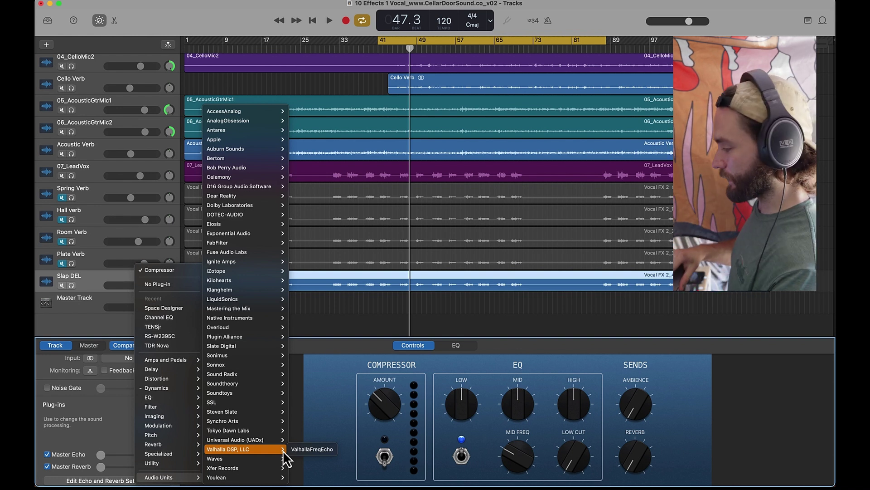
left_click(302, 449)
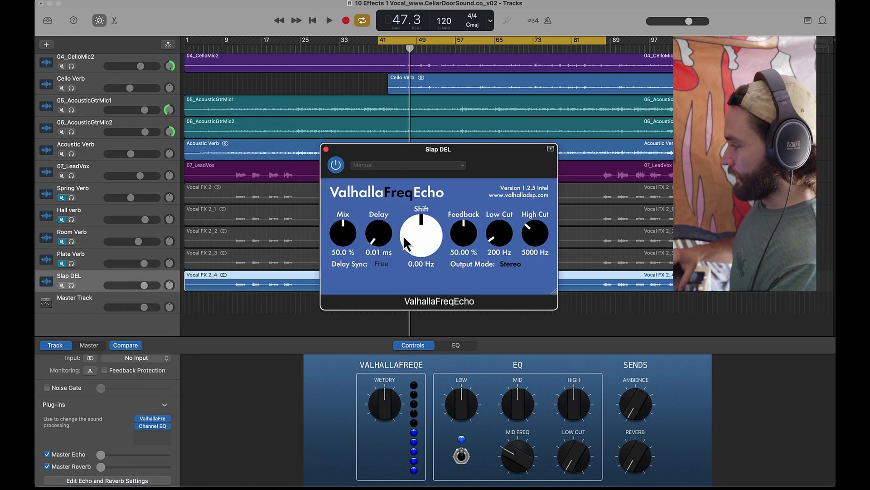
left_click_drag(380, 149, 292, 64)
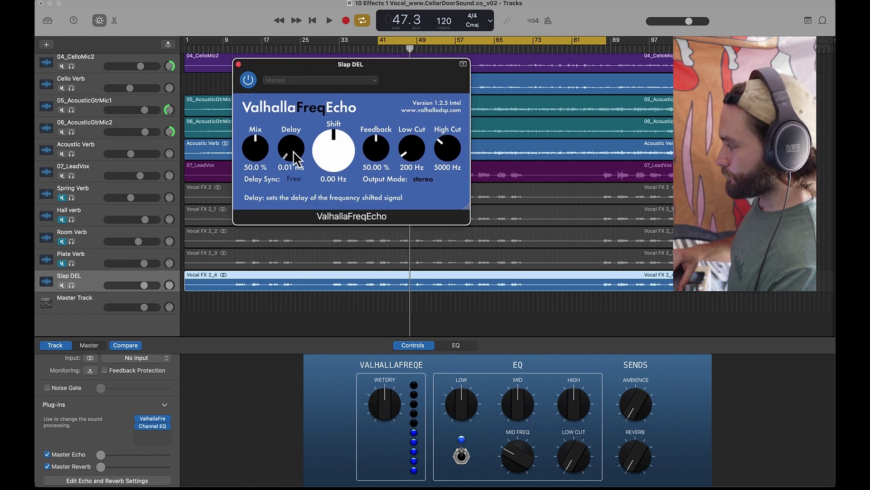
Set the ValhallaFreqEcho delay to 133 ms and its mix to 100%
left_click(292, 168)
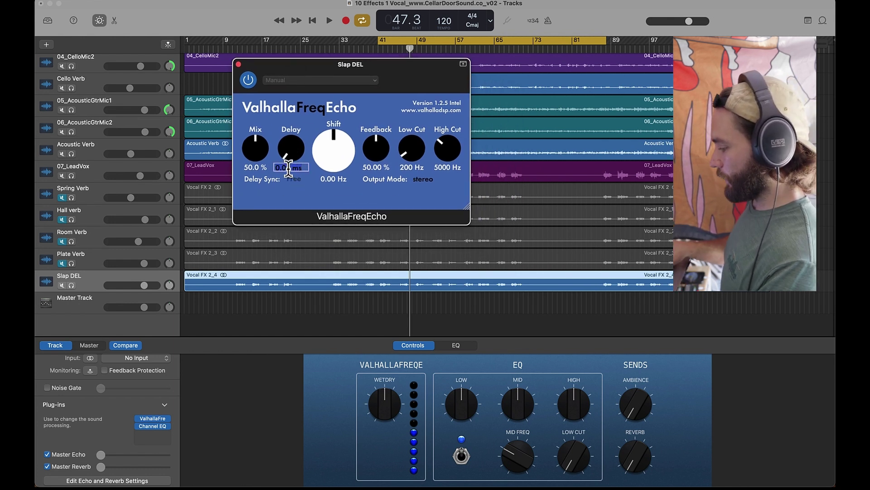
key("Return")
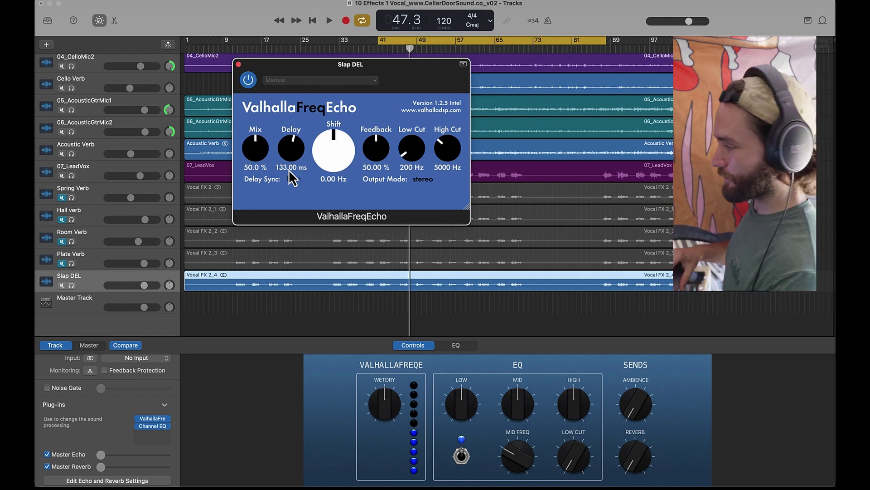
left_click_drag(254, 146, 239, 32)
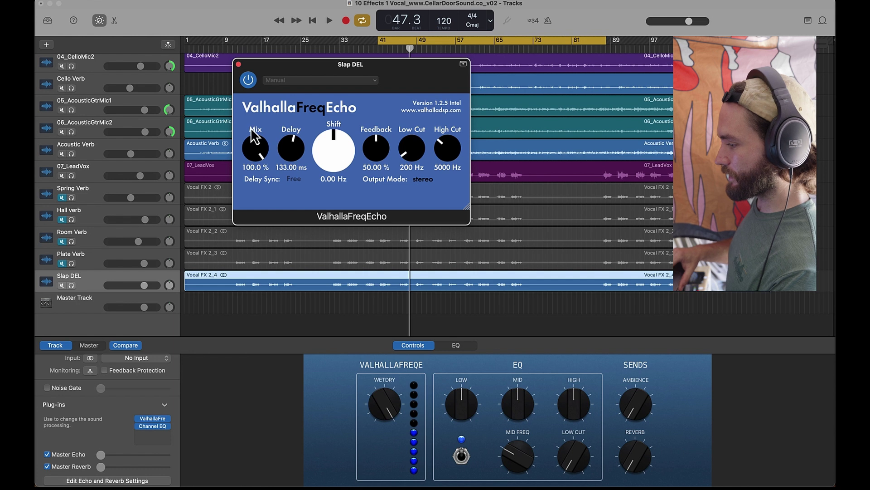
Audition Slap DEL soloed with 07_LeadVox, lowering its track volume, setting the echo's shift to 0.01 Hz and slightly reducing feedback
left_click(71, 285)
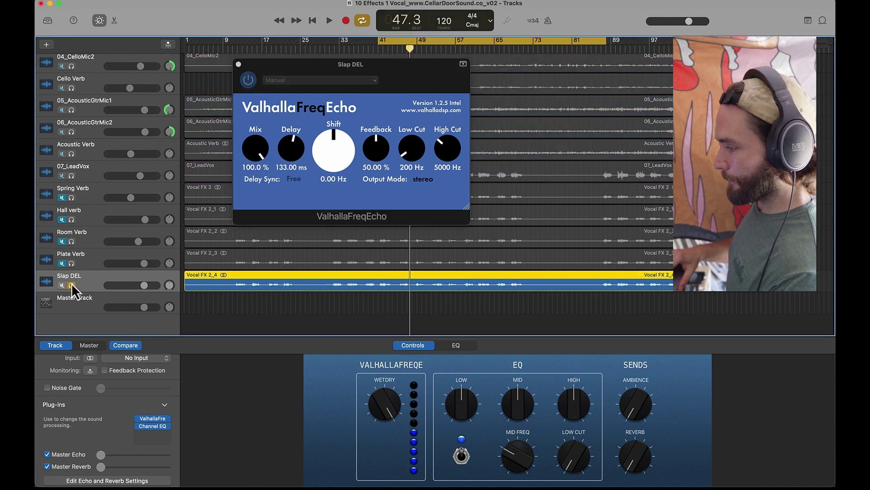
left_click(72, 176)
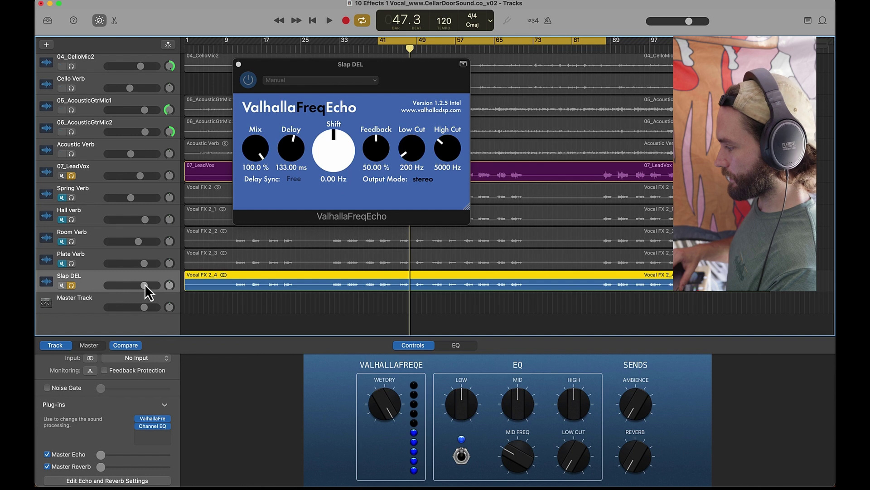
key("space")
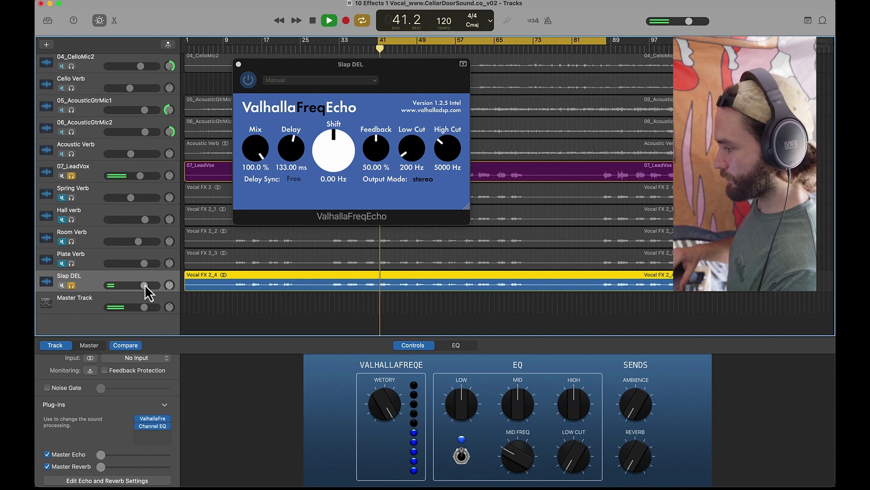
left_click_drag(145, 285, 135, 285)
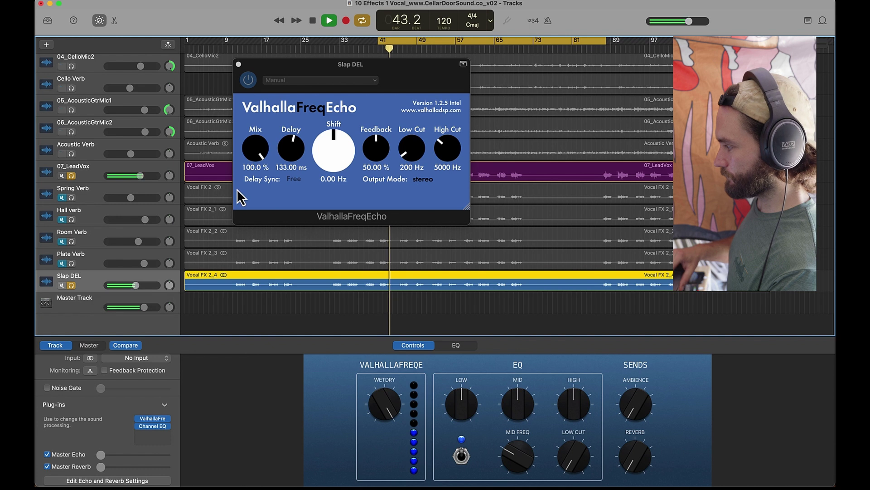
left_click_drag(331, 150, 331, 145)
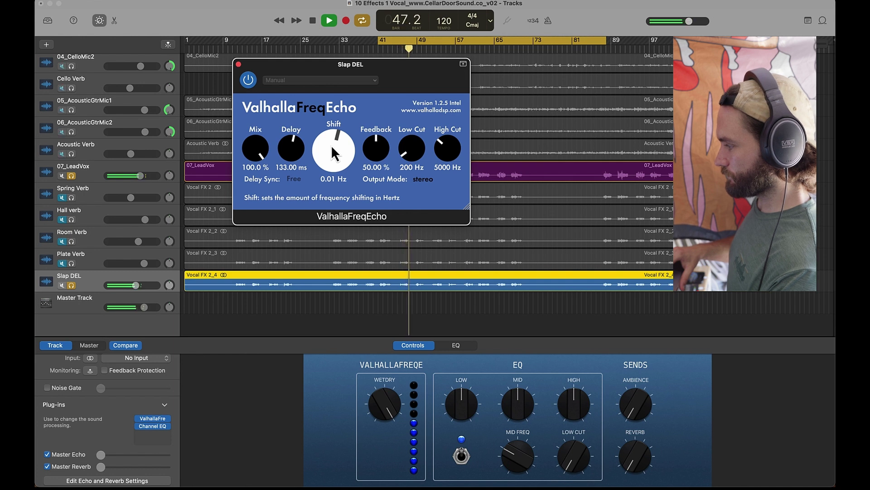
key("space")
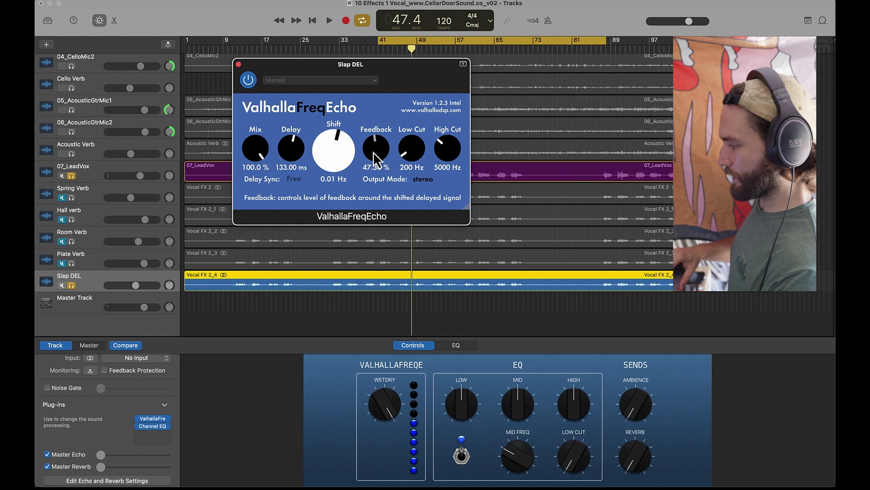
Load the Vocal Reverb EQ preset in Slap DEL's Channel EQ, set the high cut to about 4820 Hz and raise the low-cut frequency
left_click(152, 426)
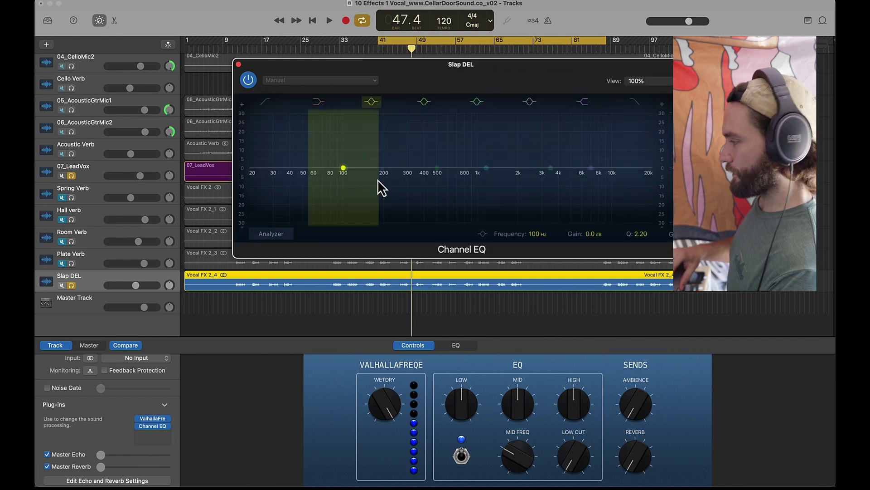
left_click(320, 80)
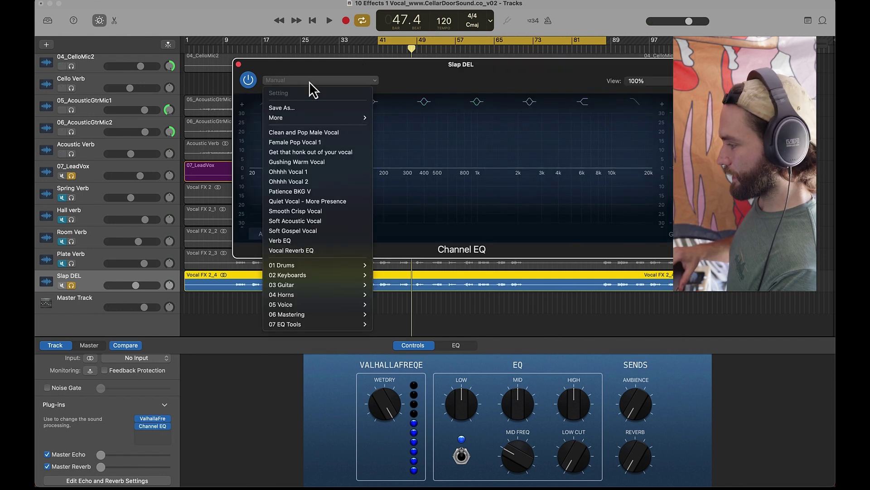
left_click(300, 248)
key("space")
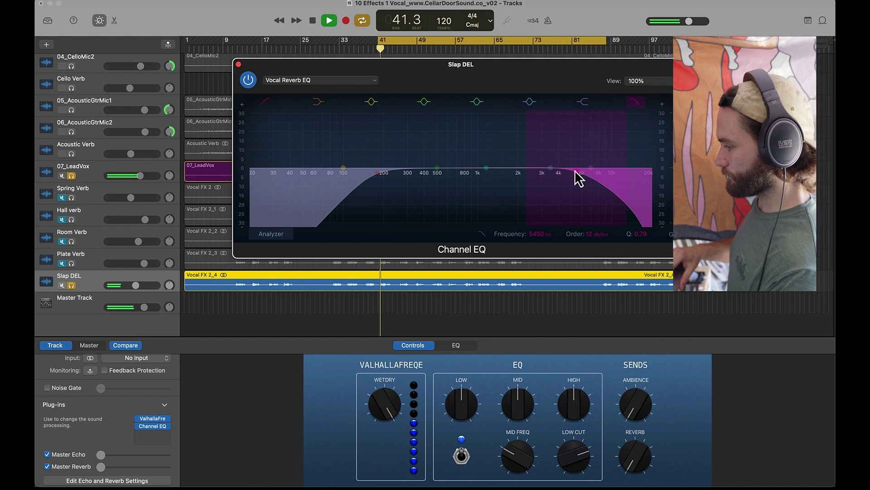
left_click_drag(581, 181, 573, 182)
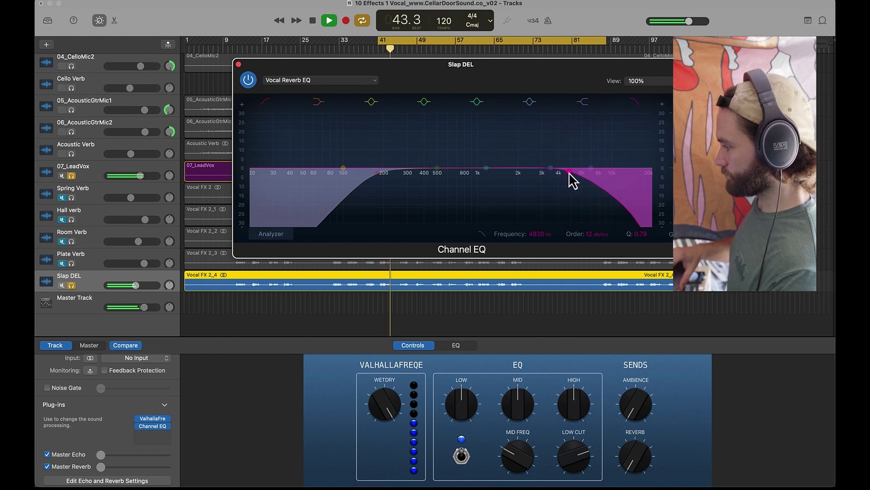
left_click_drag(382, 175, 394, 175)
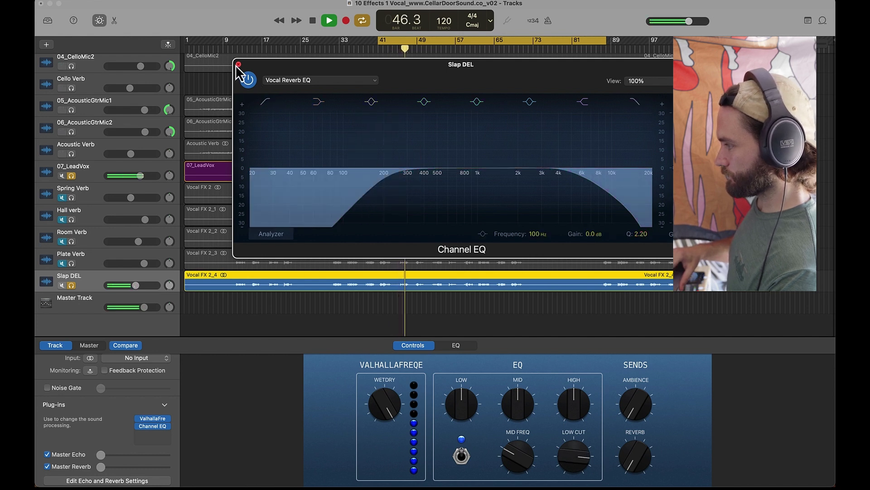
Unsolo 07_LeadVox and Slap DEL and lower Slap DEL's track volume to blend it with the full mix
left_click(72, 176)
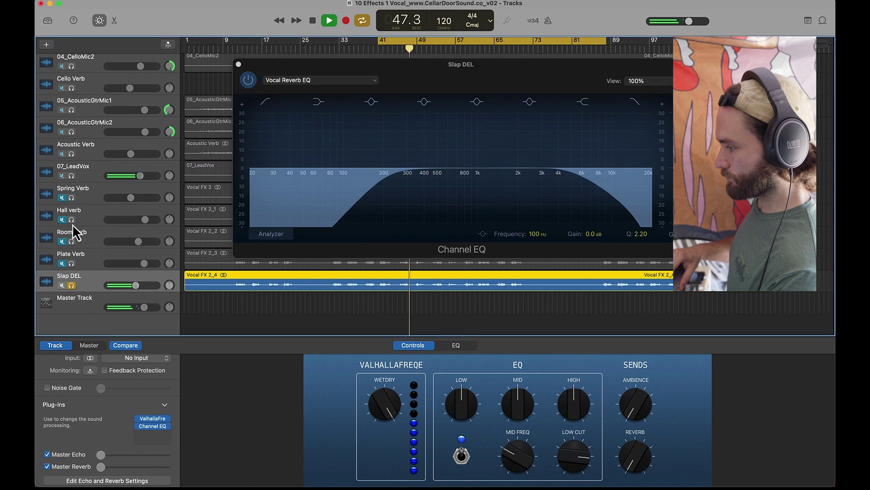
left_click(71, 286)
left_click_drag(138, 285, 129, 285)
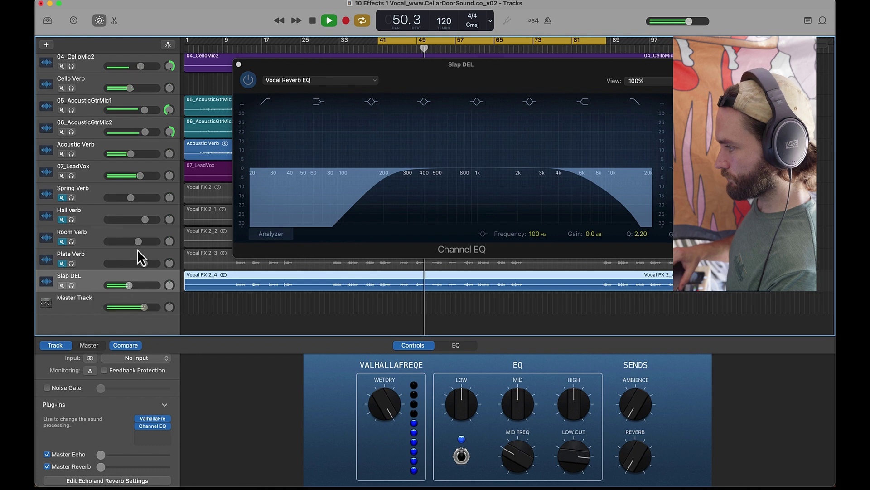
Set the Slap DEL track's volume to -5.9 dB and its ValhallaFreqEcho feedback to about 49.9 %
left_click(238, 64)
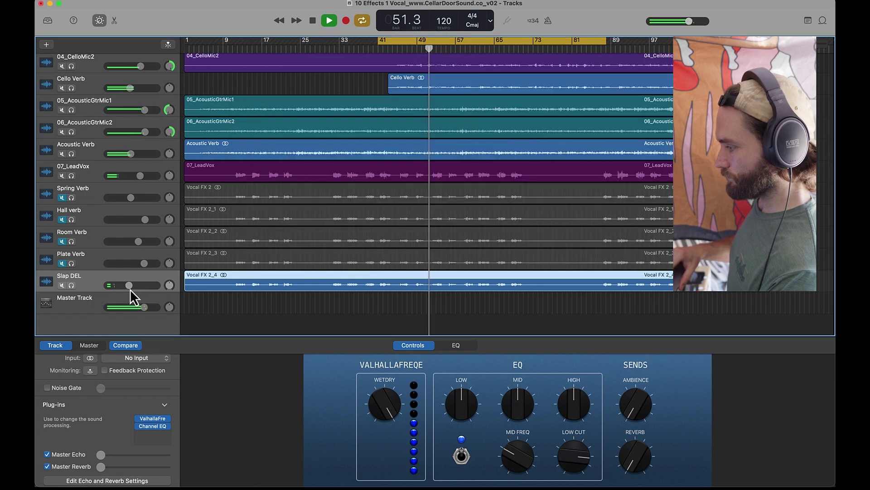
left_click_drag(129, 285, 128, 285)
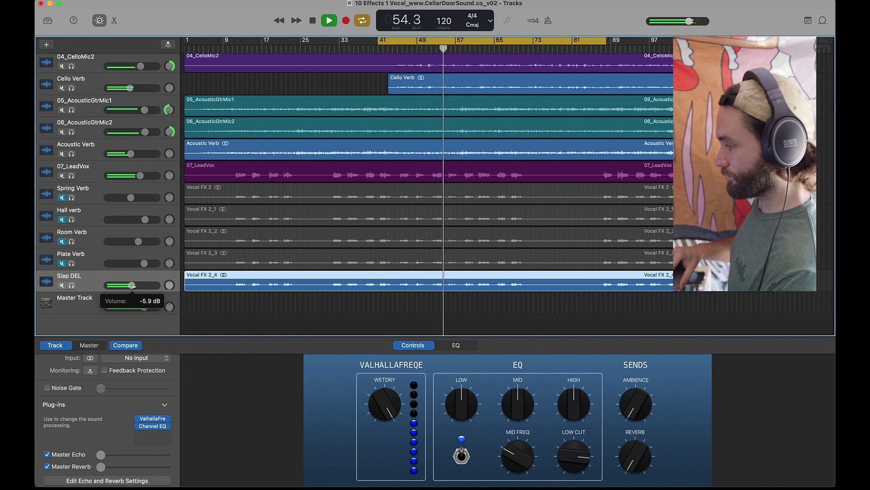
left_click(156, 418)
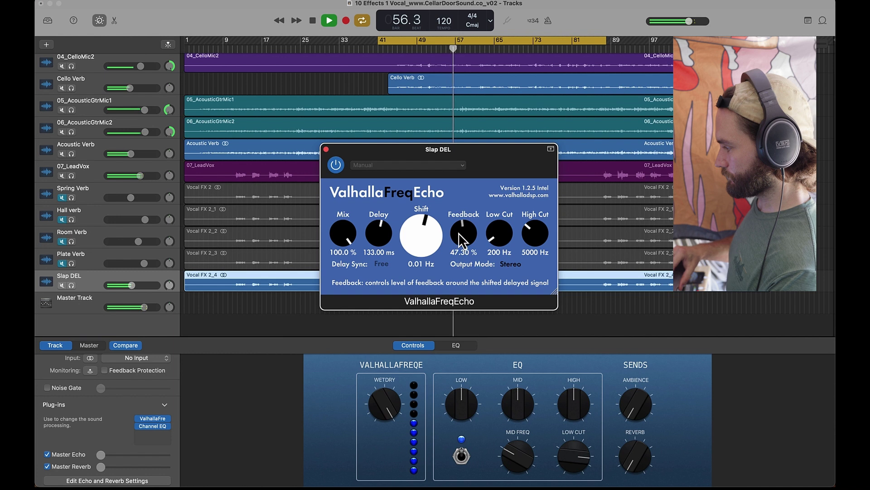
left_click_drag(458, 233, 458, 233)
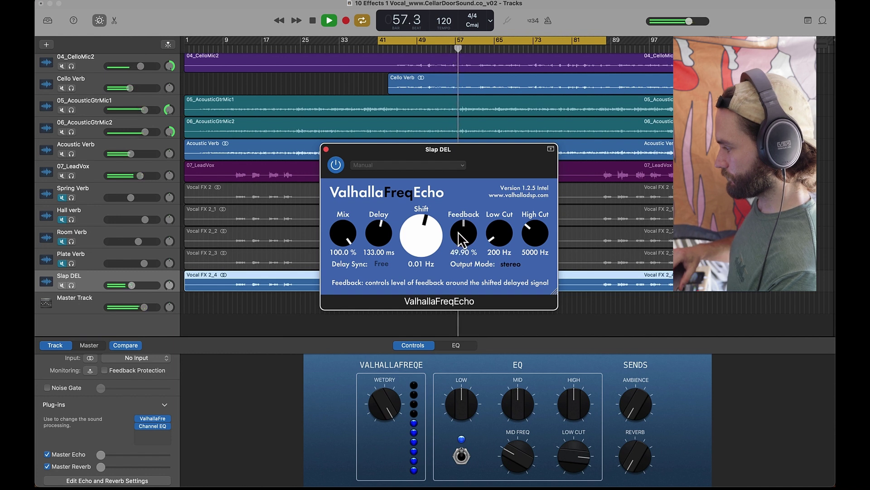
left_click(326, 149)
key("space")
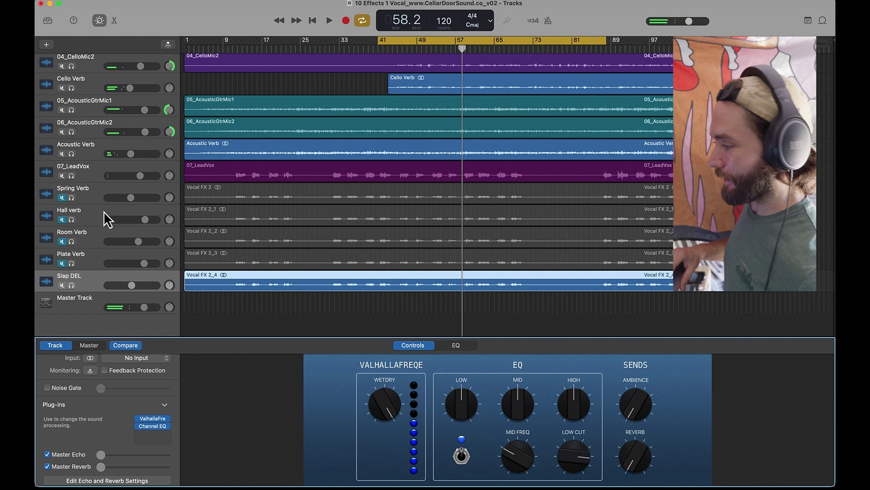
Unmute the Spring Verb track and set its volume to -6.0 dB while the loop plays
left_click(62, 197)
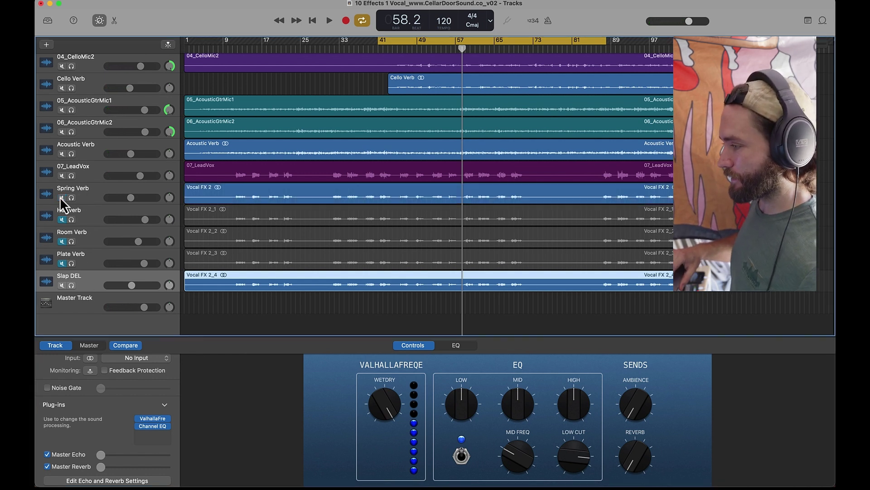
key("space")
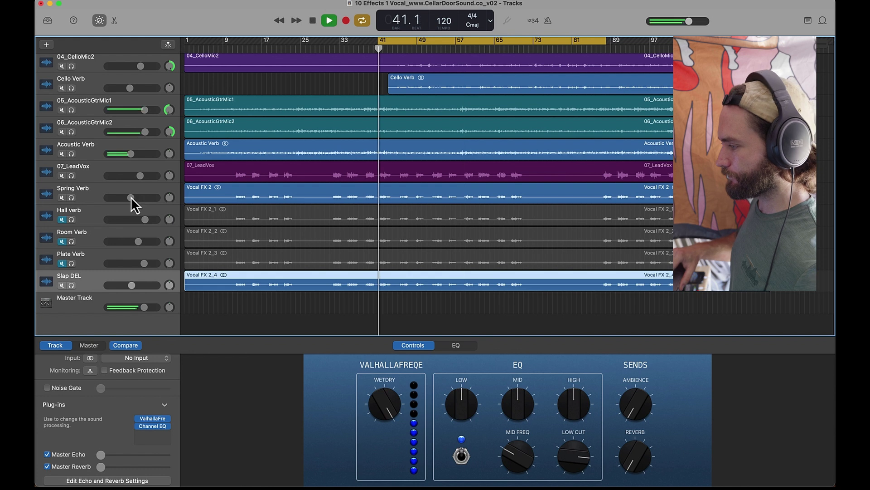
left_click(130, 197)
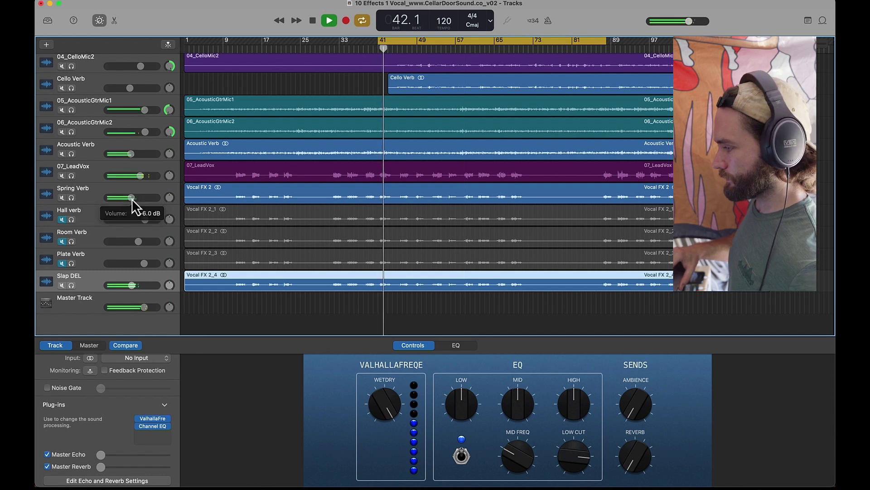
Lower the Slap DEL track's volume slightly during playback, and mute both the Spring Verb and Slap DEL tracks
left_click(132, 285)
left_click_drag(131, 285, 130, 284)
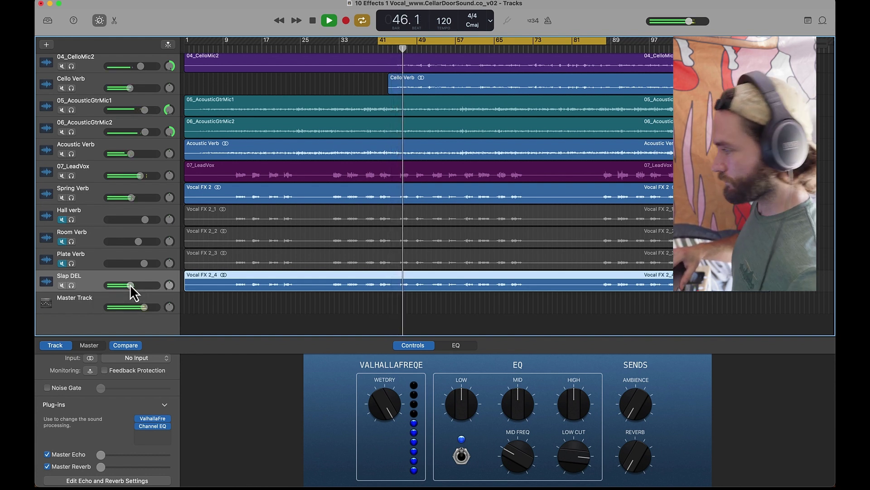
left_click_drag(129, 285, 128, 284)
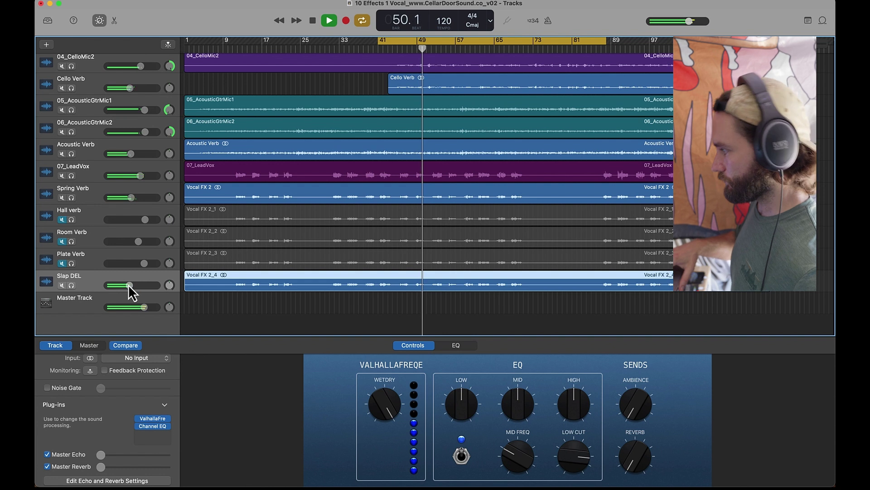
key("space")
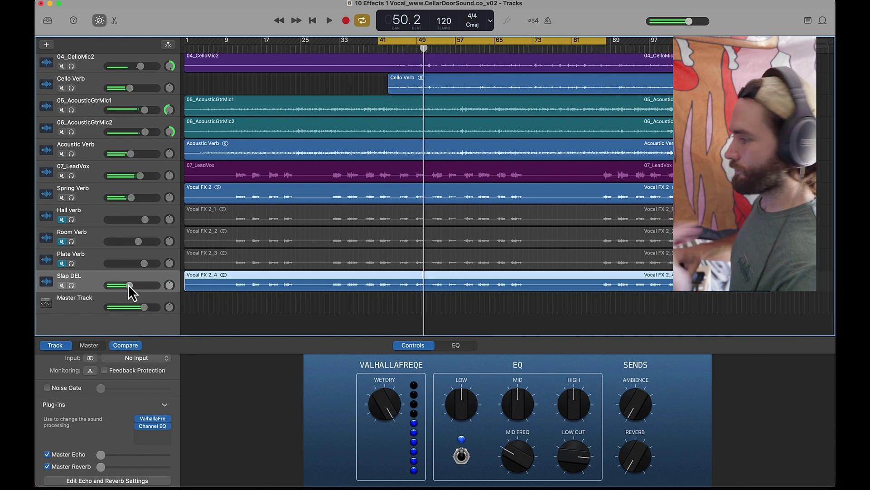
left_click(61, 198)
left_click(62, 285)
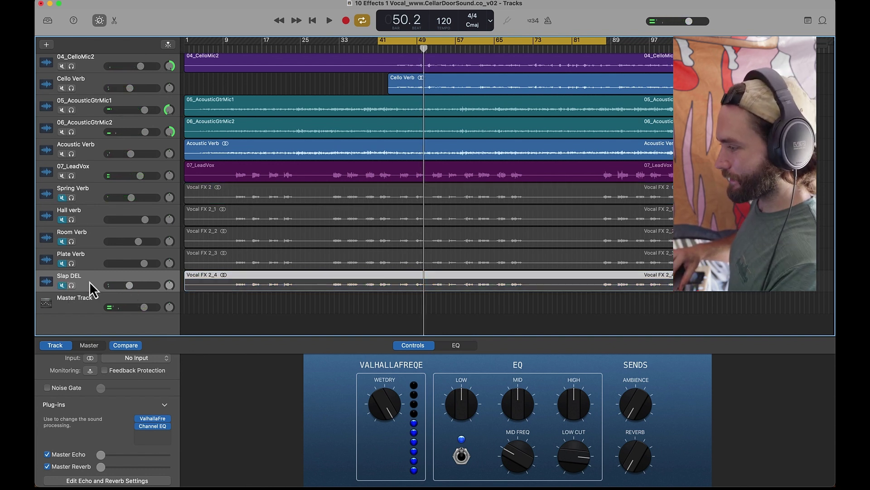
Import the Vocal FX 2 audio file as a new track below Slap DEL, starting at bar 1, and name it Stereo DEL
mouse_move(486, 476)
left_click(585, 475)
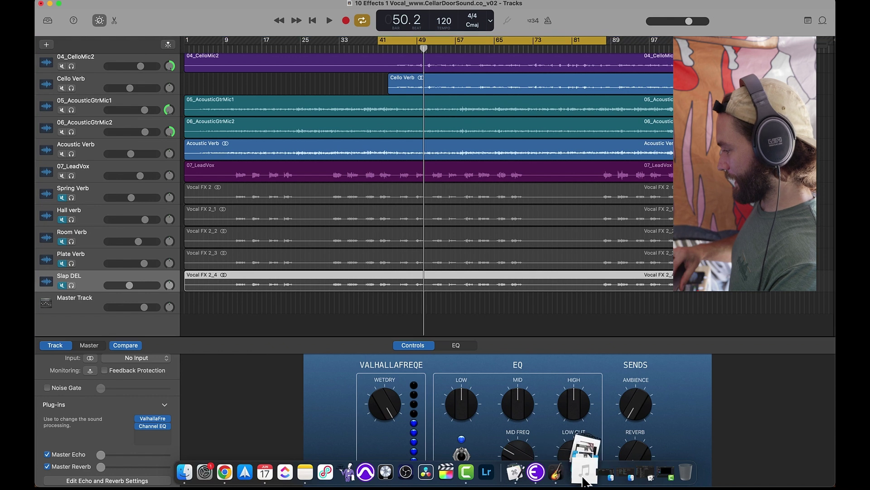
left_click_drag(585, 443, 185, 325)
double_click(75, 275)
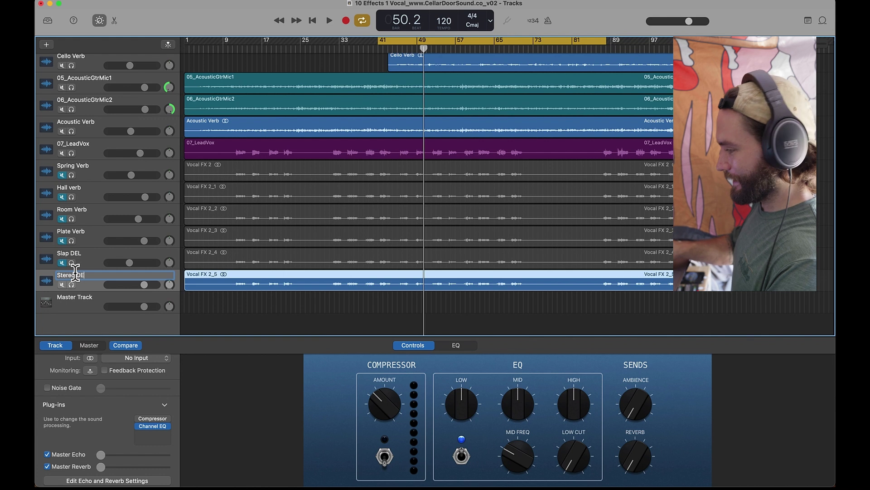
Replace the Compressor plug-in on the Stereo DEL track with Stereo Delay, and move its window clear of the track's controls
left_click(168, 420)
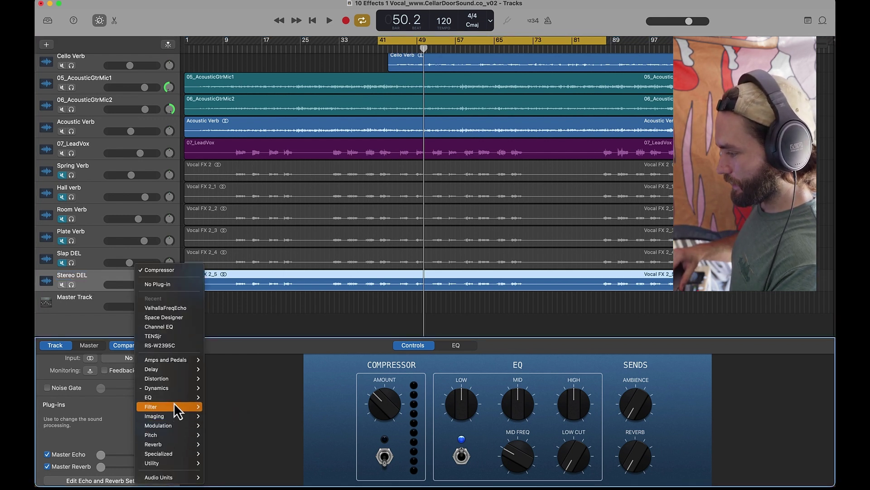
mouse_move(182, 370)
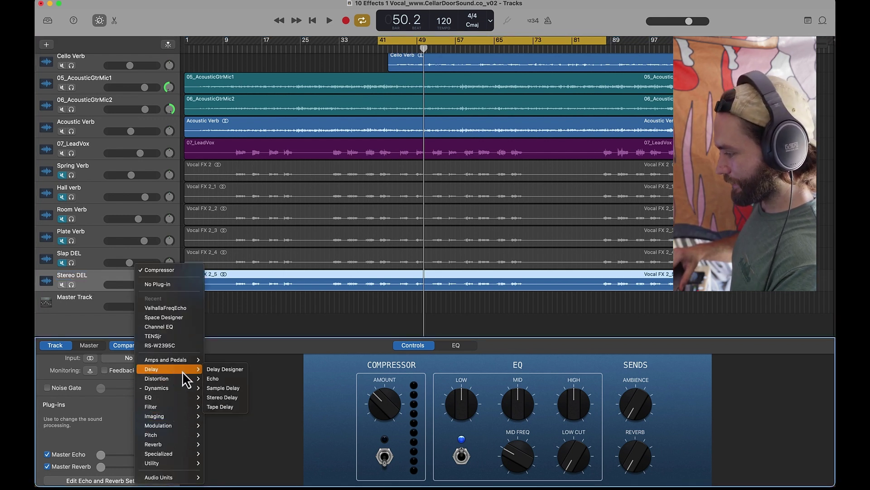
left_click(233, 396)
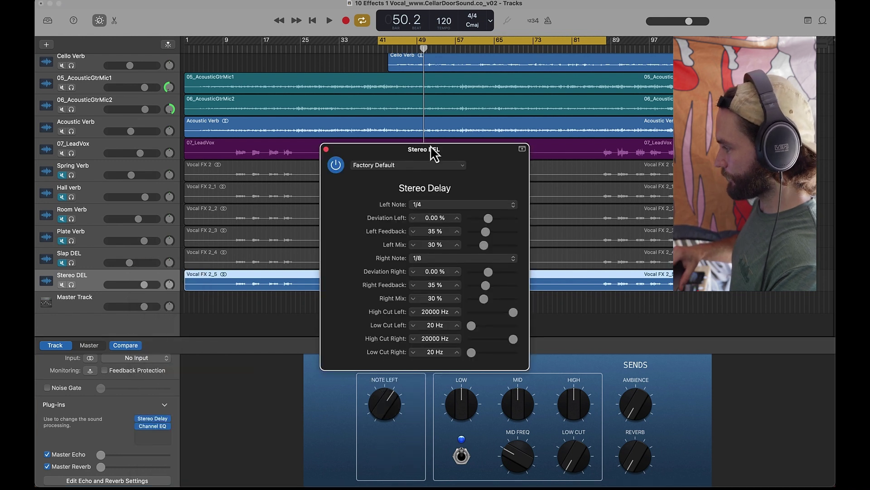
left_click_drag(474, 154, 311, 33)
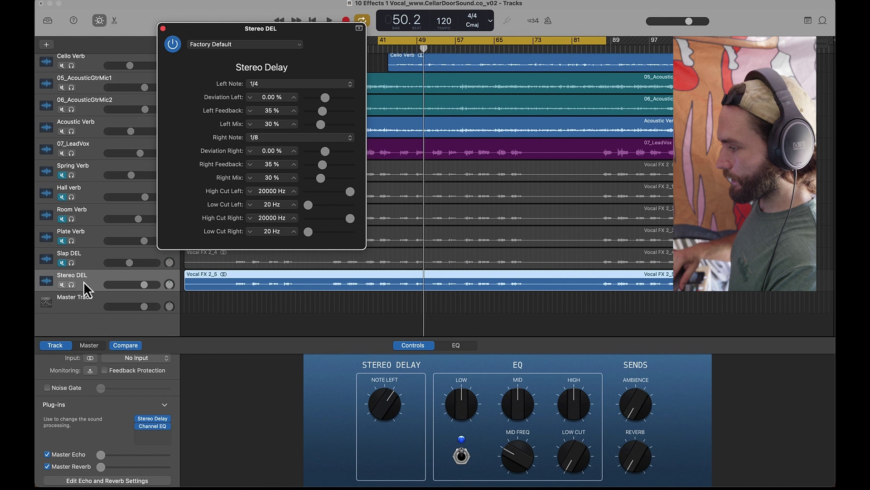
Solo the Stereo DEL track during playback and set the delay's left note to 1/8, leaving the right note at 1/8
left_click(71, 285)
key("space")
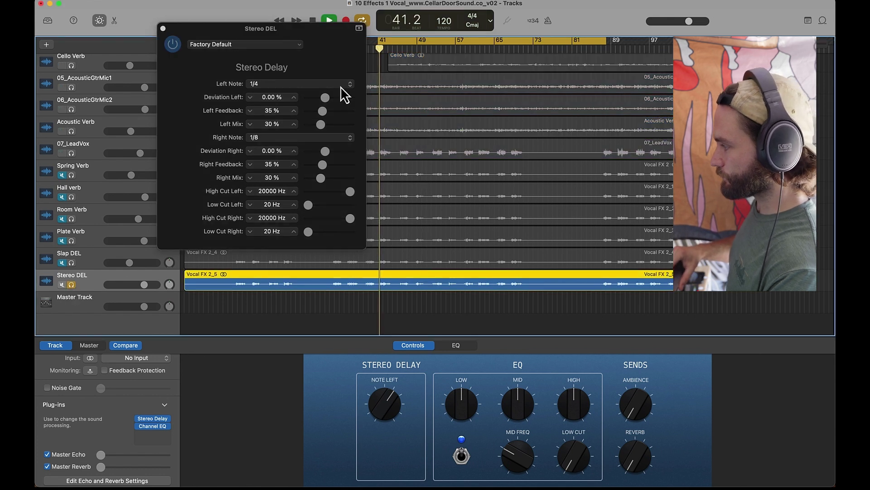
left_click(343, 85)
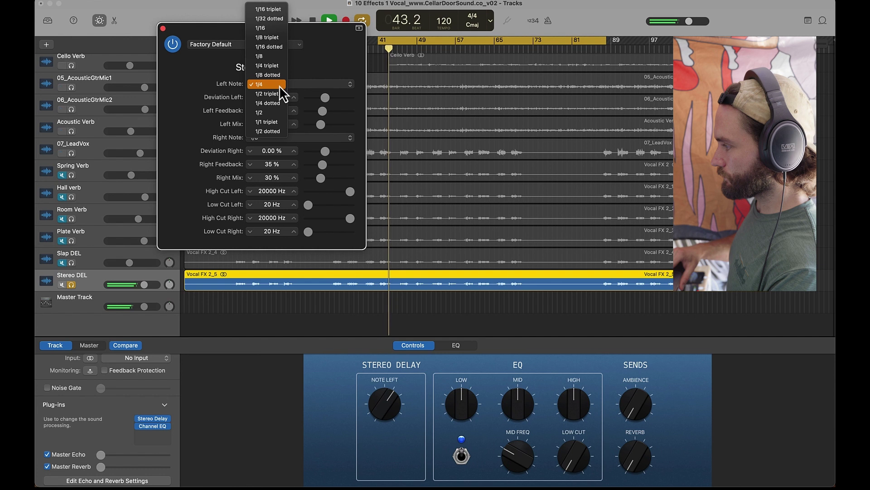
left_click(273, 57)
left_click(301, 136)
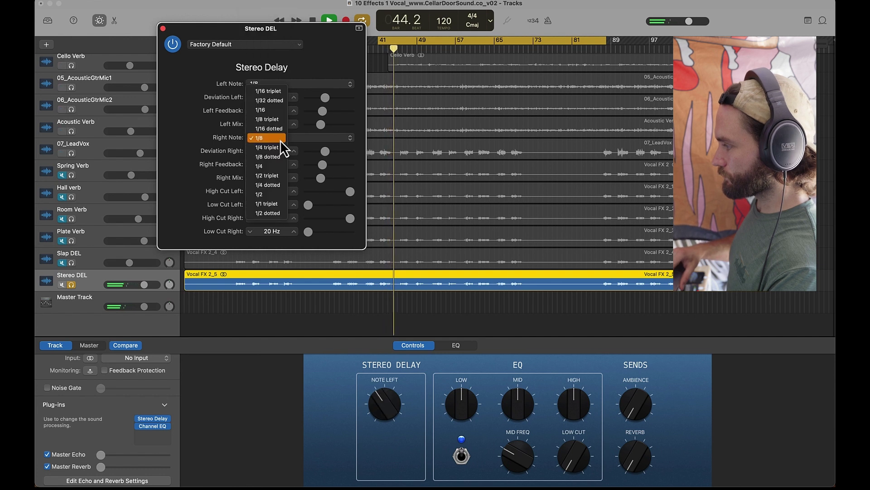
left_click(359, 119)
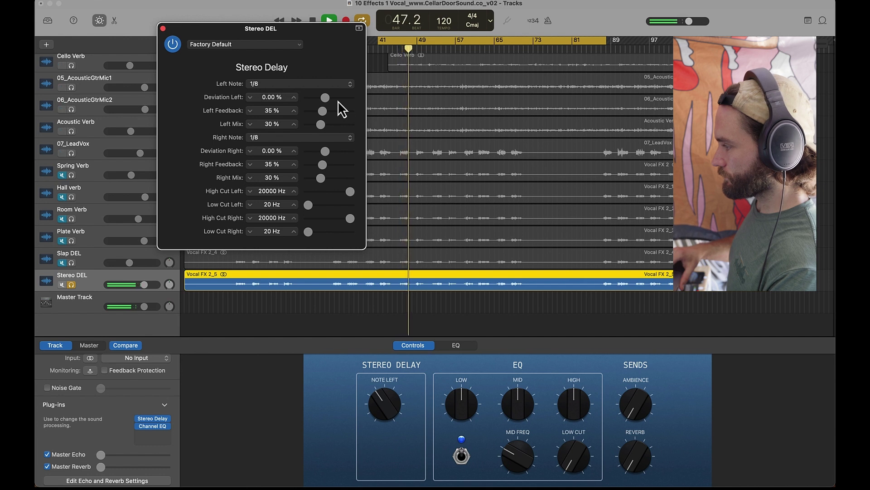
Set the Stereo Delay's left and right deviation to -1.00 % each, and unsolo the Stereo DEL track
left_click(325, 98)
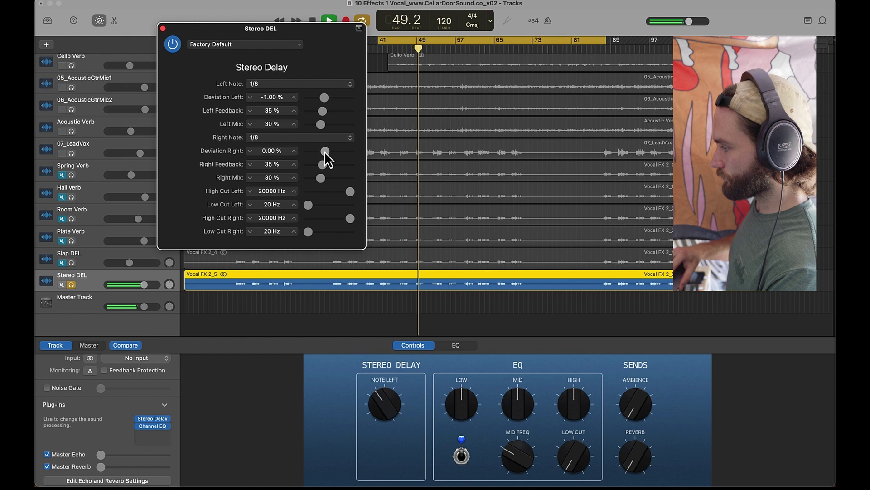
left_click_drag(325, 151, 323, 151)
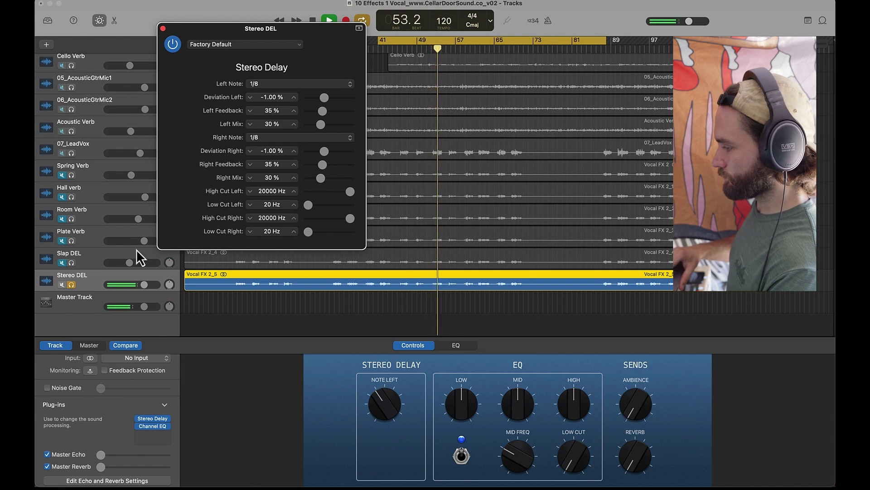
left_click(71, 285)
Lower the Stereo DEL track's volume slightly and raise the delay's left and right mix to 100 %
left_click(144, 284)
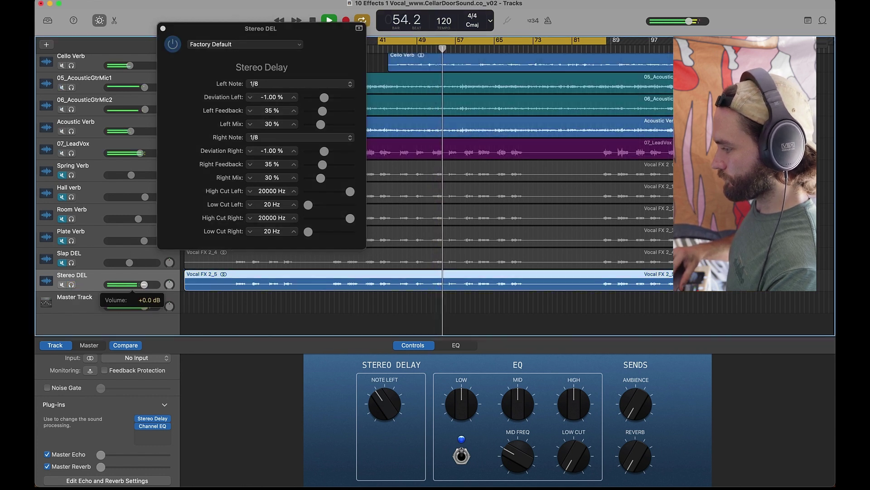
left_click_drag(144, 284, 140, 284)
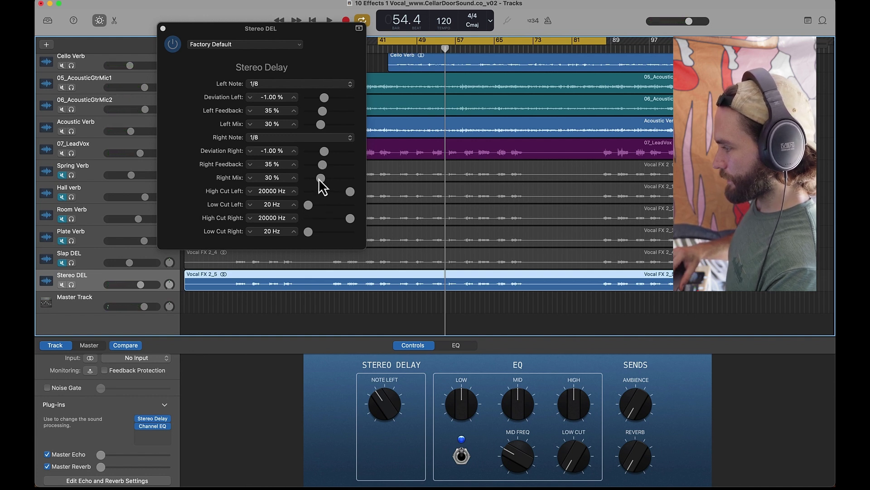
left_click_drag(319, 179, 377, 181)
left_click_drag(320, 125, 358, 127)
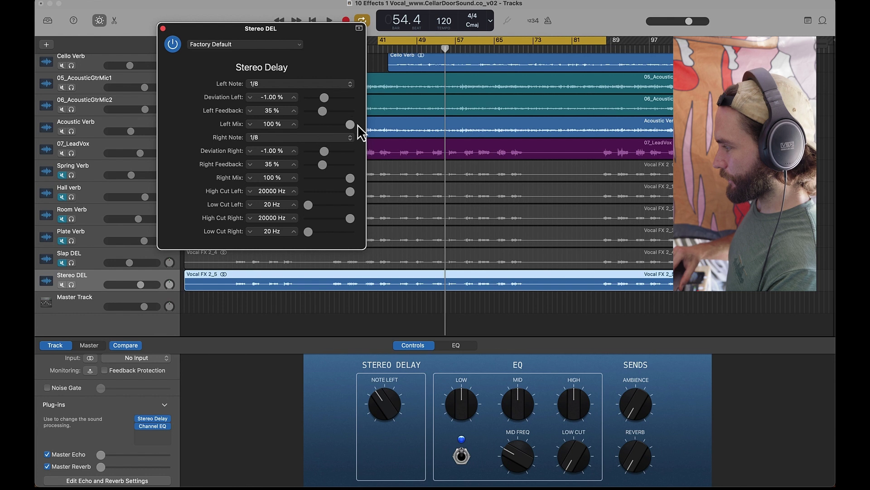
Audition Stereo DEL briefly in solo and set its volume to -11.4 dB within the full mix
left_click(72, 284)
key("space")
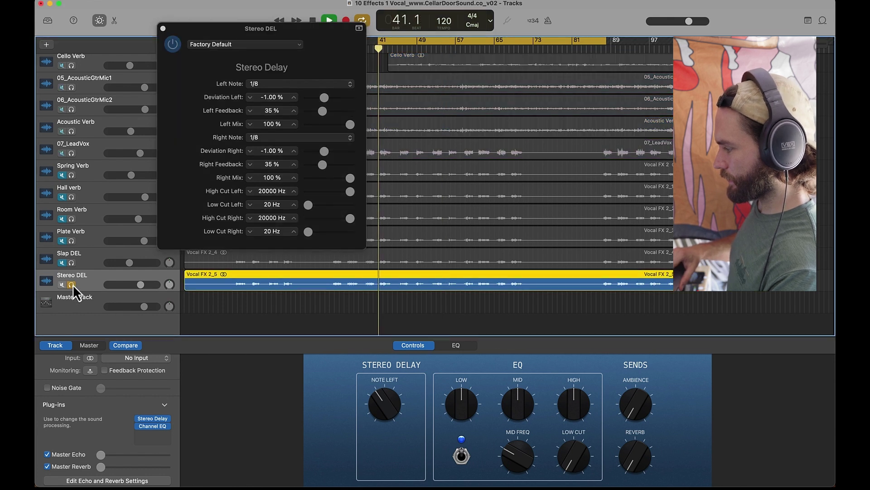
left_click(72, 284)
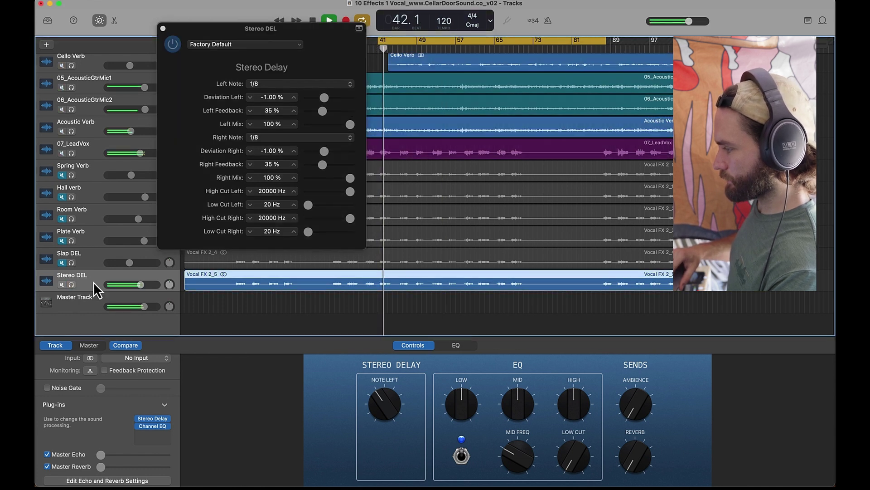
mouse_move(121, 285)
left_mouse_down()
mouse_move(111, 285)
mouse_move(124, 285)
left_mouse_up()
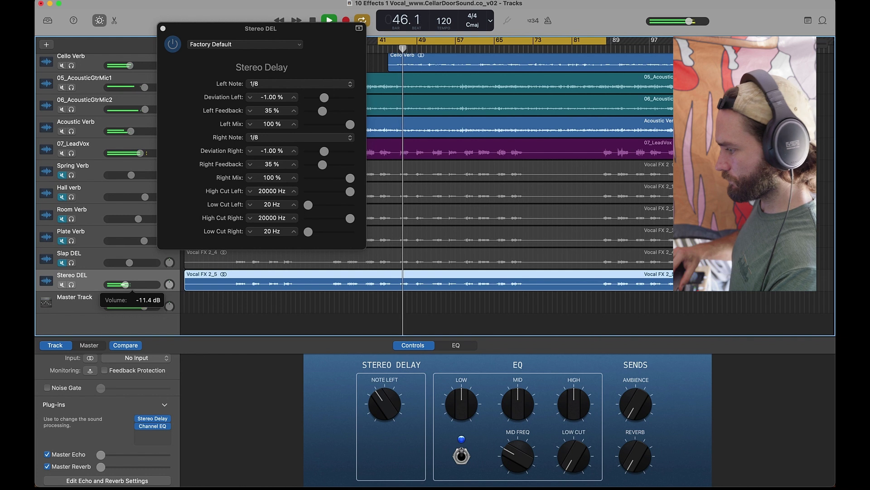
Solo Stereo DEL together with 07_LeadVox and insert the TENSjr reverb between Stereo Delay and Channel EQ on Stereo DEL
mouse_move(154, 428)
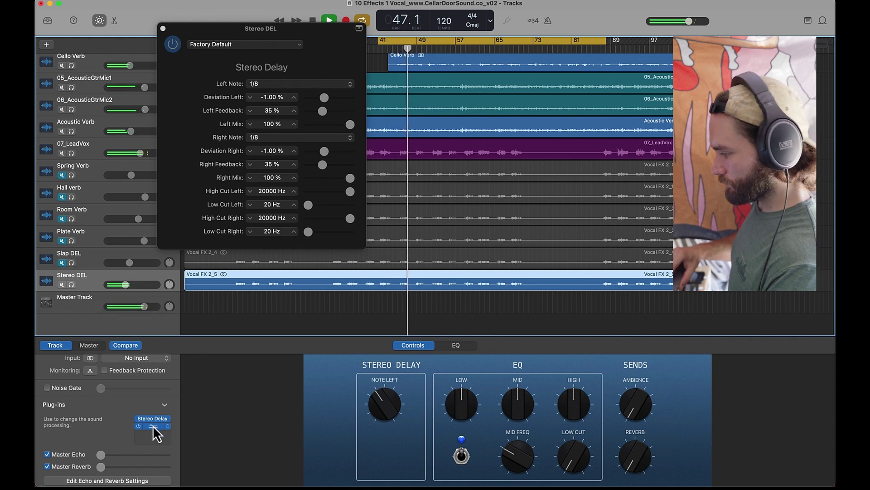
left_click_drag(154, 427, 155, 431)
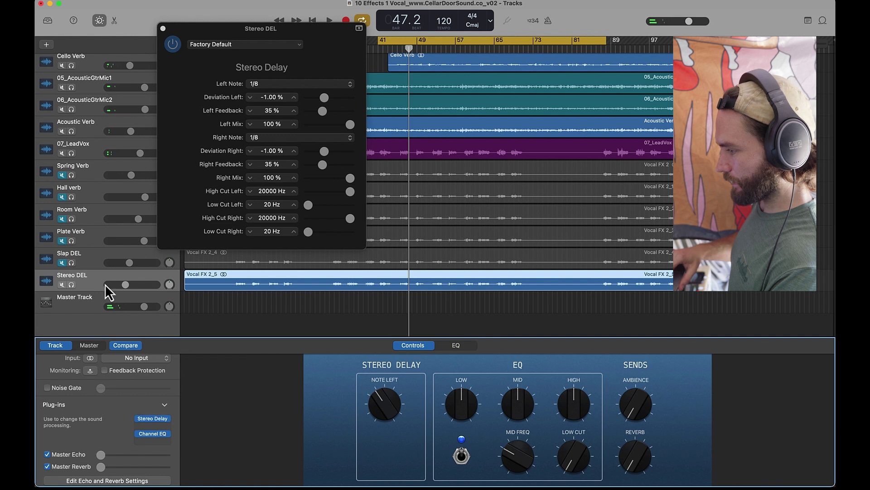
left_click(71, 285)
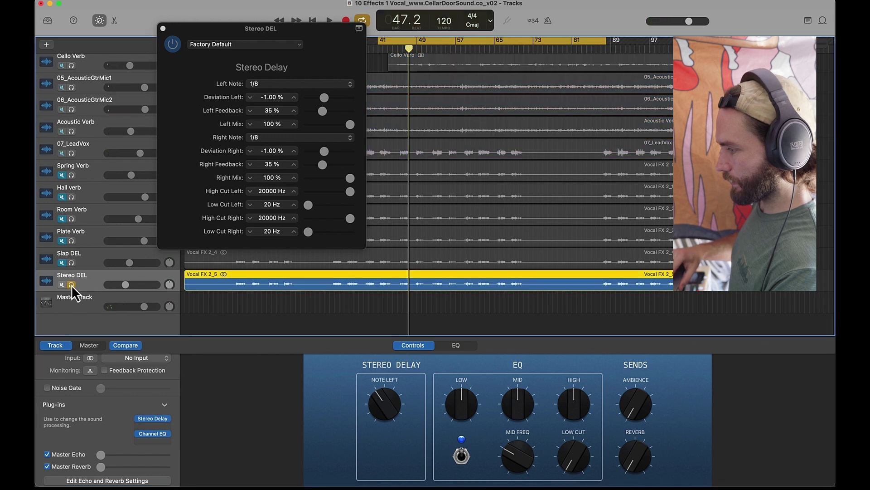
left_click(71, 153)
left_click(163, 436)
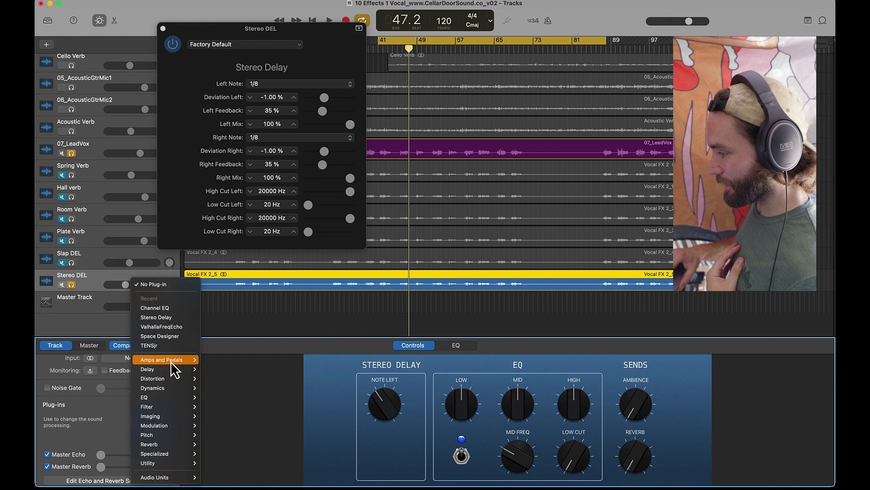
left_click(168, 346)
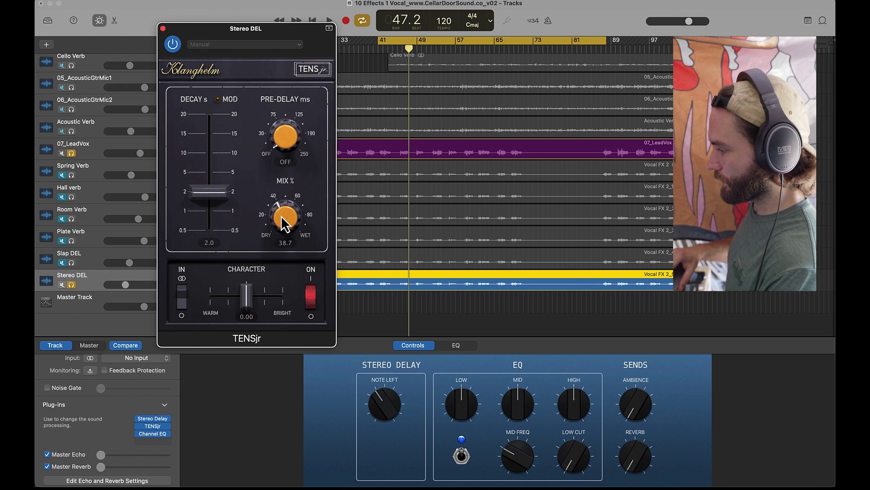
Set TENSjr on Stereo DEL to 3.8 s decay, 42.4 % mix, 2.66 character towards bright and 30.0 ms pre-delay during playback
key("space")
left_click_drag(281, 219, 278, 211)
left_click_drag(210, 190, 211, 178)
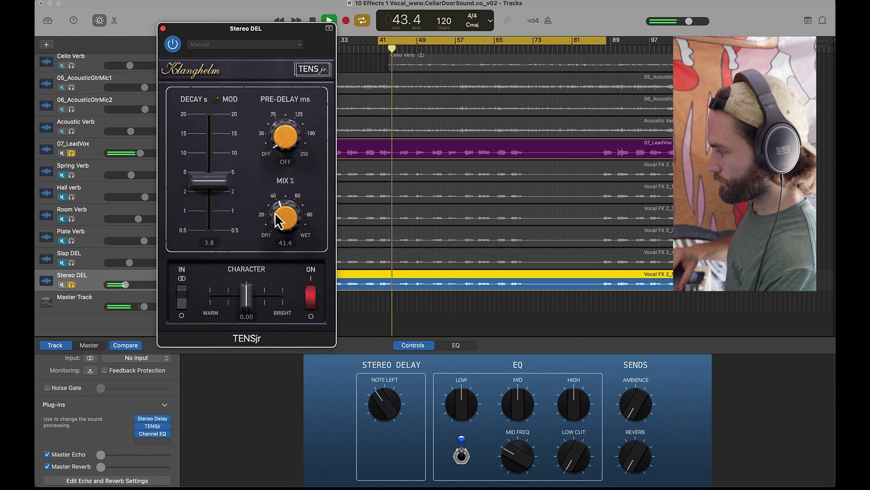
left_click_drag(279, 219, 279, 217)
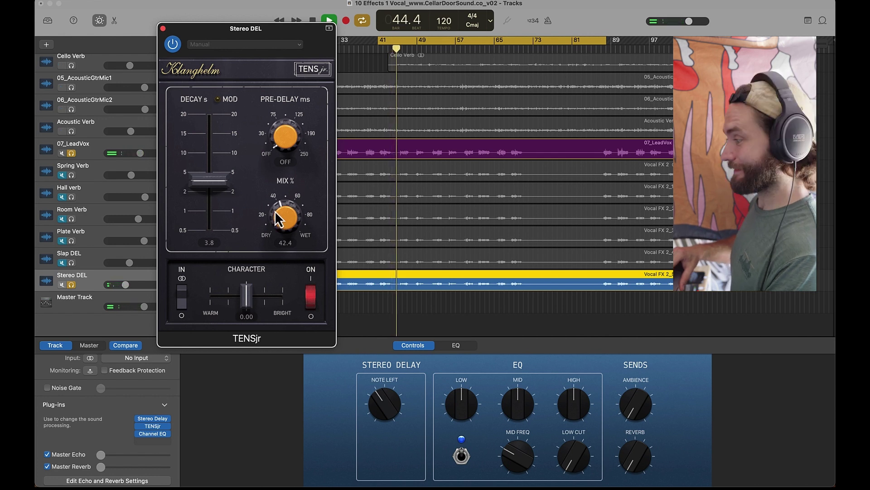
mouse_move(246, 293)
left_mouse_down()
mouse_move(255, 303)
mouse_move(257, 295)
left_mouse_up()
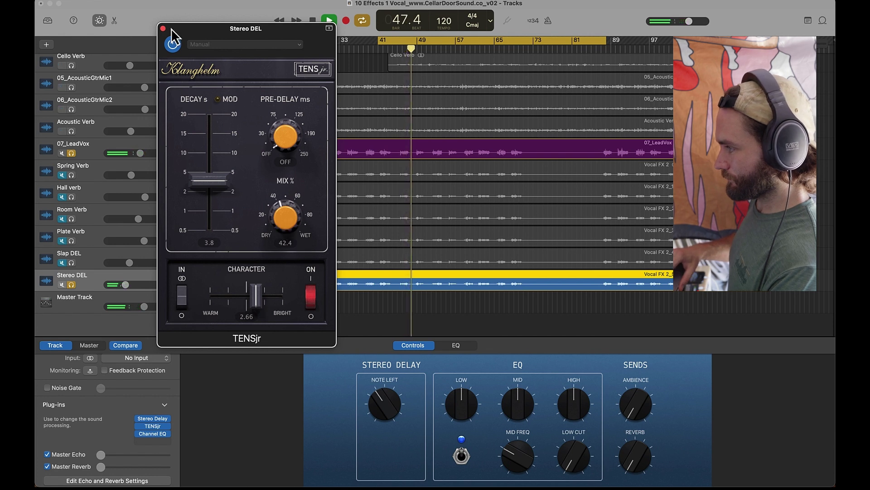
left_click_drag(284, 140, 280, 107)
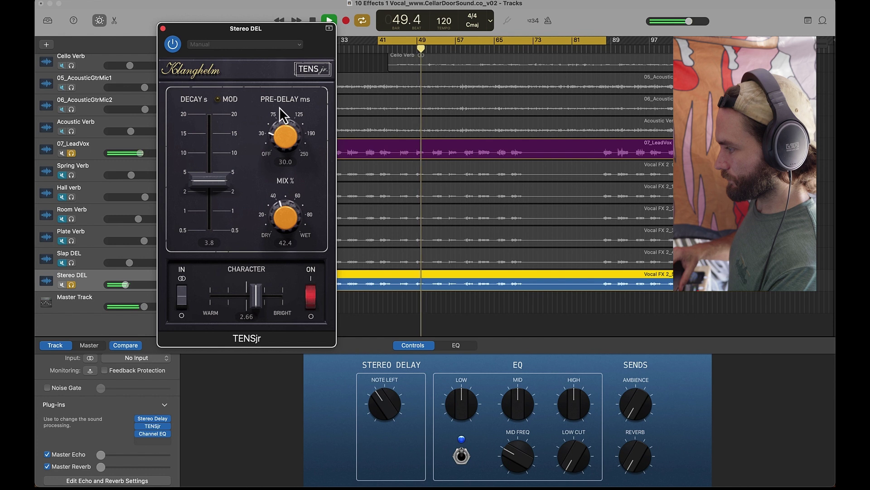
left_click(163, 28)
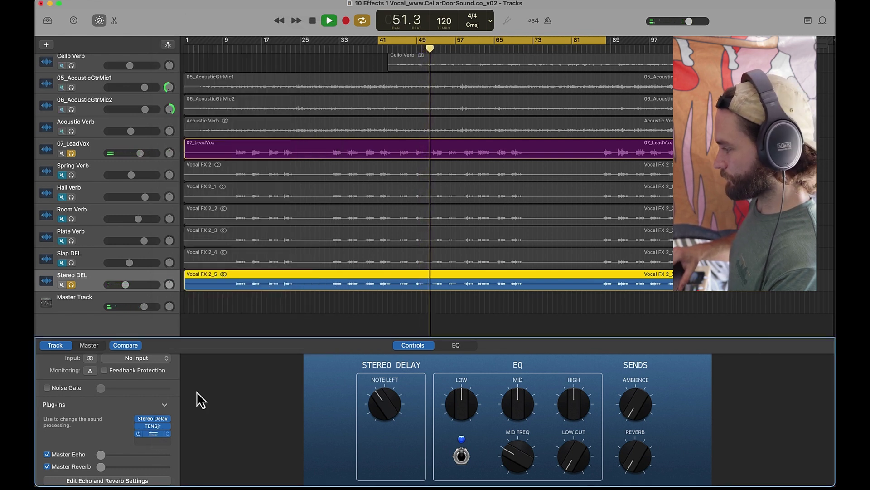
Enable a 137 Hz low cut in Stereo DEL's Channel EQ, and unsolo 07_LeadVox and Stereo DEL
left_click(354, 186)
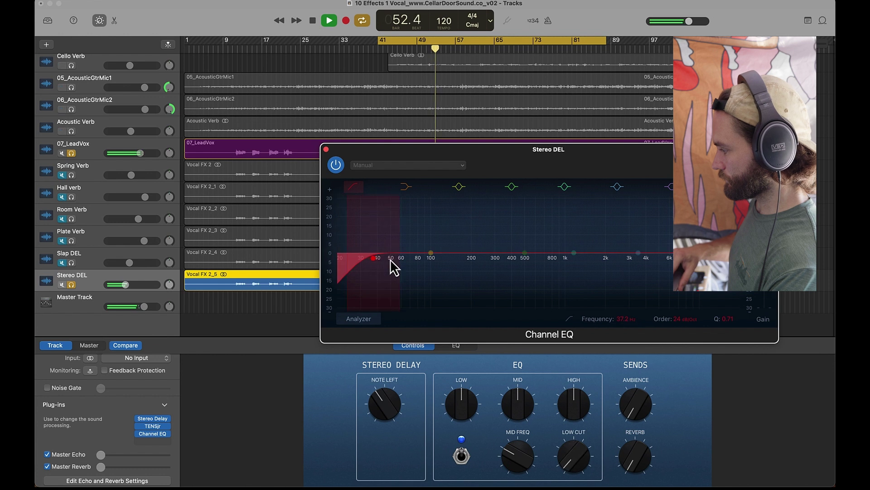
left_click_drag(390, 260, 444, 258)
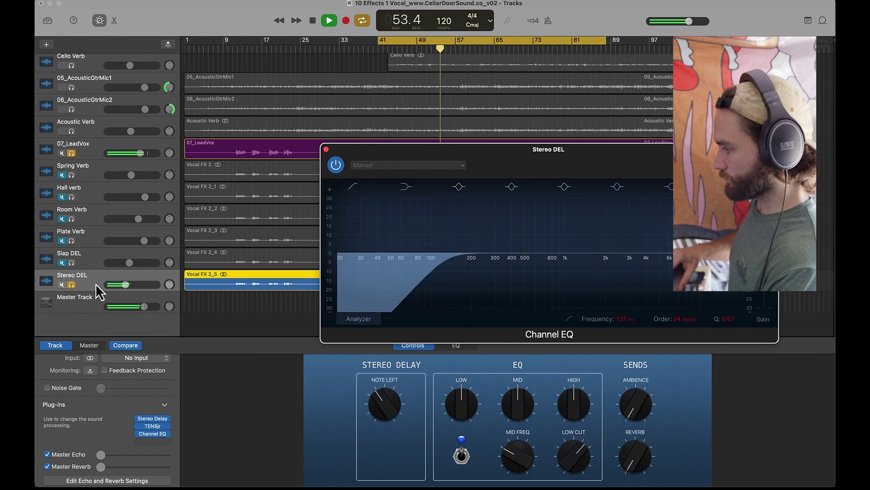
left_click(72, 154)
left_click(71, 284)
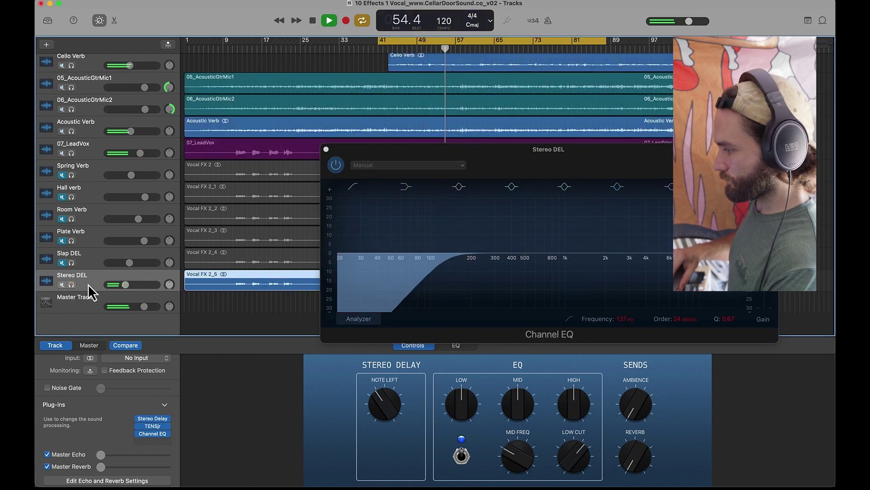
Balance Stereo DEL against the full mix by setting its volume to -7.8 dB
left_click_drag(123, 285, 127, 285)
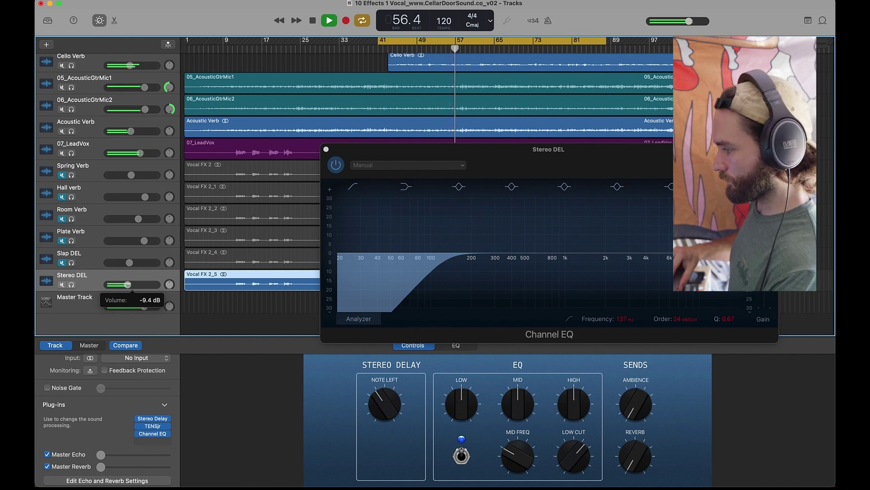
left_click_drag(131, 285, 132, 284)
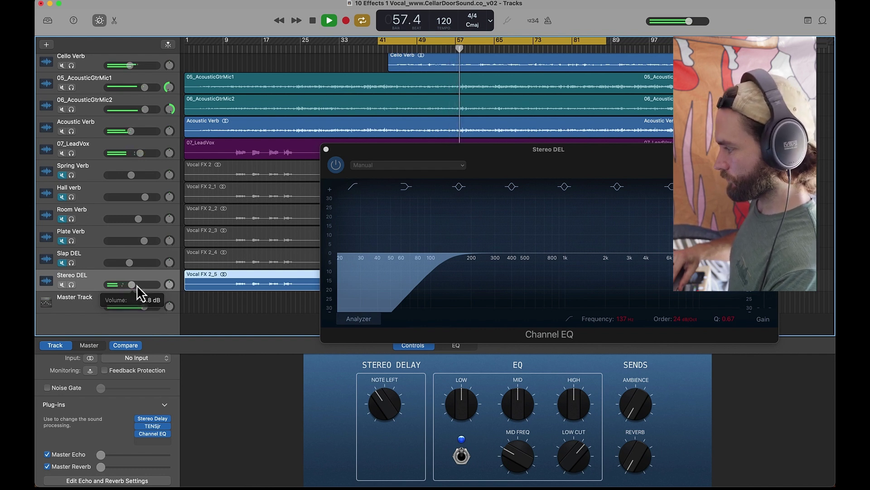
left_click(326, 149)
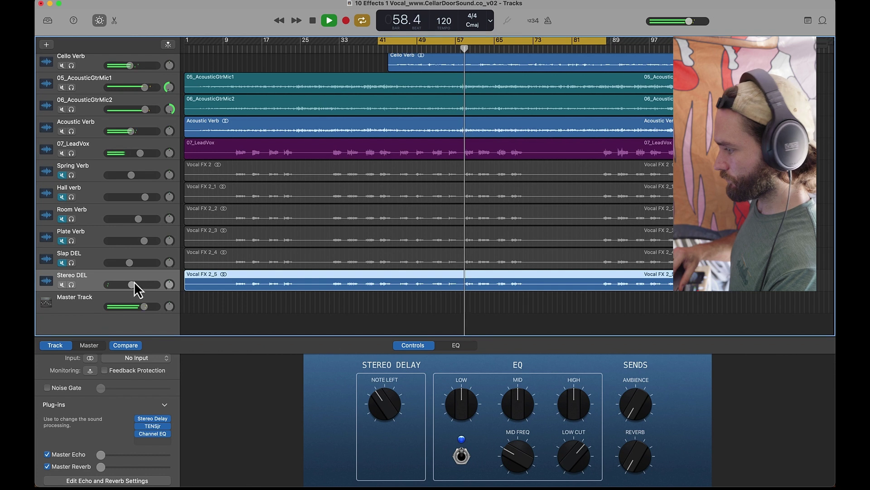
left_click_drag(132, 284, 129, 284)
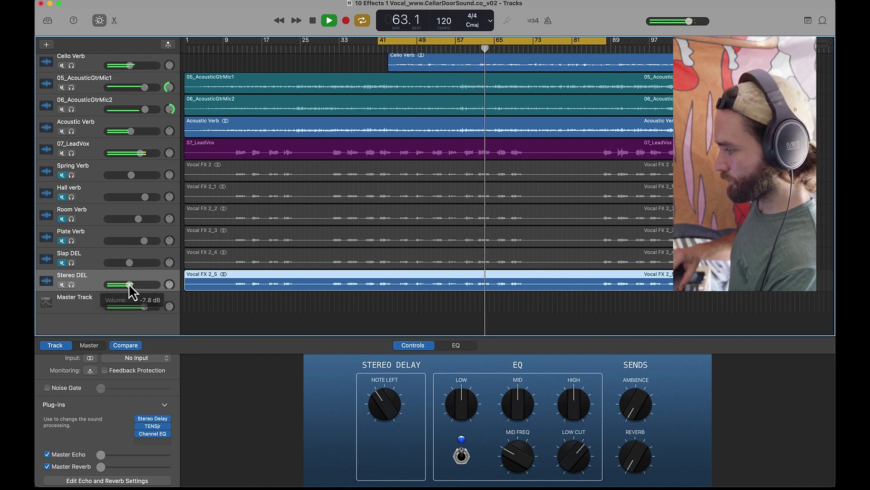
Add a high cut at 4520 Hz to Stereo DEL's Channel EQ and audition it in the full mix
left_click(152, 433)
key("space")
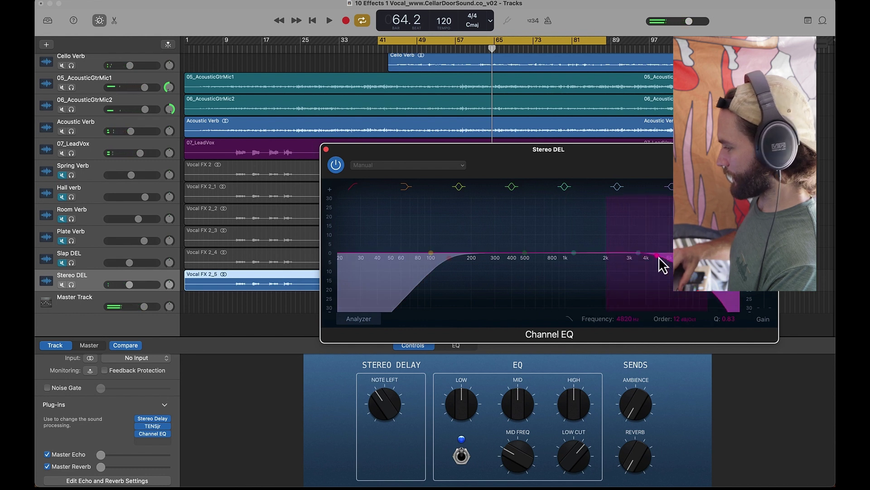
key("space")
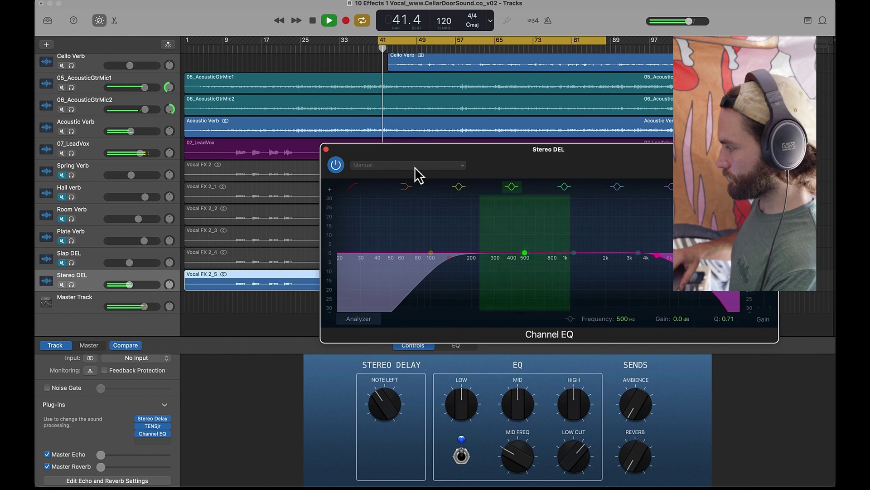
left_click(326, 149)
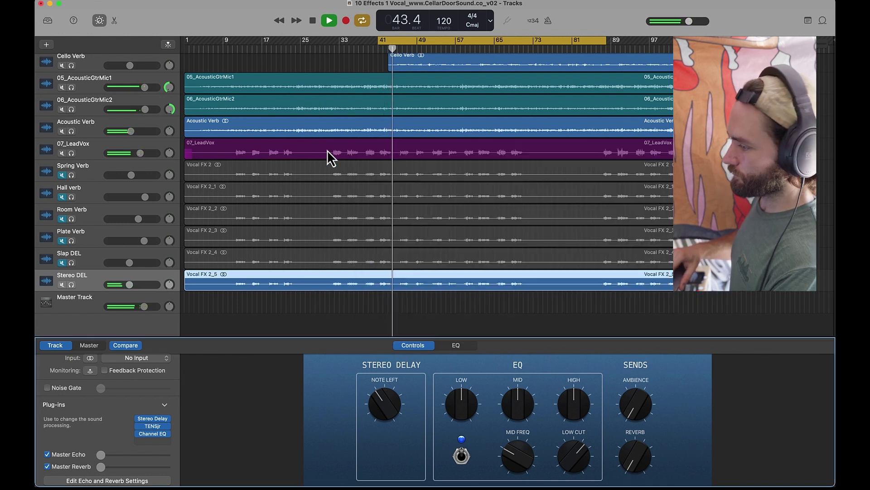
Stop playback and mute the Stereo DEL track
key("space")
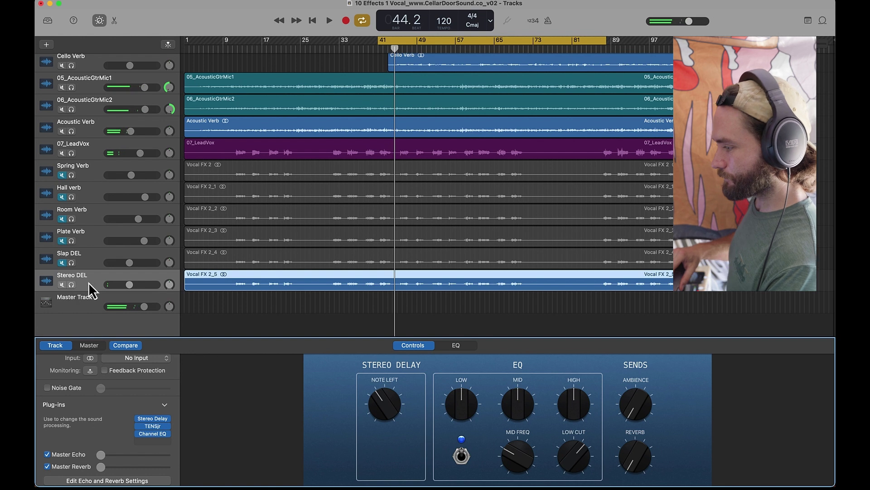
left_click(89, 282)
left_click(62, 284)
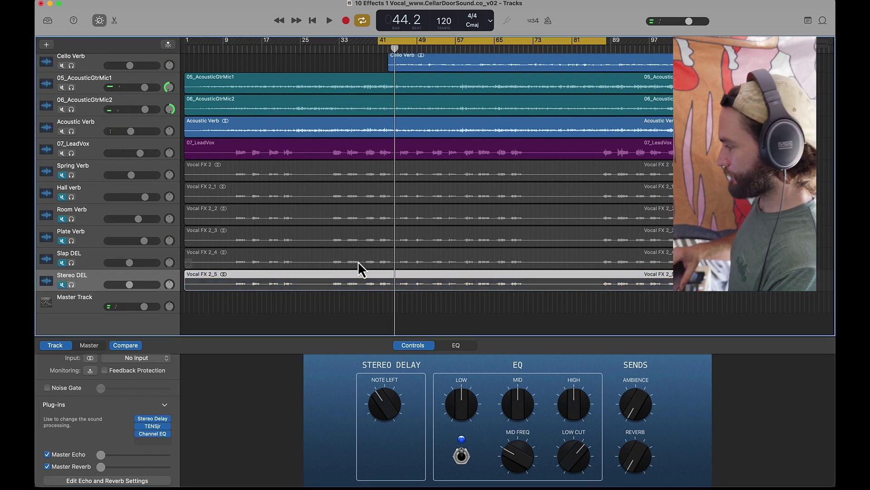
Import Vocal FX 2.wav from the downloads as a new track below Stereo DEL and name the track Gated Verb
mouse_move(515, 486)
left_click(580, 479)
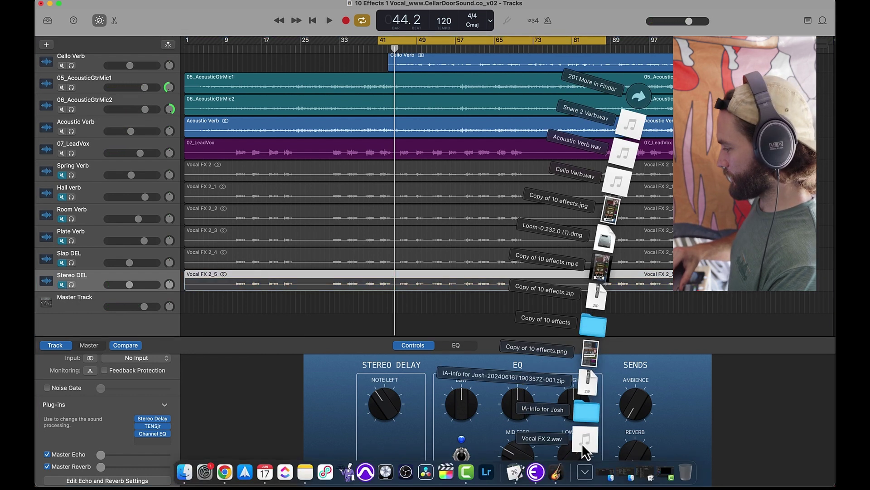
left_click_drag(584, 439, 97, 297)
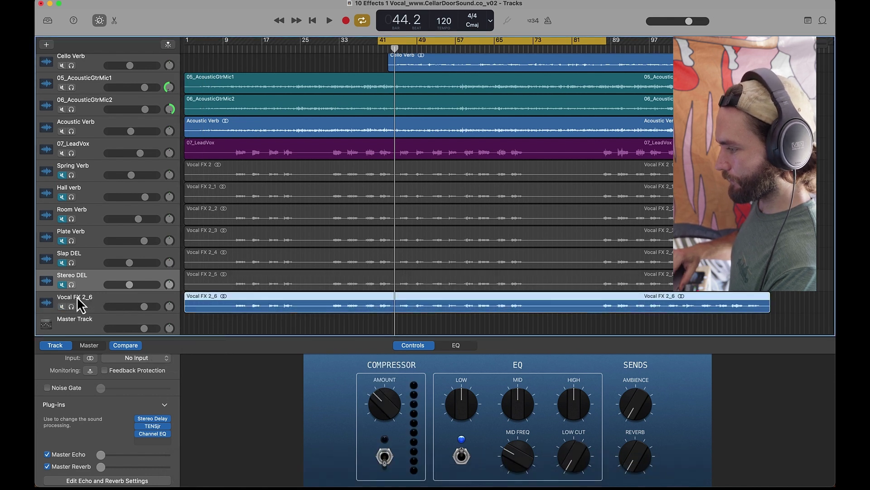
double_click(77, 297)
type("Gated Verb")
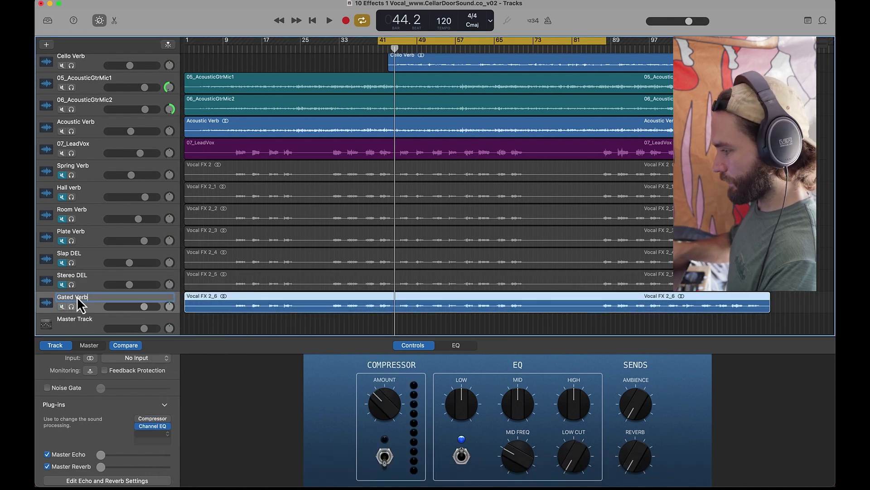
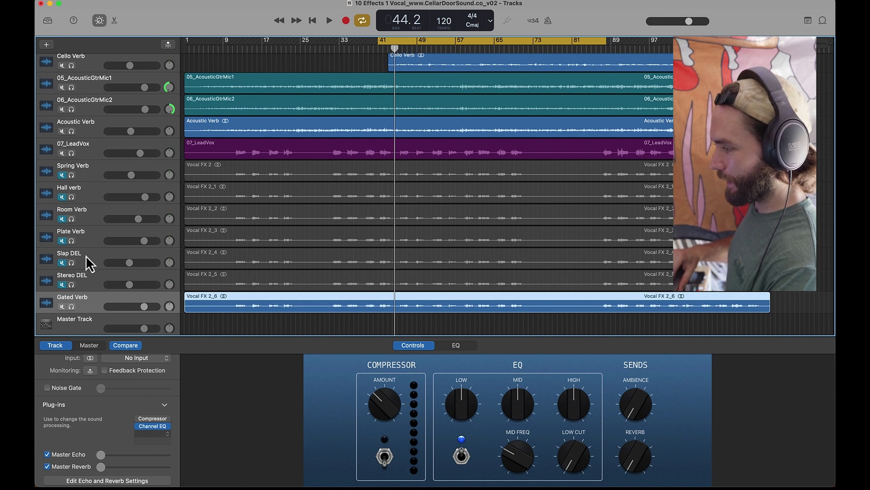
Replace the Compressor on Gated Verb with Space Designer and load its medium-space gated reverb preset 1.1s Gated Chamber
left_click(168, 417)
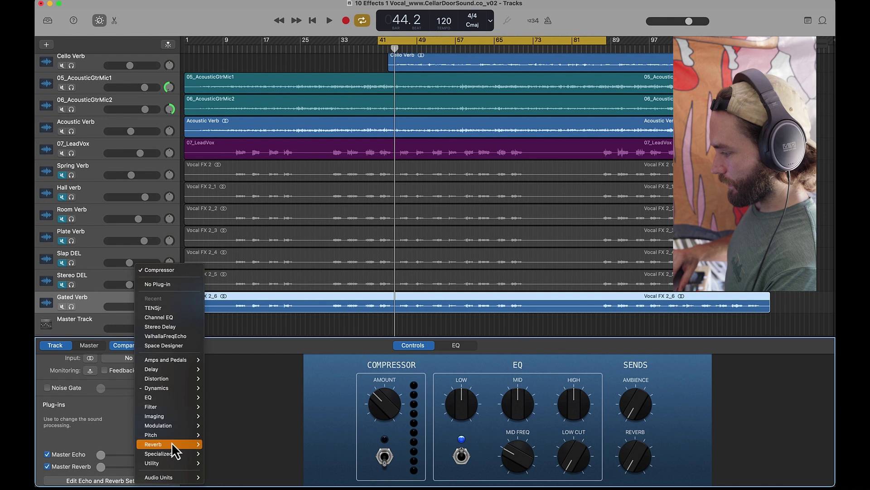
mouse_move(187, 445)
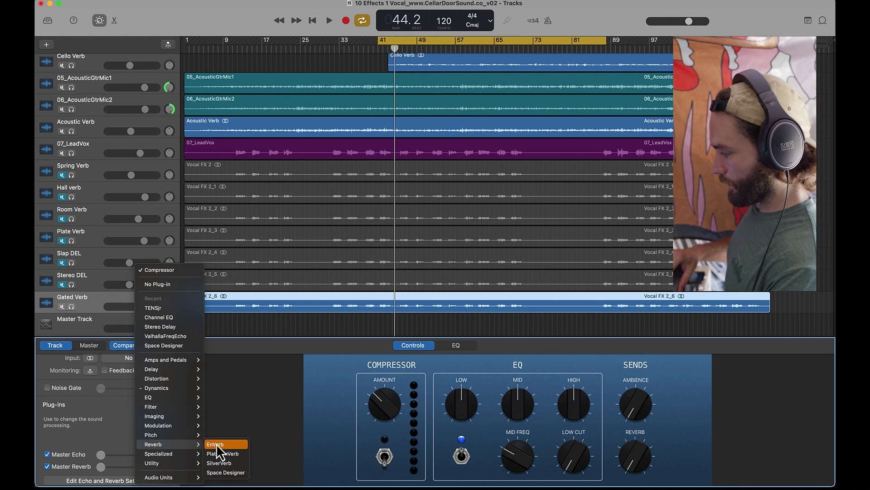
left_click(232, 472)
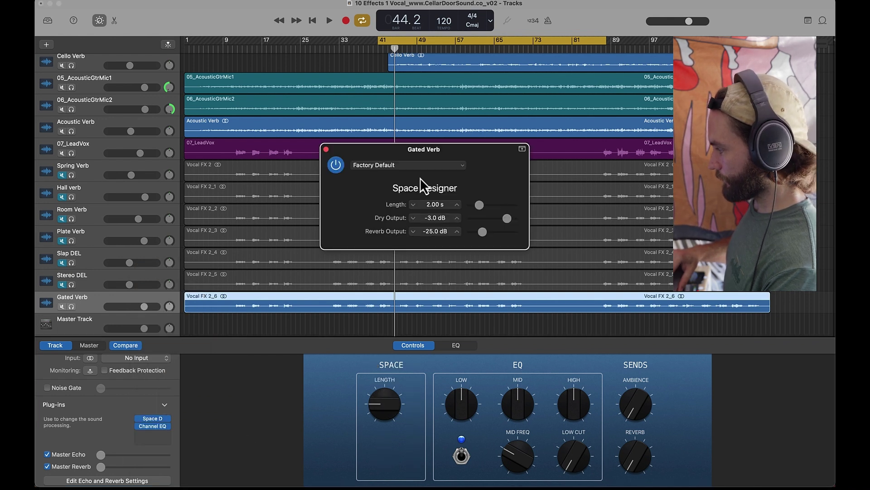
left_click(420, 165)
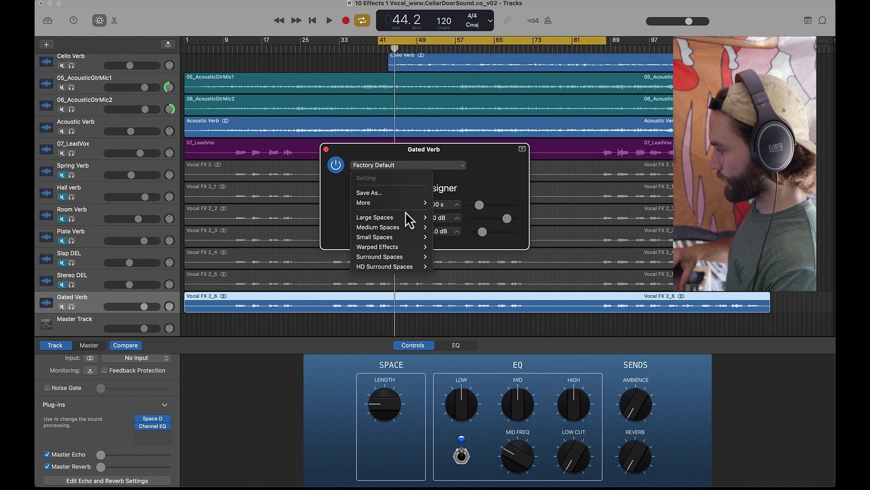
mouse_move(405, 217)
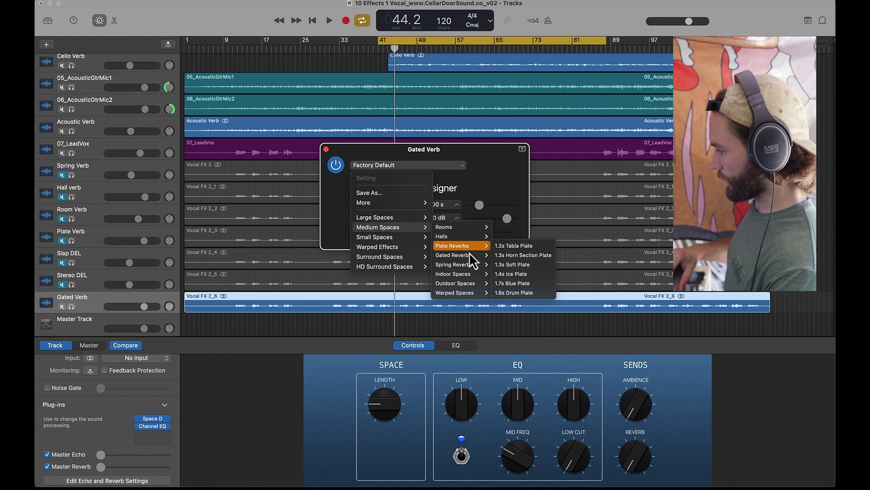
mouse_move(470, 253)
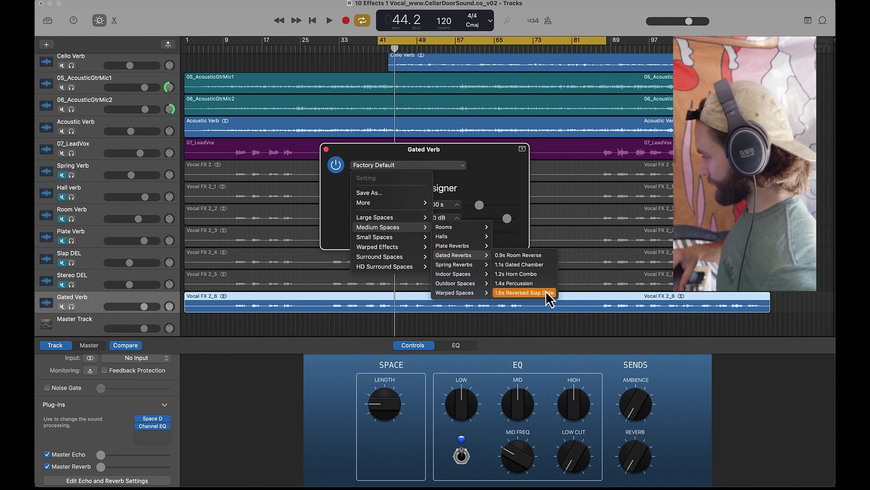
left_click(541, 268)
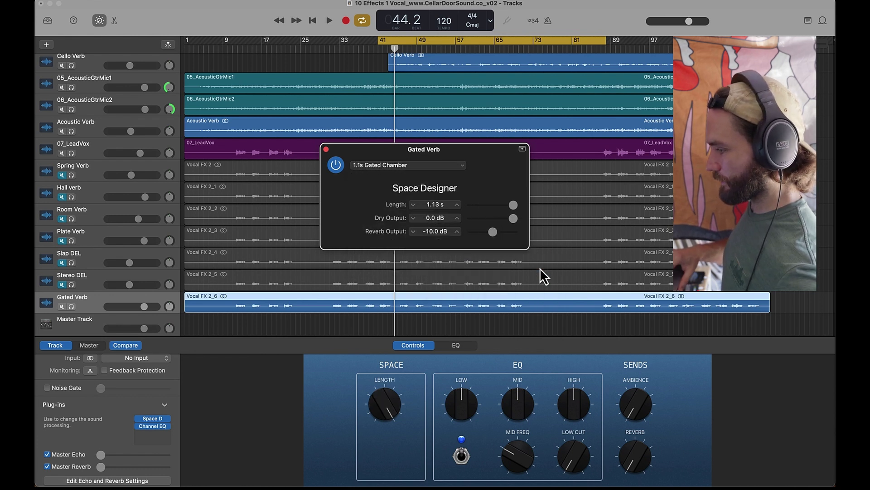
Audition Gated Verb in solo and lower Space Designer's dry output to mute
left_click(71, 307)
key("space")
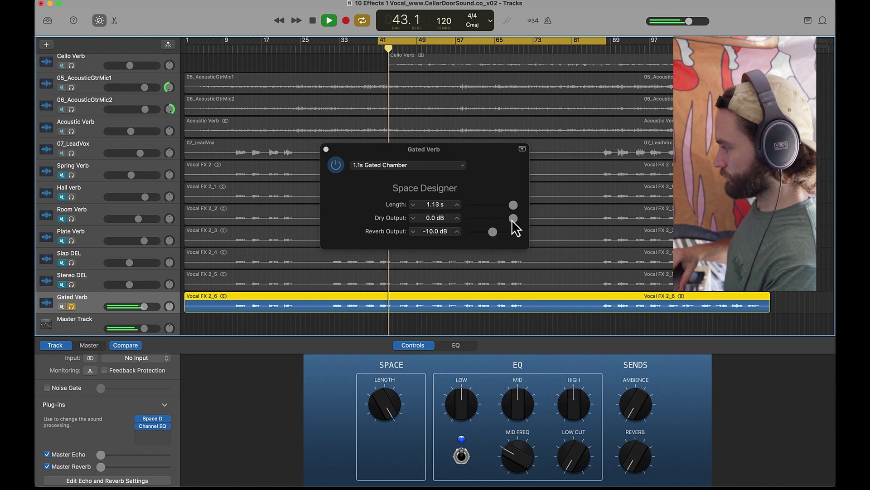
key("space")
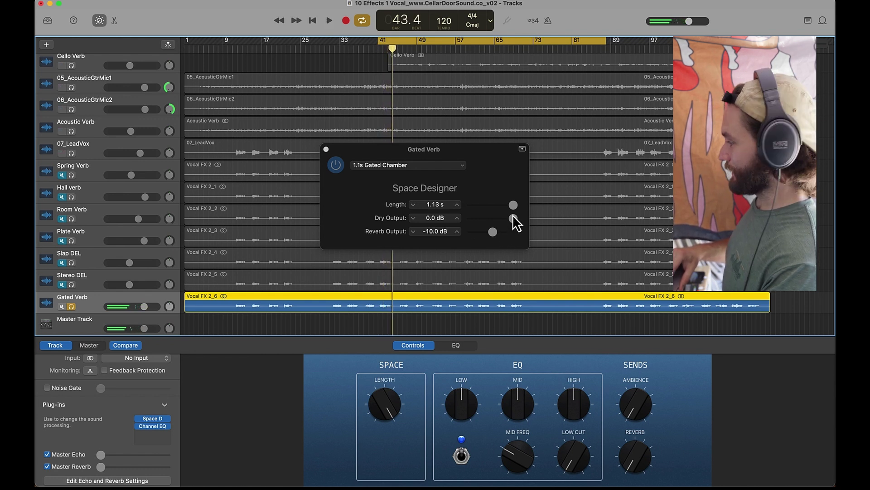
left_click_drag(513, 218, 422, 217)
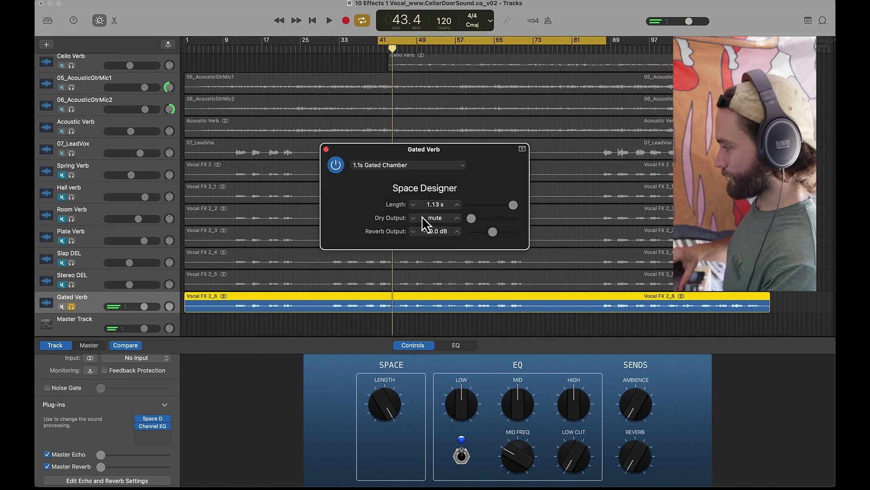
Load the Vocal Reverb EQ preset in Gated Verb's Channel EQ and audition the track in solo
left_click(153, 426)
left_click(413, 167)
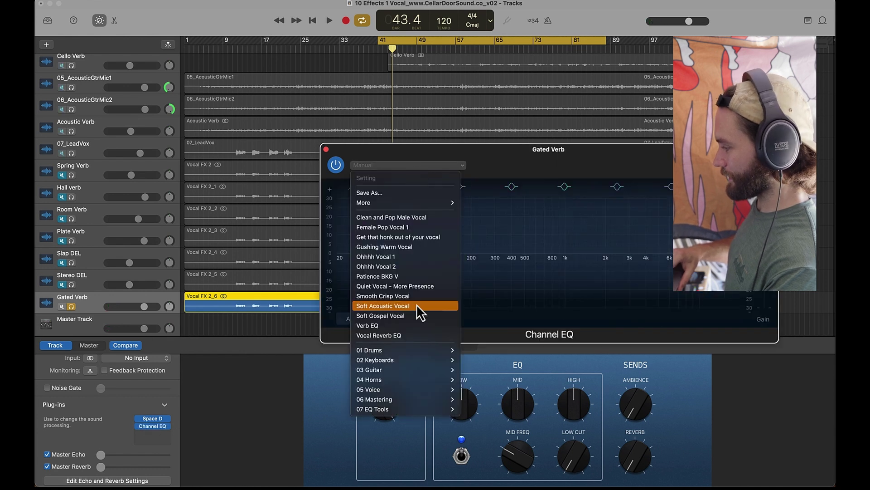
left_click(412, 335)
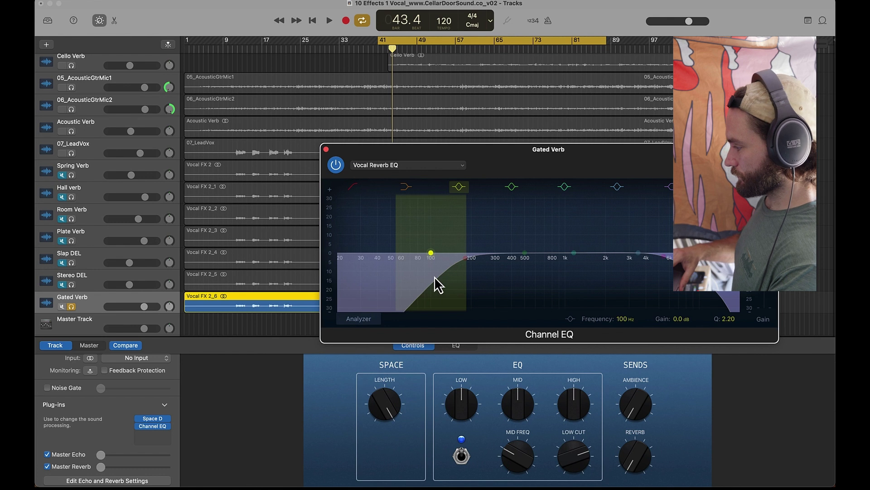
key("space")
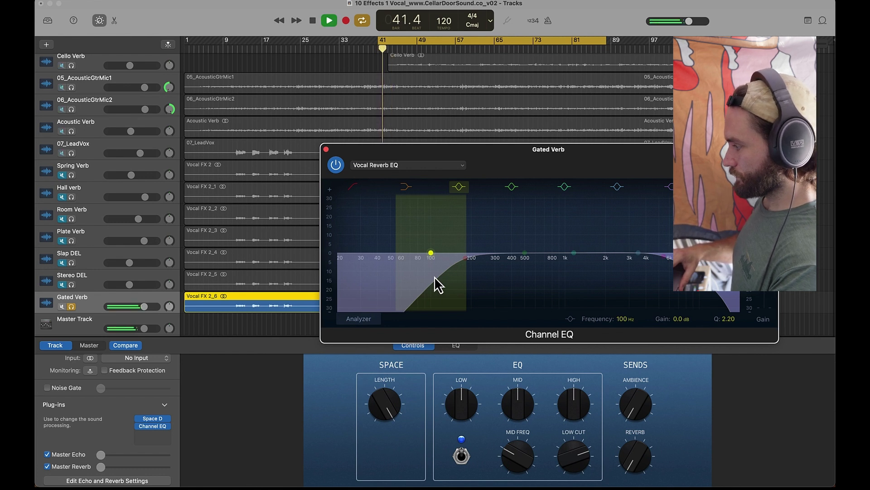
left_click(340, 170)
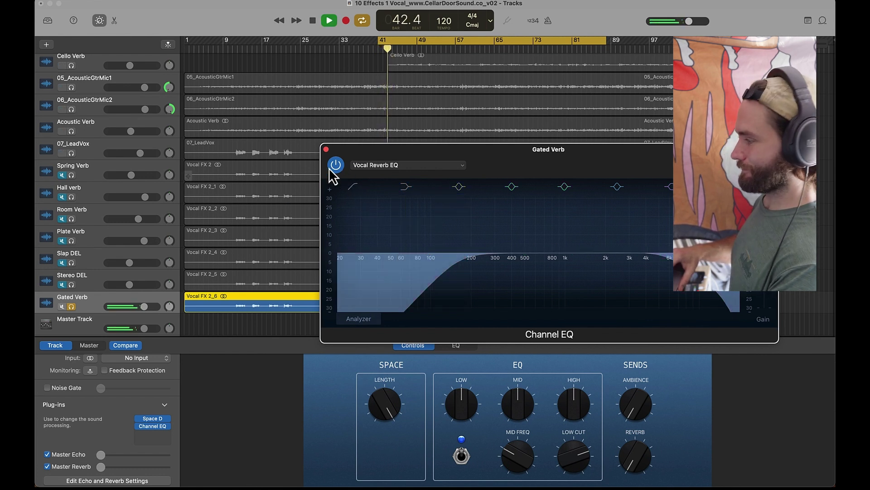
Take Gated Verb out of solo, balance its volume at -4.3 dB against the full mix and mute the track
left_click(326, 149)
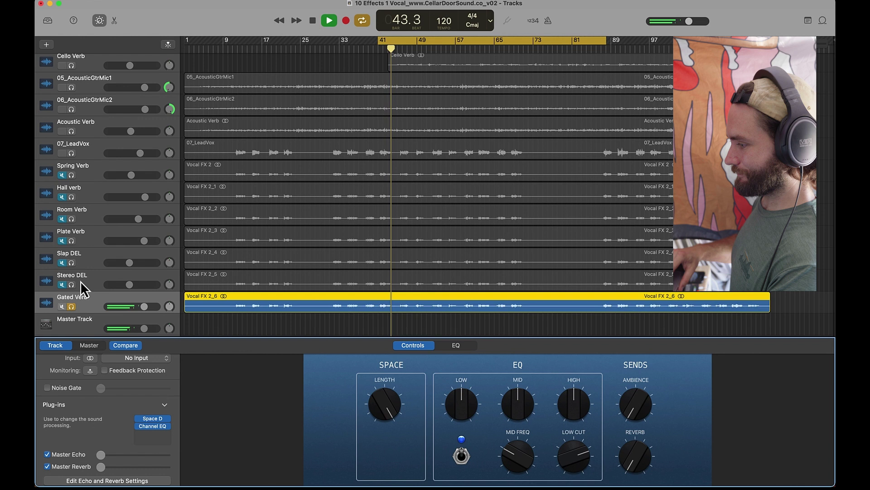
key("space")
left_click(72, 306)
key("space")
left_click_drag(145, 306, 136, 306)
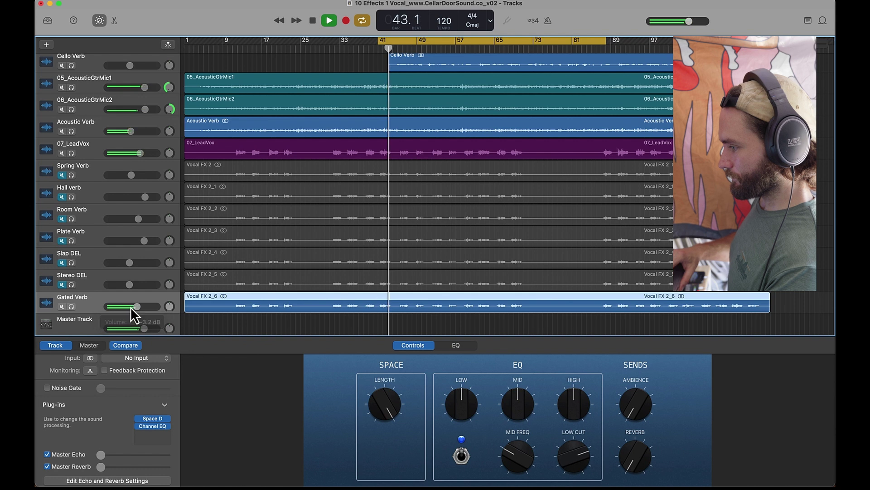
left_click_drag(136, 306, 136, 306)
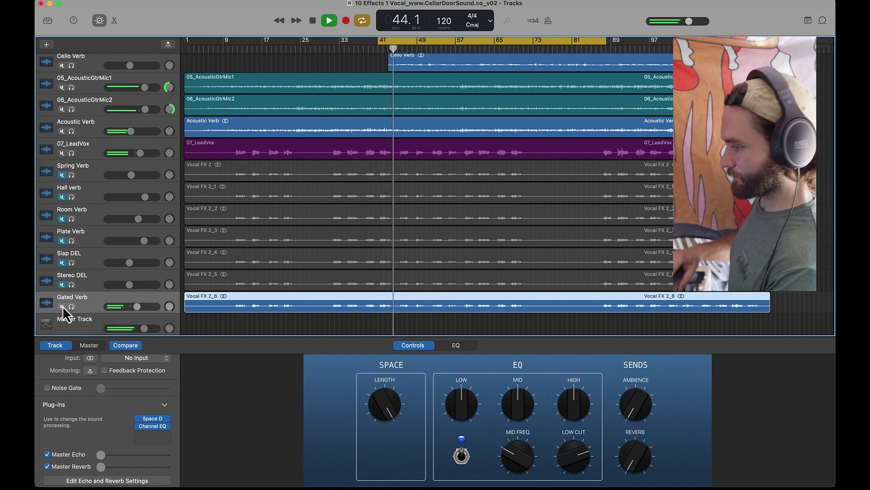
left_click(137, 307)
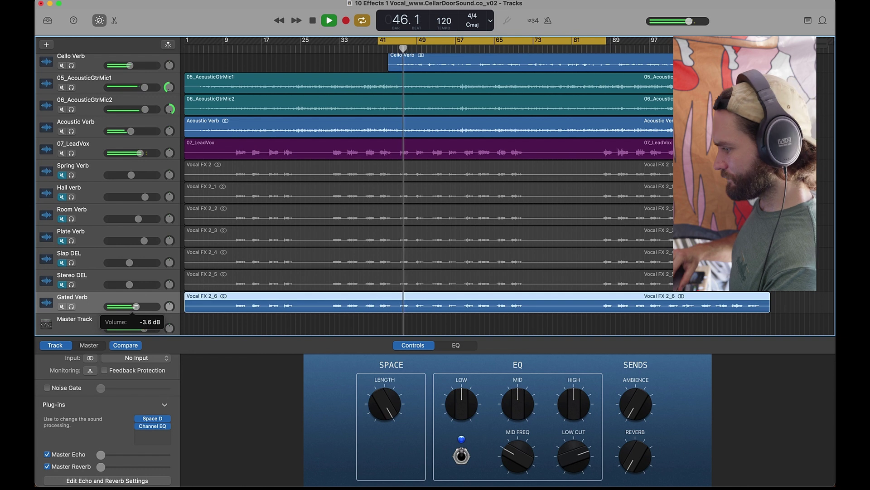
left_click_drag(137, 307, 135, 306)
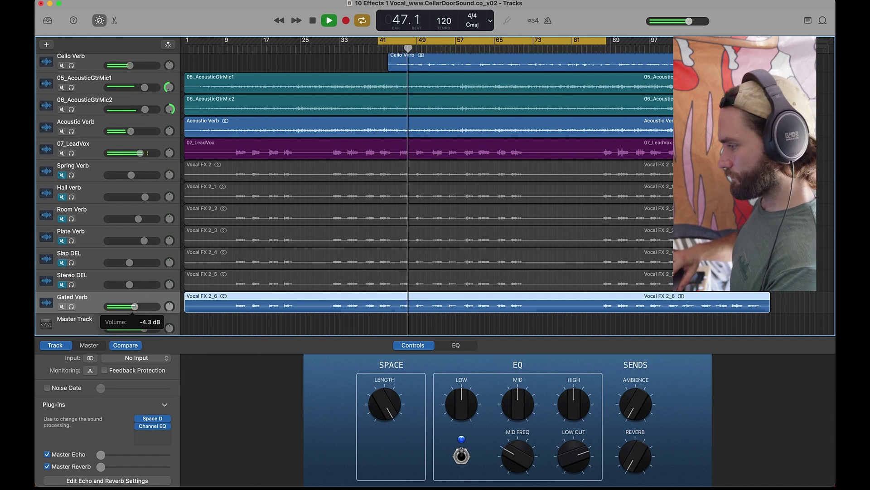
key("space")
left_click(61, 308)
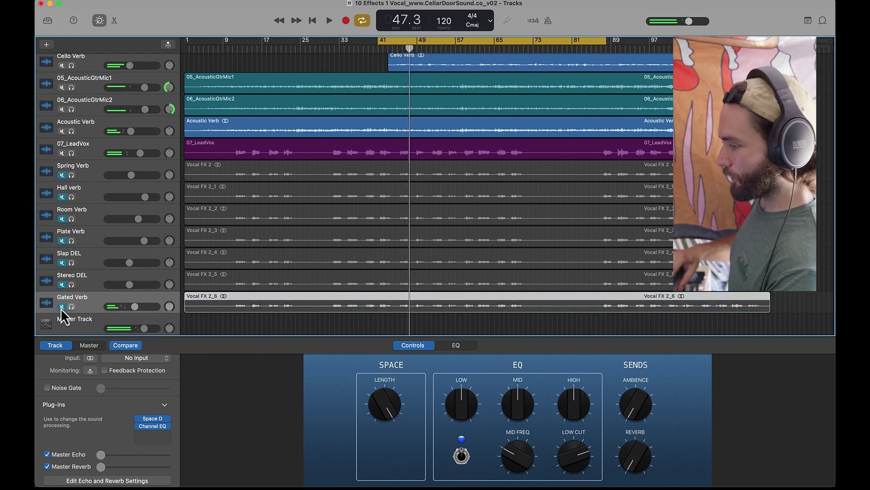
Import the Vocal FX 2 audio from the downloads as a new track below Gated Verb
scroll(228, 244, "down", 3)
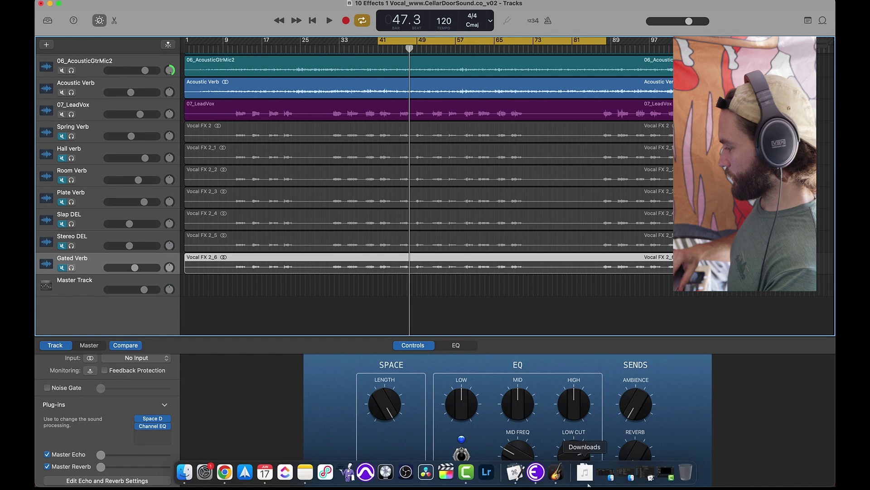
left_click(585, 472)
left_click_drag(588, 447, 186, 318)
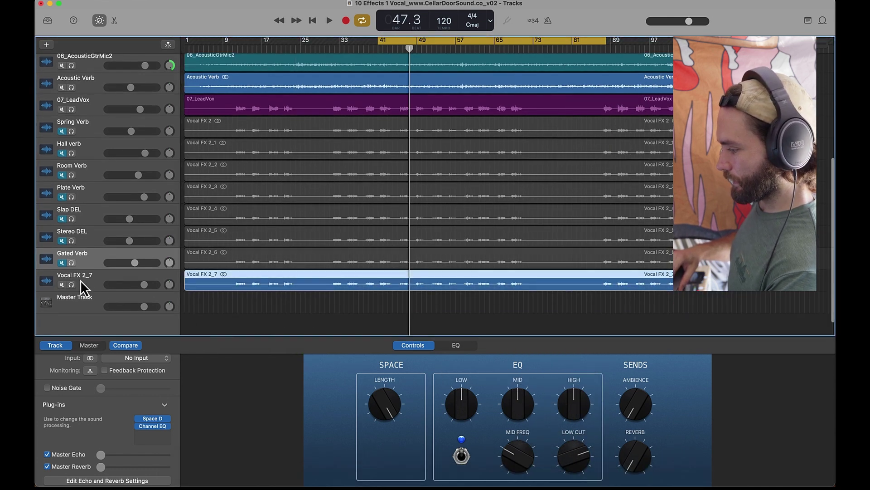
Replace the Compressor on the newly imported vocal track with Space Designer
left_click(93, 287)
left_click(171, 419)
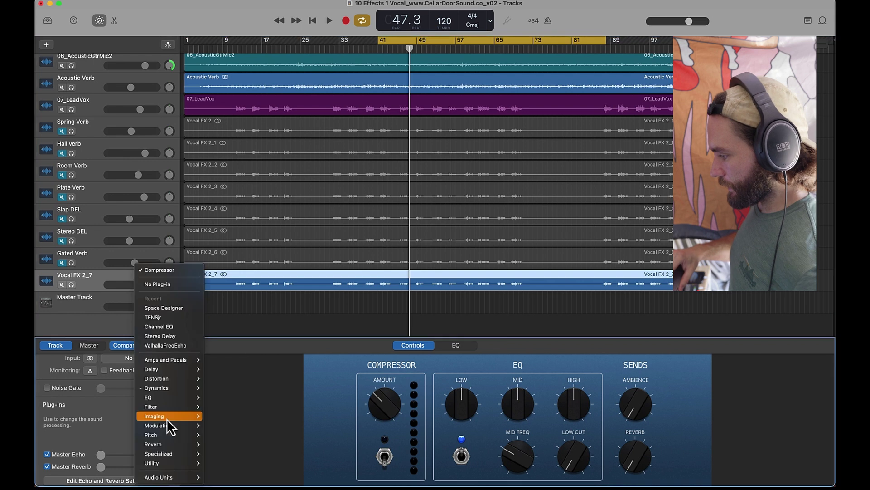
mouse_move(171, 416)
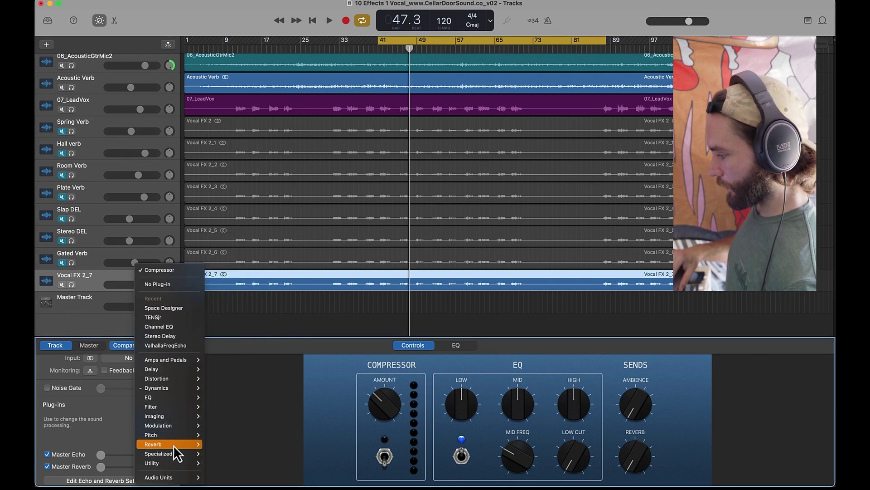
mouse_move(173, 444)
left_click(230, 475)
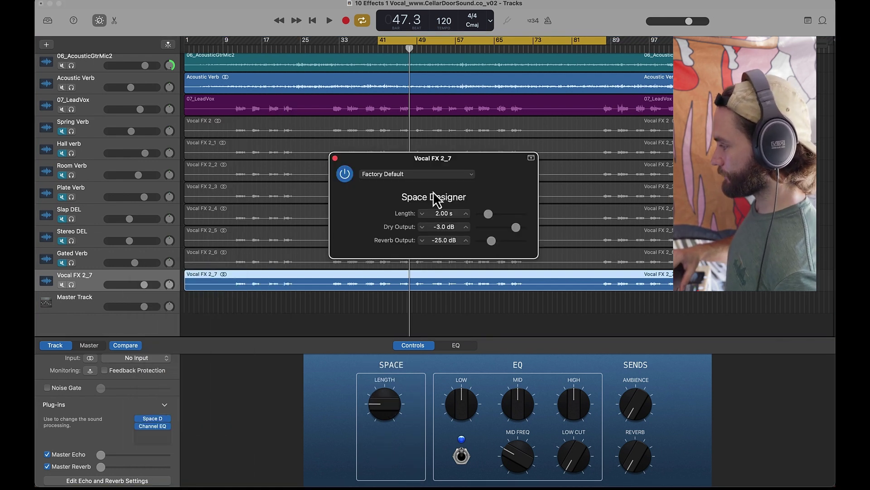
Try Space Designer's Transistor Radio 01 preset from the Warped Effects speakers and audition the new vocal track in solo
left_click(460, 174)
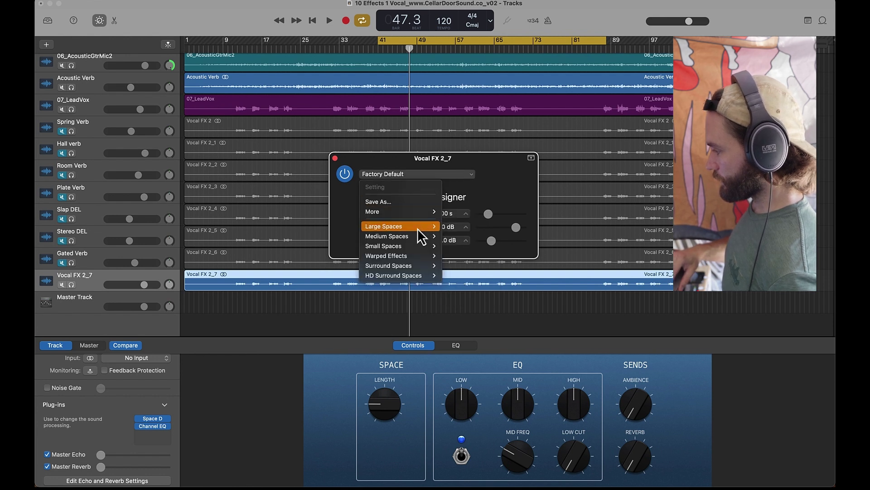
mouse_move(466, 263)
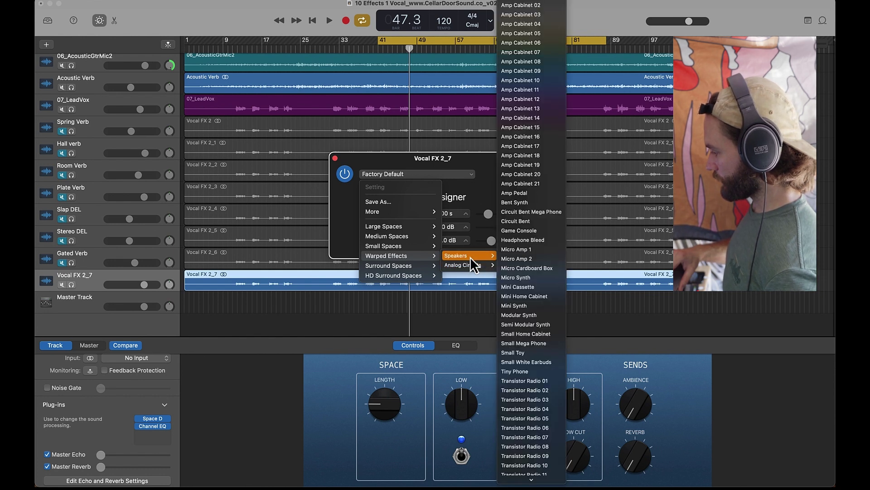
scroll(551, 324, "down", 2)
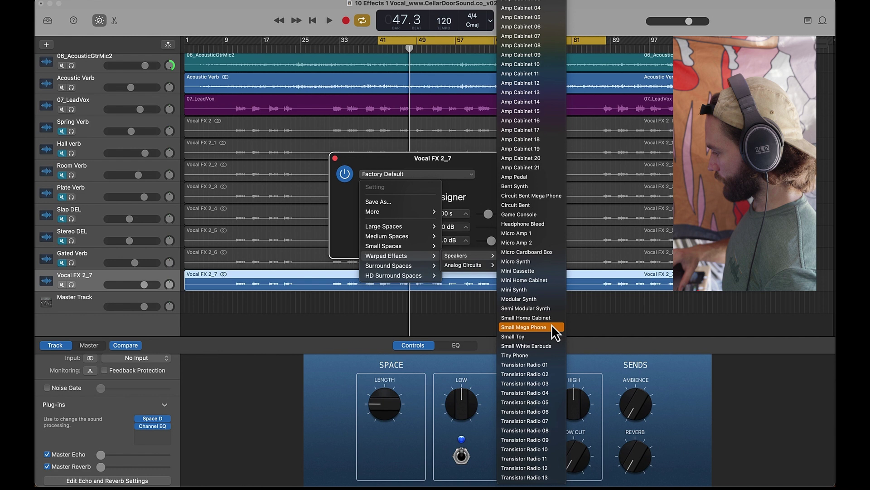
left_click(551, 368)
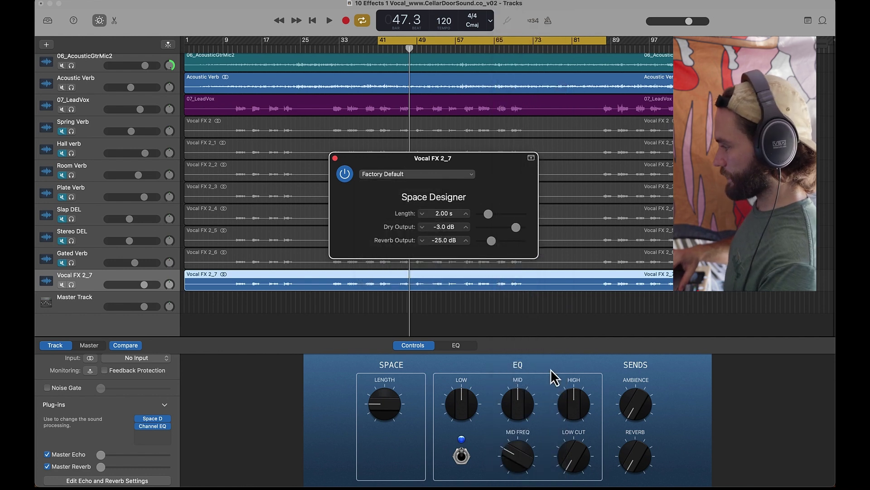
left_click(71, 284)
key("space")
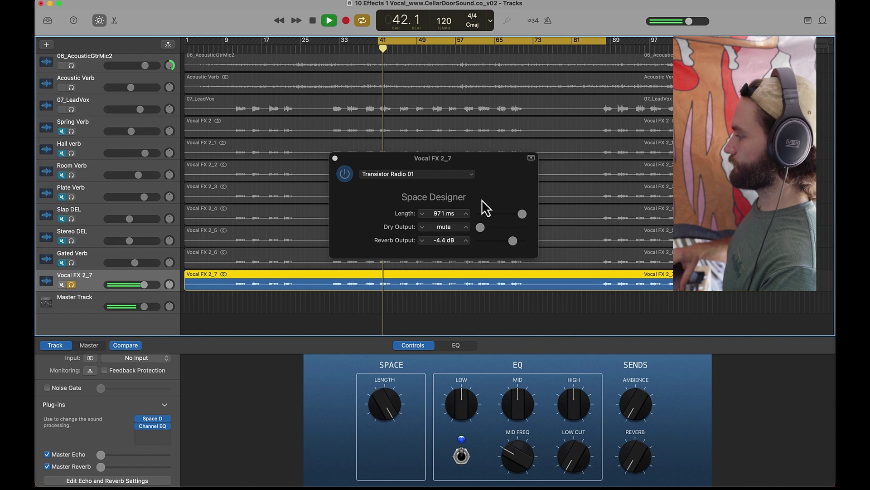
key("space")
Load Space Designer's Transistor Radio 02 speaker preset on the soloed track and audition it
left_click(467, 175)
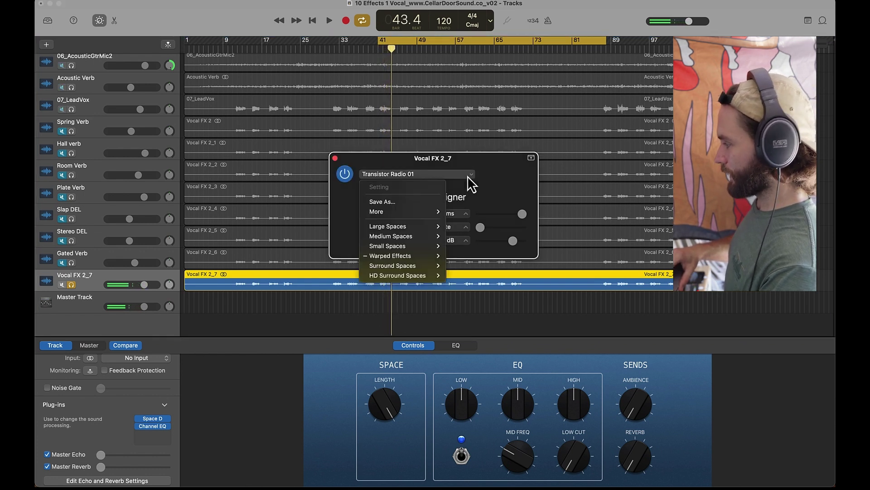
mouse_move(417, 258)
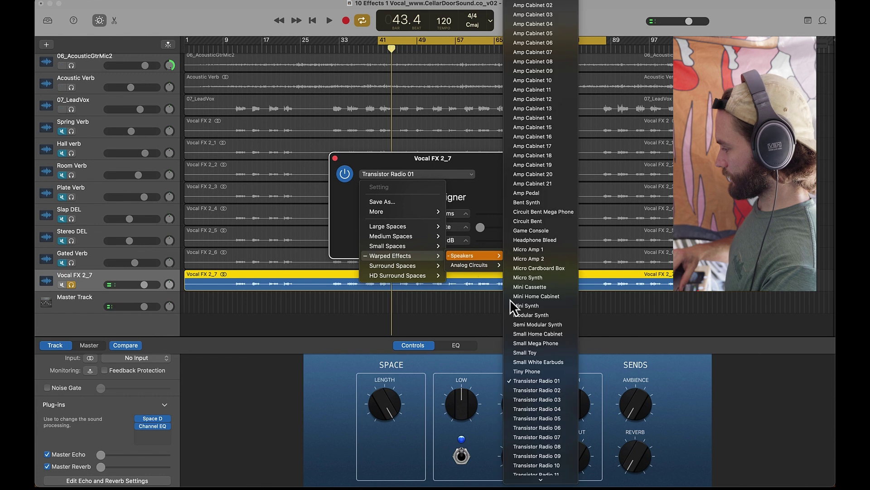
left_click(539, 387)
key("space")
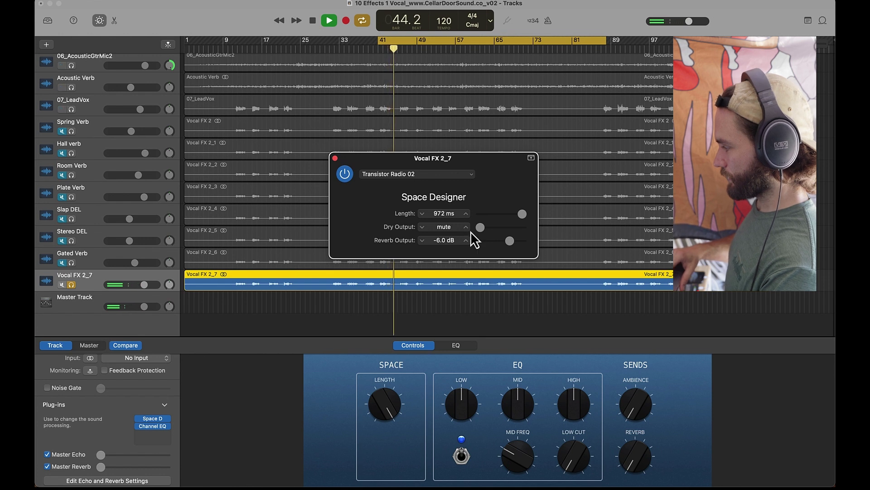
key("space")
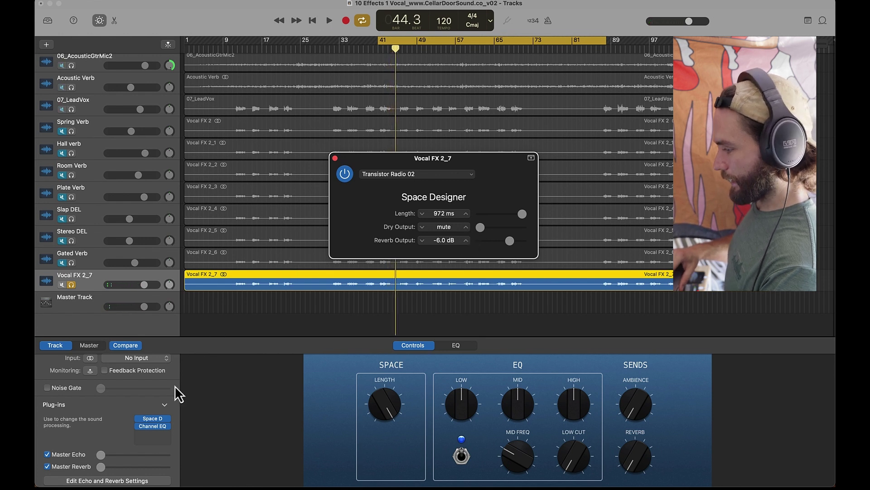
Add a low cut at 204 Hz in the soloed track's Channel EQ and audition the result
left_click(152, 426)
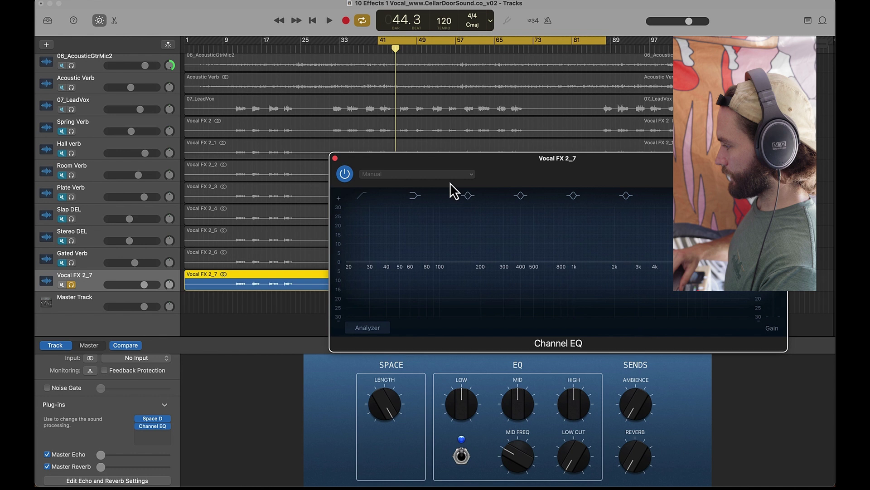
left_click(357, 195)
left_click_drag(355, 268, 481, 266)
key("space")
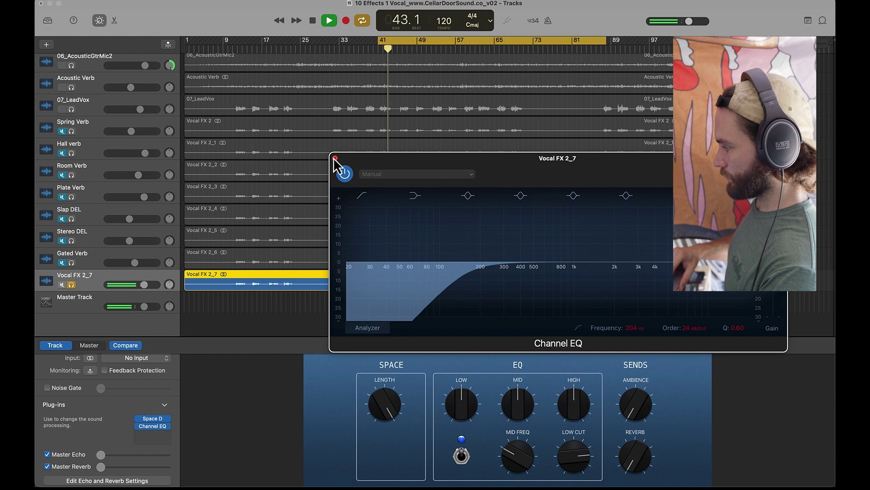
key("space")
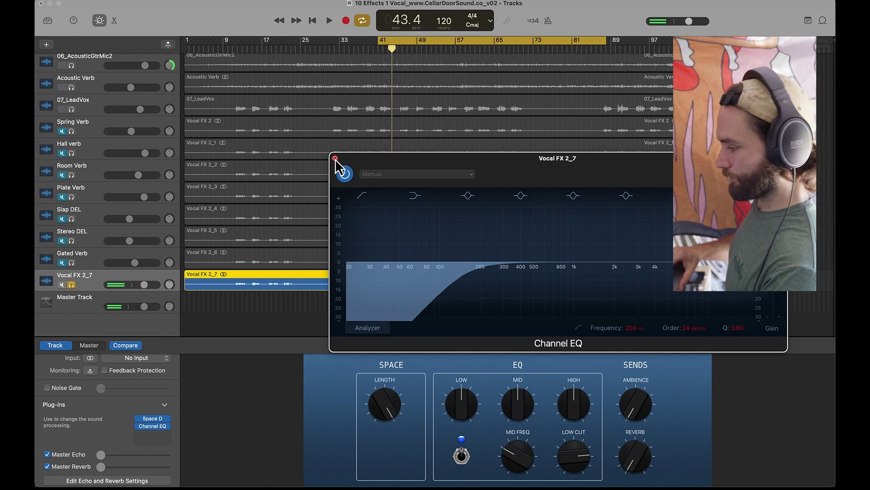
left_click(335, 159)
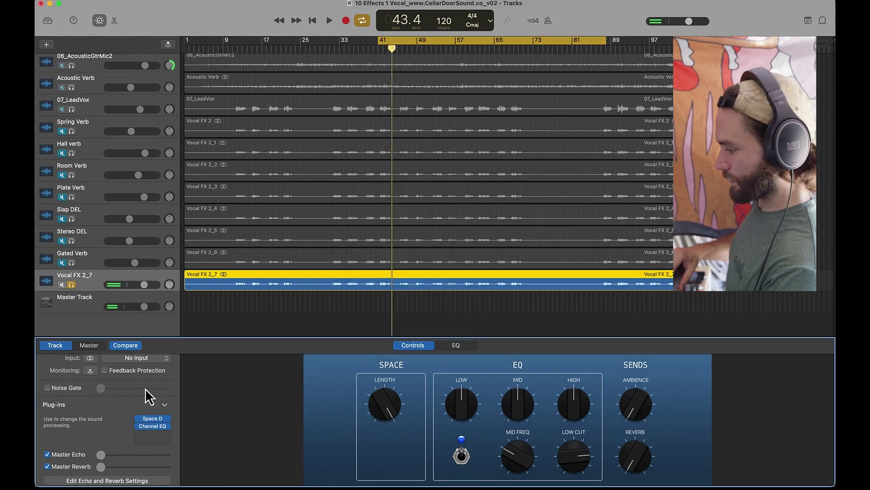
Insert Distortion II after Space Designer, load its Heavy Distorted Vocal Effect preset and audition the track
left_click(161, 436)
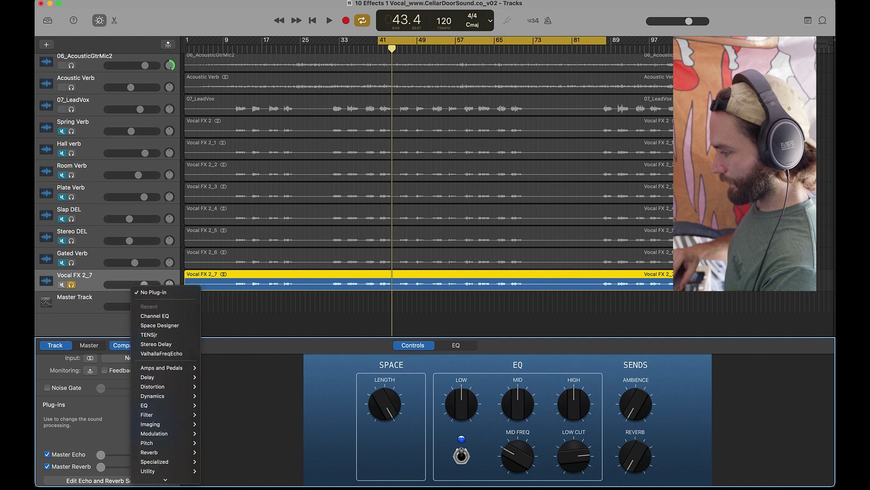
mouse_move(179, 381)
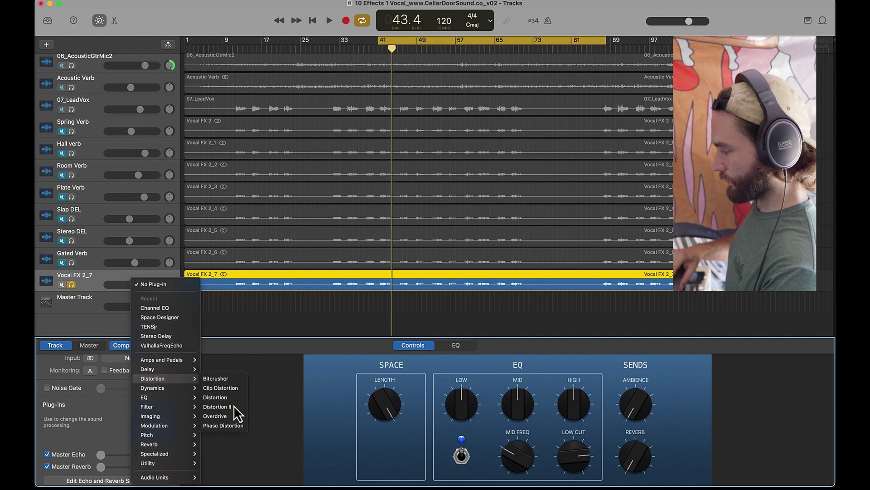
left_click(233, 405)
left_click(430, 183)
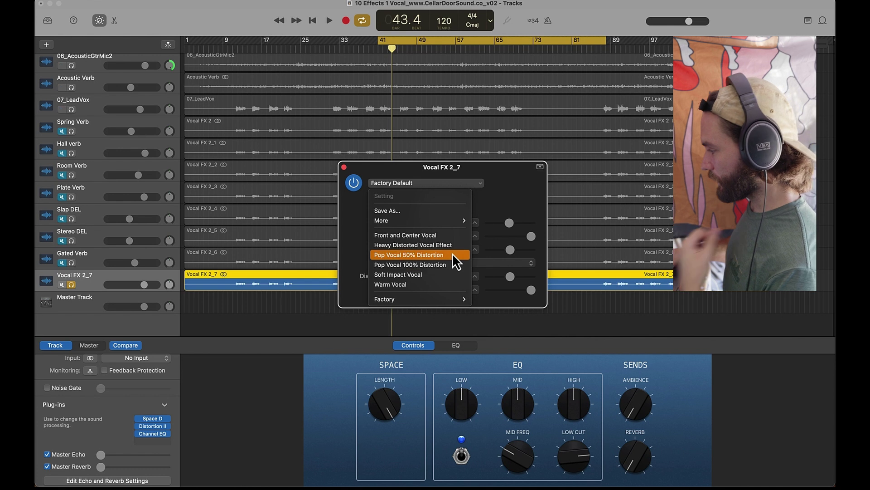
left_click(447, 245)
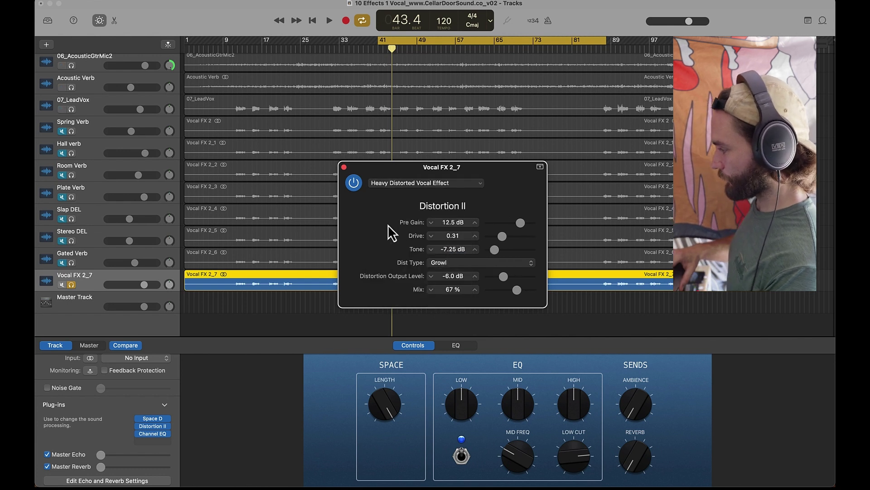
key("space")
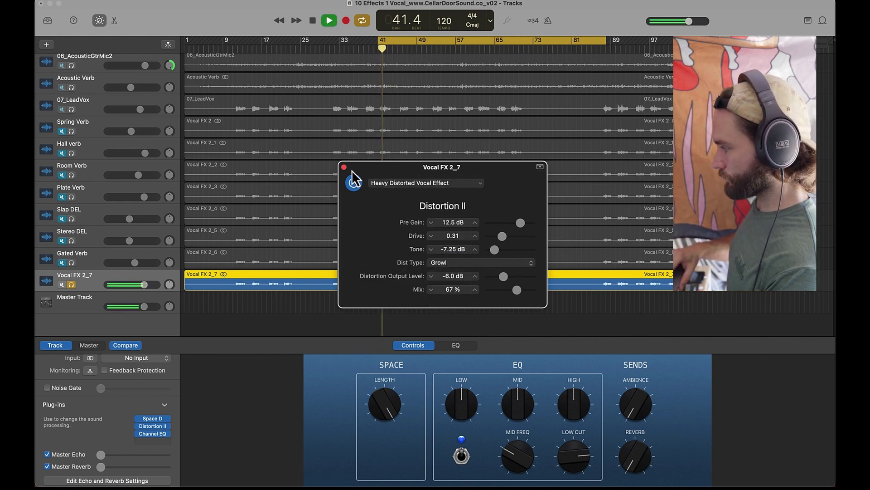
left_click(343, 167)
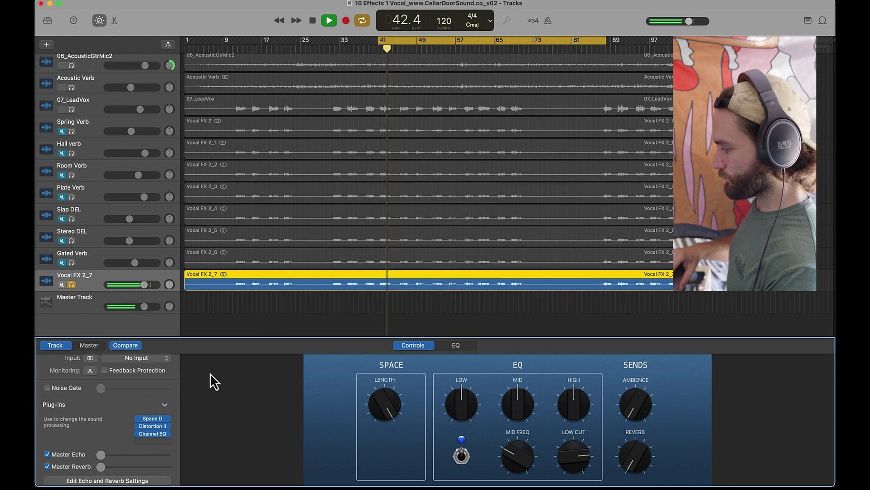
Raise the Channel EQ low cut on the distorted vocal track to 312 Hz and audition it
left_click(152, 433)
left_click_drag(458, 280, 525, 294)
key("space")
key("space")
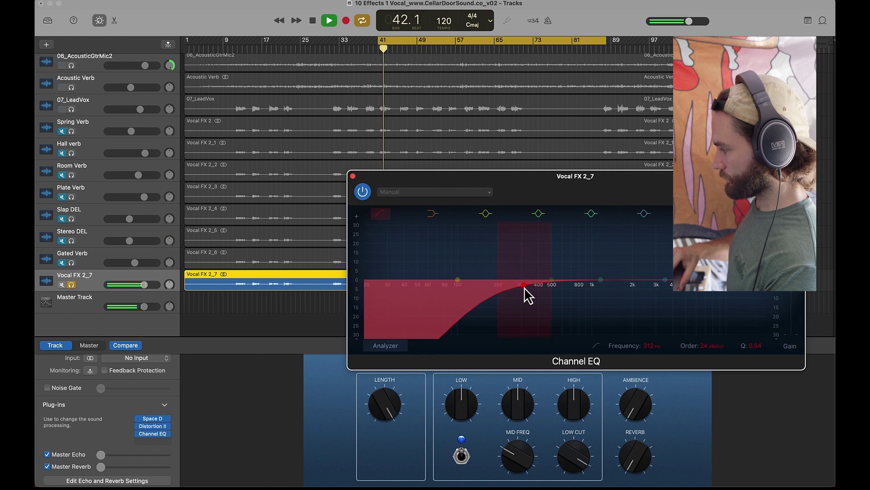
left_click(353, 176)
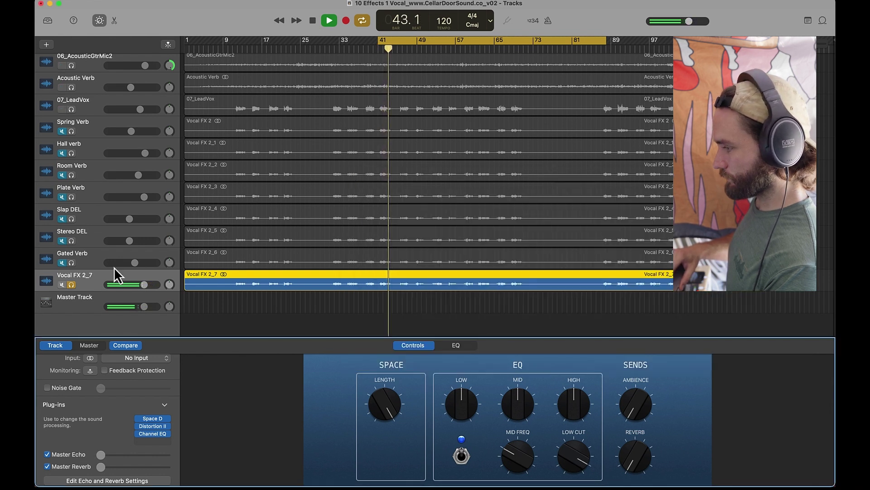
key("space")
Take the distorted vocal track out of solo and lower its volume to about -4 dB in the full mix
left_click(73, 285)
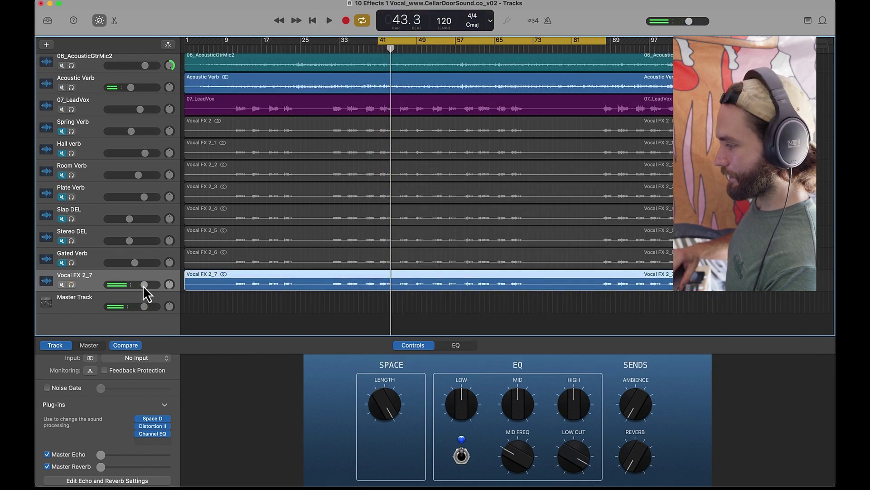
left_click_drag(143, 285, 134, 285)
key("space")
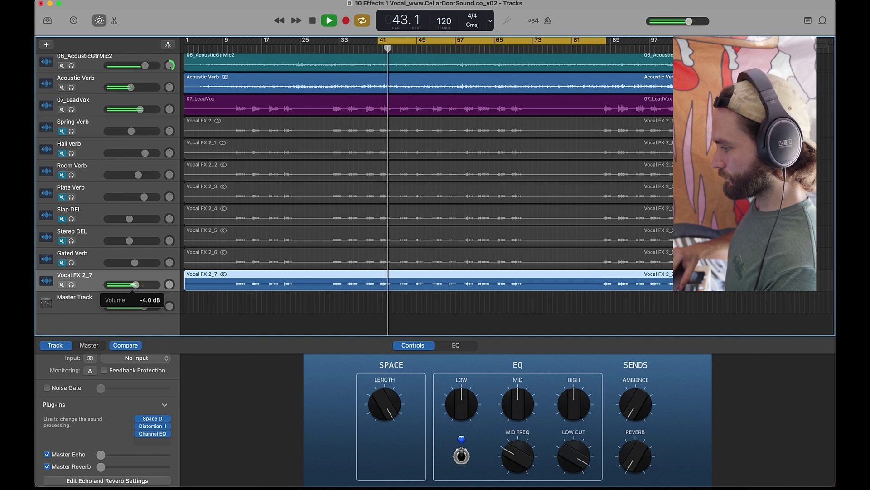
Unmute Gated Verb, Slap DEL and Spring Verb, slightly lower Slap DEL and bring Gated Verb down to about -5.2 dB
left_click(62, 262)
left_click(61, 219)
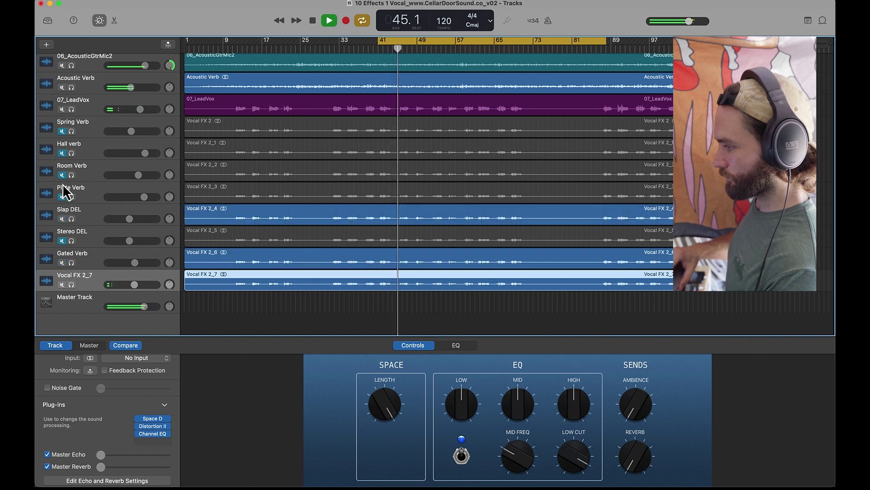
left_click(62, 131)
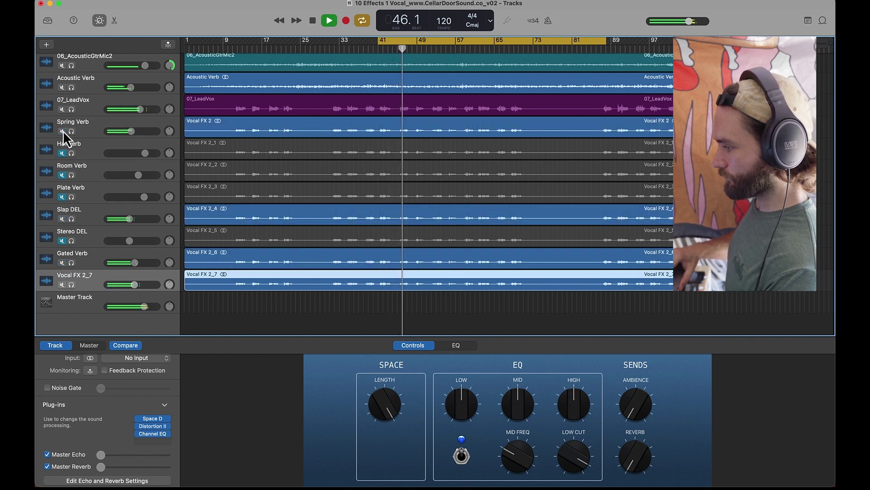
left_click_drag(128, 219, 127, 219)
left_click_drag(134, 262, 132, 261)
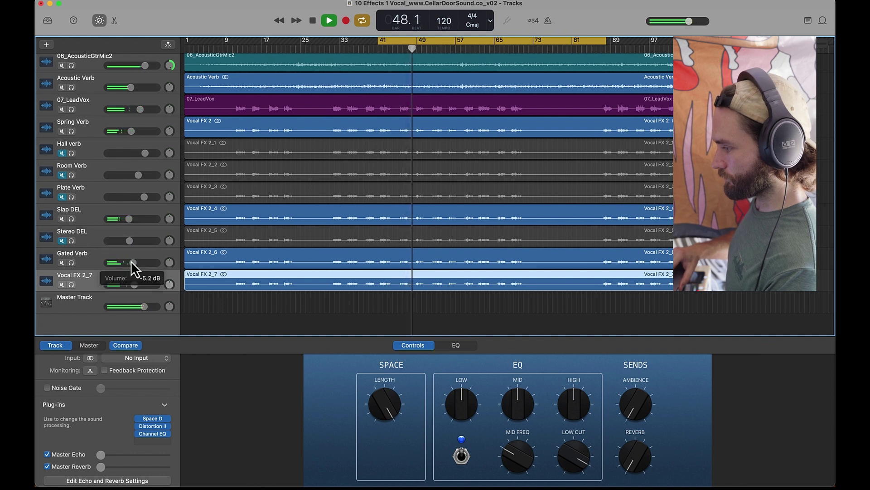
Rename the distorted vocal track (Vocal FX 2_7) as Transister Radio
double_click(85, 275)
type("T")
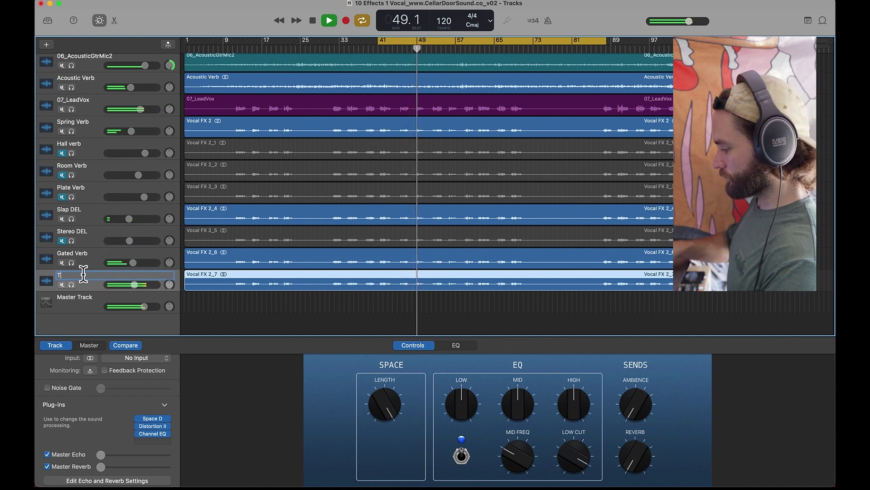
type("ransistor Radio")
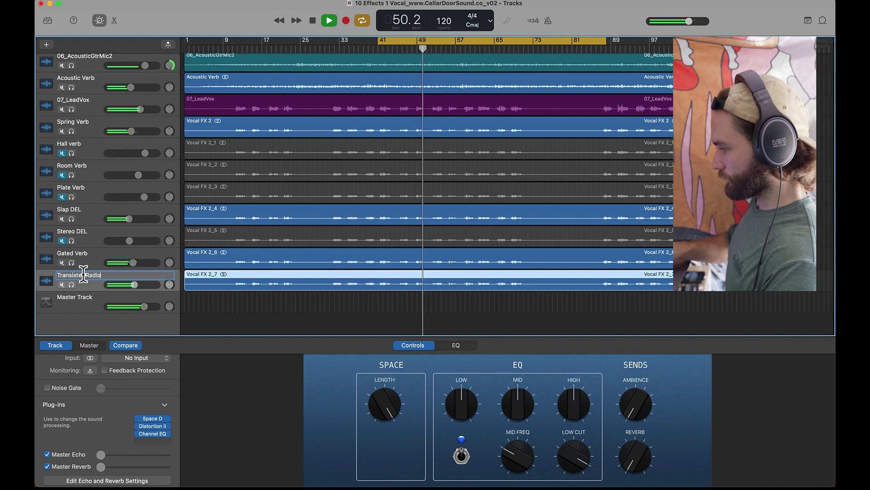
key("Return")
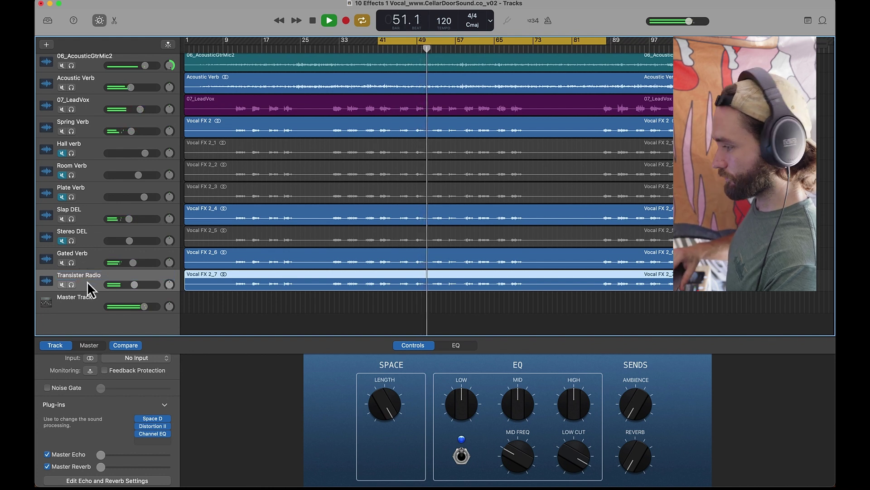
Stop playback and mute the Slap DEL, Gated Verb and Transister Radio tracks
key("space")
left_click(62, 219)
left_click(62, 263)
left_click(61, 284)
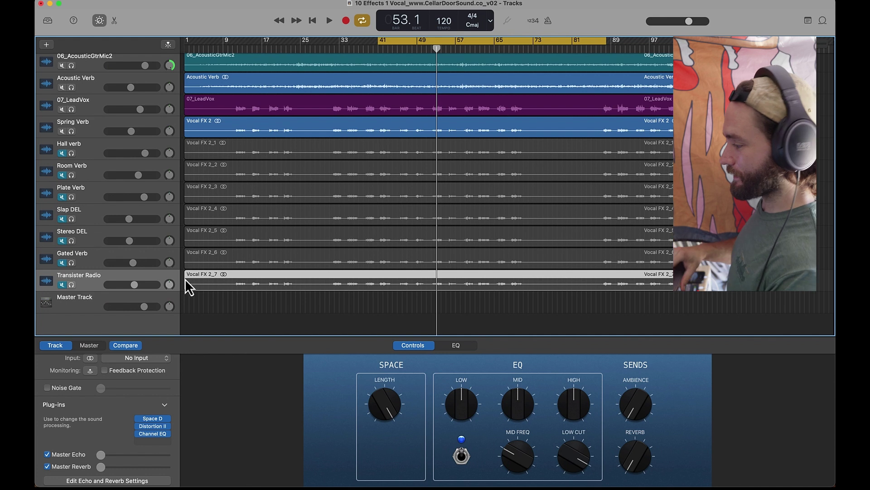
Add Vocal FX 2.wav from Downloads as a new track below Transister Radio and name it Guitar Cab FX
left_click(586, 474)
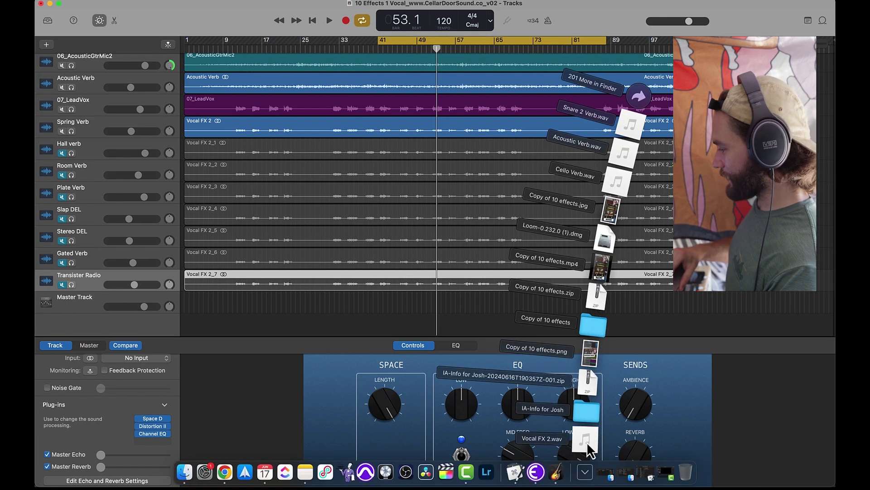
left_click_drag(587, 444, 180, 330)
double_click(86, 297)
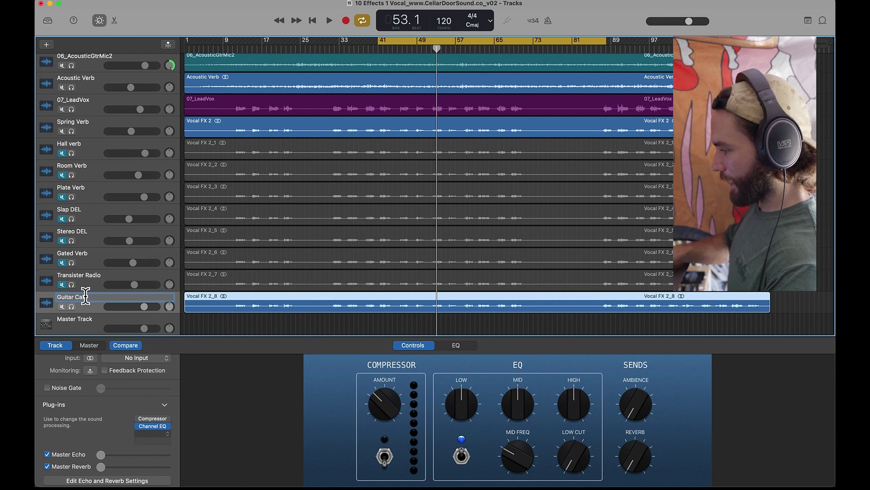
key("Return")
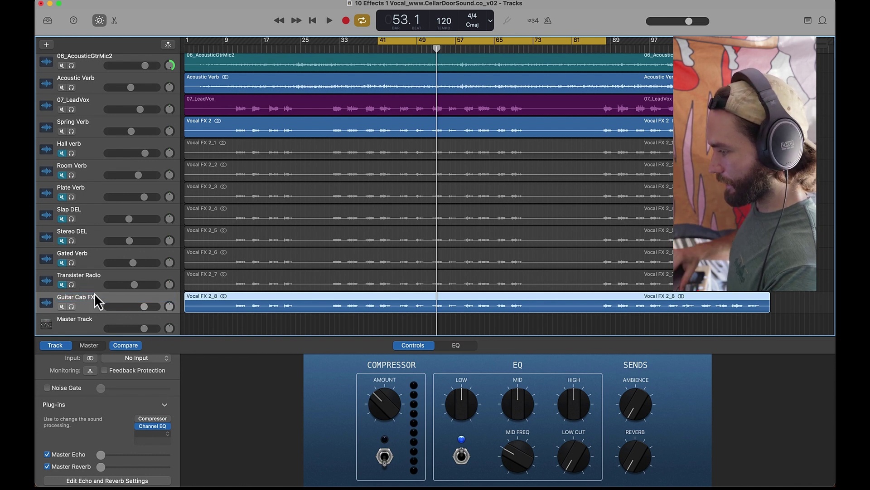
Replace the Compressor on Guitar Cab FX with Space Designer, load the Amp Cabinet 10 speaker preset and audition the track soloed
left_click(168, 420)
mouse_move(176, 443)
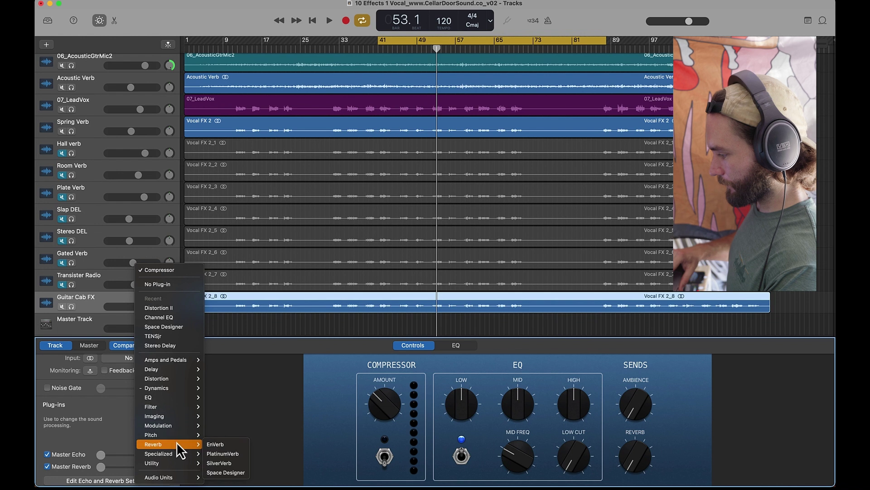
left_click(226, 472)
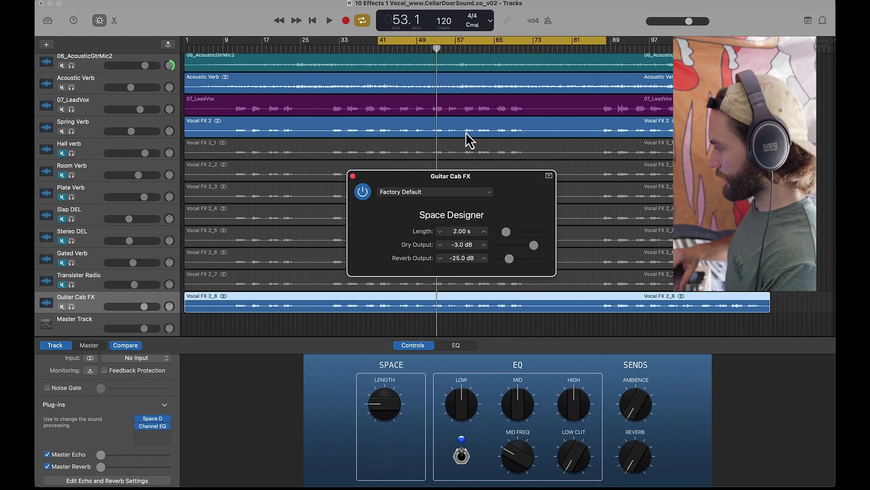
left_click(421, 191)
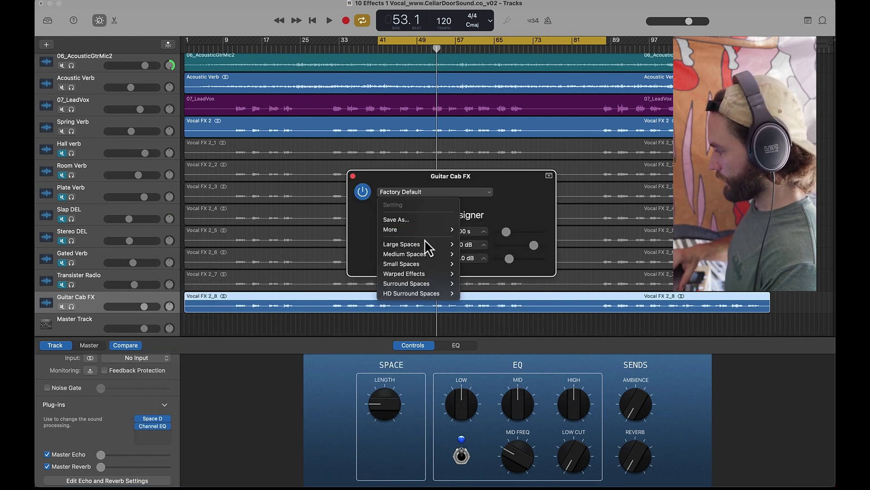
mouse_move(425, 247)
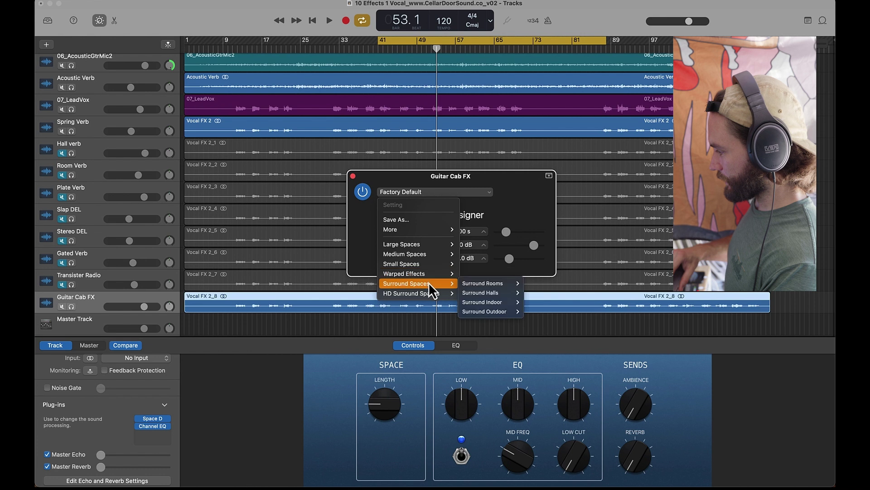
mouse_move(435, 276)
mouse_move(478, 276)
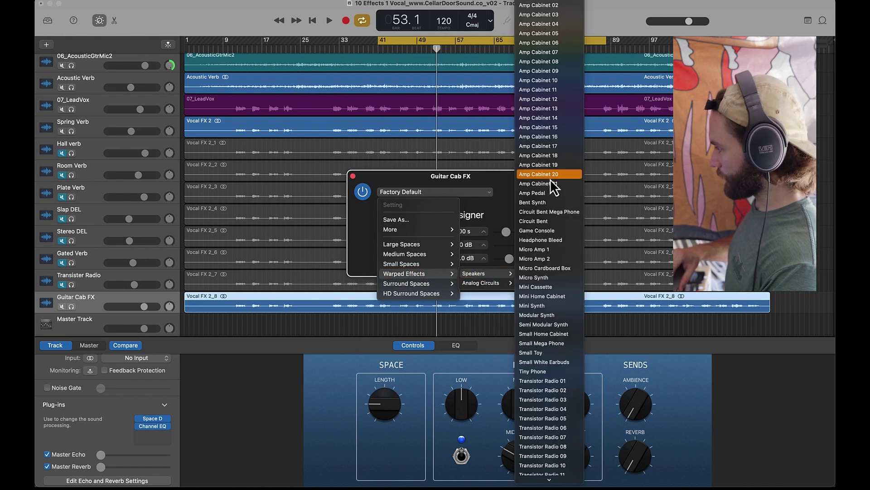
left_click(556, 80)
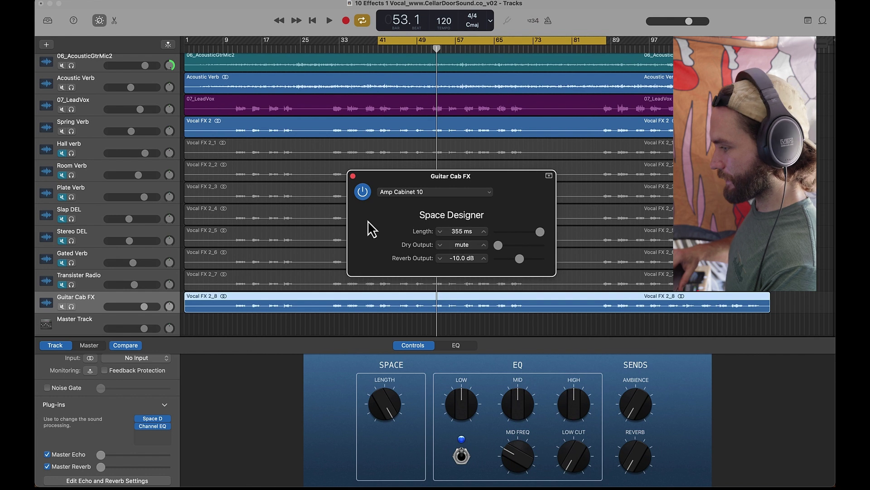
left_click(71, 306)
key("space")
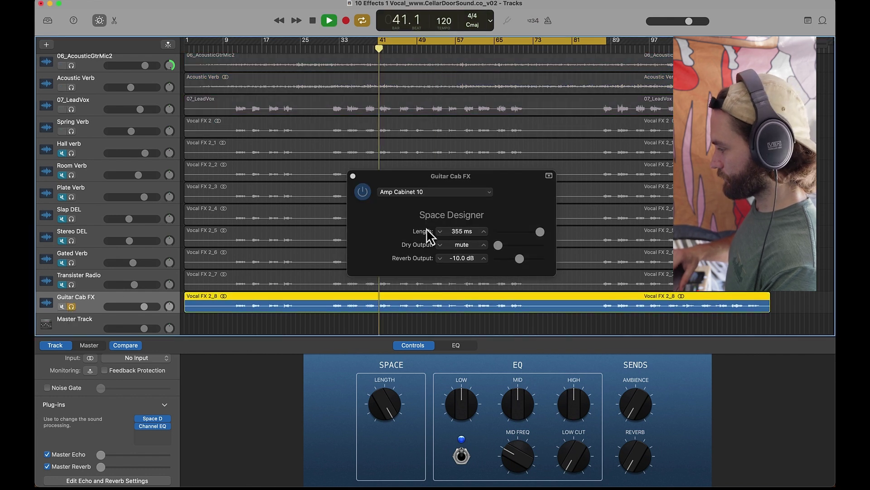
Switch Space Designer on the Guitar Cab FX track to the Amp Cabinet 16 speaker preset while it plays
left_click(487, 192)
mouse_move(421, 273)
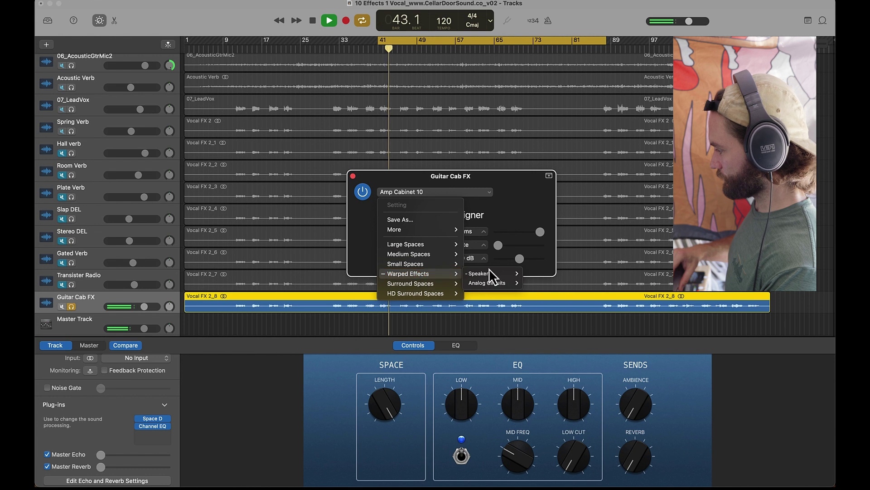
mouse_move(493, 273)
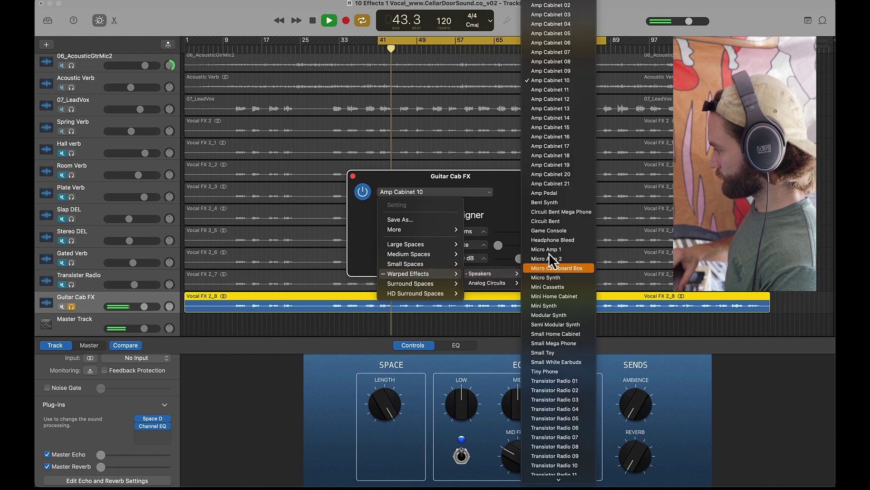
left_click(570, 137)
left_click(438, 232)
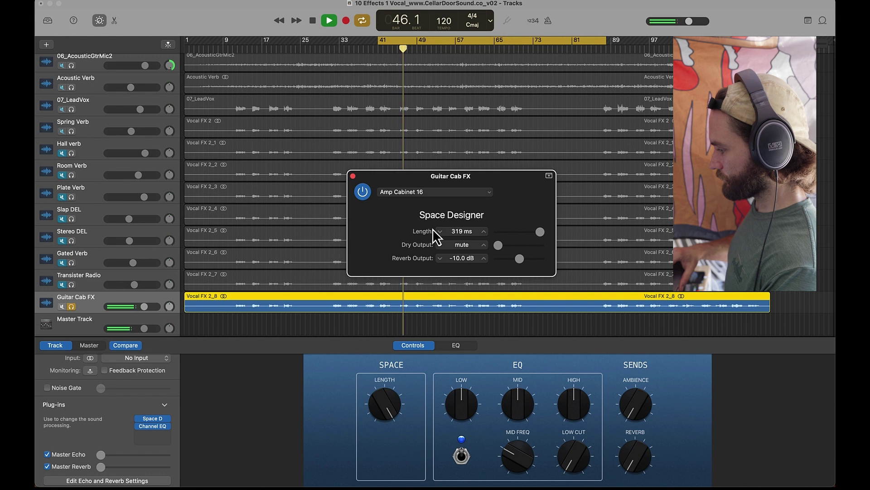
Load the Vocal Reverb EQ preset in the Guitar Cab FX track's Channel EQ and close the plug-in window
left_click(154, 426)
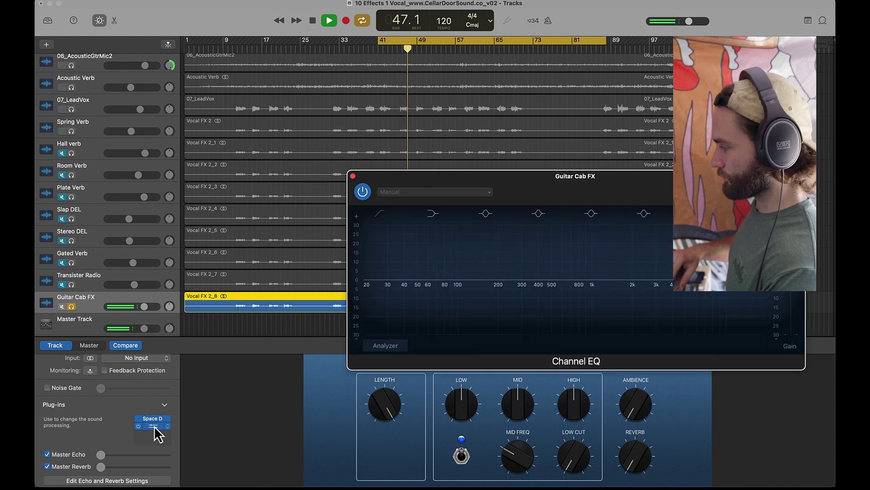
left_click(413, 192)
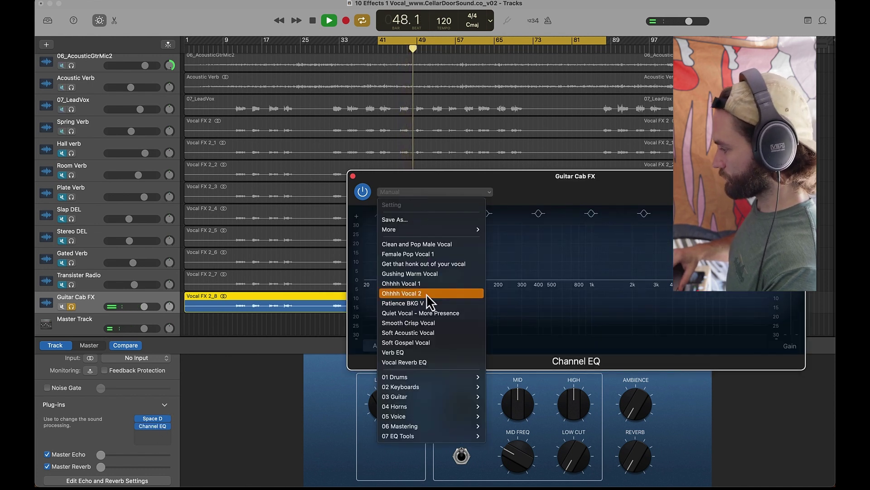
left_click(428, 362)
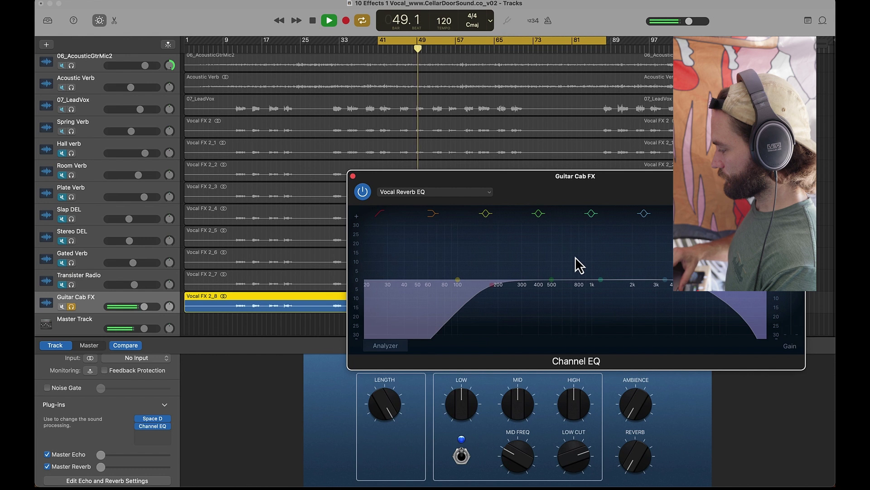
left_click(353, 176)
Take Guitar Cab FX out of solo, lower it to about -2.4 dB and compare the mix with the track muted and unmuted
key("space")
left_click(71, 307)
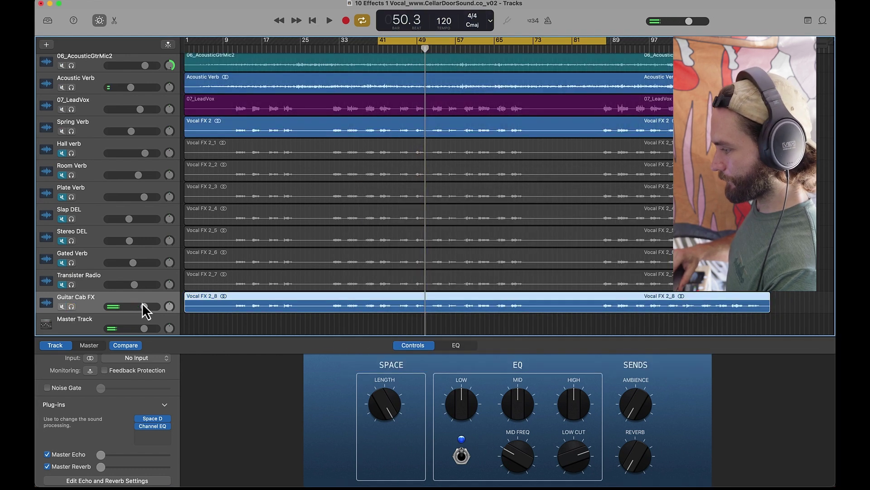
key("space")
left_click_drag(142, 306, 139, 307)
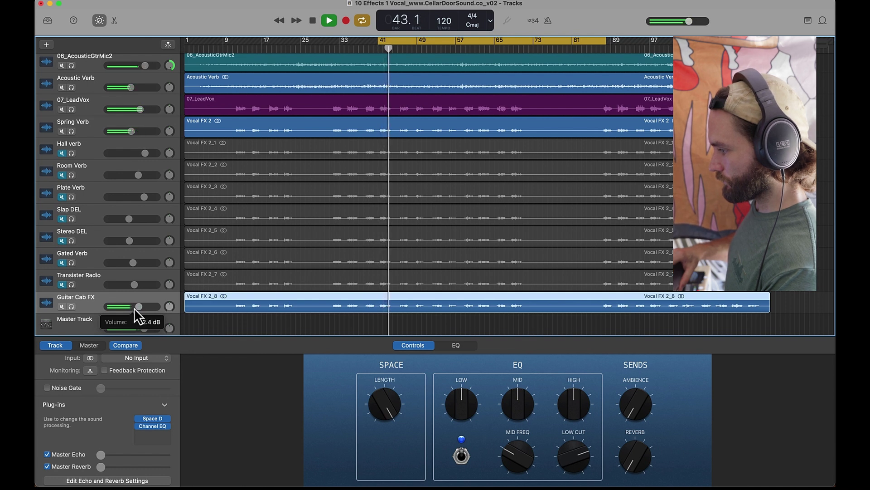
left_click(62, 307)
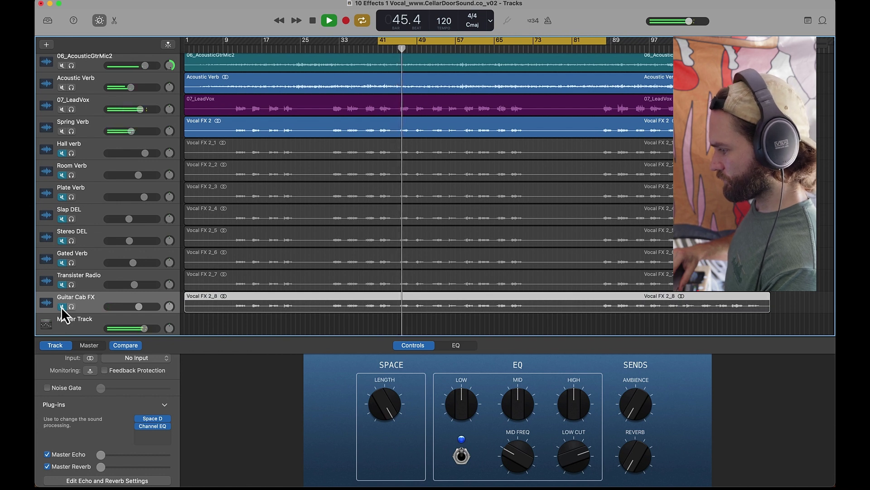
left_click(61, 307)
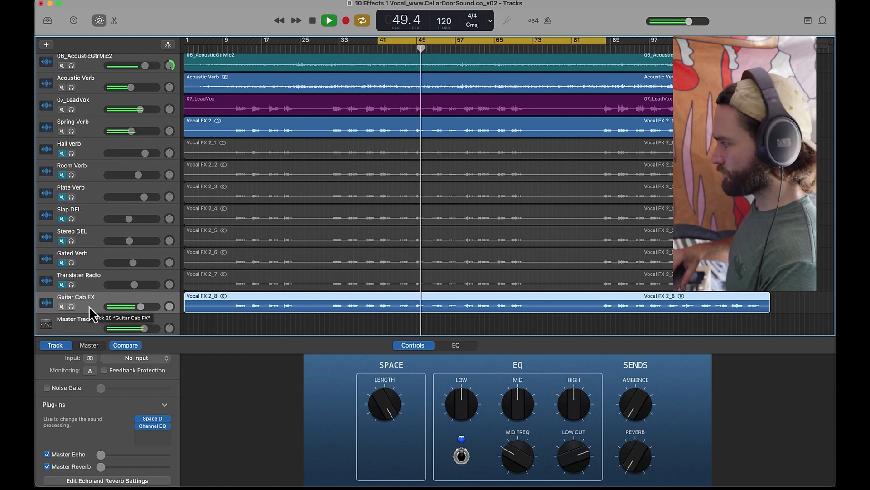
Mute Guitar Cab FX with playback stopped and add Vocal FX 2.wav from Downloads as a new track named Outdoor Verb
key("space")
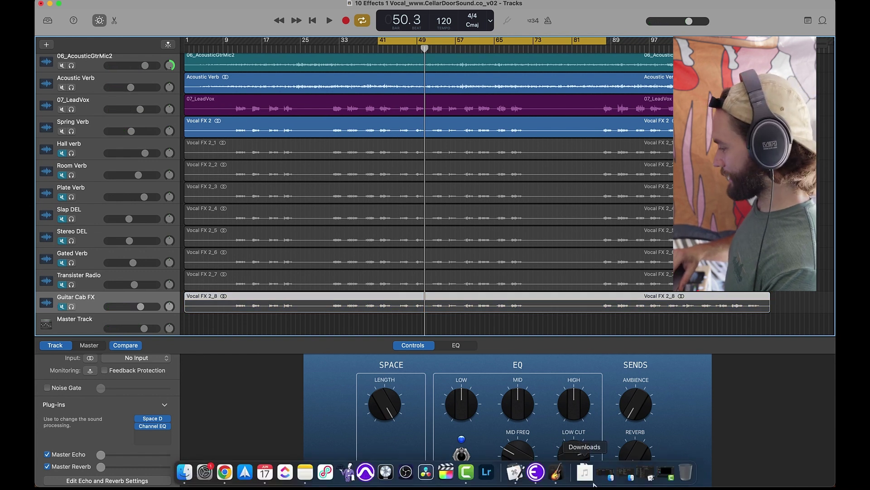
left_click(584, 472)
left_click_drag(583, 438, 96, 298)
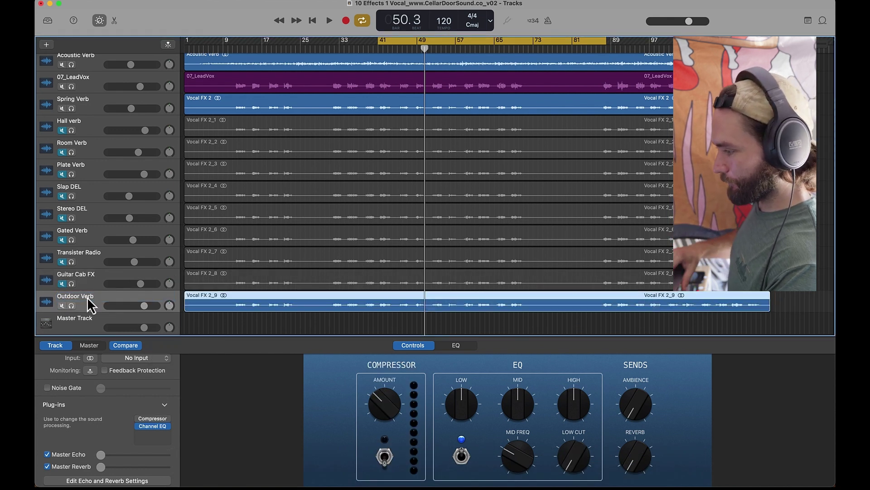
Replace the Compressor on Outdoor Verb with Space Designer, load the medium outdoor 2.0s Valley Forest preset and audition the track soloed
left_click(167, 420)
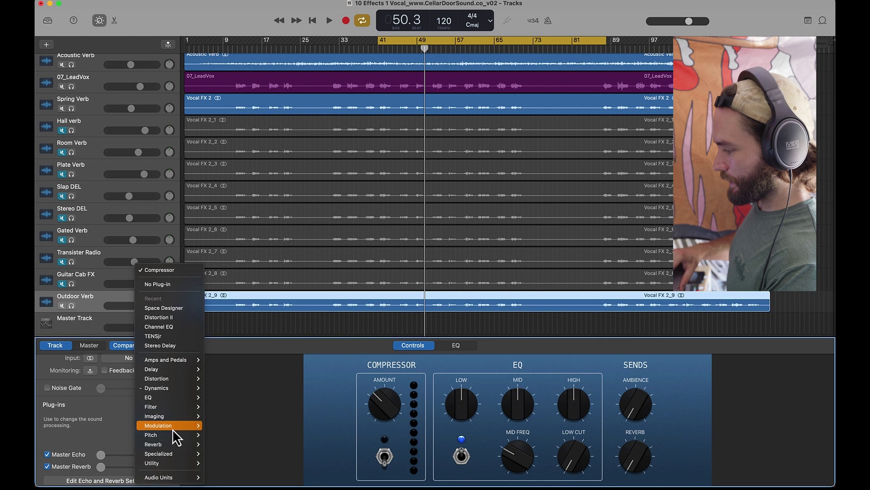
mouse_move(177, 443)
left_click(224, 473)
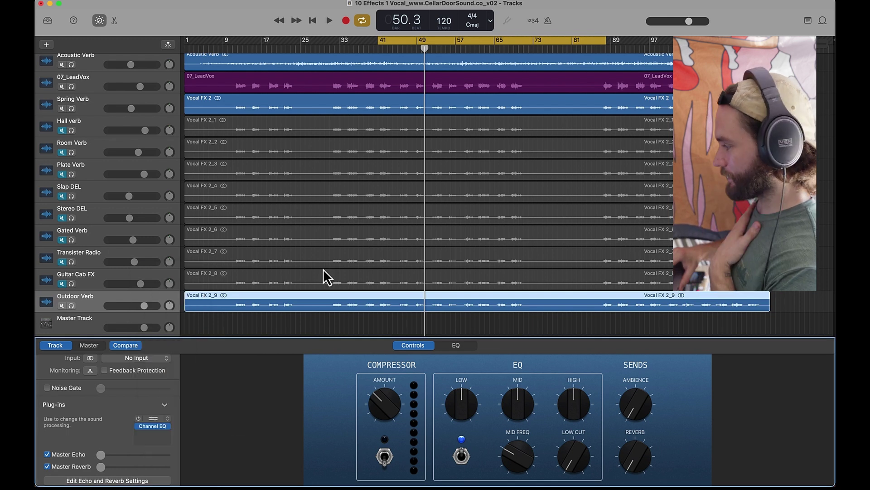
left_click(428, 199)
mouse_move(442, 268)
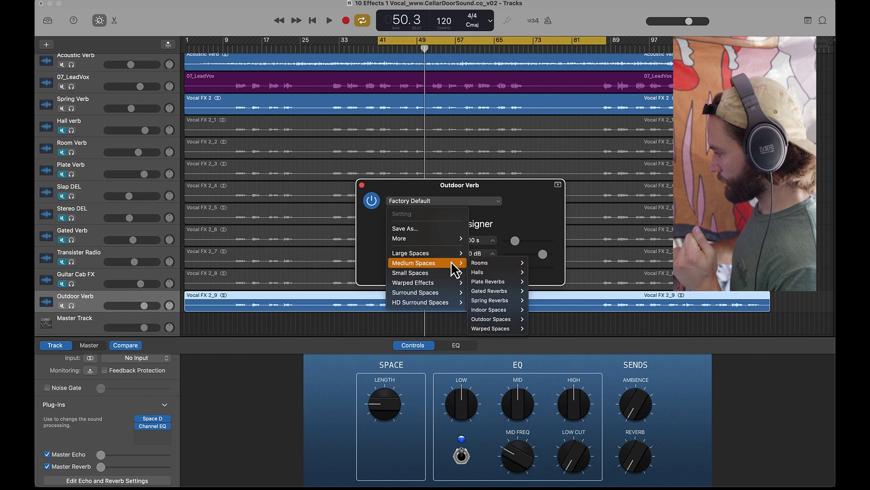
mouse_move(519, 320)
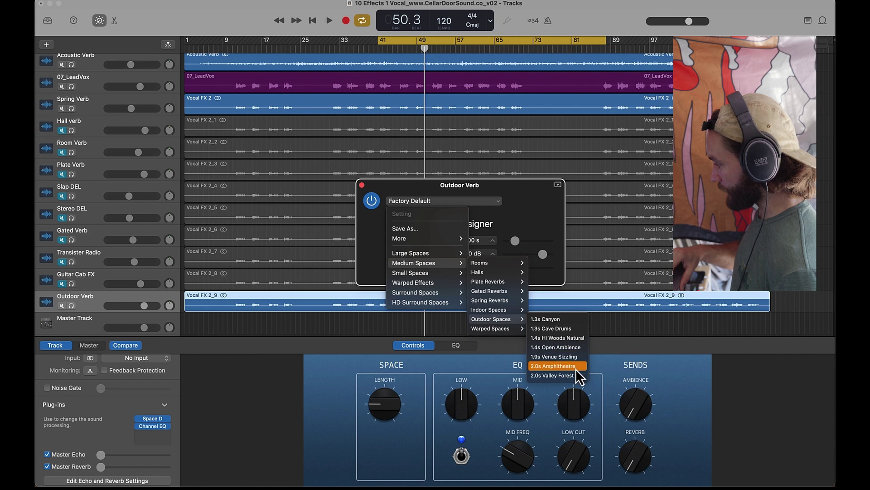
left_click(552, 376)
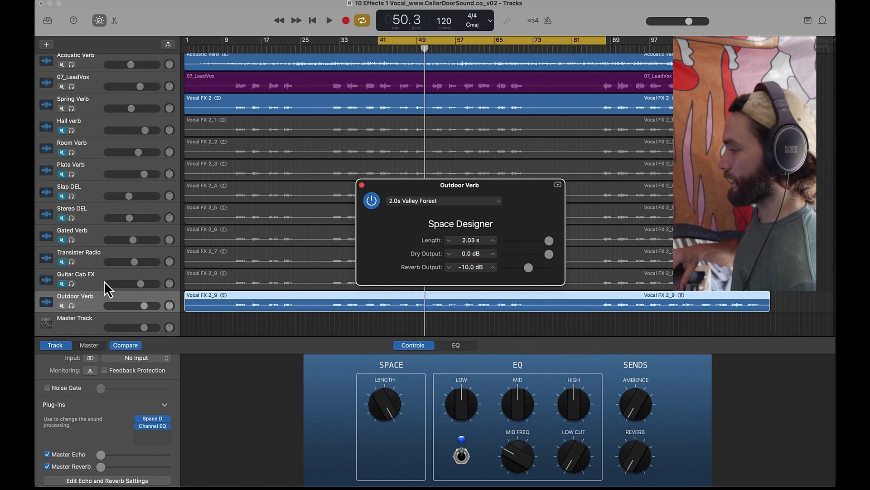
left_click(72, 305)
key("space")
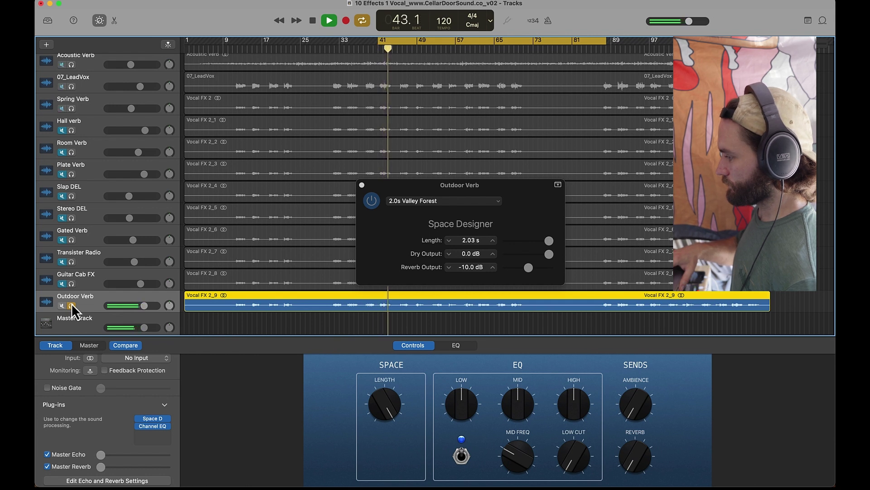
Load the medium outdoor 1.3s Cave Drums preset in Outdoor Verb's Space Designer, audition it and lower Dry Output to its minimum
key("space")
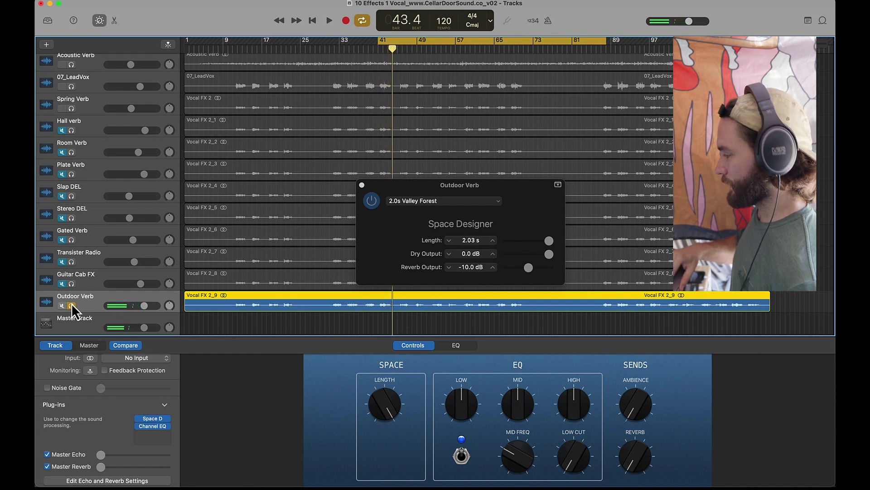
left_click(401, 200)
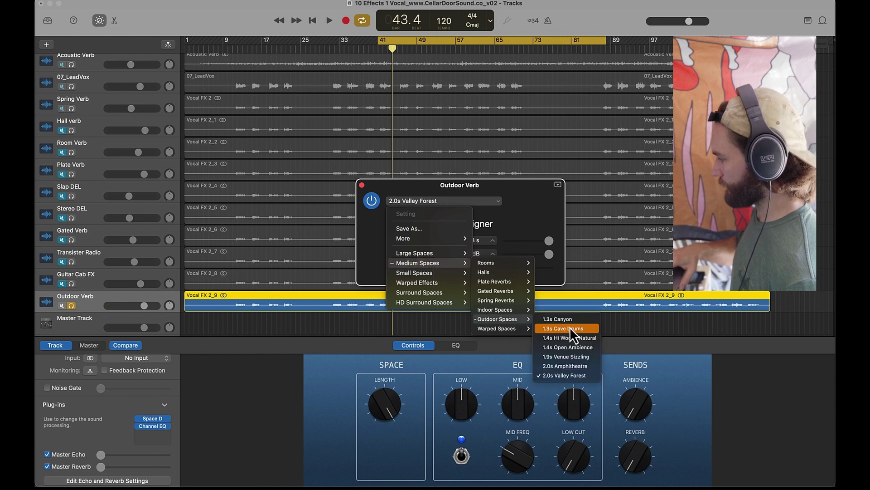
left_click(569, 328)
key("space")
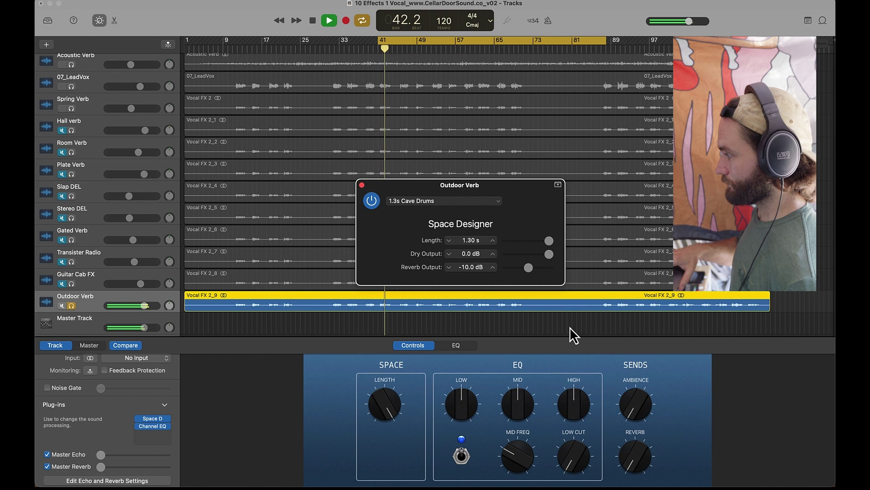
key("space")
left_click_drag(550, 254, 455, 262)
Load the Vocal Reverb EQ preset in Outdoor Verb's Channel EQ, move the low cut to about 187 Hz and close the plug-in window
left_click(152, 426)
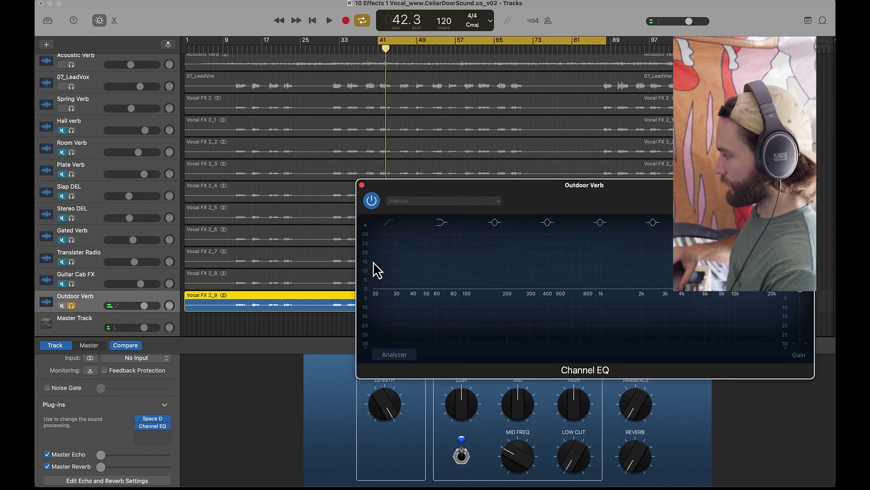
left_click(416, 201)
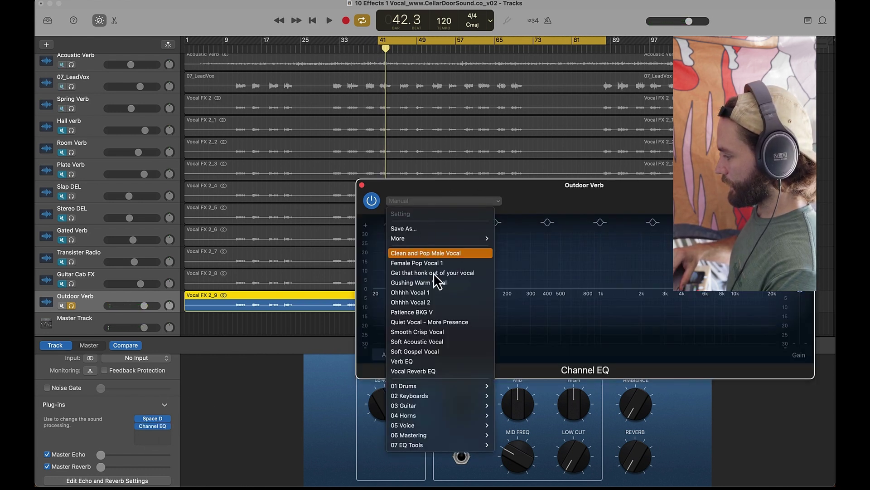
left_click(440, 368)
key("space")
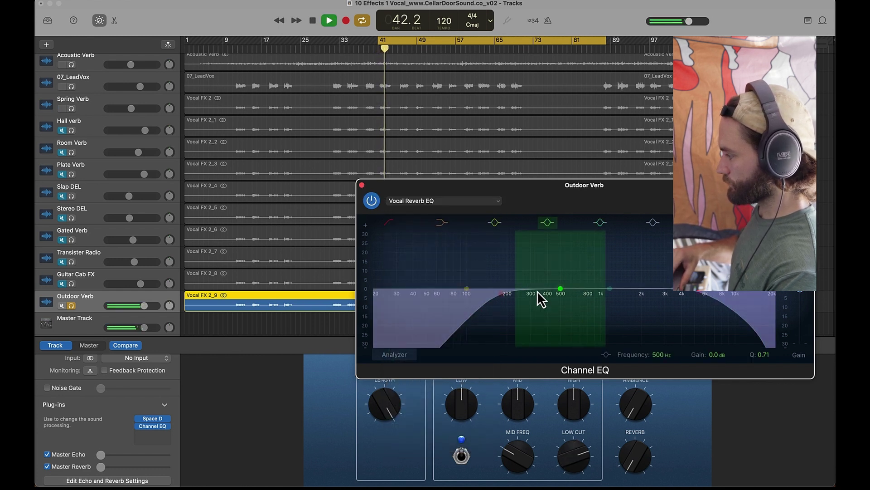
left_click_drag(501, 294, 507, 295)
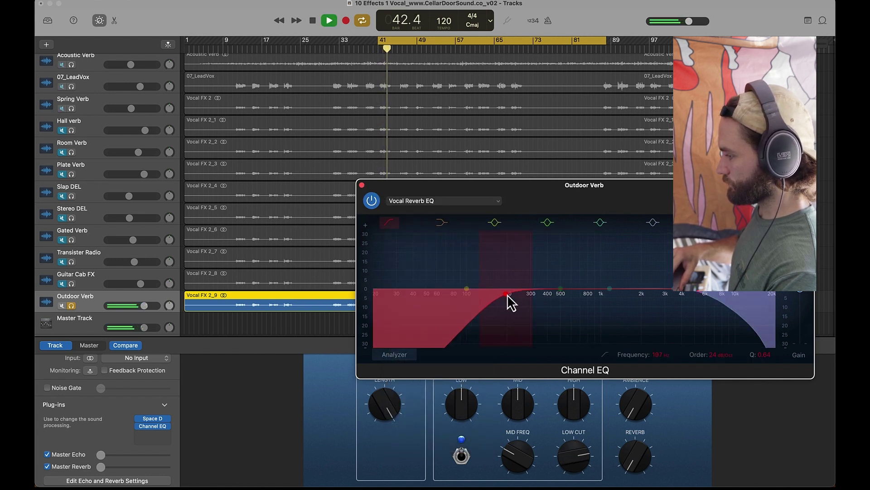
left_click(361, 186)
Take Outdoor Verb out of solo and balance its volume in the playing mix with Spring Verb muted, ending with playback stopped
left_click(71, 305)
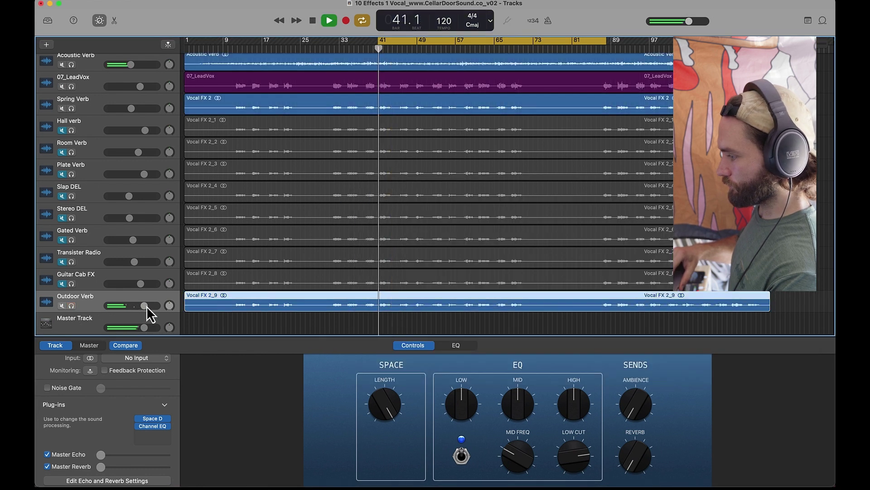
left_click_drag(144, 305, 132, 305)
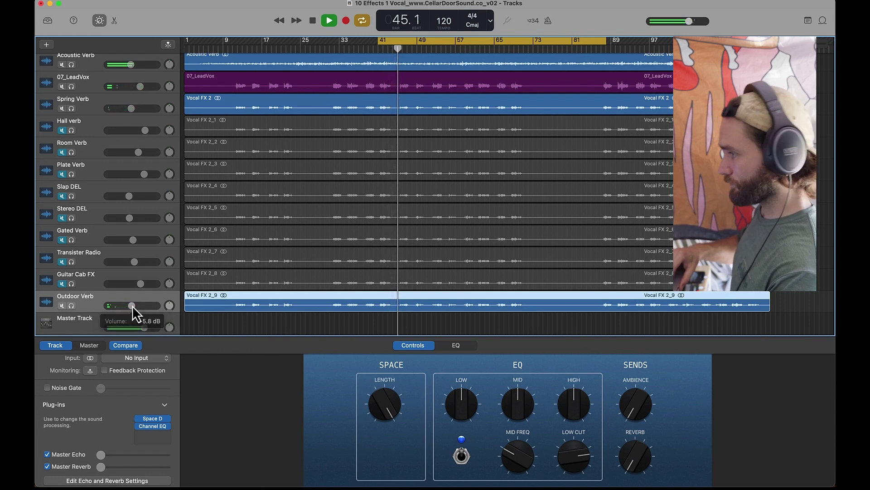
left_click(62, 109)
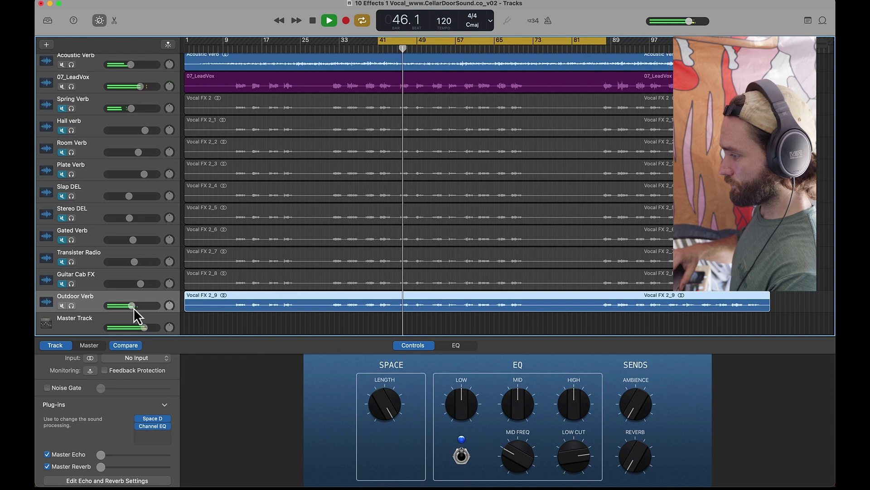
left_click_drag(134, 307, 139, 307)
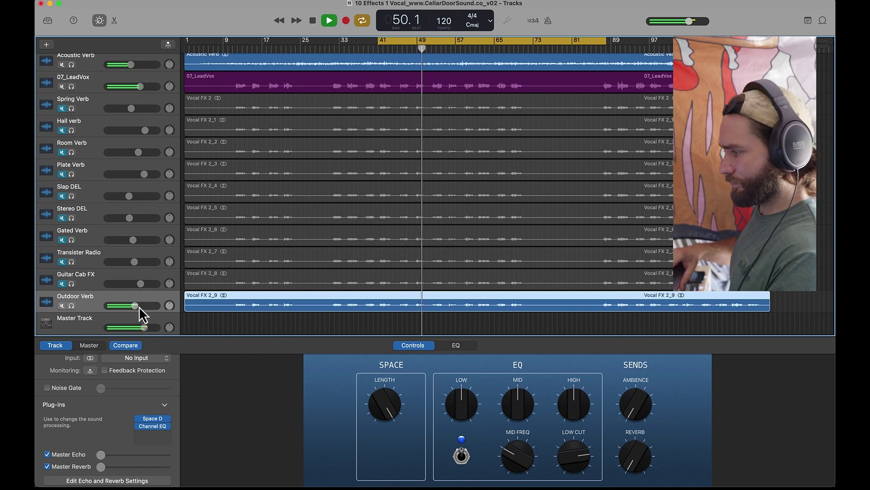
key("space")
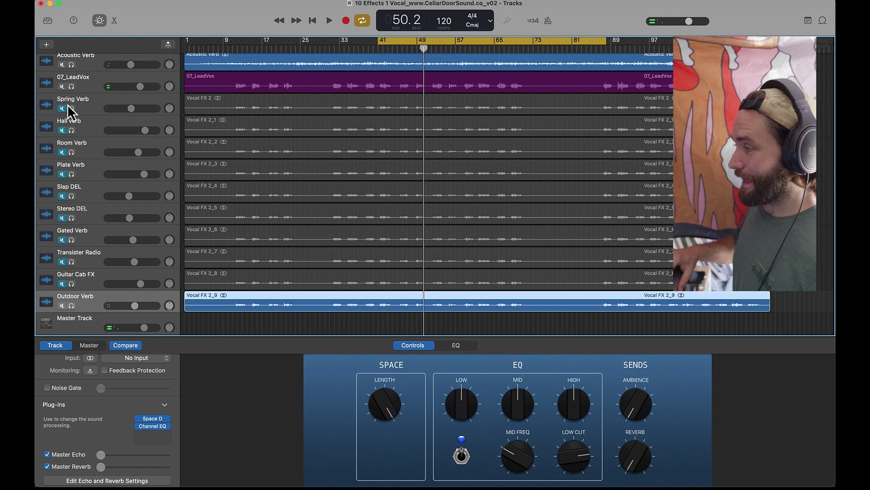
Mute all the vocal effect tracks and unmute only Spring Verb, Slap DEL, Stereo DEL and Outdoor Verb
left_click_drag(61, 109, 59, 288)
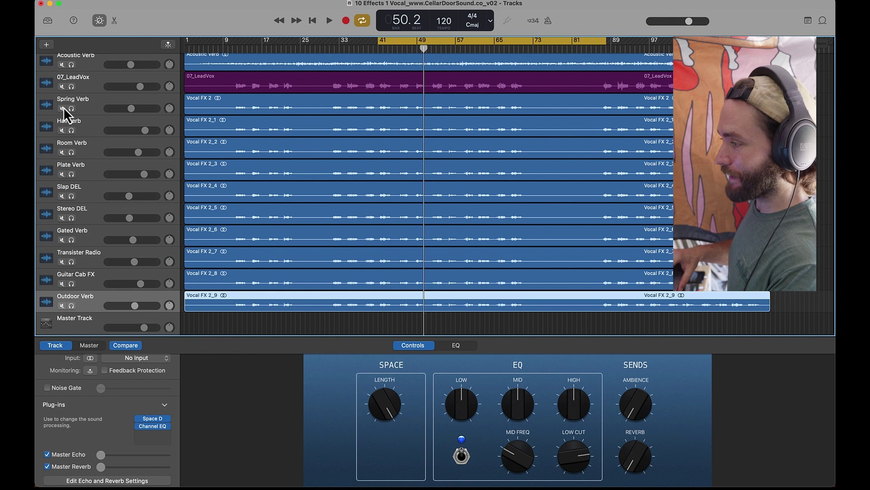
left_click_drag(62, 107, 63, 306)
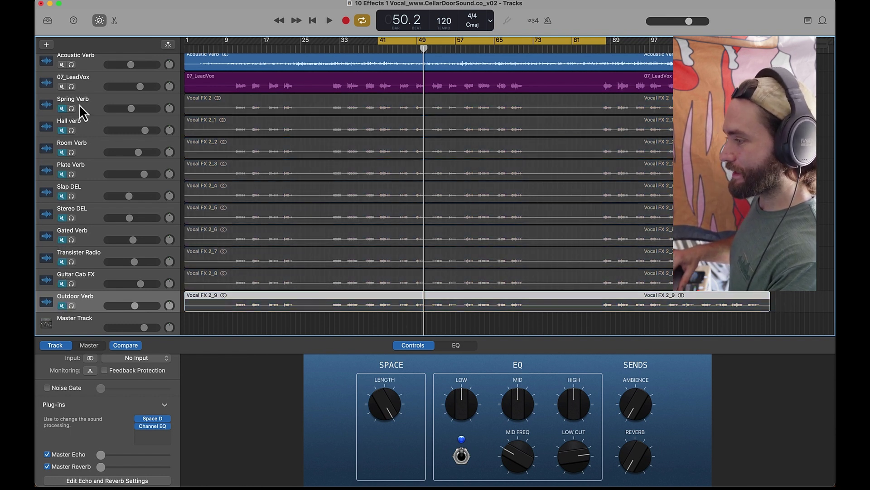
left_click(62, 109)
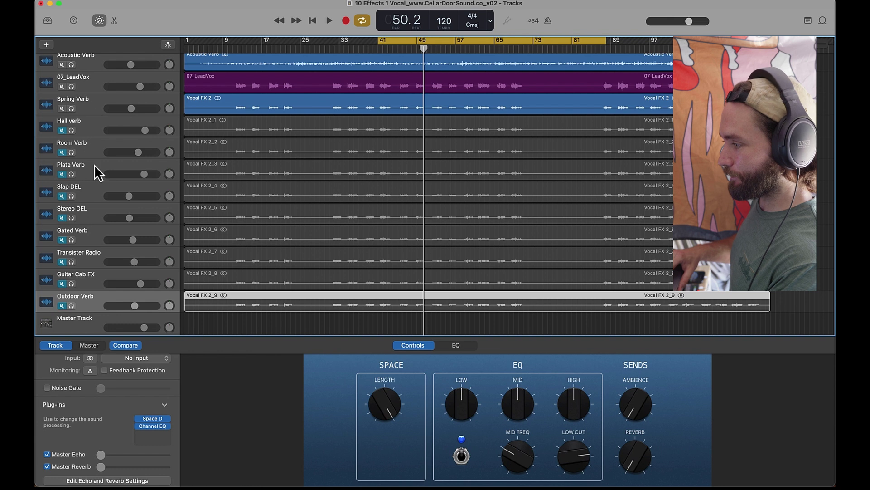
left_click(62, 196)
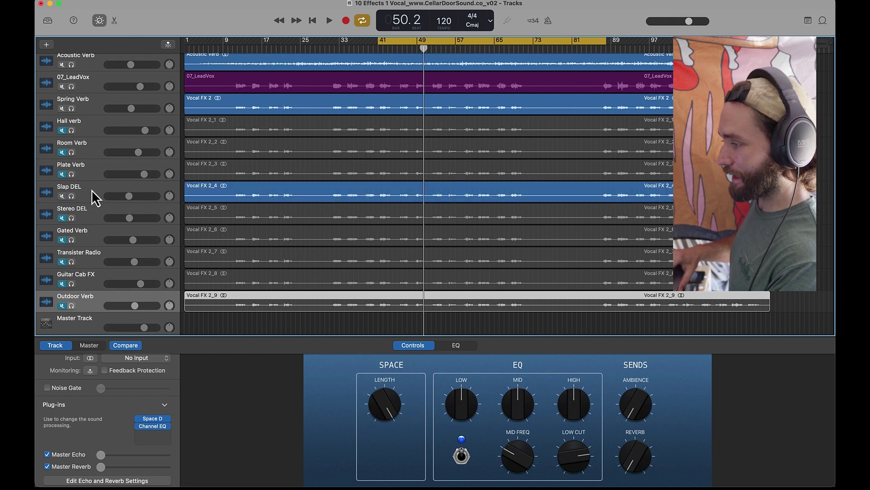
left_click(62, 218)
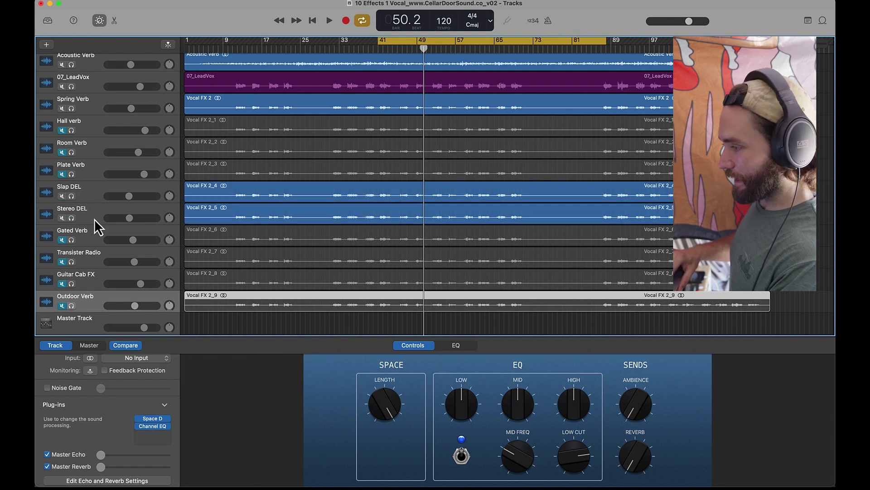
left_click(62, 305)
Blend the four active effects during playback, fine-tuning Spring Verb, Slap DEL and Stereo DEL and bringing Outdoor Verb up from minimum volume
left_click_drag(134, 305, 107, 305)
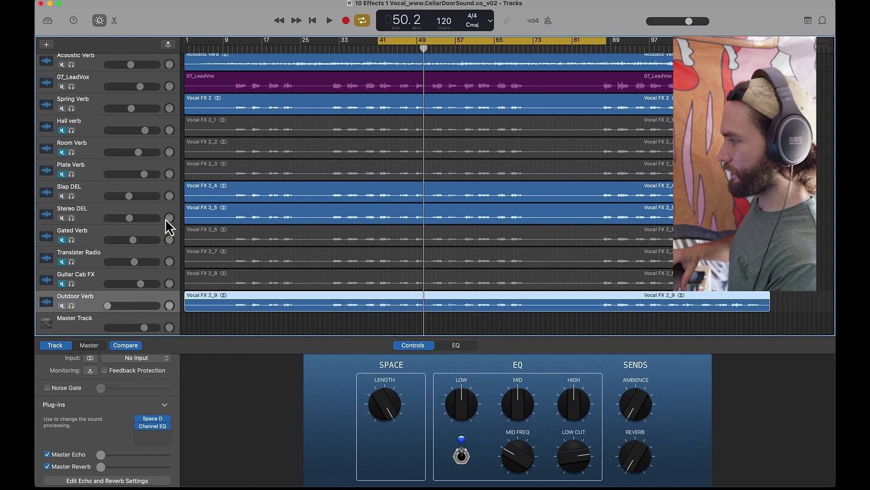
key("space")
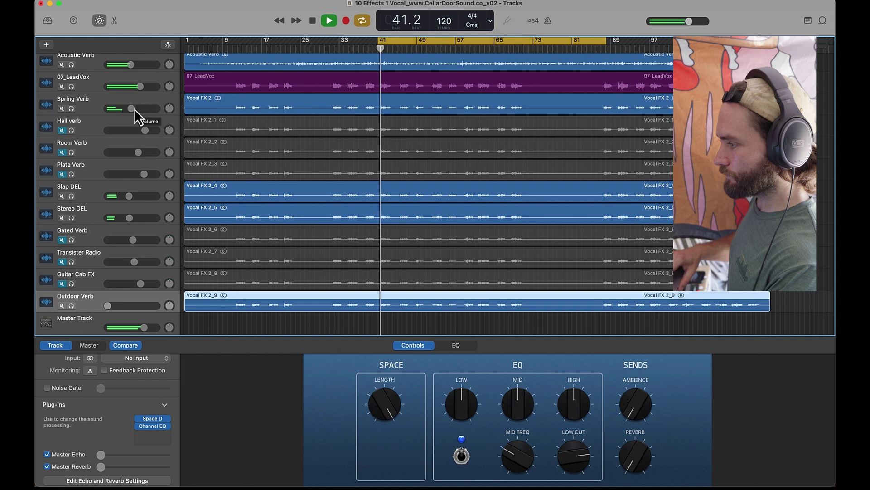
left_click_drag(131, 108, 131, 108)
left_click(130, 196)
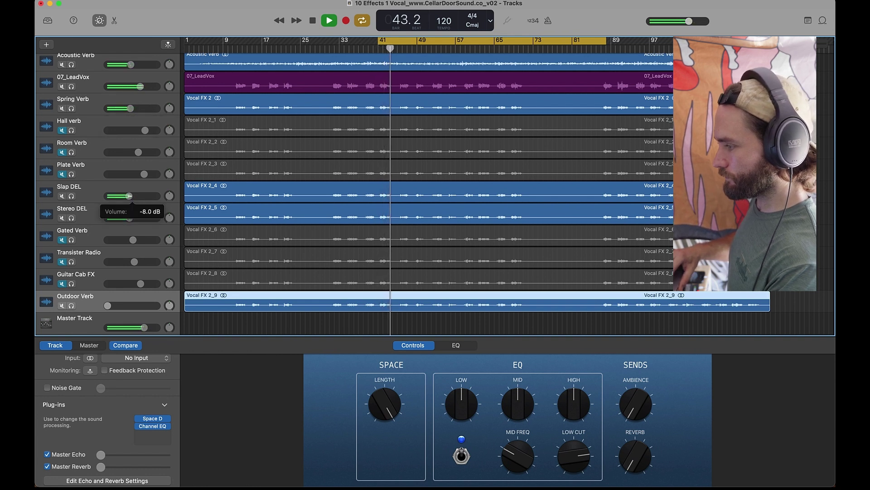
left_click_drag(131, 218, 130, 219)
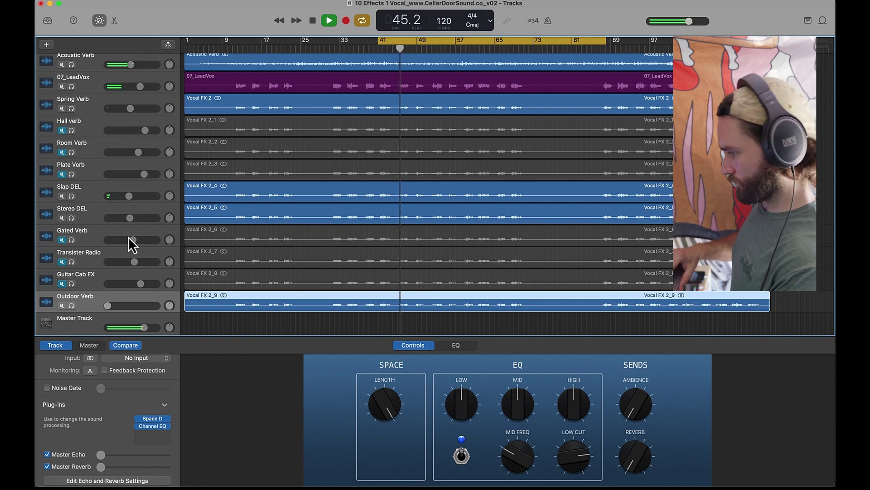
left_click_drag(108, 306, 129, 307)
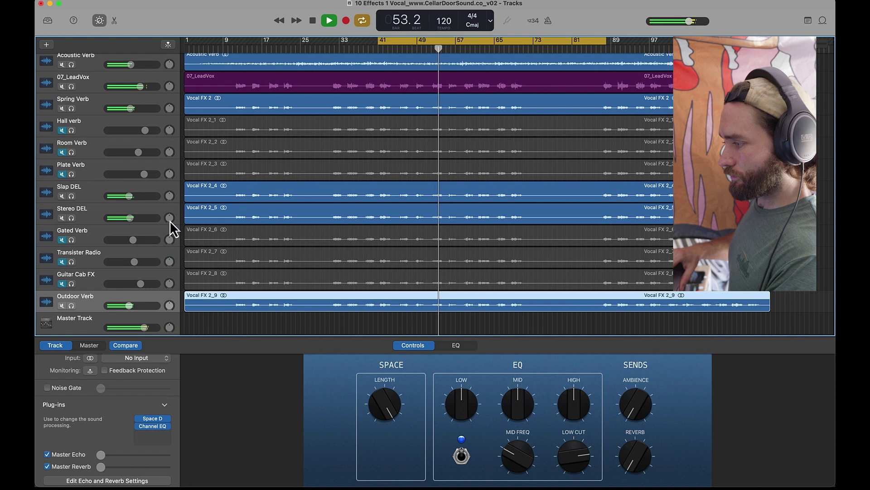
key("space")
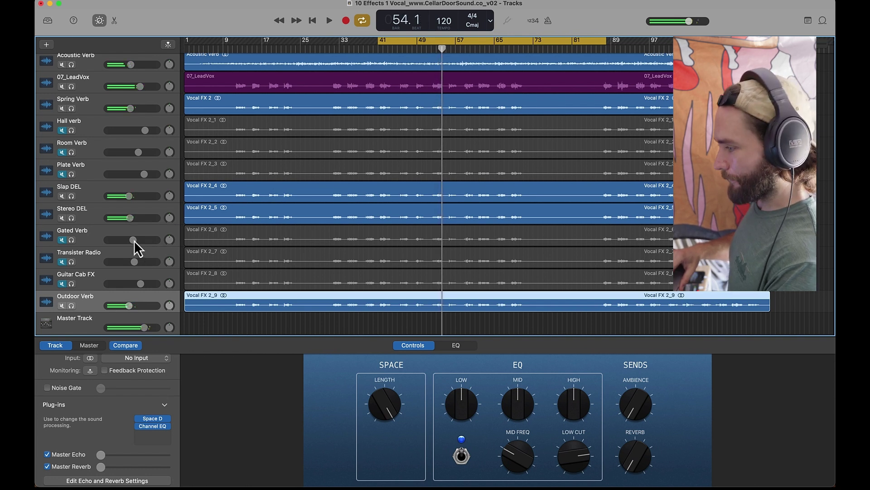
Lower Hall verb, Room Verb, Plate Verb, Gated Verb, Transister Radio and Guitar Cab FX to minimum volume and unmute them
left_click_drag(134, 240, 48, 282)
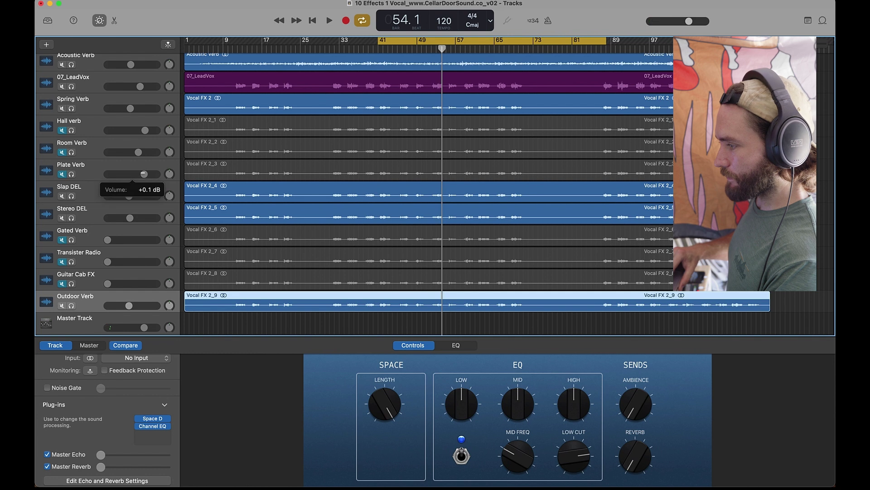
left_click_drag(144, 175, 64, 175)
left_click(97, 150)
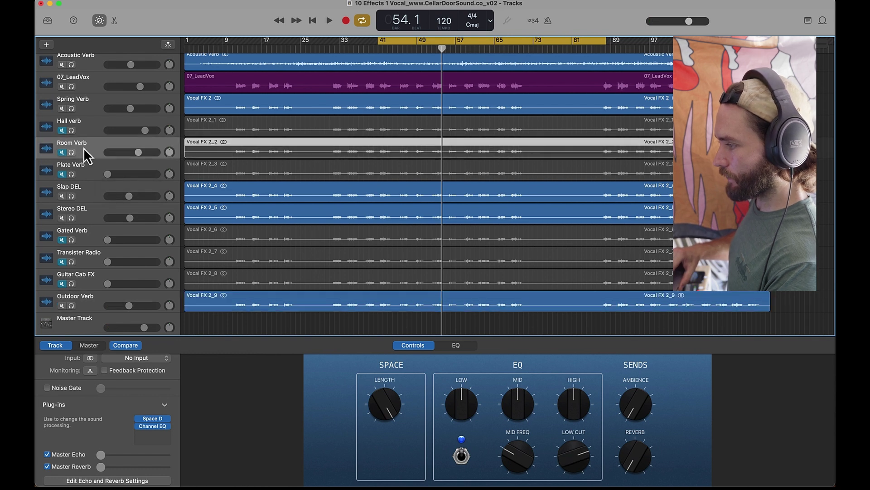
left_click_drag(137, 152, 105, 152)
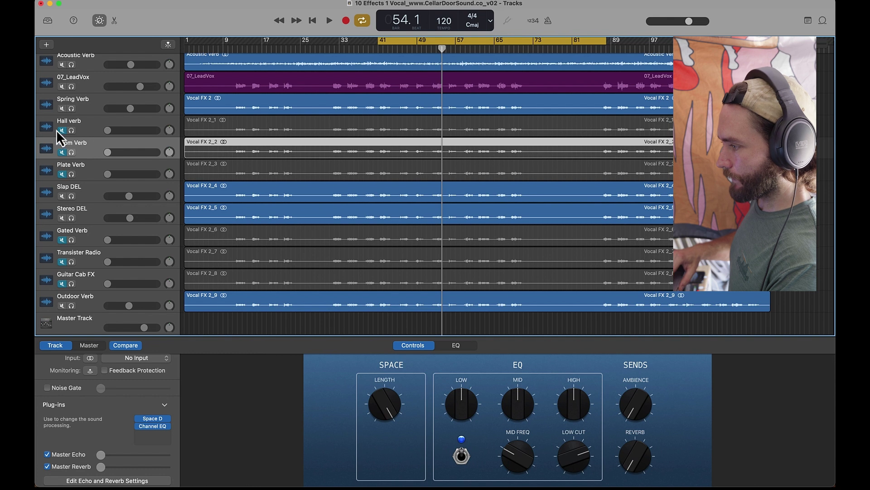
left_click_drag(60, 131, 64, 171)
left_click_drag(63, 223, 63, 285)
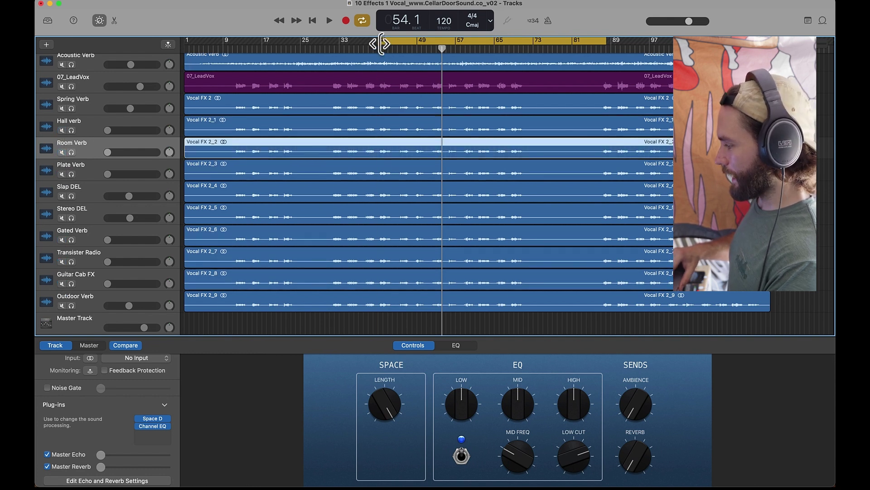
Extend the cycle region's start back to about bar 38 and audition the blended vocal effects up to about bar 44
left_click_drag(381, 44, 365, 43)
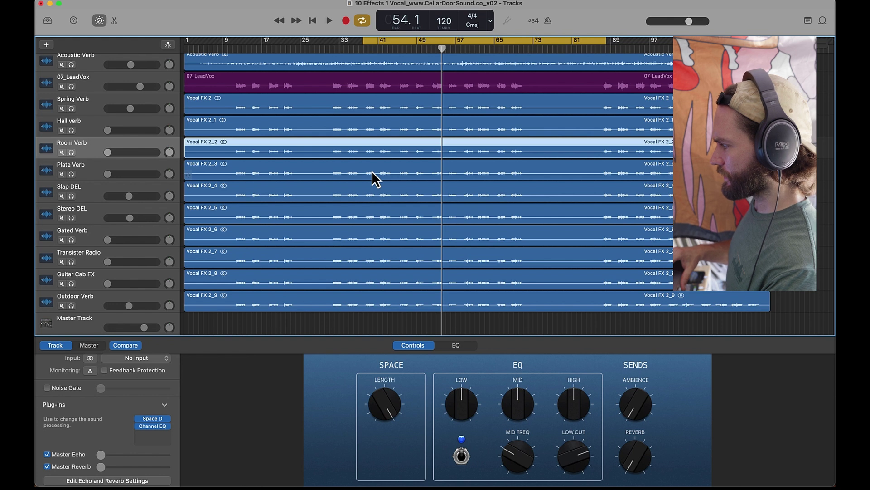
key("space")
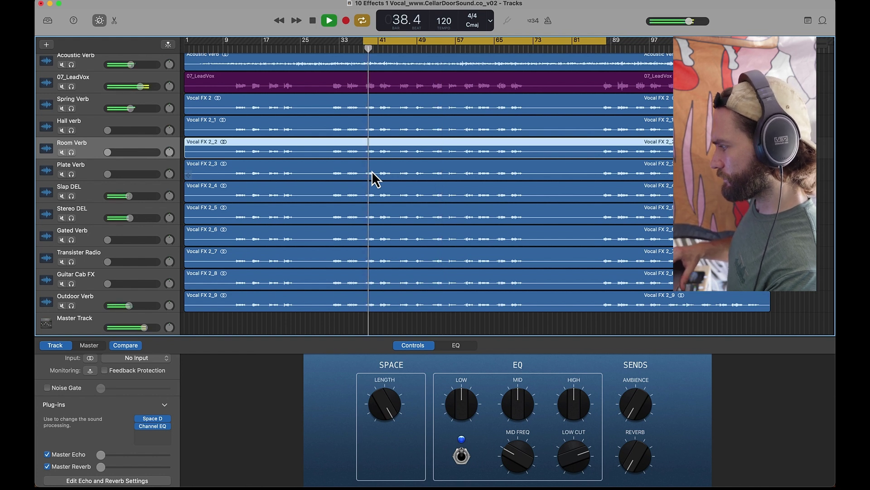
scroll(376, 175, "up", 5)
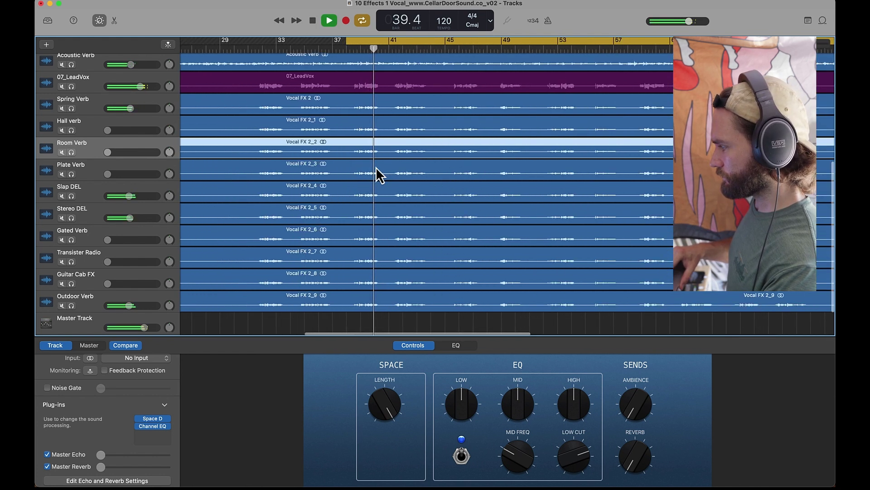
scroll(388, 171, "right", 2)
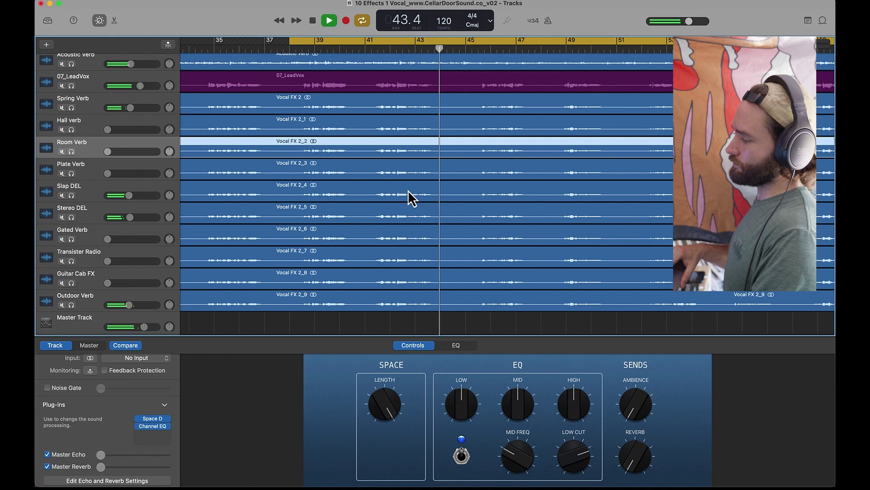
key("space")
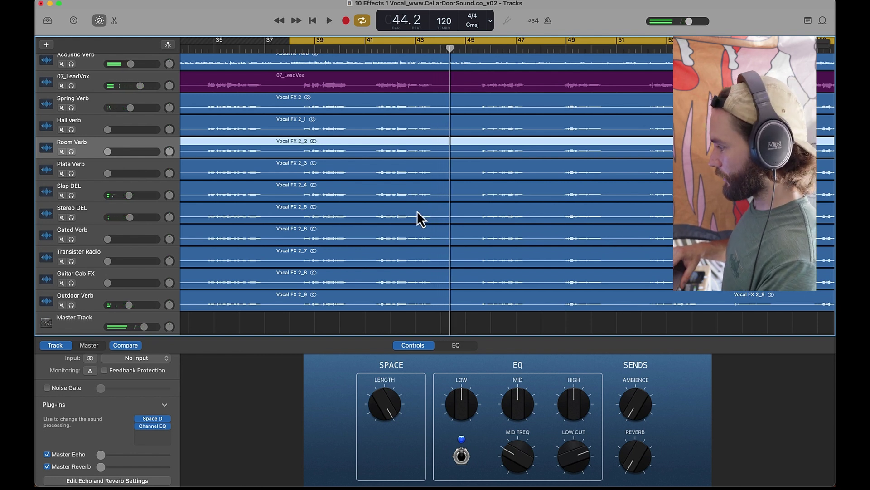
Show the tracks' volume automation lanes and move the cycle region's start to about bar 41
key("a")
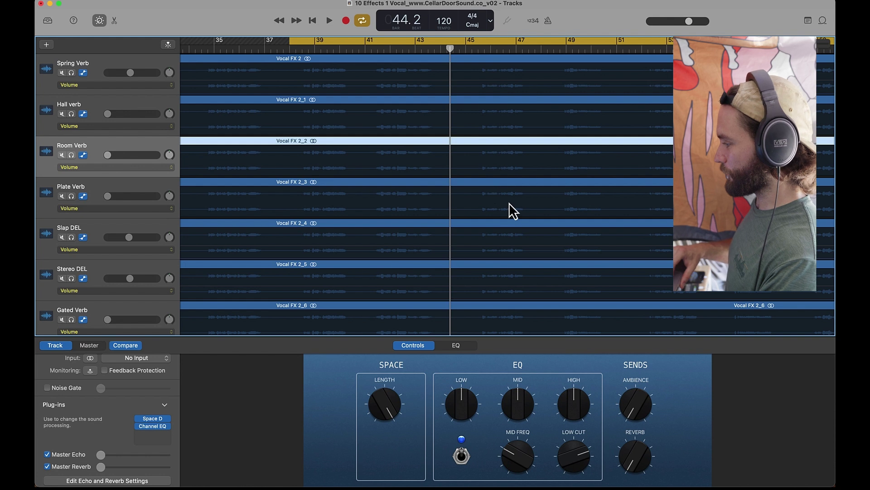
left_click_drag(290, 41, 359, 40)
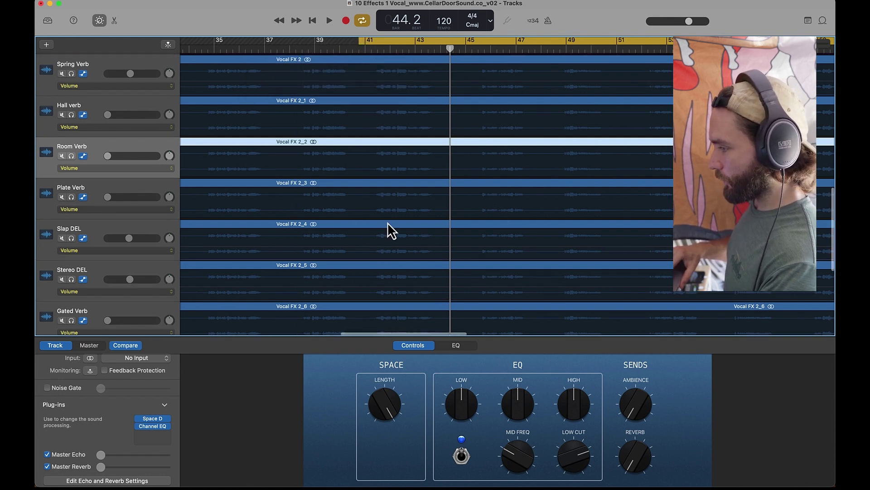
scroll(388, 222, "up", 2)
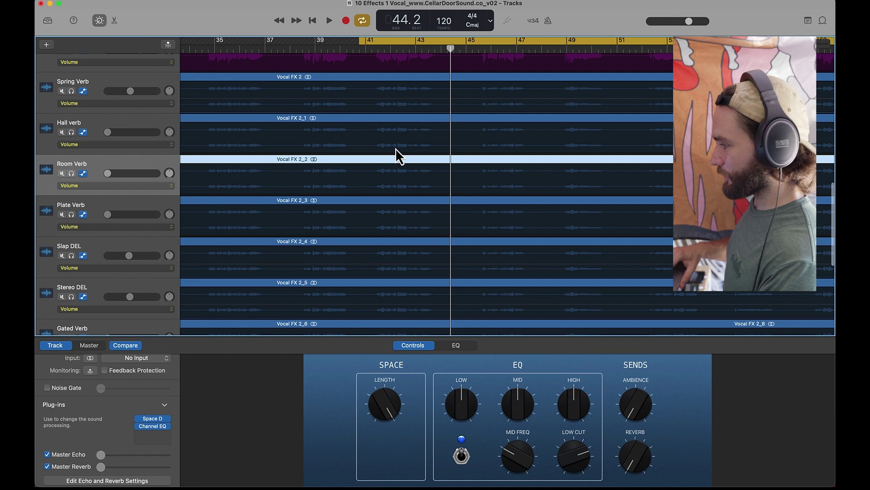
Turn off cycling, audition the vocal effects from about bar 42, and park the playhead at the phrase end just after bar 43
scroll(381, 186, "down", 3)
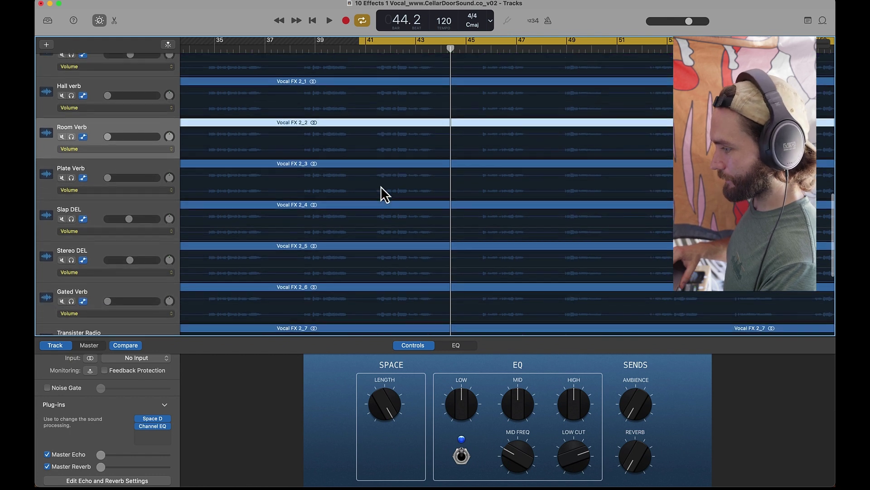
scroll(381, 186, "down", 3)
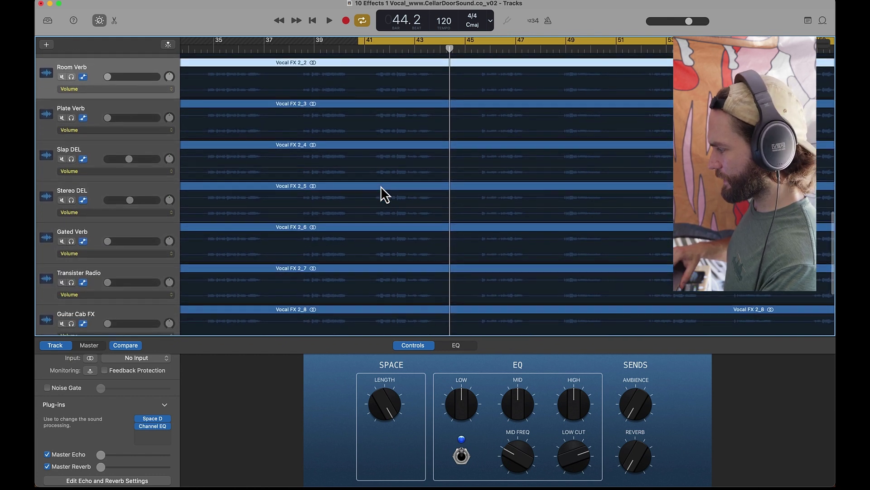
left_click(394, 46)
left_click(407, 48)
key("space")
scroll(406, 181, "left", 3)
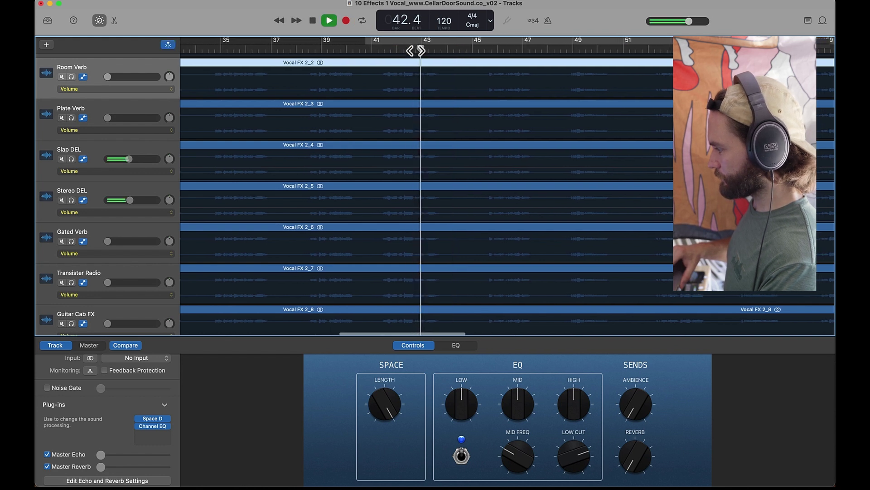
key("space")
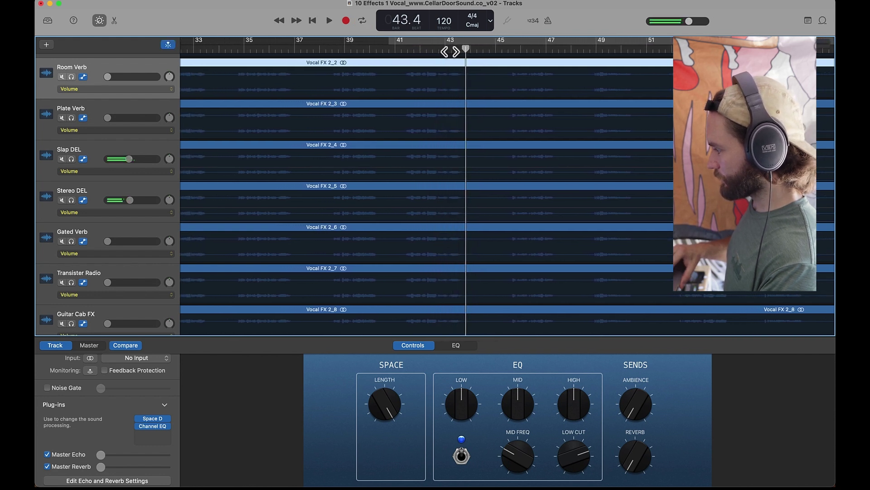
left_click(450, 51)
left_click_drag(449, 52, 449, 52)
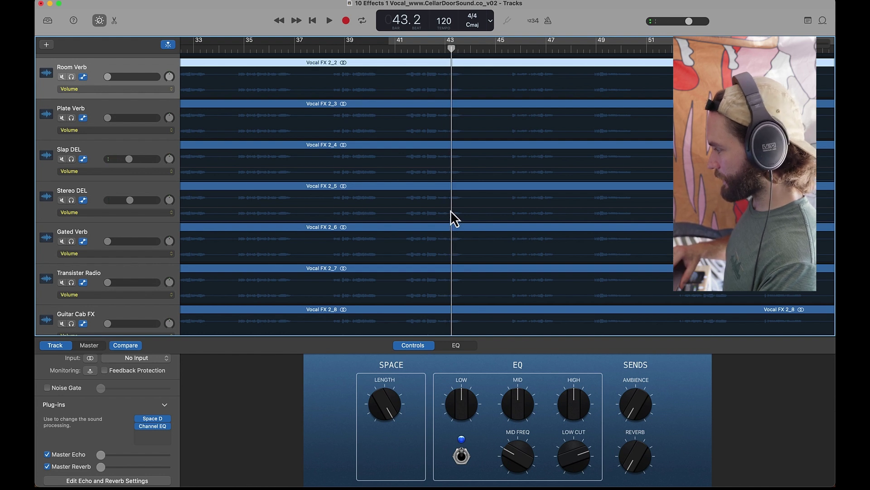
Add four volume automation points on Stereo DEL between about bars 43 and 44 and raise the section between them
scroll(451, 211, "up", 6)
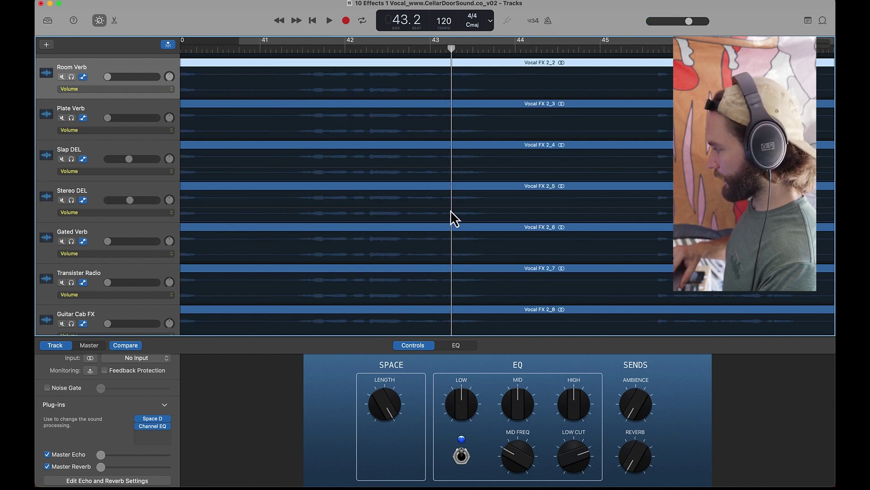
key("a")
left_click(428, 209)
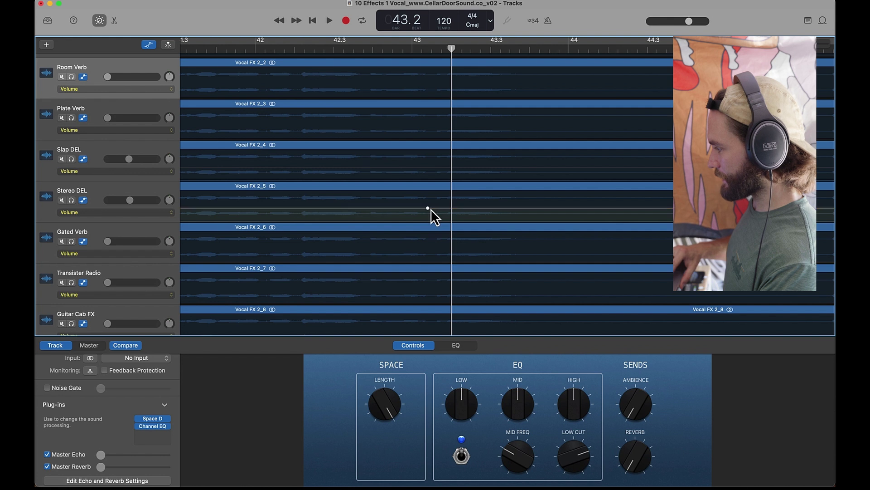
left_click(433, 209)
left_click(541, 208)
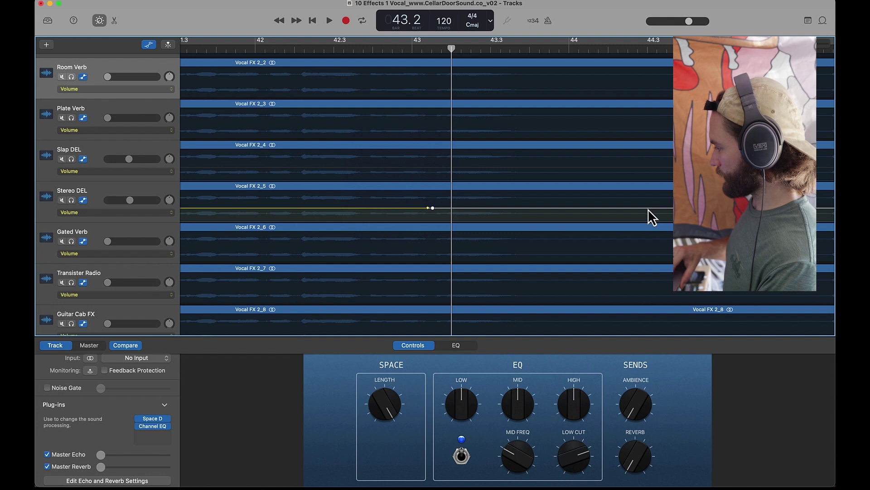
left_click(580, 208)
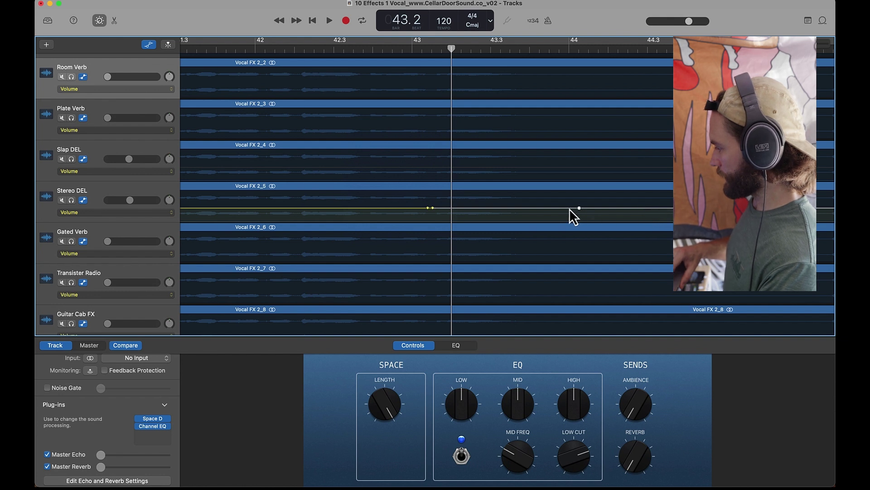
left_click(569, 208)
left_click_drag(476, 208, 476, 204)
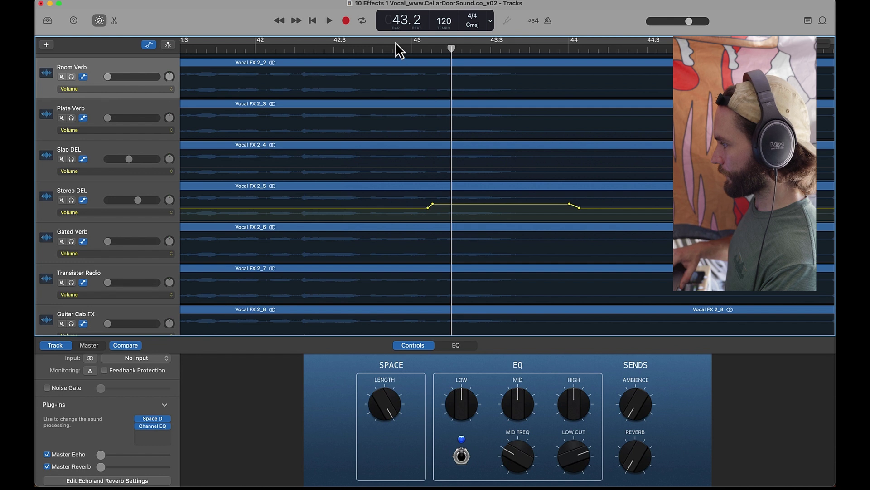
Set a cycle region from about bar 42 to 45 and raise Stereo DEL's boosted volume section slightly during playback
left_click_drag(251, 43, 803, 44)
key("space")
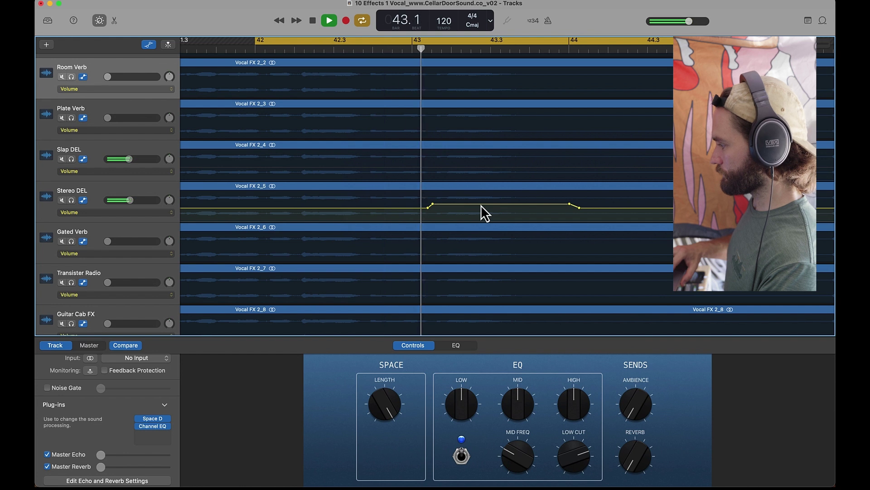
left_click_drag(481, 205, 480, 202)
key("space")
Raise the left and right feedback slightly in Stereo DEL's Stereo Delay plug-in while the loop plays
left_click(105, 188)
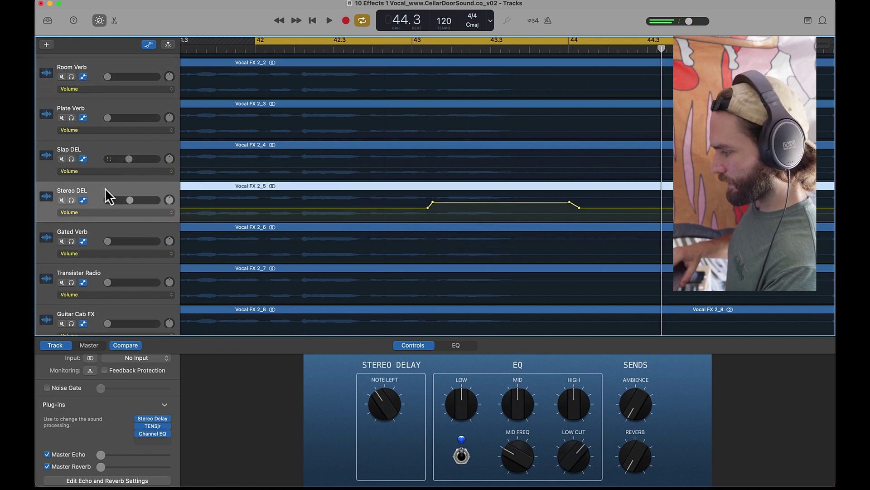
left_click(153, 420)
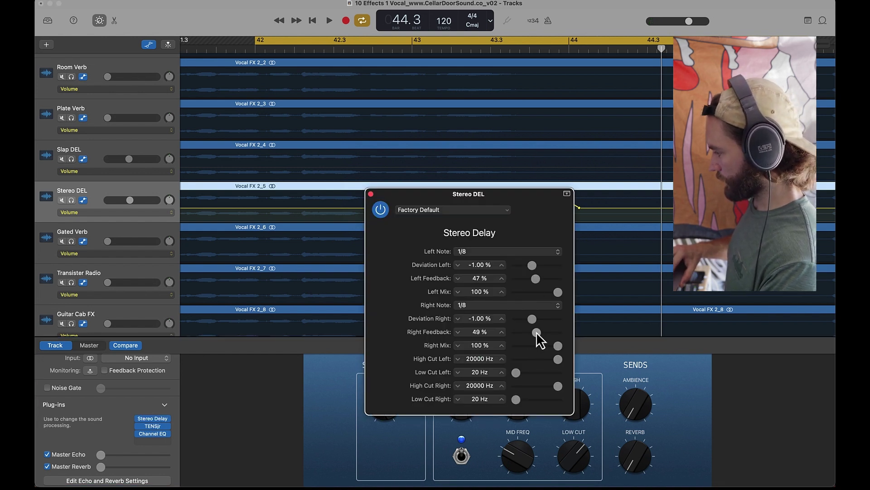
key("space")
left_click_drag(535, 279, 539, 279)
left_click_drag(537, 332, 541, 334)
left_click(370, 193)
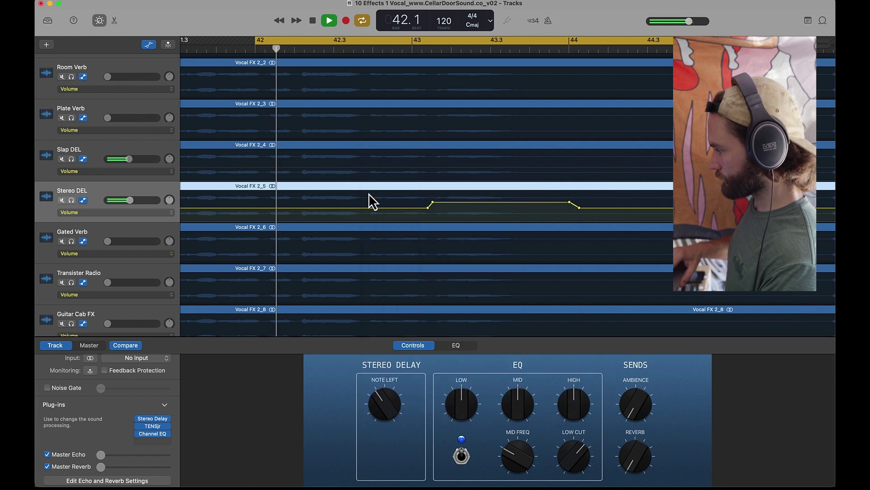
Raise Stereo DEL's boosted volume section further, extend its end to about bar 45, and audition the longer boost
left_click_drag(491, 202, 491, 200)
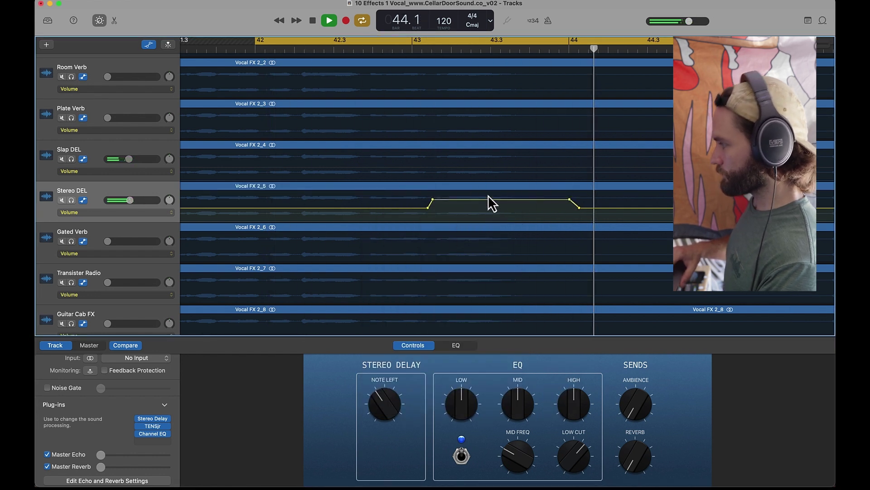
key("space")
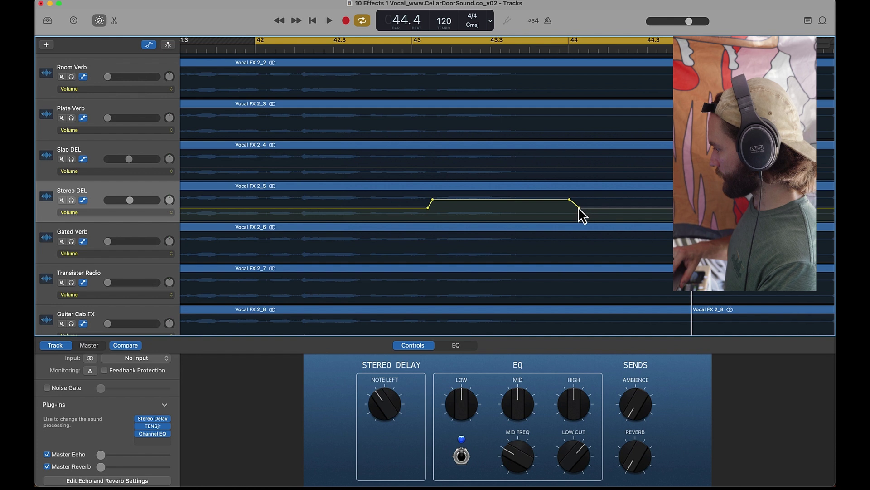
left_click_drag(579, 208, 726, 191)
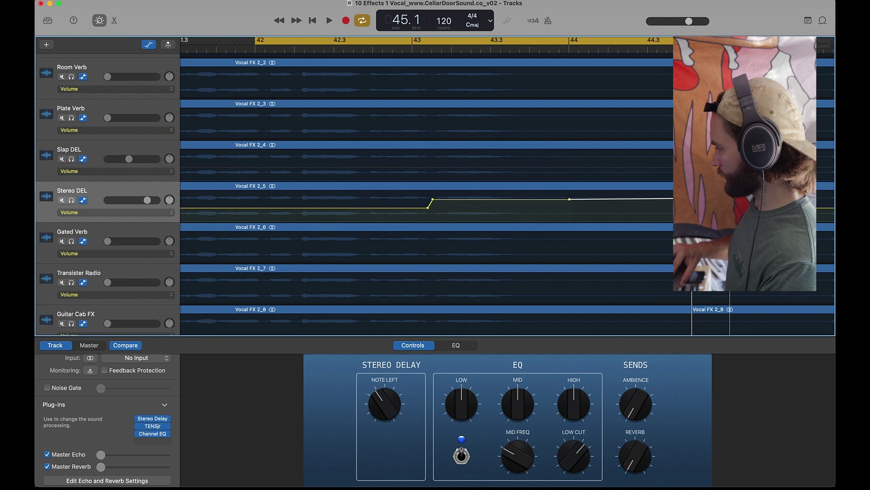
key("space")
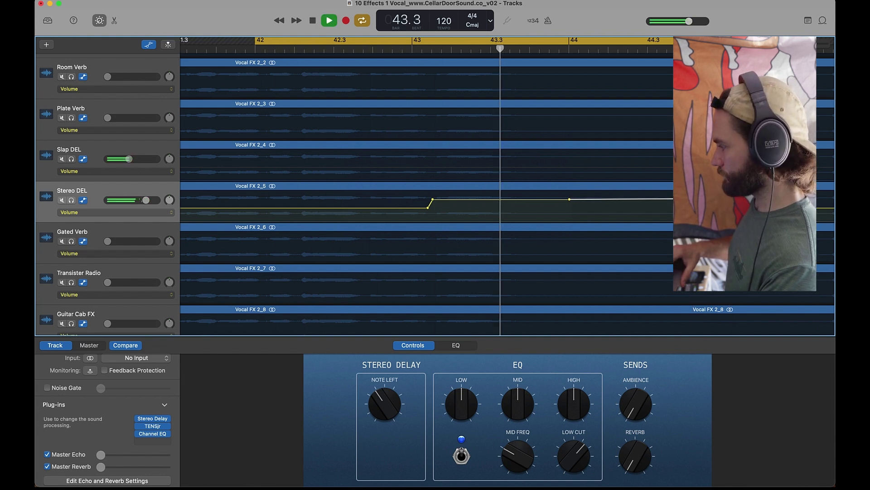
left_click(92, 189)
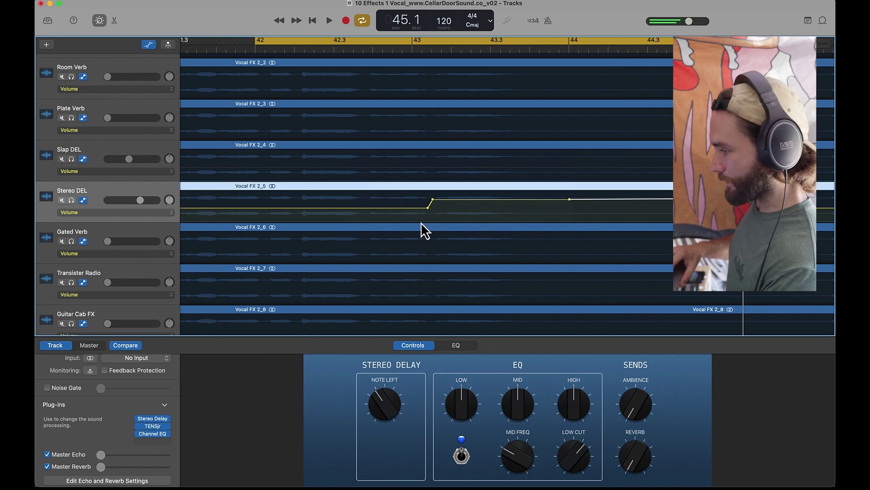
Move the cycle region's start back to about bar 41, beat 2
scroll(421, 222, "down", 5)
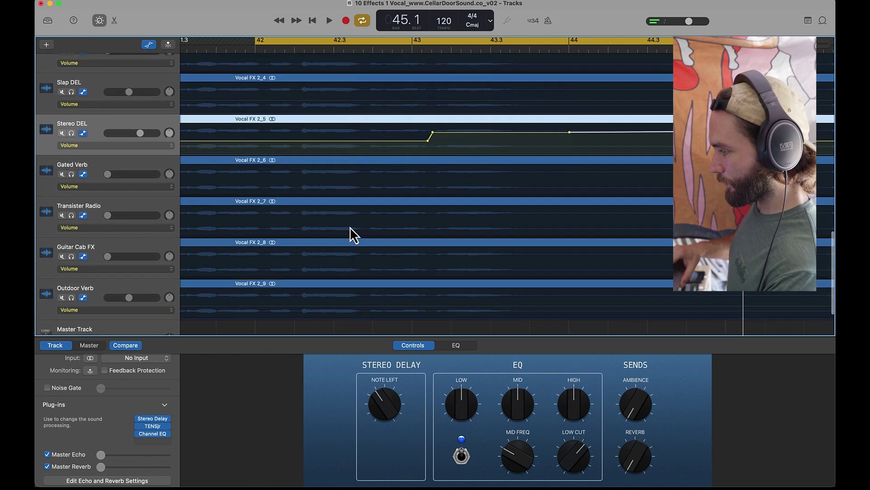
scroll(350, 227, "down", 1)
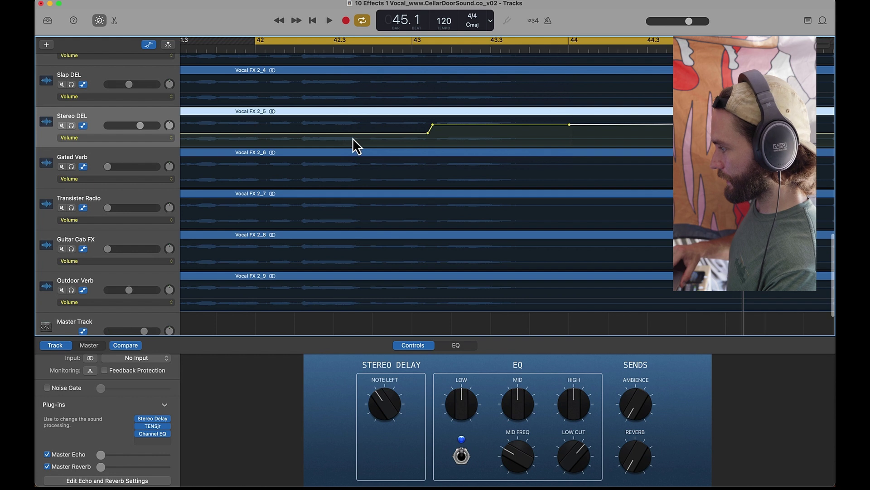
scroll(353, 138, "down", 10)
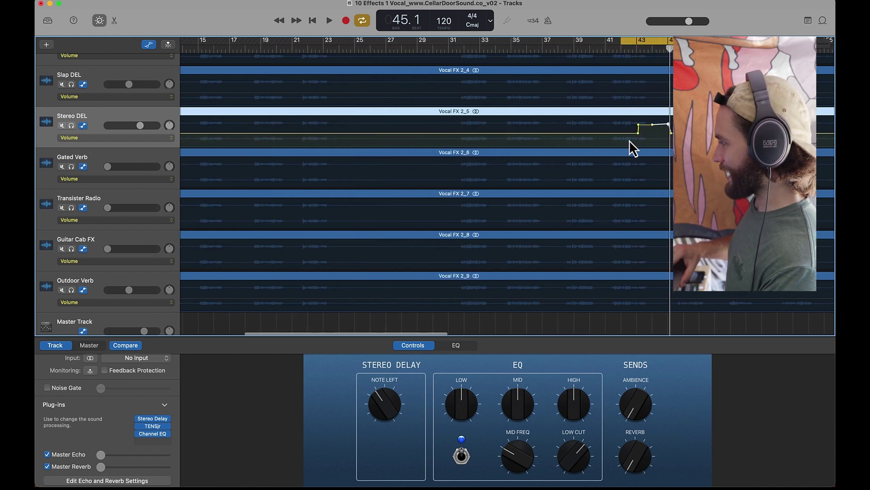
scroll(629, 140, "up", 10)
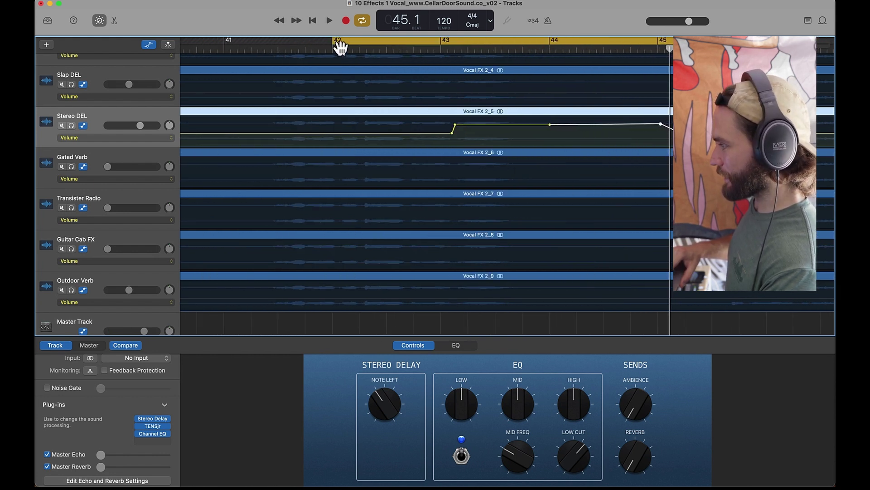
left_click_drag(334, 43, 255, 43)
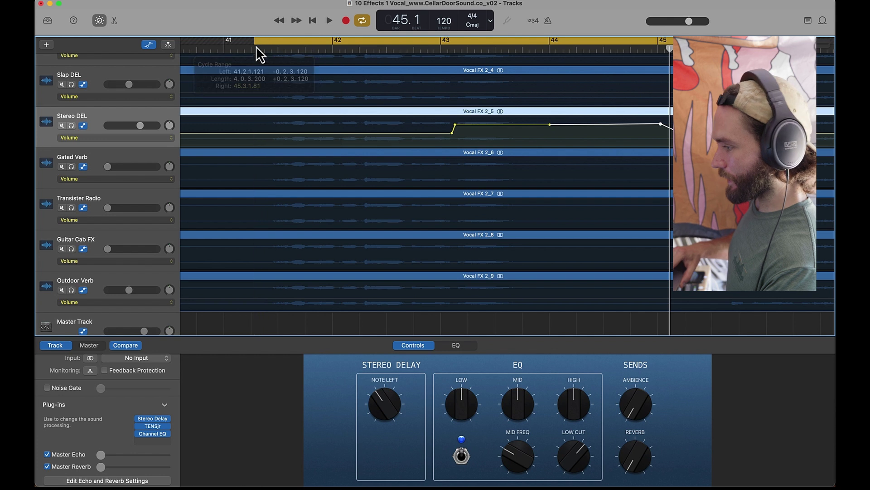
Automate Guitar Cab FX's volume up from minimum between about bars 41 and 44, then lower the raised section slightly during playback
left_click(242, 271)
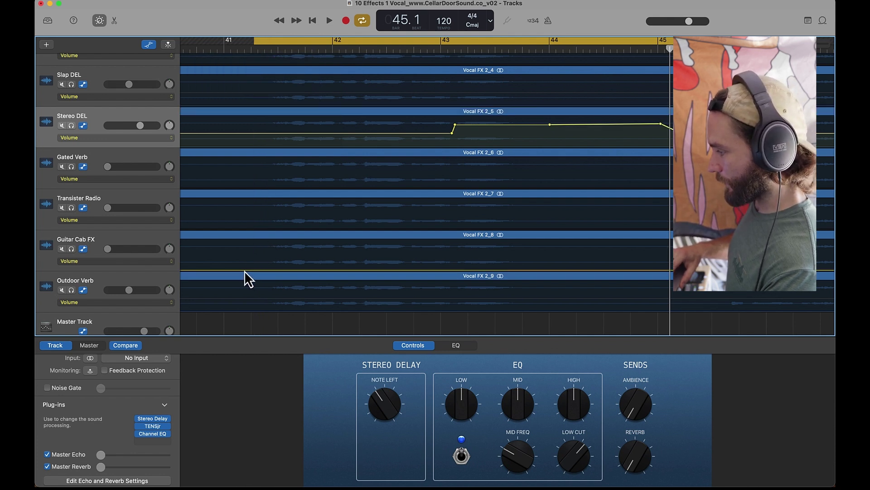
left_click(244, 271)
left_click(254, 271)
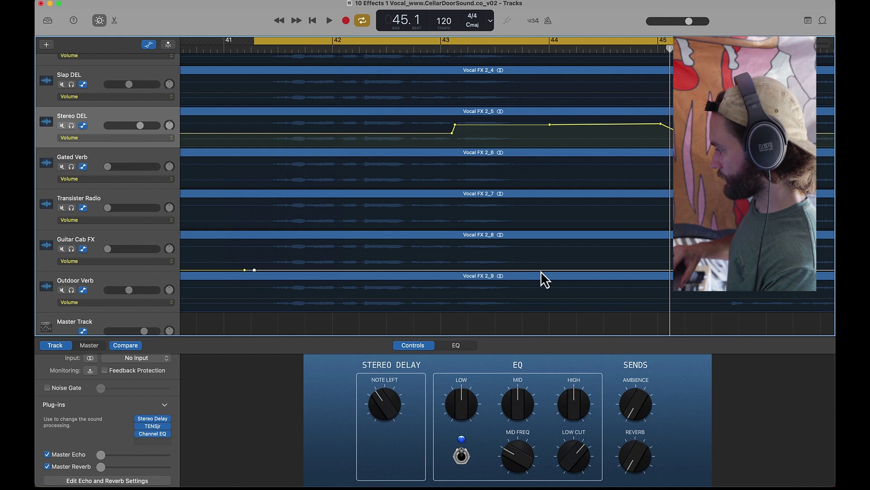
left_click_drag(420, 270, 419, 252)
key("space")
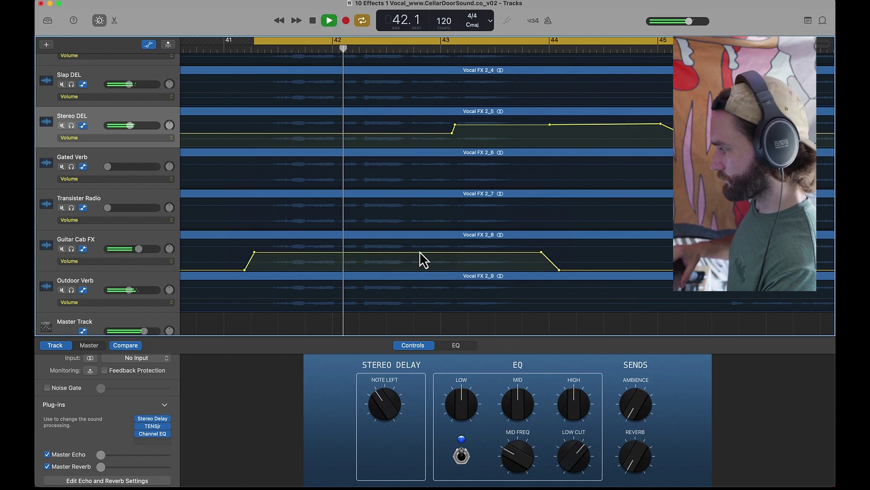
left_click_drag(411, 255, 411, 256)
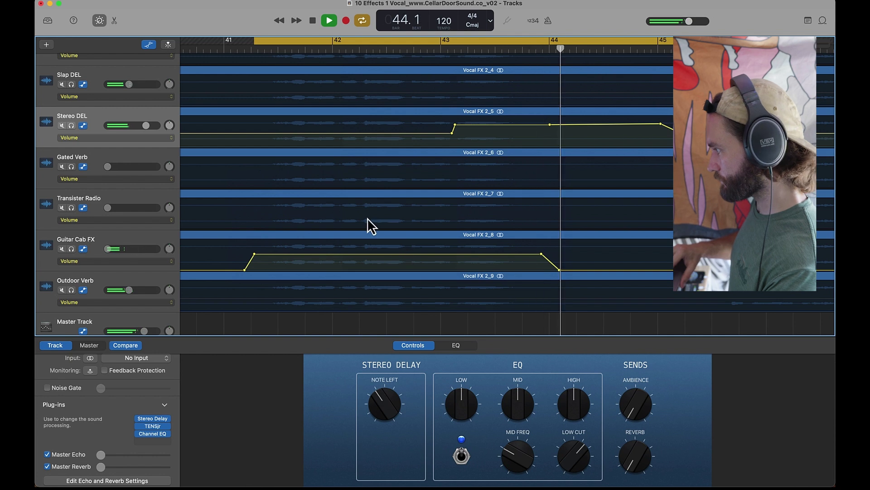
Extend the cycle region's end to about bar 50 and audition the automated effects from its start
key("super+Left")
key("super+Left")
key("super+Left")
scroll(450, 196, "up", 3)
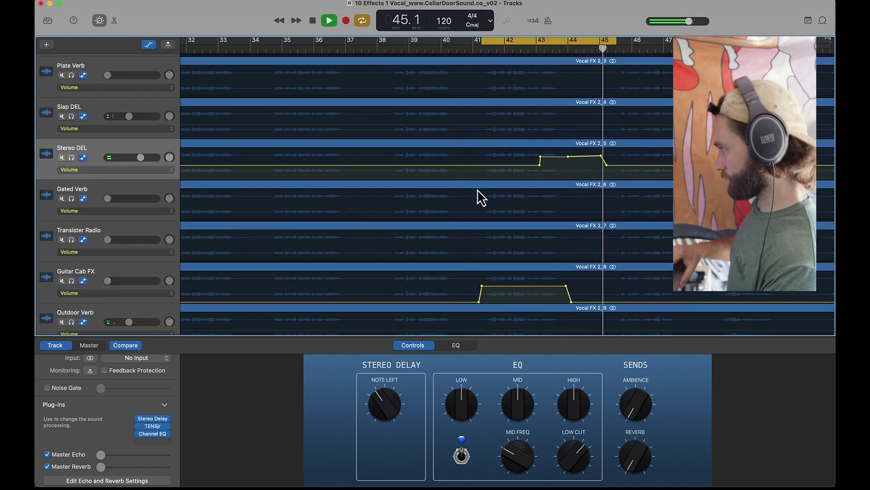
left_click_drag(613, 41, 780, 36)
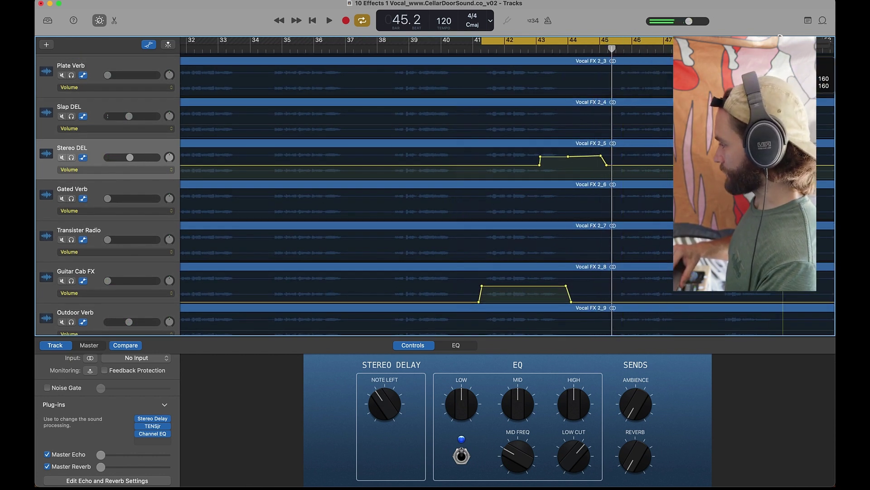
scroll(595, 173, "right", 5)
scroll(404, 266, "up", 2)
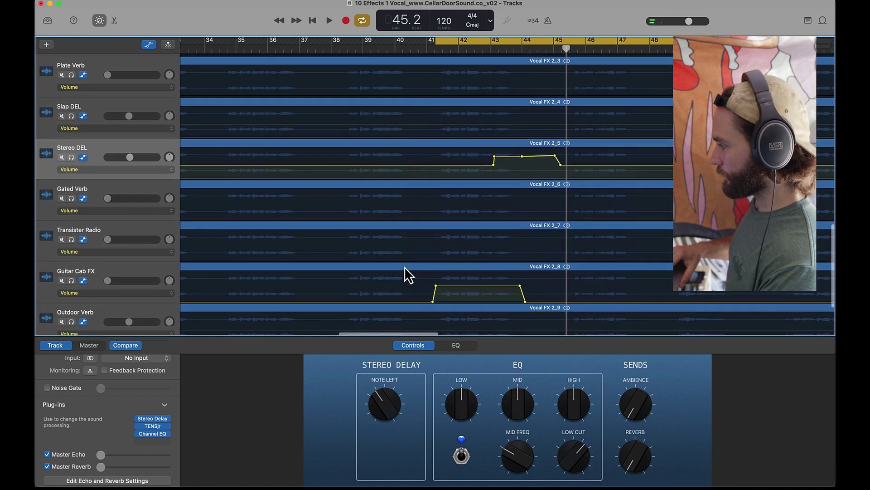
key("space")
scroll(455, 219, "up", 4)
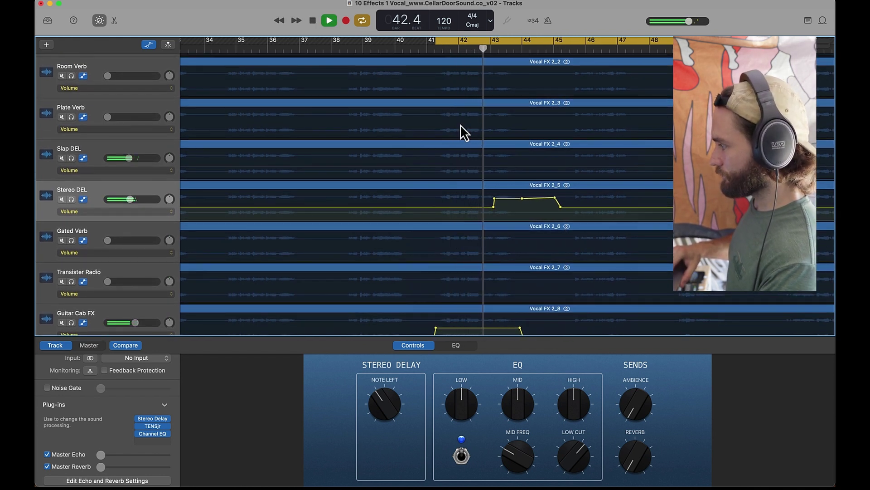
key("space")
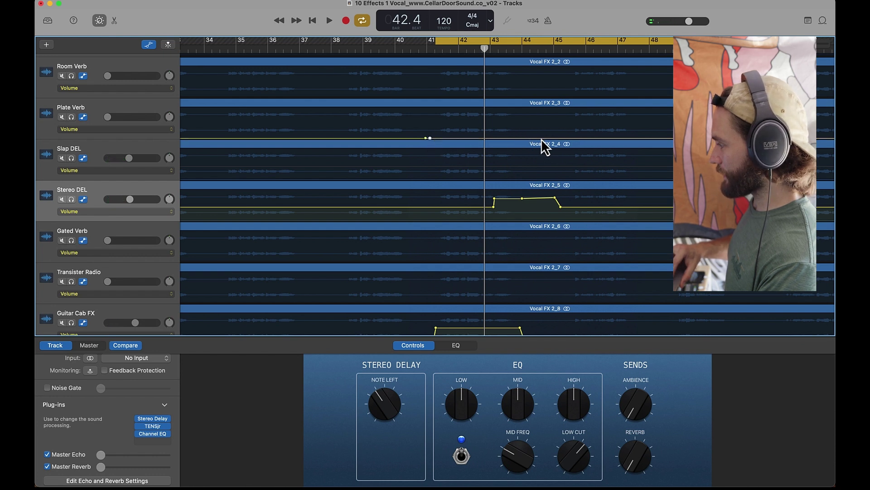
Automate Plate Verb's volume up from minimum between about bars 41 and 45, settling the raised section at -15.1 dB during playback
left_click_drag(510, 139, 510, 126)
key("space")
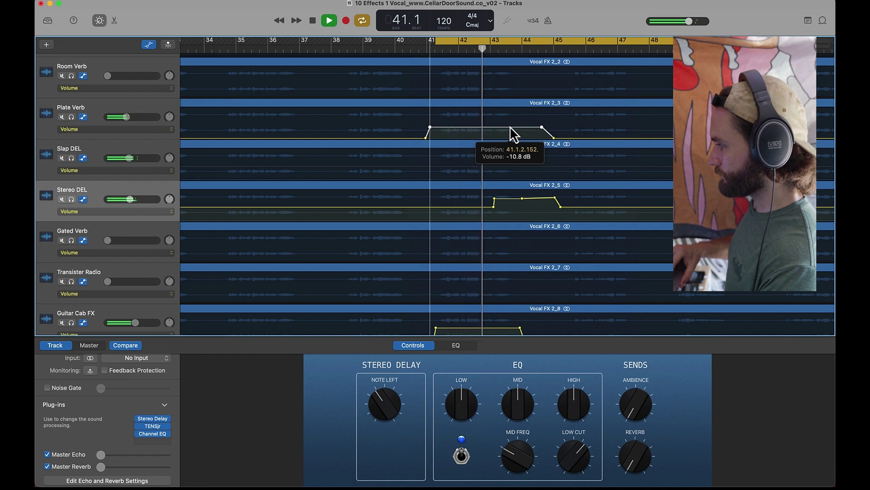
left_click(458, 128)
key("space")
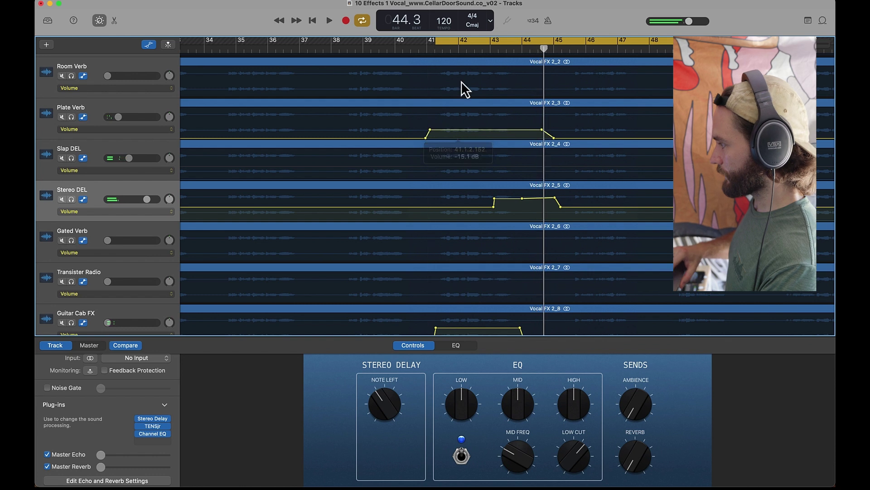
Move the cycle region's start back to about bar 38 and audition the automated vocal effects from there
left_click_drag(434, 39, 329, 37)
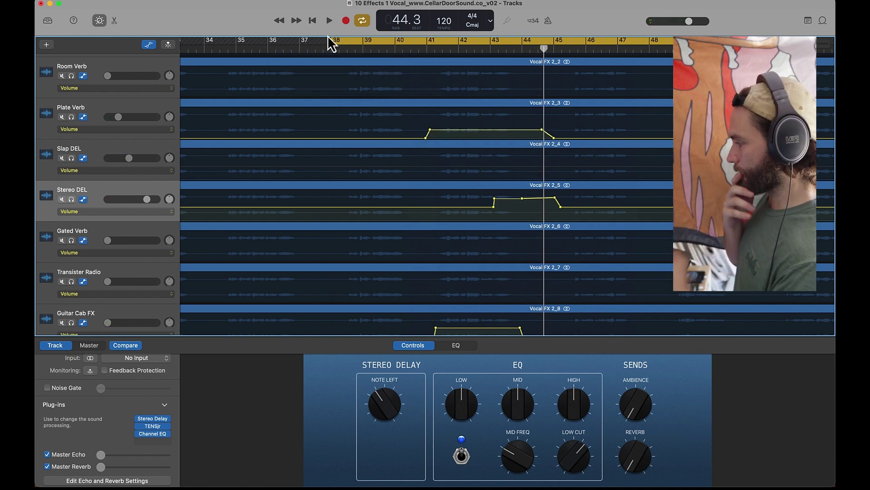
key("space")
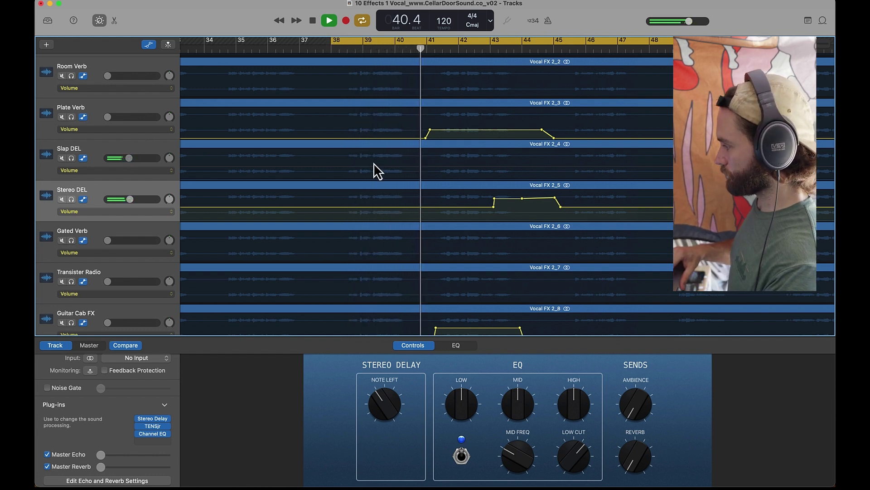
scroll(407, 208, "down", 2)
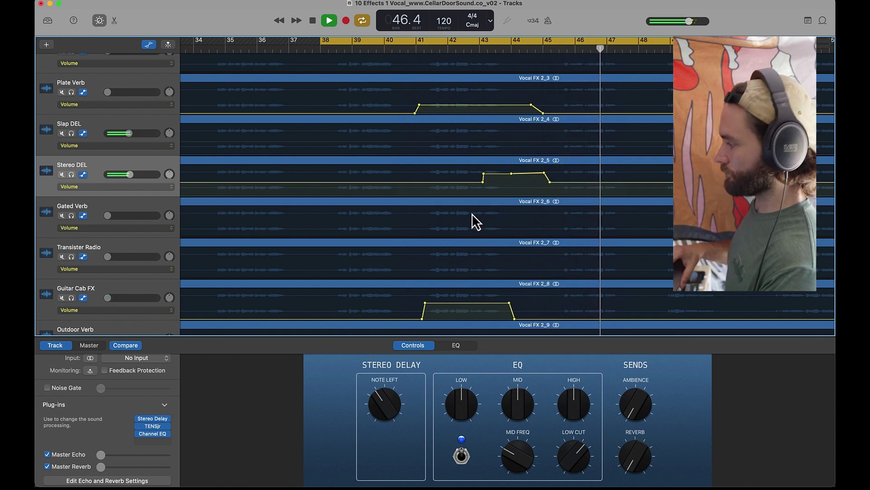
key("space")
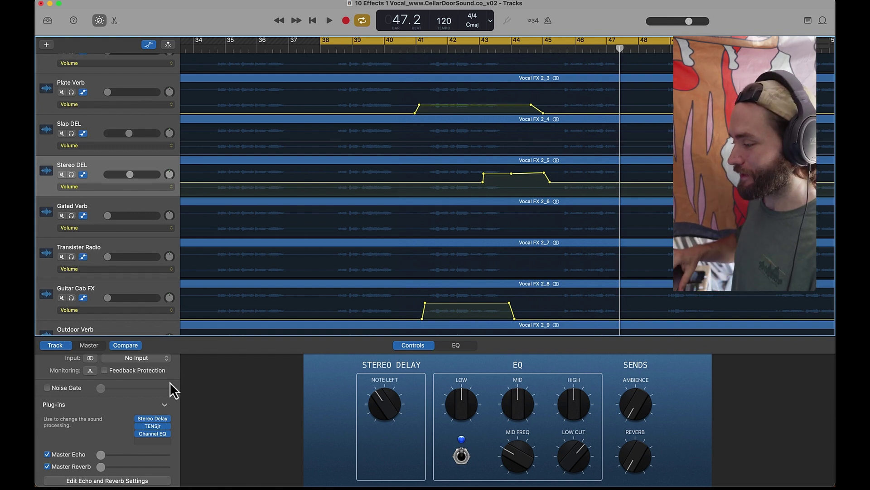
Try a small Master Echo send on the Stereo DEL track and show the project's Master Echo settings
left_click(101, 454)
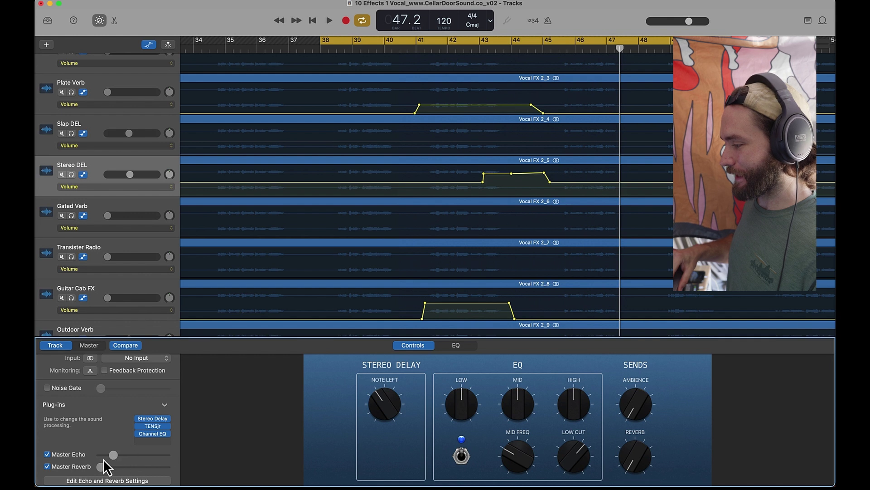
left_click(90, 346)
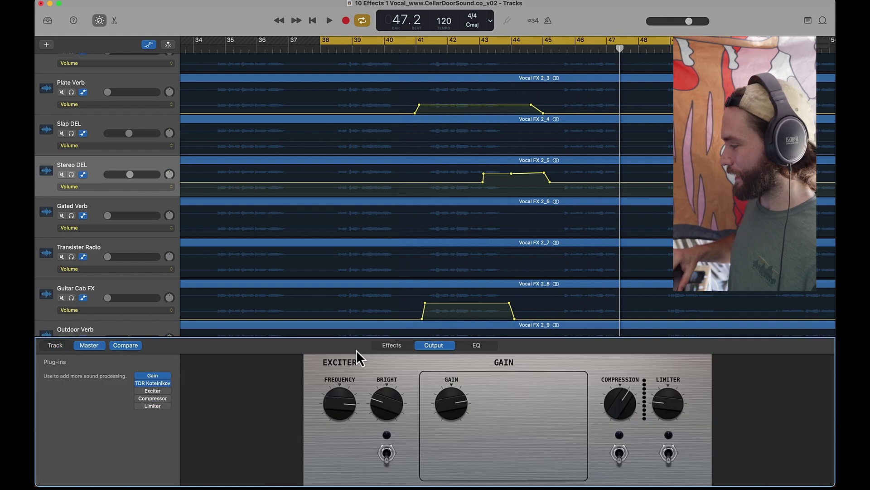
left_click(389, 349)
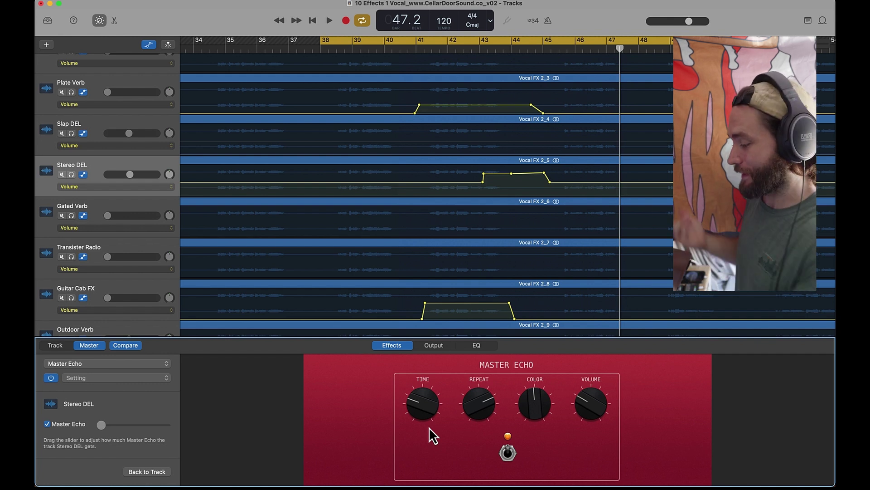
Hide the track automation and solo the kick, snare and both snare verb tracks
key("a")
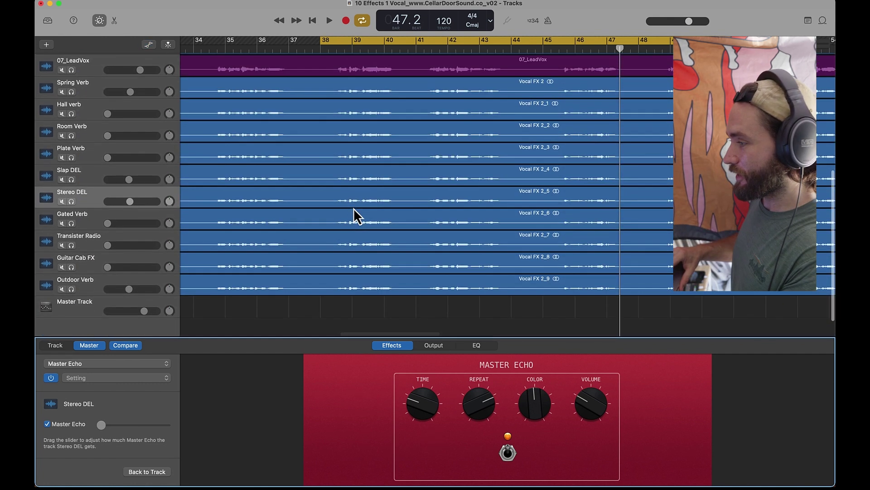
scroll(353, 208, "up", 6)
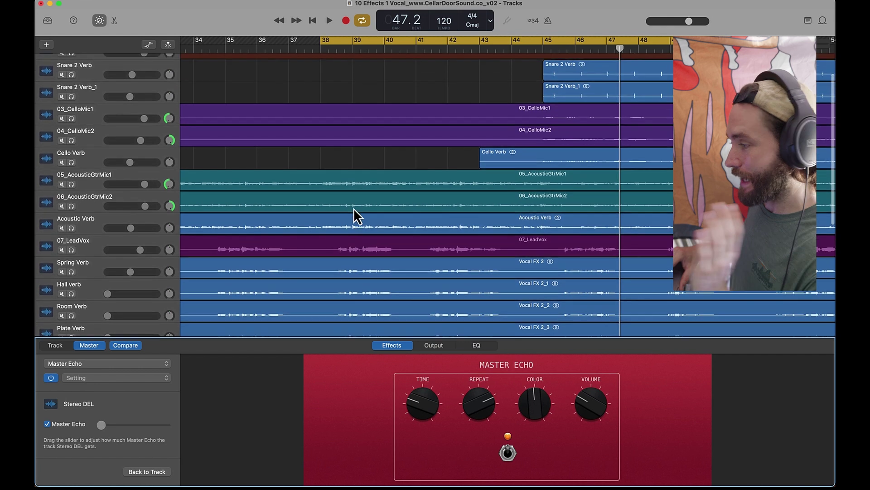
scroll(354, 213, "up", 1)
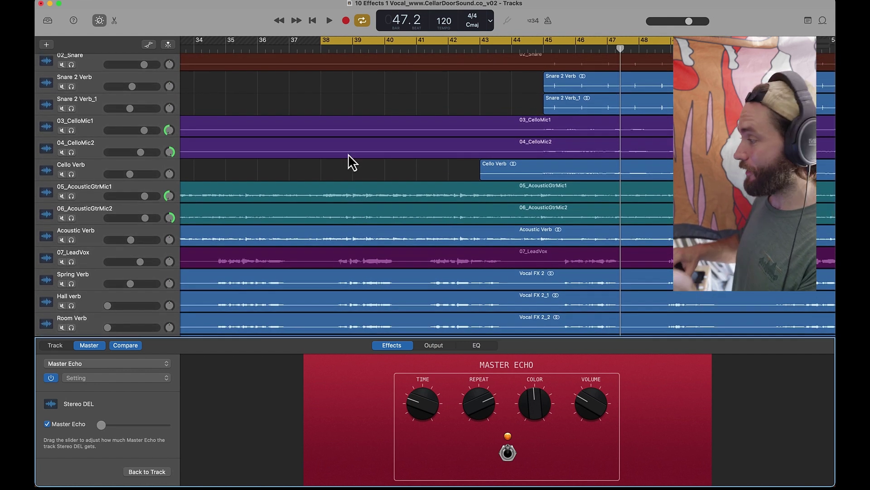
scroll(308, 174, "up", 1)
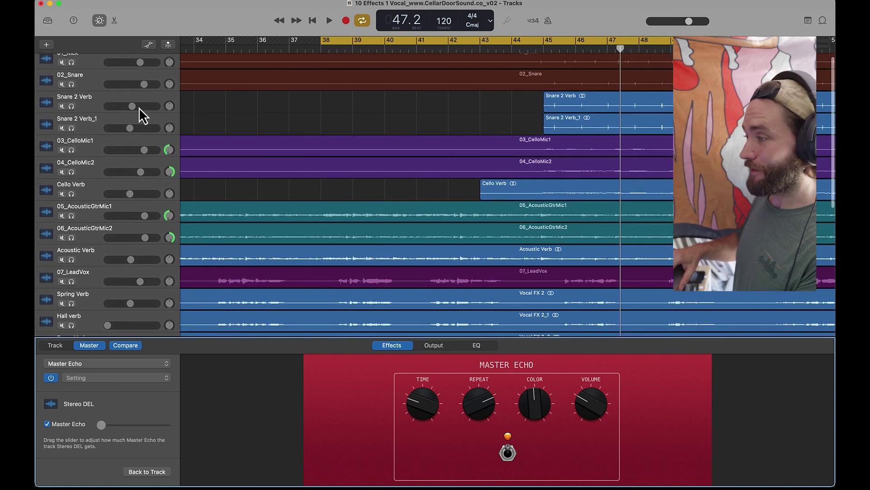
scroll(91, 102, "up", 1)
left_click_drag(73, 70, 72, 115)
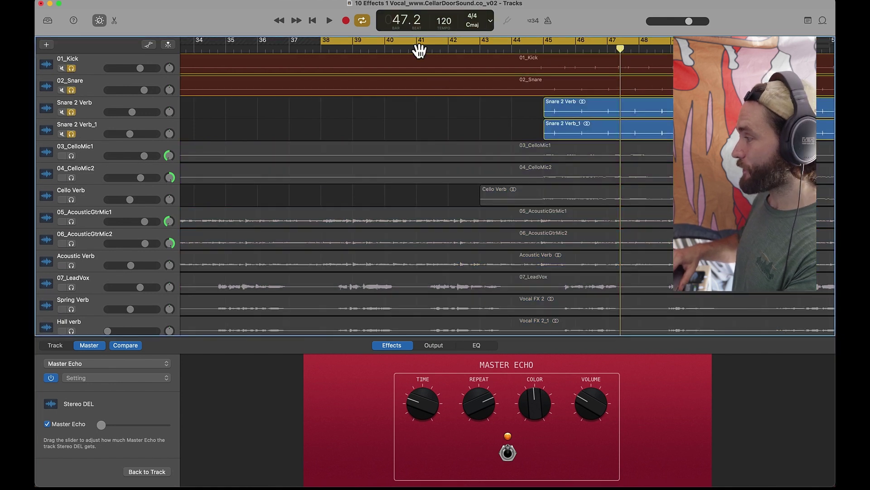
Play the soloed drums from about bar 44, beat 3 with cycling off, comparing them without and with the Snare 2 Verb solo
left_click(445, 45)
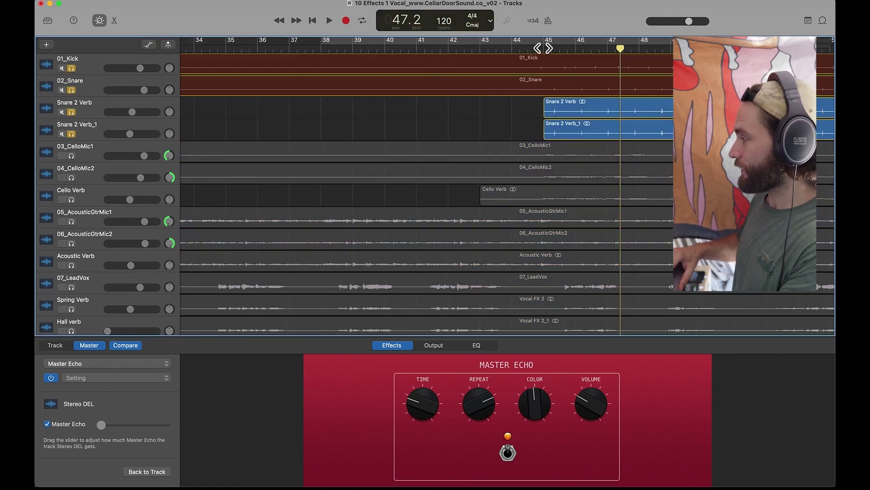
left_click(543, 48)
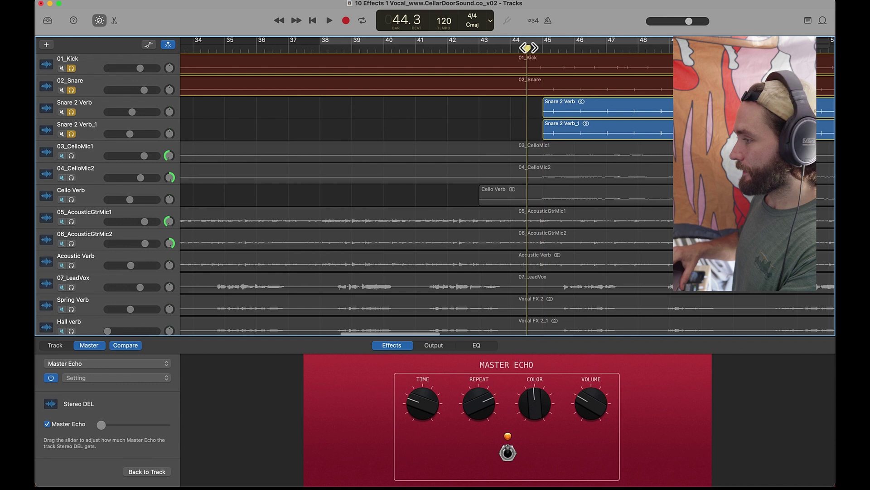
key("space")
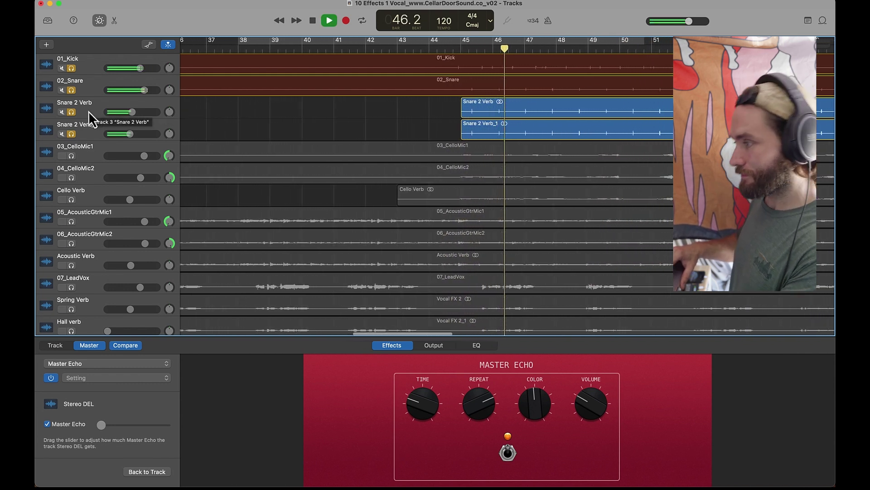
left_click(72, 111)
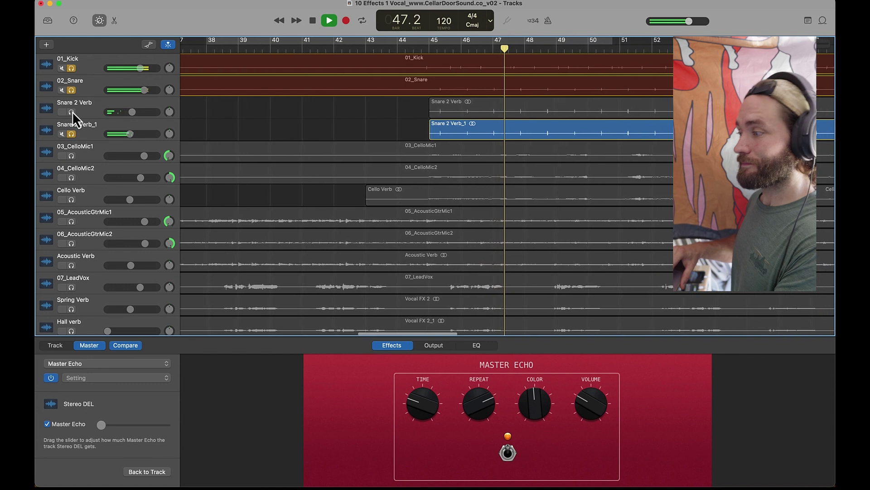
left_click(72, 112)
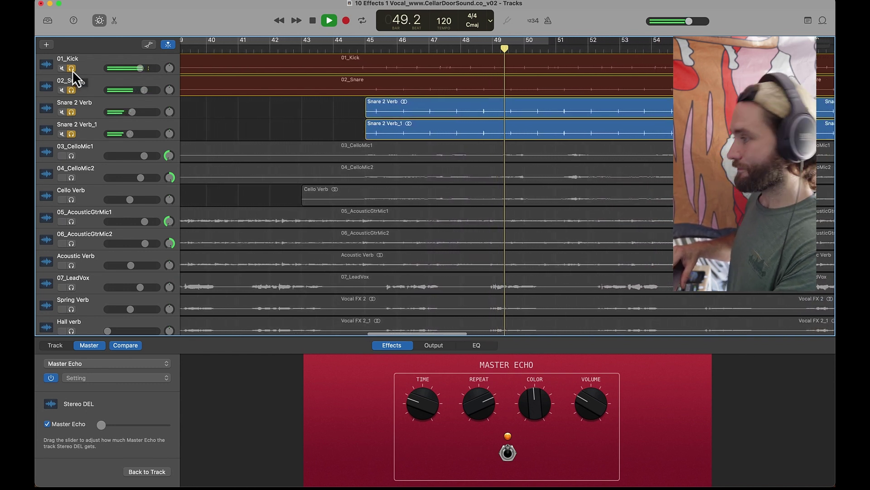
Unsolo the kick, snare and both snare verb tracks during playback, then stop the full mix
left_click_drag(72, 70, 71, 139)
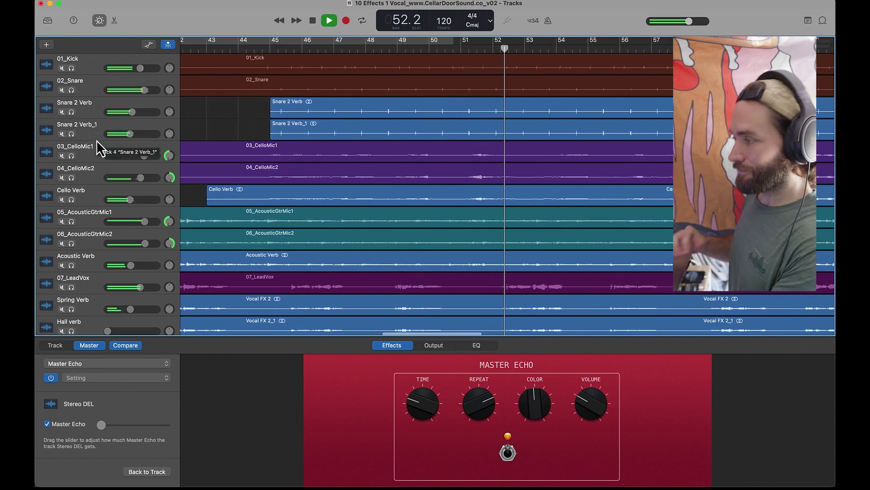
key("space")
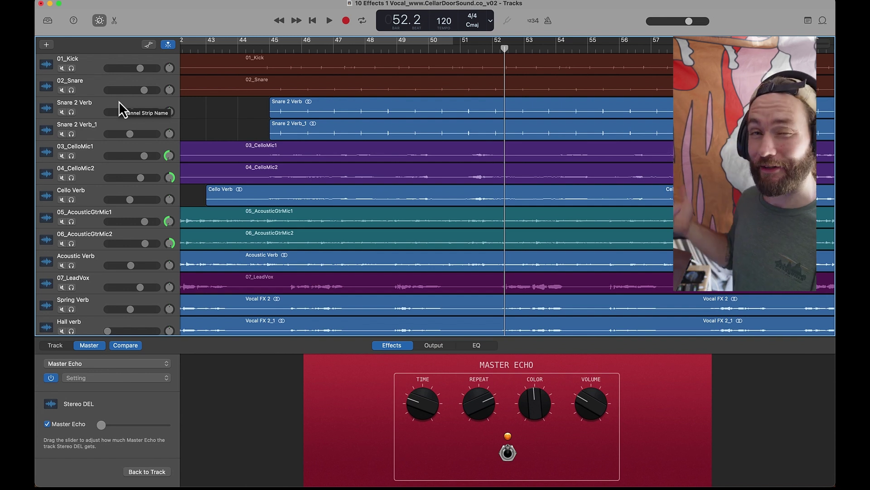
scroll(342, 247, "down", 8)
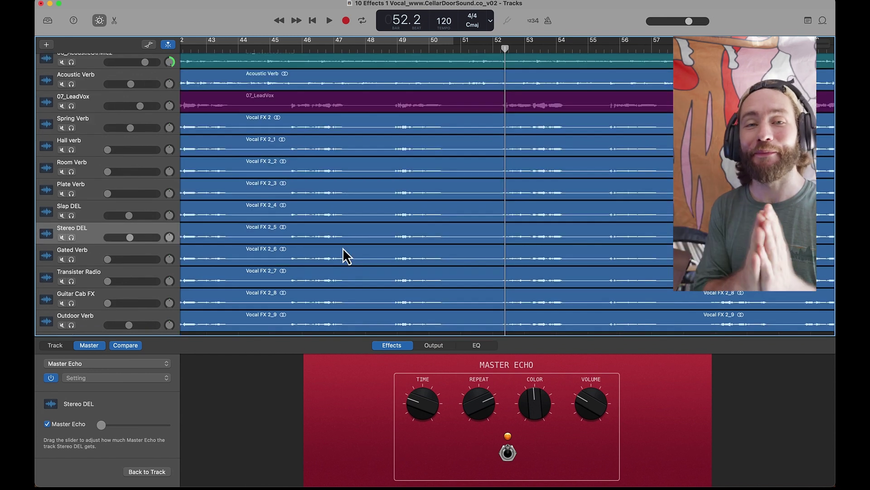